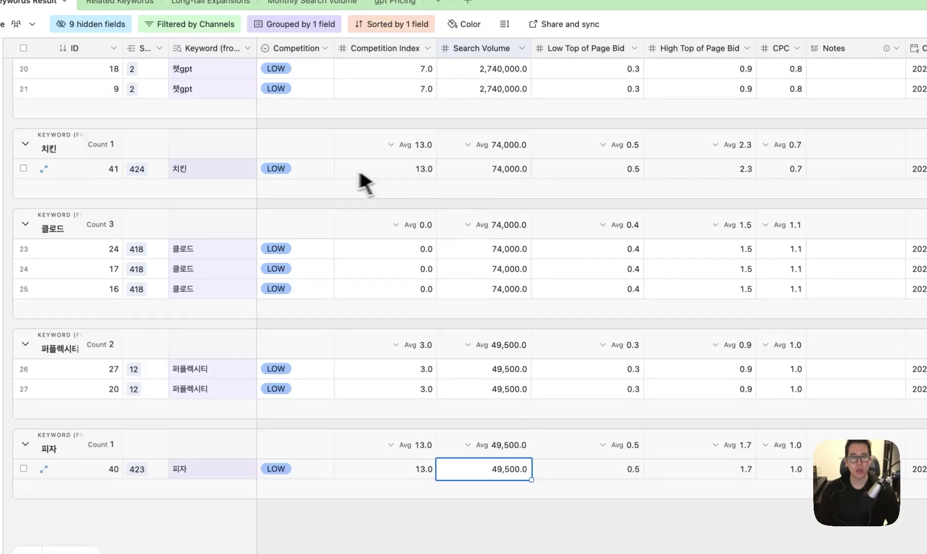
# Check the competition level and search volume of the 치킨 keyword in the Google results
pyautogui.click(310, 170)
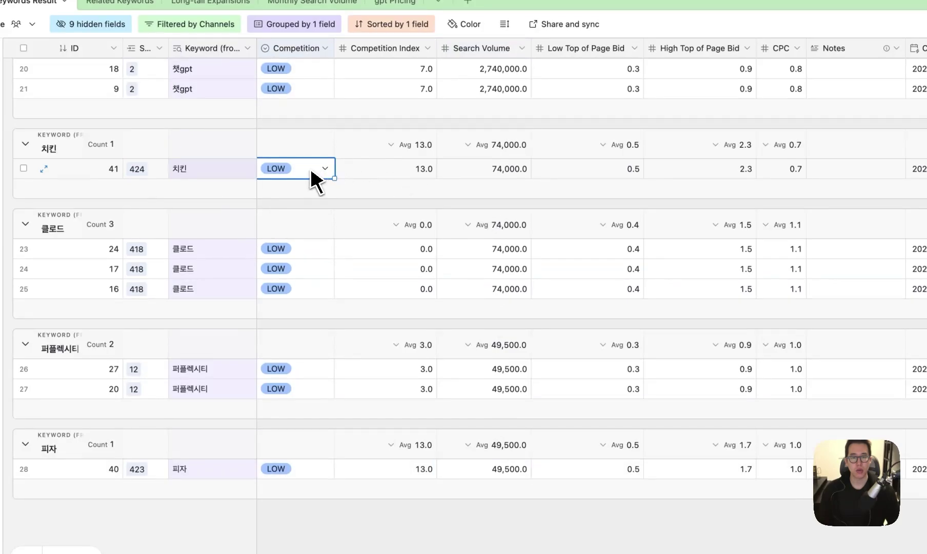
pyautogui.click(511, 176)
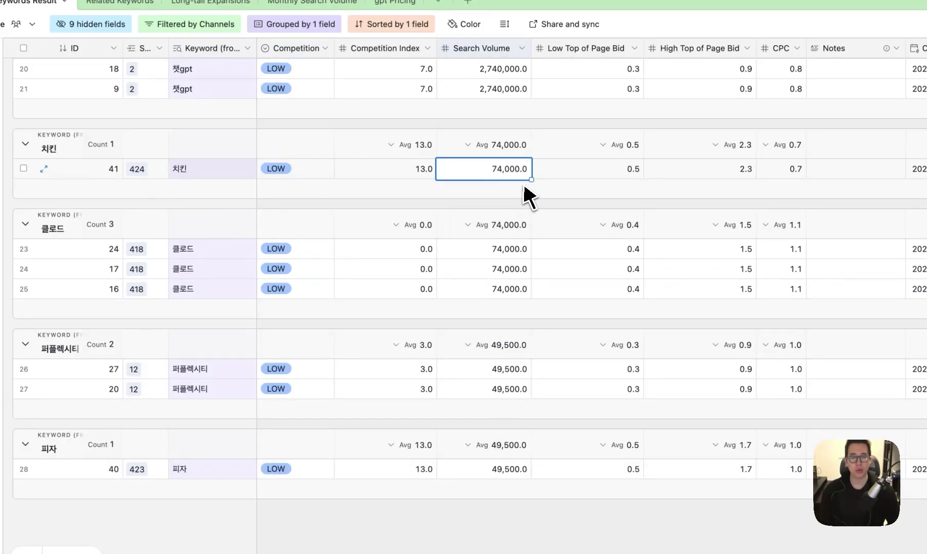
pyautogui.click(545, 180)
pyautogui.click(518, 178)
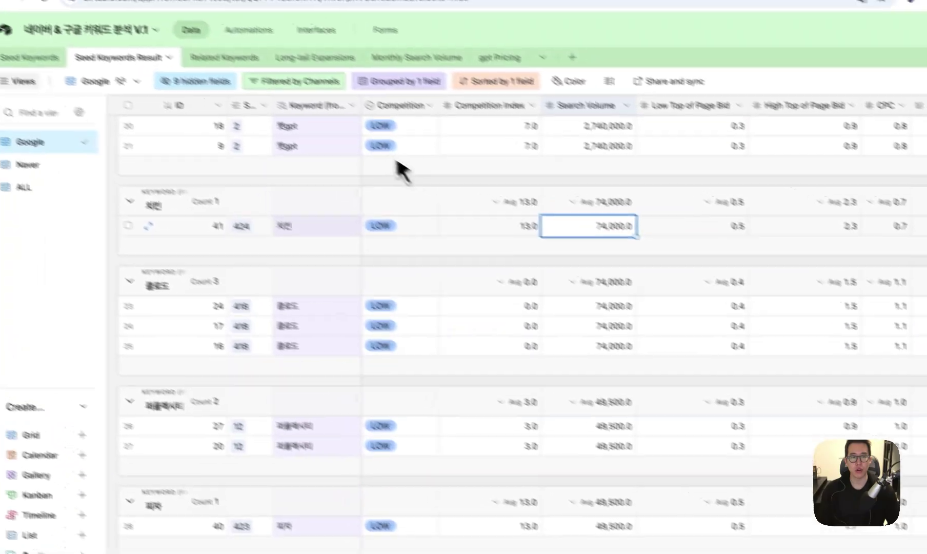
# Open the Monthly Search Volume table and review the 치킨 volumes by year and month, down to the January 2025 record
pyautogui.click(313, 1)
pyautogui.click(341, 75)
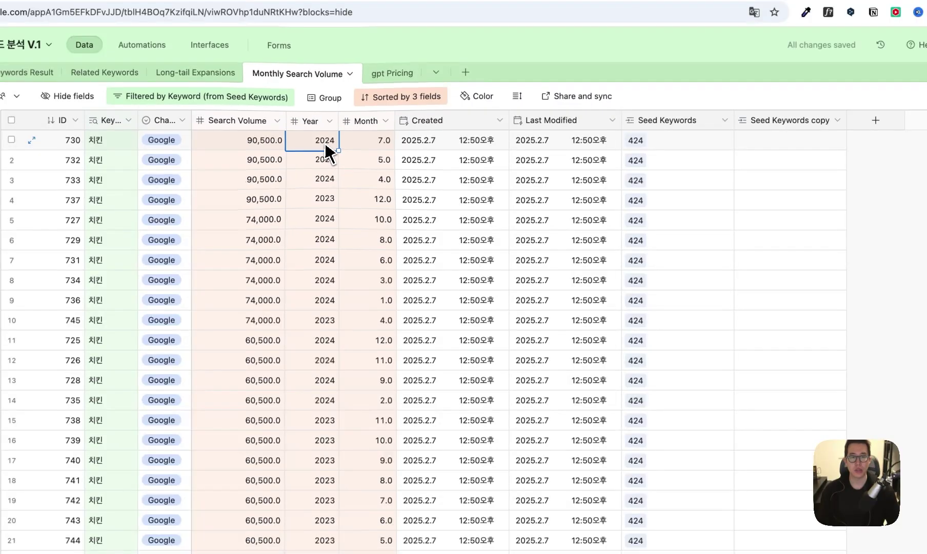
pyautogui.click(367, 145)
pyautogui.click(281, 144)
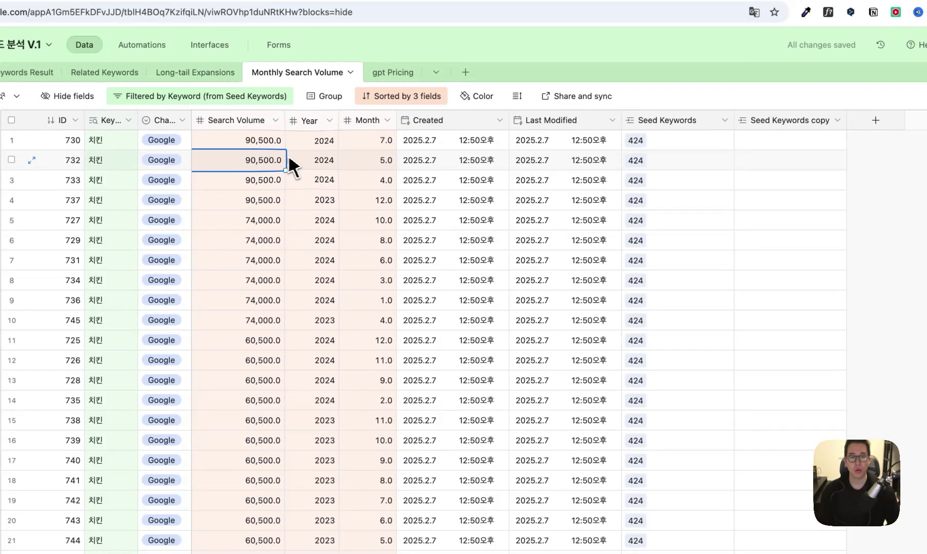
pyautogui.click(310, 163)
pyautogui.scroll(-5, 323, 411)
pyautogui.click(359, 387)
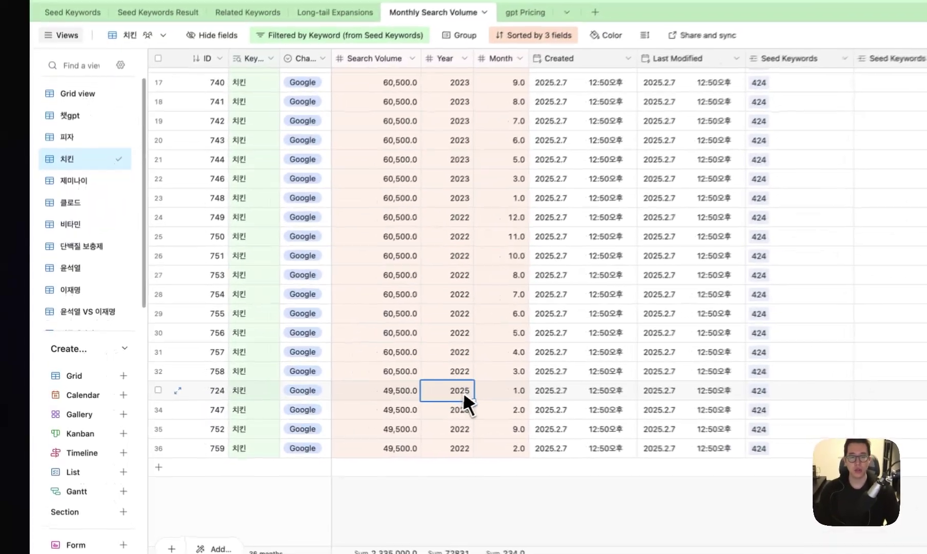
pyautogui.click(397, 388)
pyautogui.click(359, 388)
pyautogui.click(397, 387)
# Examine the monthly search volumes in the 피자 view, comparing November 2024 with January 2025
pyautogui.click(426, 403)
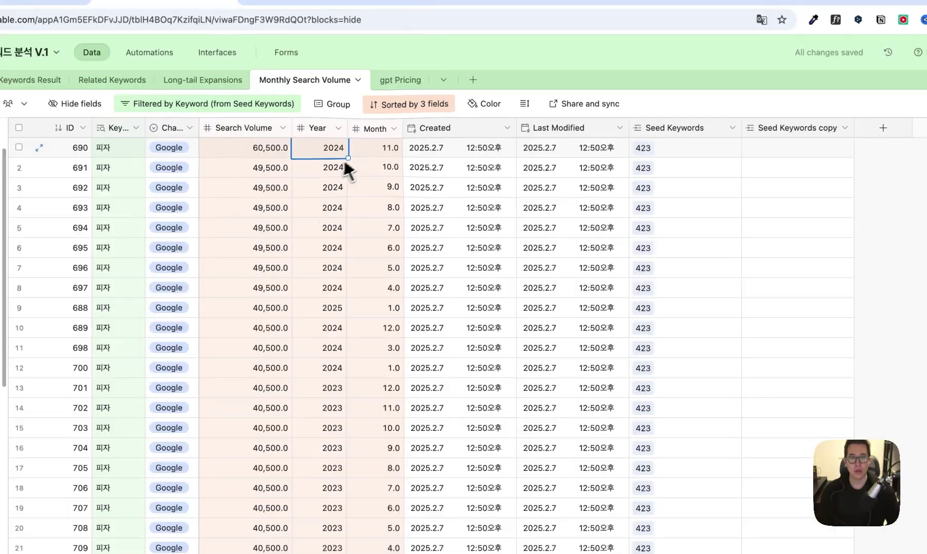
pyautogui.click(352, 152)
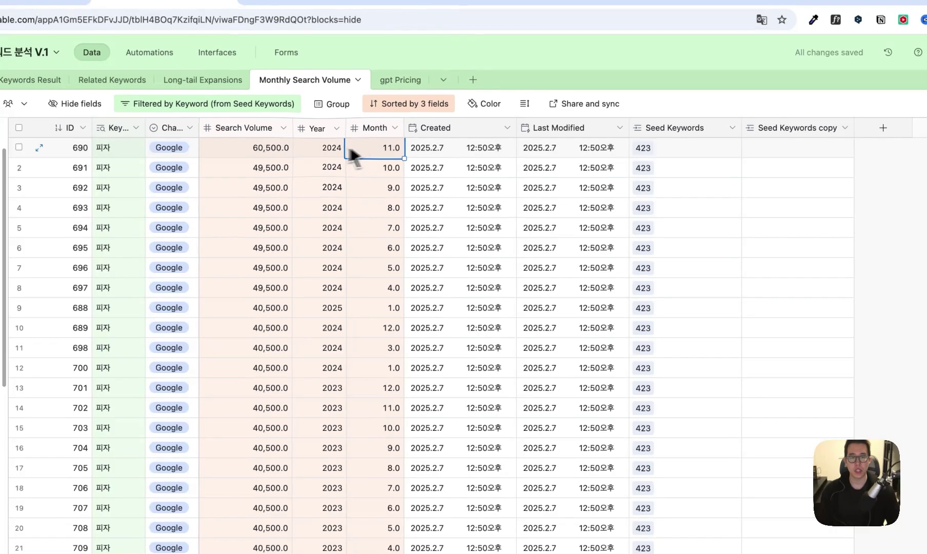
pyautogui.click(326, 154)
pyautogui.scroll(-6, 315, 199)
pyautogui.scroll(6, 297, 248)
pyautogui.click(339, 314)
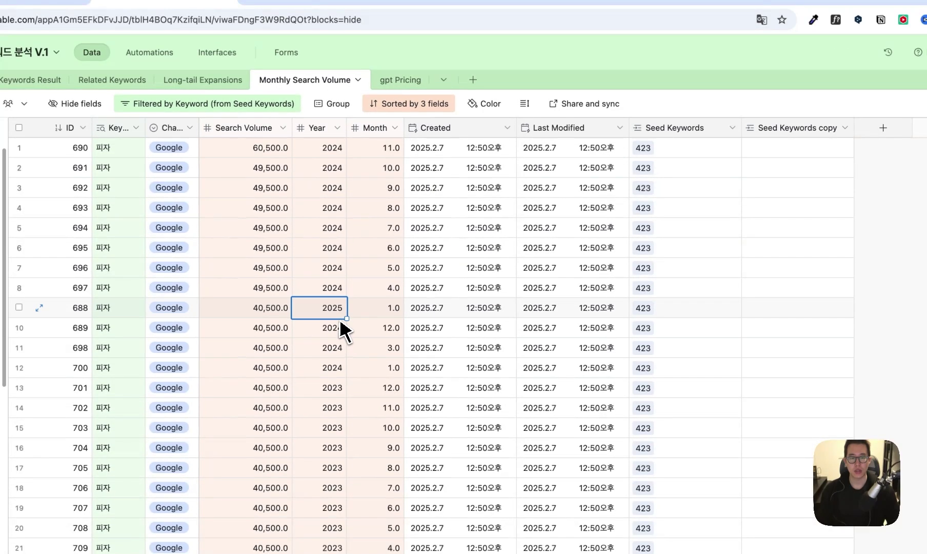
pyautogui.click(370, 312)
pyautogui.click(333, 312)
pyautogui.click(287, 310)
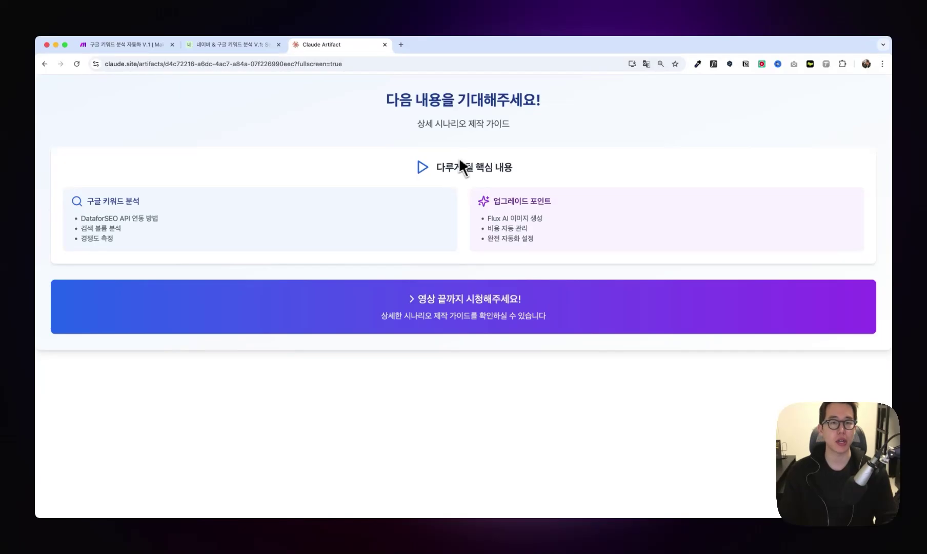
# Switch to the Airtable keyword base and look over the active keywords in the Seed Keywords table
pyautogui.hotkey('ctrl', 'shift', 'Tab')
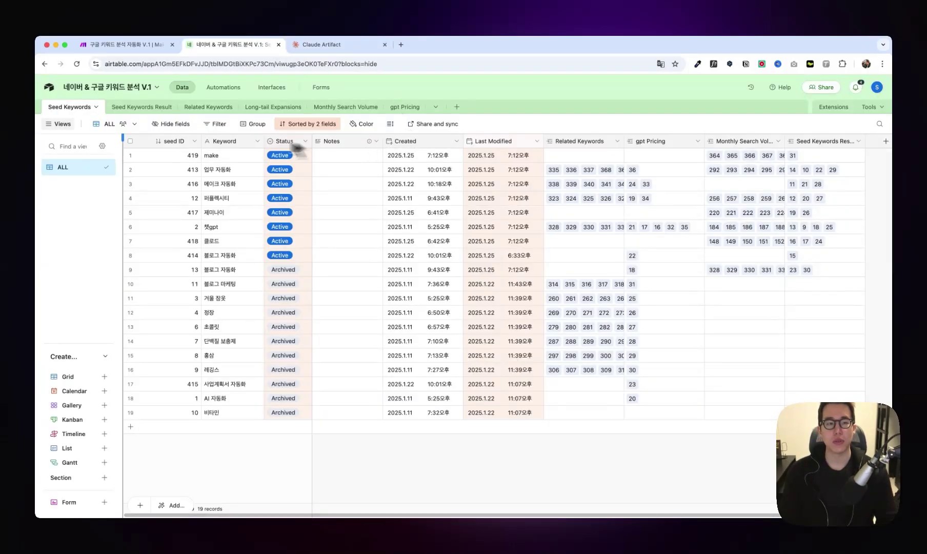
pyautogui.click(206, 169)
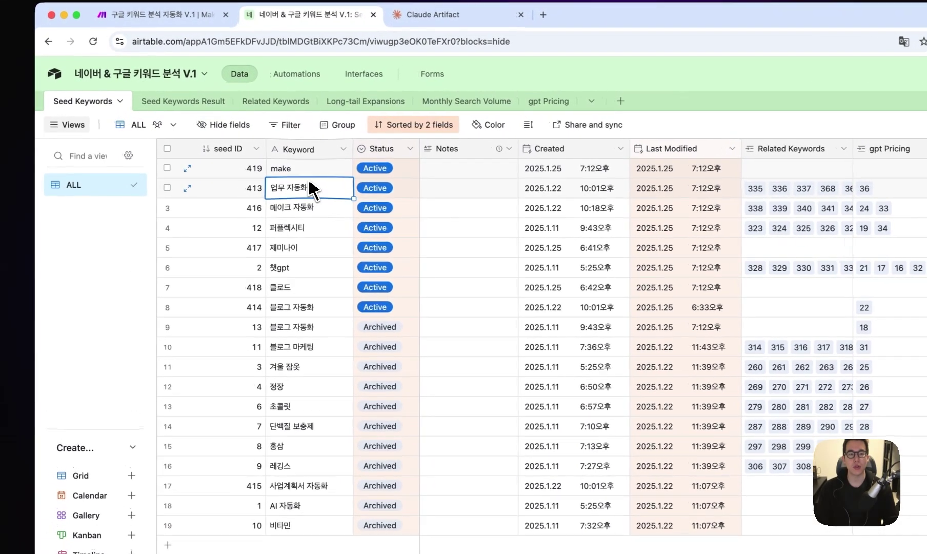
pyautogui.click(281, 276)
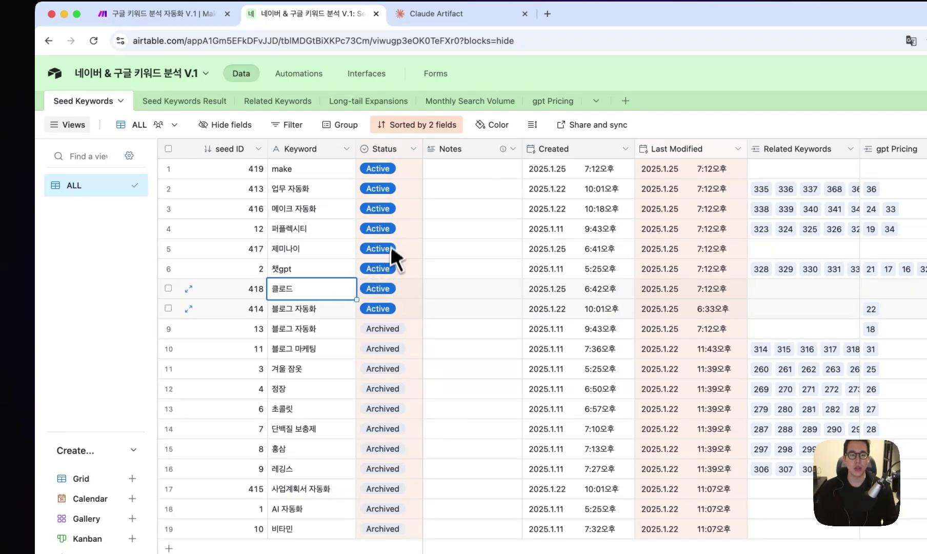
# Open the Google view of the Seed Keywords Result table and check the make keyword's competition index
pyautogui.click(211, 103)
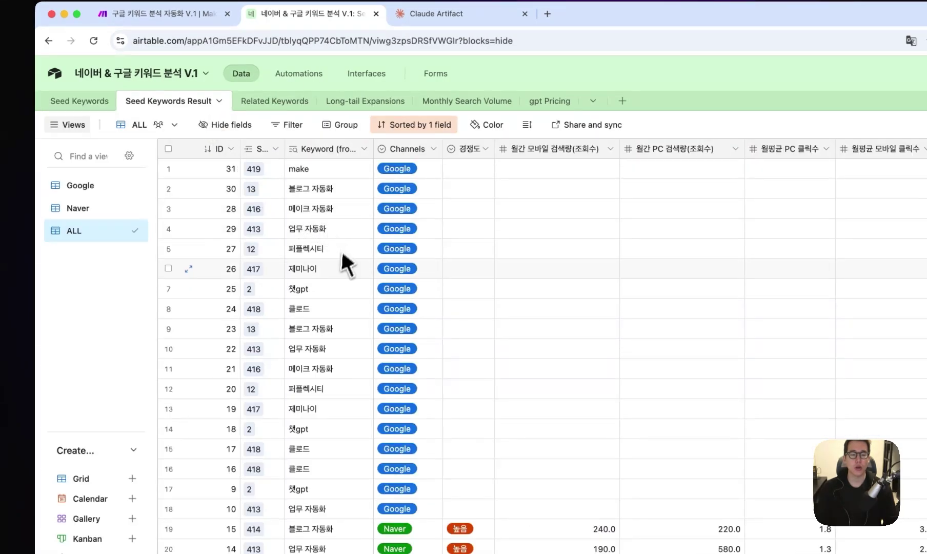
pyautogui.click(94, 185)
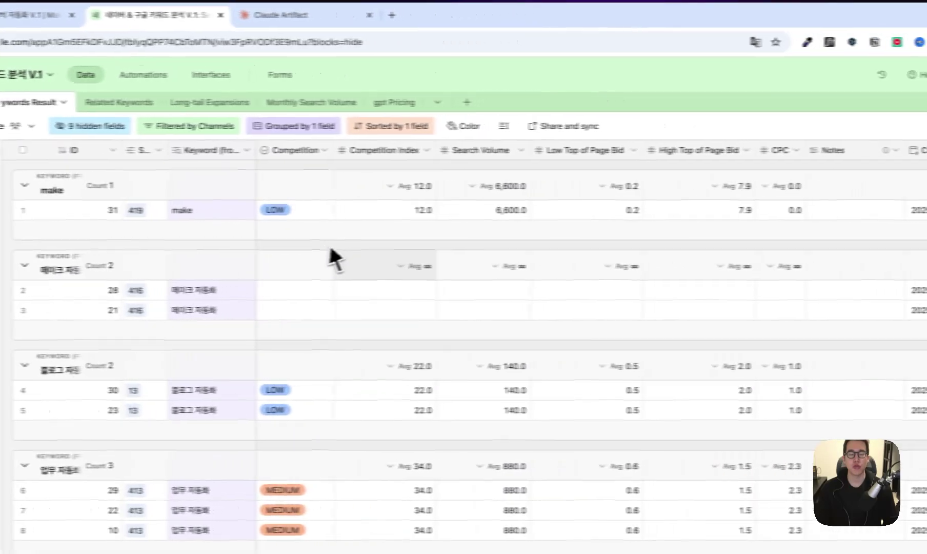
pyautogui.click(472, 207)
pyautogui.click(354, 211)
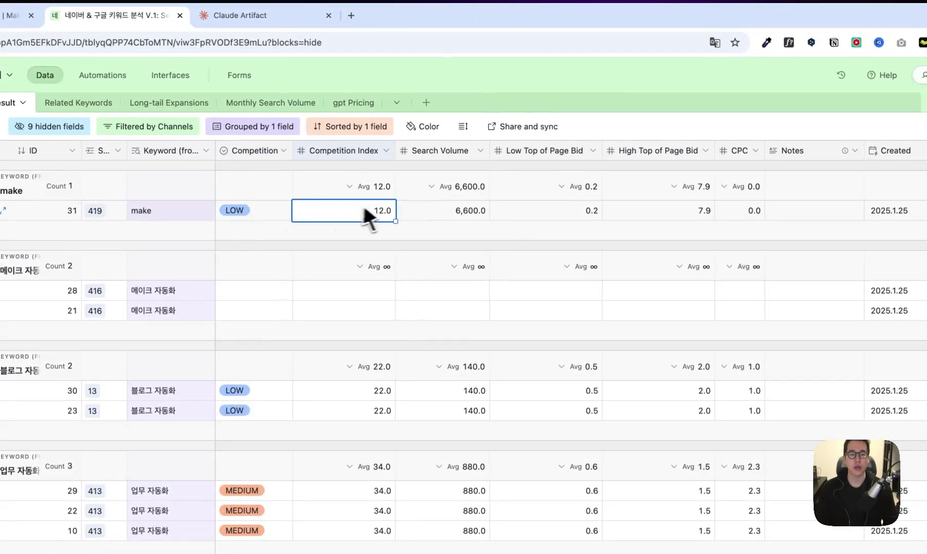
pyautogui.click(414, 213)
pyautogui.click(390, 211)
# Inspect the make keyword's search volume, low and high top-of-page bids, and CPC
pyautogui.click(477, 213)
pyautogui.click(544, 211)
pyautogui.click(608, 211)
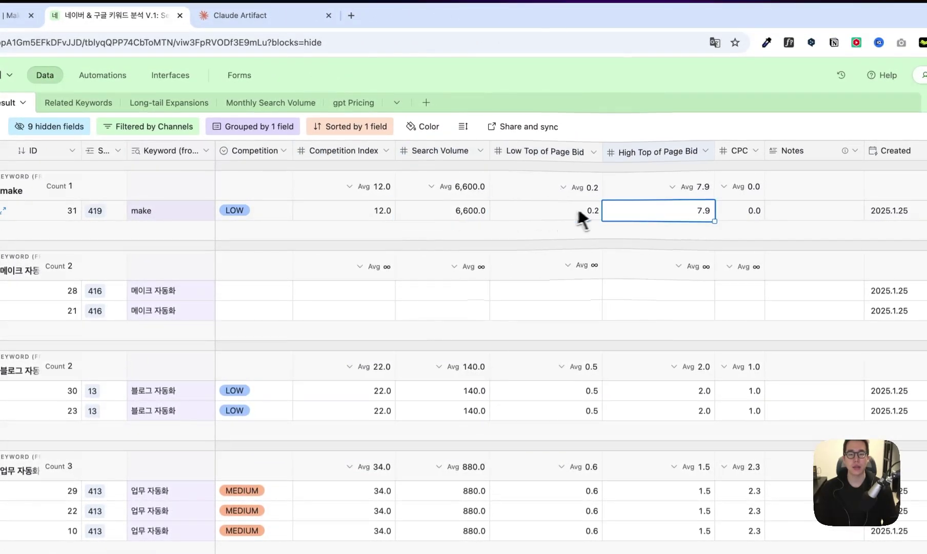
pyautogui.click(747, 218)
pyautogui.click(587, 221)
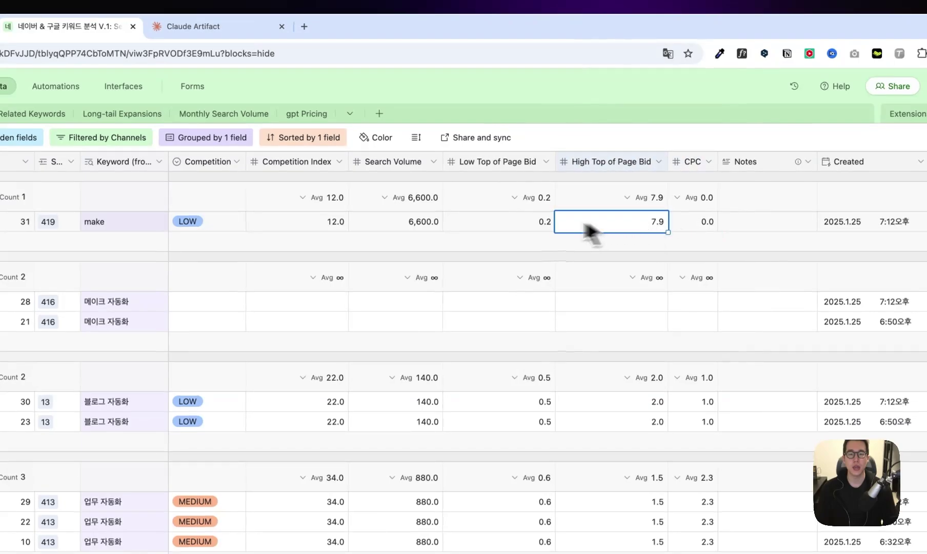
# Review the make record again from its low bid back to its competition level and competition index
pyautogui.click(470, 220)
pyautogui.click(354, 218)
pyautogui.click(517, 214)
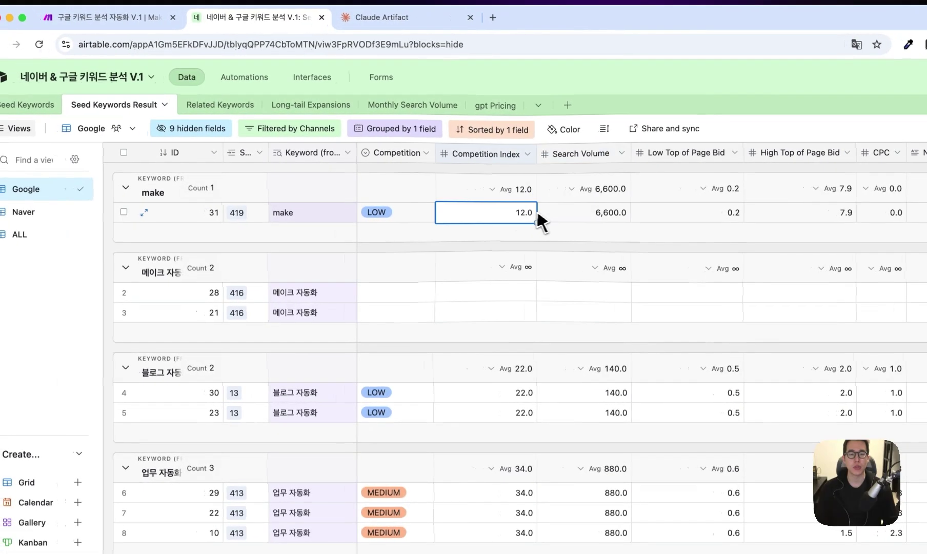
pyautogui.click(414, 215)
pyautogui.click(465, 221)
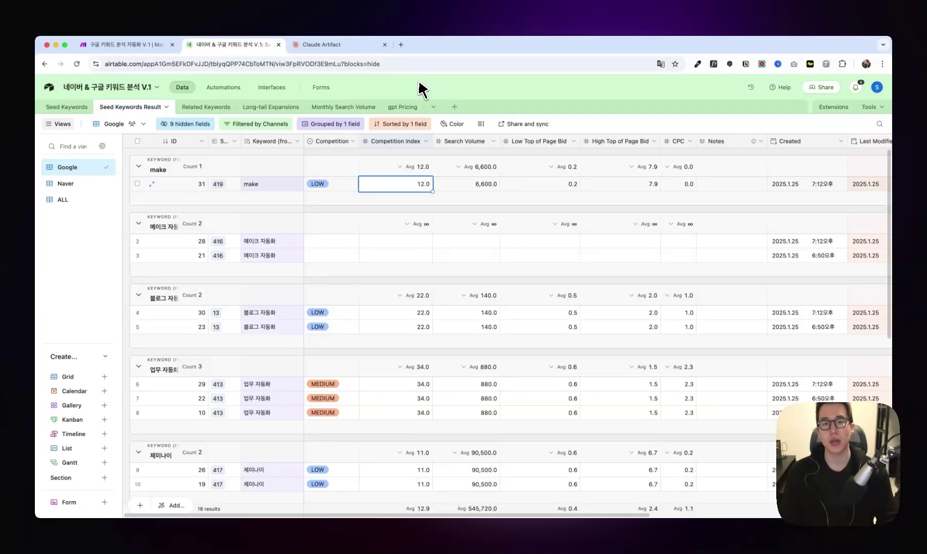
# Browse the Long-tail Expansions table, comparing it with the Seed Keywords Result and Related Keywords tables
pyautogui.click(262, 108)
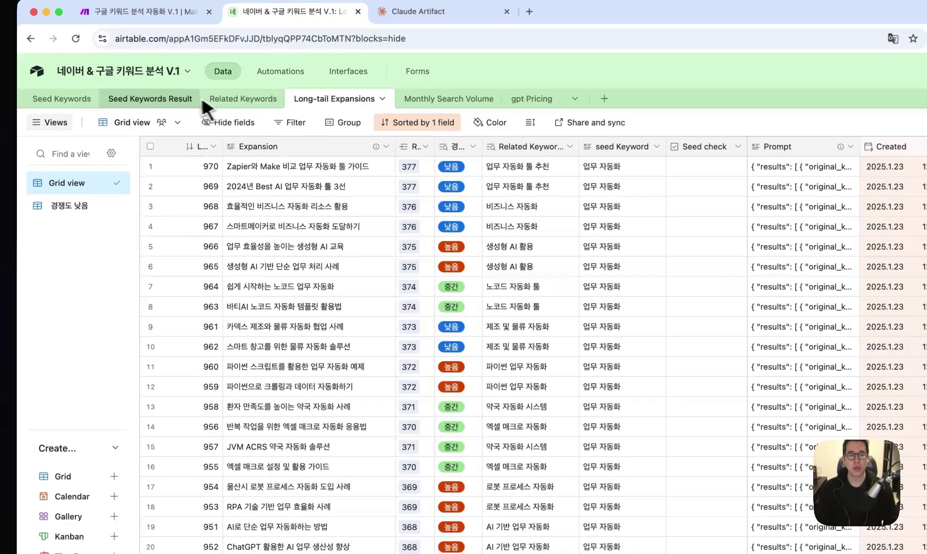
pyautogui.click(200, 97)
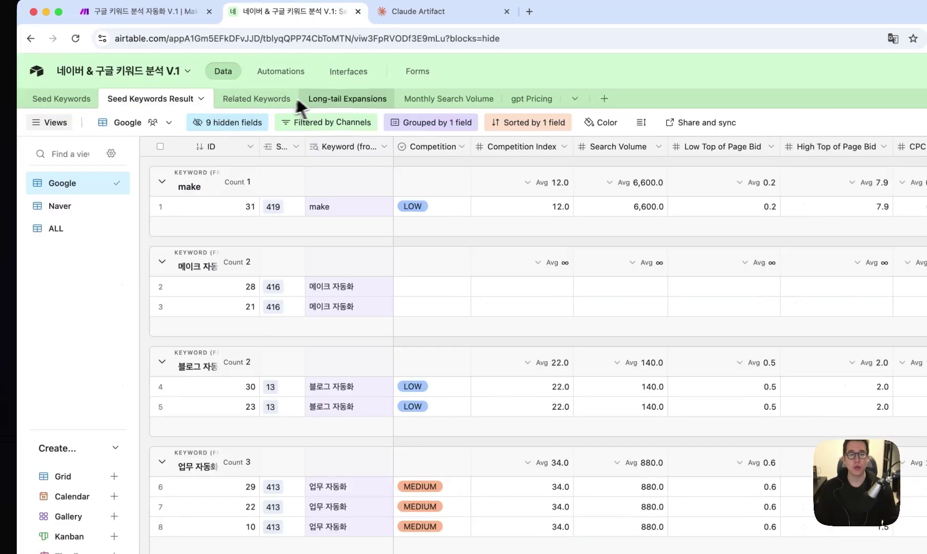
pyautogui.click(335, 98)
pyautogui.click(302, 308)
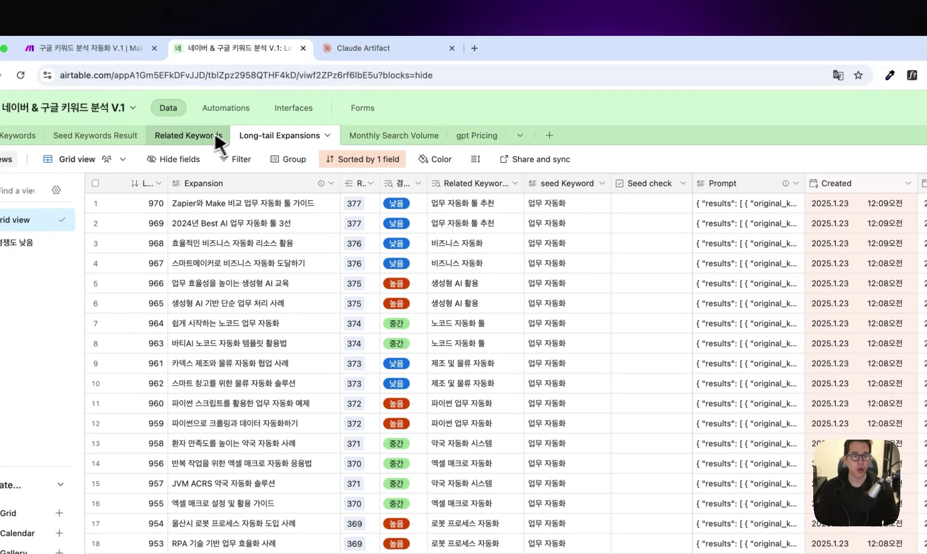
pyautogui.click(267, 97)
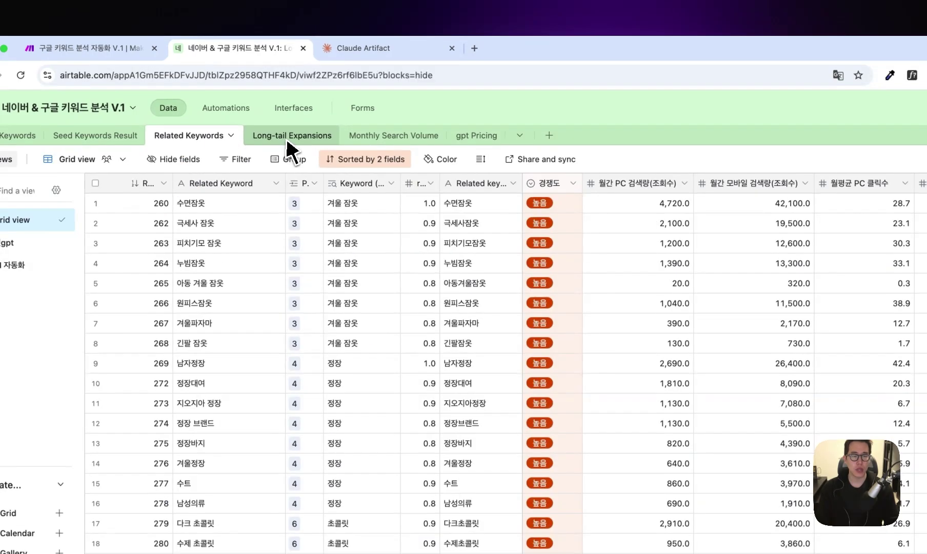
pyautogui.click(287, 138)
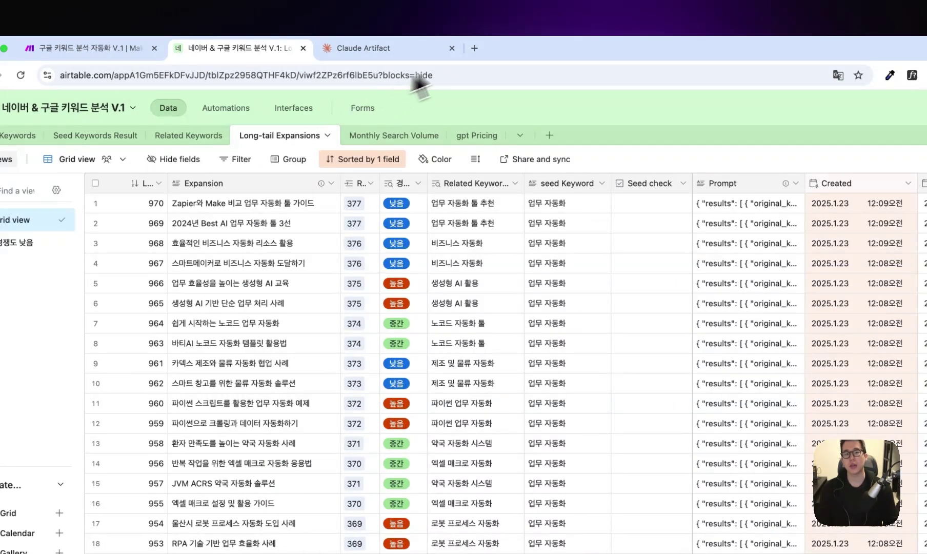
# Open the report document linked to the newest 업무 자동화 record in the gpt Pricing table and skim it
pyautogui.click(476, 136)
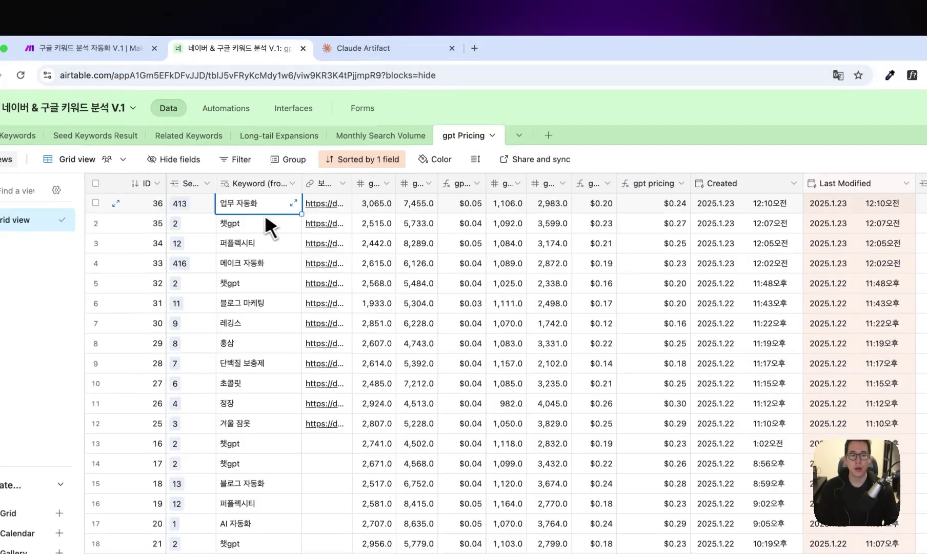
pyautogui.click(308, 203)
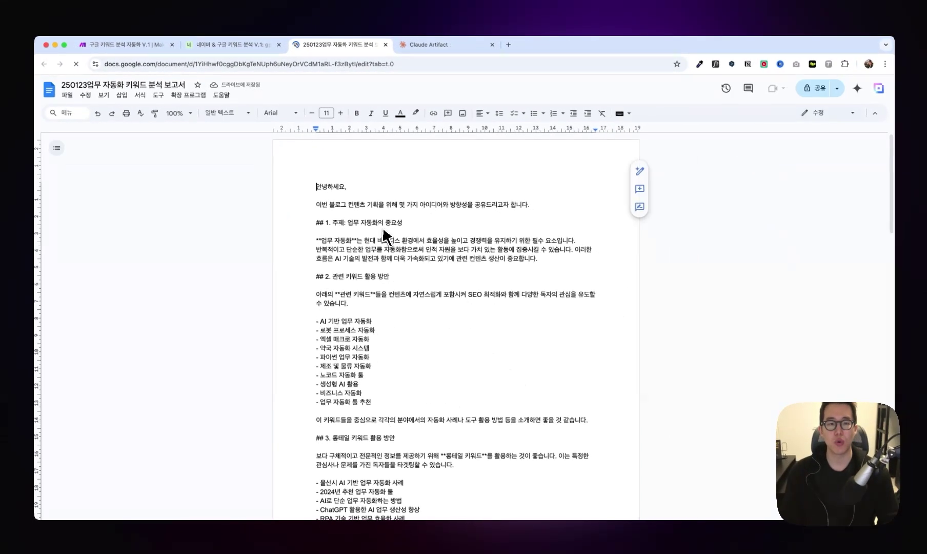
pyautogui.scroll(-3, 383, 240)
pyautogui.scroll(3, 383, 240)
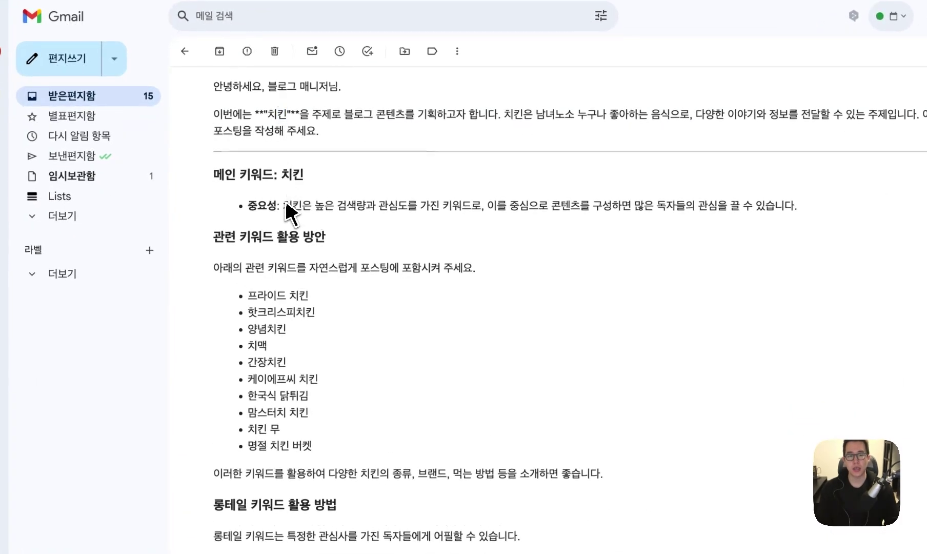
# Read the main keyword and related keyword sections of the 치킨 blog content email in Gmail
pyautogui.scroll(-2, 253, 203)
pyautogui.moveTo(213, 140); pyautogui.dragTo(318, 147)
pyautogui.moveTo(318, 353); pyautogui.dragTo(270, 215)
pyautogui.scroll(-1, 316, 269)
pyautogui.click(362, 370)
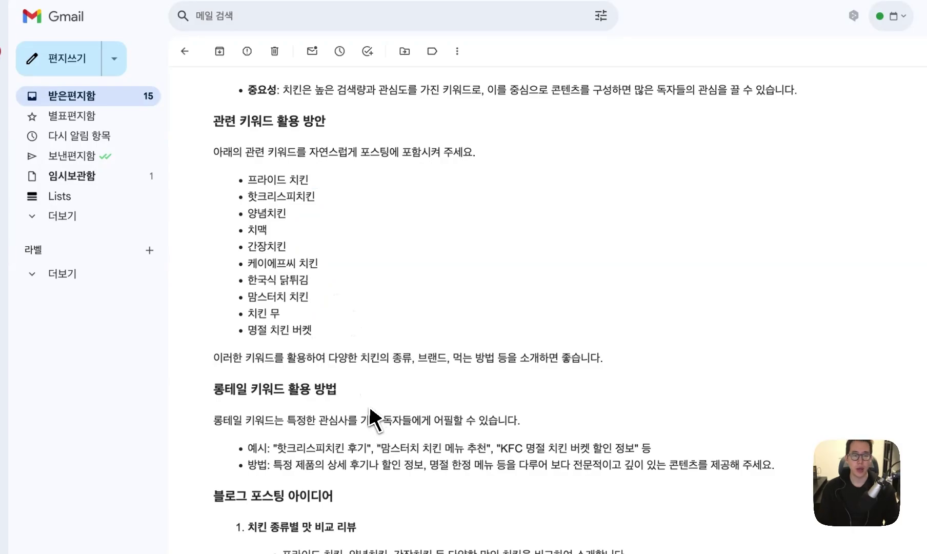
# Read the email's long-tail keyword section, highlighting the example "핫크리스피치킨 후기"
pyautogui.moveTo(339, 390); pyautogui.dragTo(226, 391)
pyautogui.scroll(-1, 336, 381)
pyautogui.scroll(-1, 382, 379)
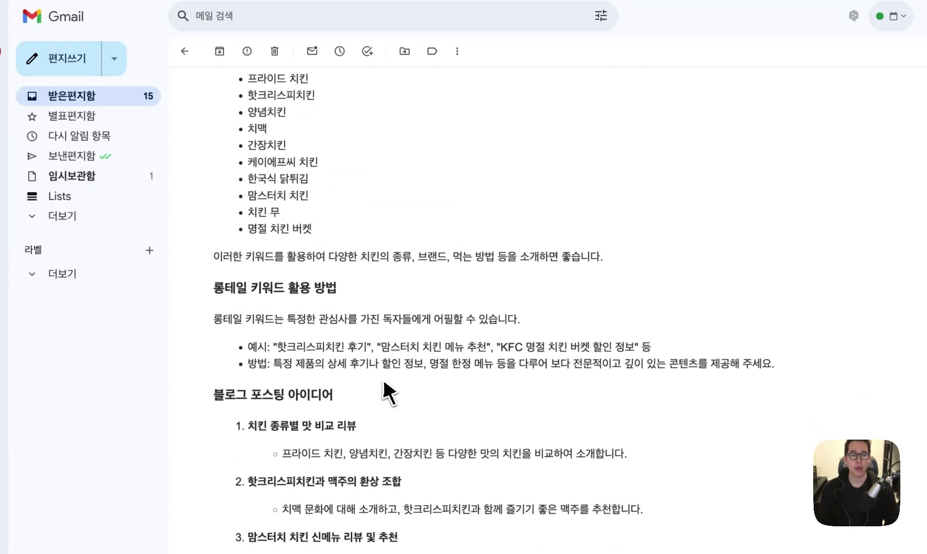
pyautogui.moveTo(279, 341); pyautogui.dragTo(362, 341)
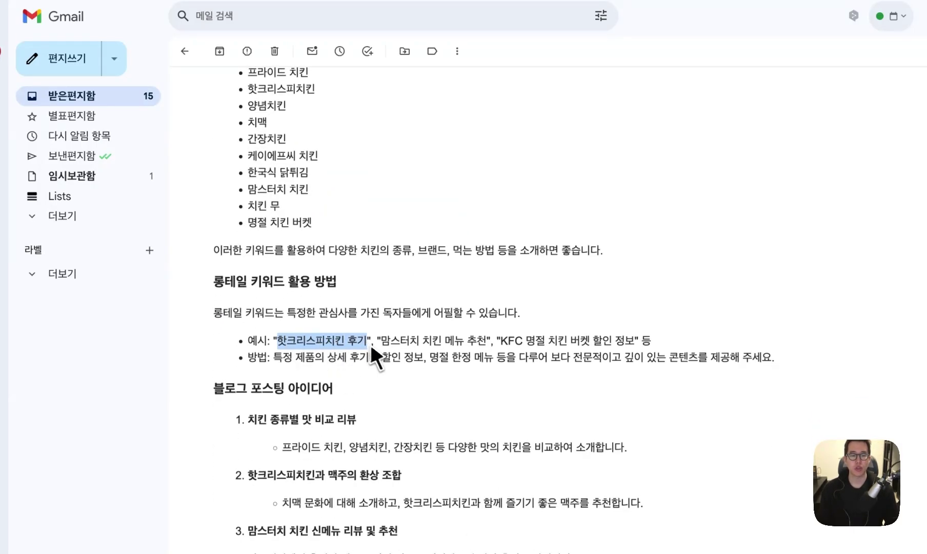
pyautogui.scroll(-1, 370, 343)
pyautogui.moveTo(476, 316); pyautogui.dragTo(431, 302)
pyautogui.scroll(-1, 431, 302)
pyautogui.click(417, 328)
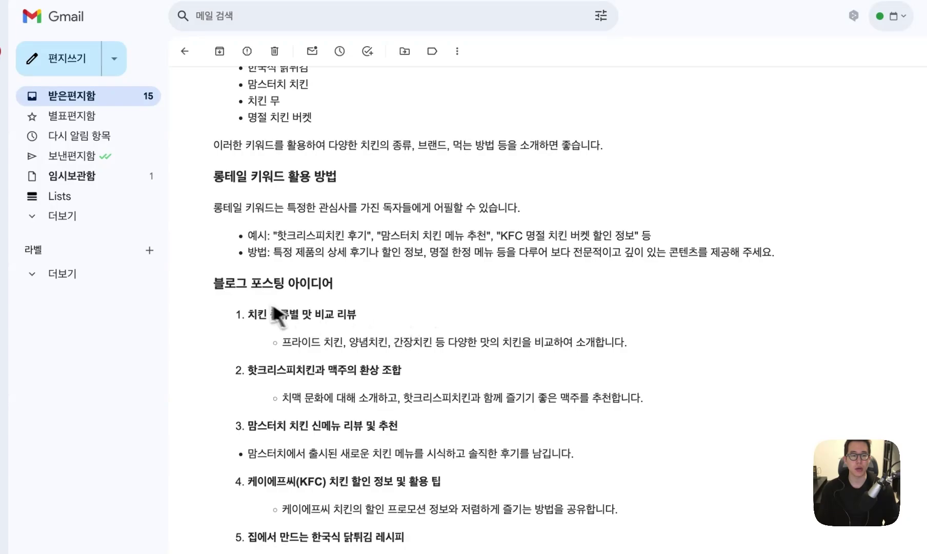
# Read the email's blog posting ideas and the remaining tips, then return to its main keyword section
pyautogui.moveTo(215, 286); pyautogui.dragTo(213, 307)
pyautogui.scroll(-5, 372, 316)
pyautogui.scroll(-1, 369, 355)
pyautogui.scroll(-8, 259, 331)
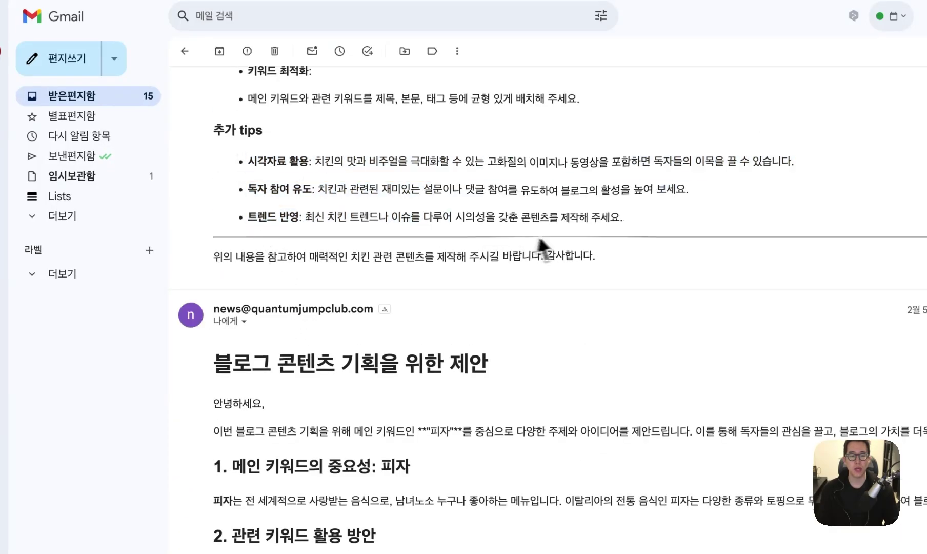
pyautogui.scroll(15, 513, 241)
pyautogui.scroll(-3, 572, 238)
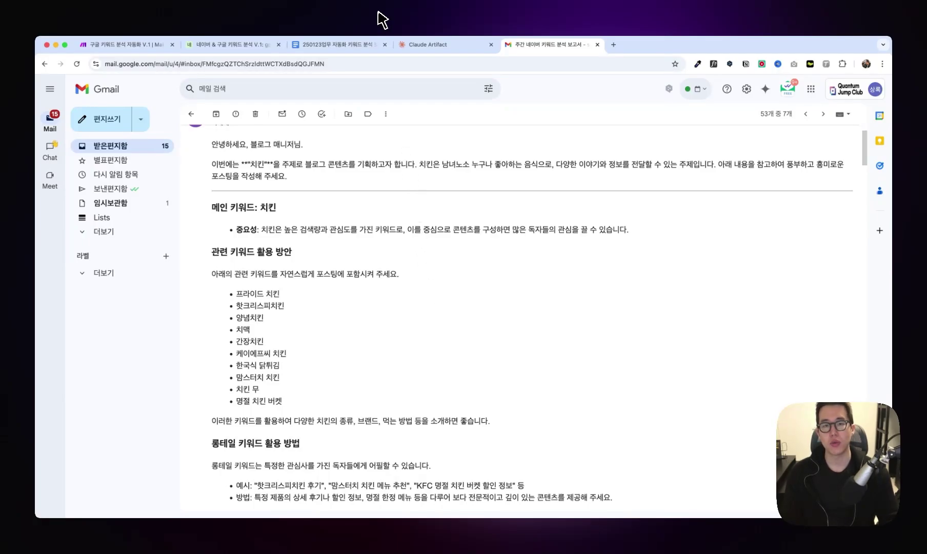
# Open the API Access page in DataForSEO to view the API credentials section, and return to the Make scenario
pyautogui.click(156, 47)
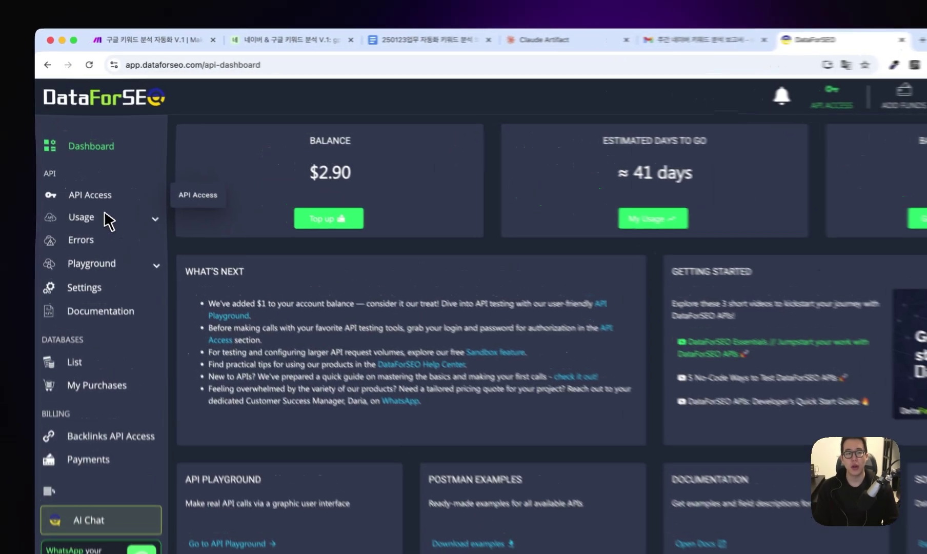
pyautogui.click(89, 165)
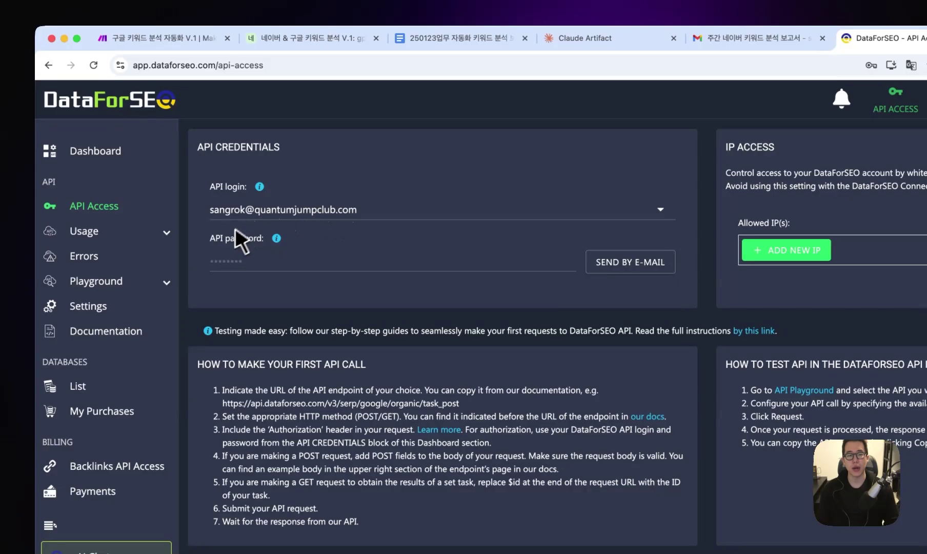
pyautogui.press('super+1')
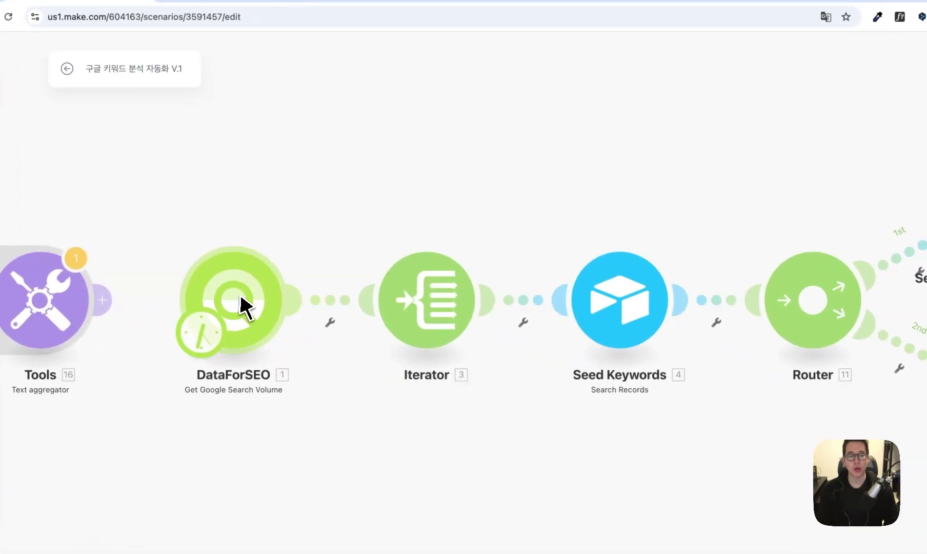
# Open the DataForSEO module's new connection form, examine its login and password fields, and close it without saving
pyautogui.click(243, 302)
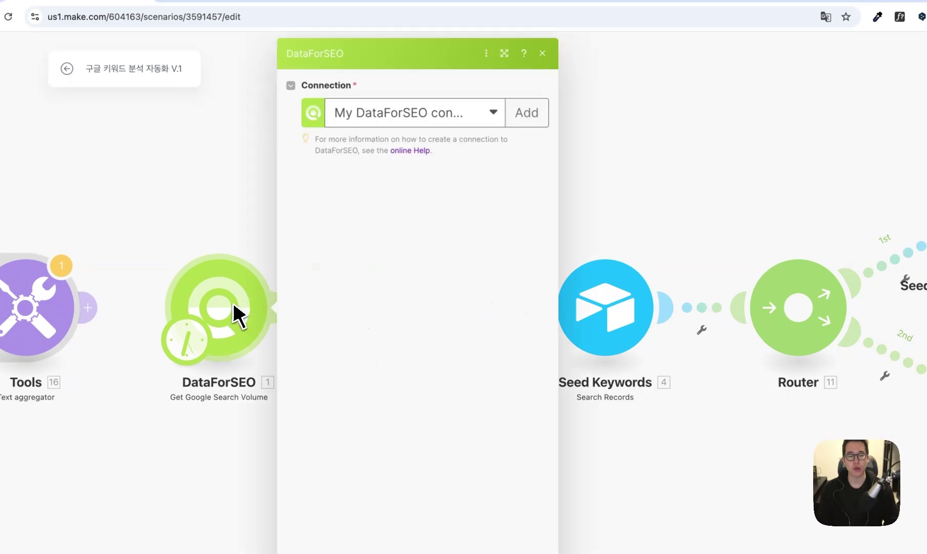
pyautogui.click(521, 115)
pyautogui.click(542, 195)
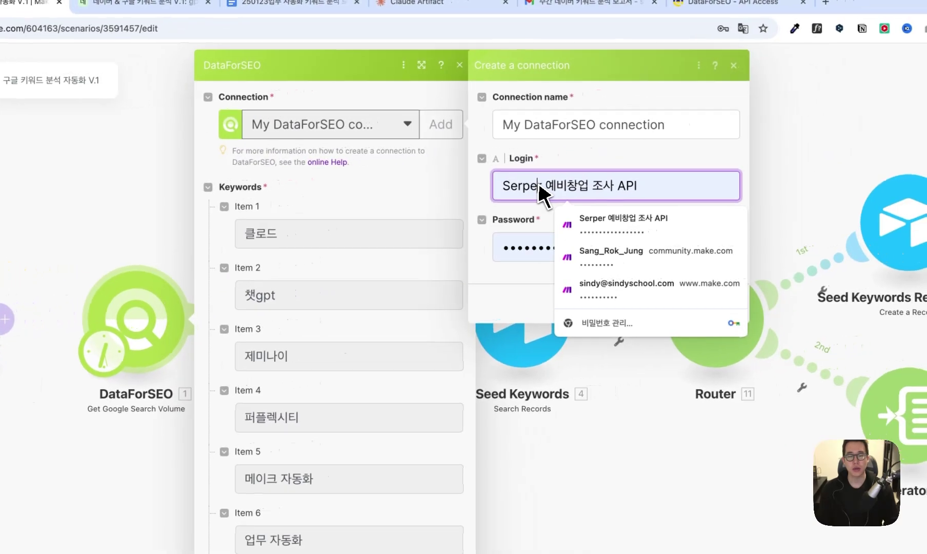
pyautogui.click(618, 224)
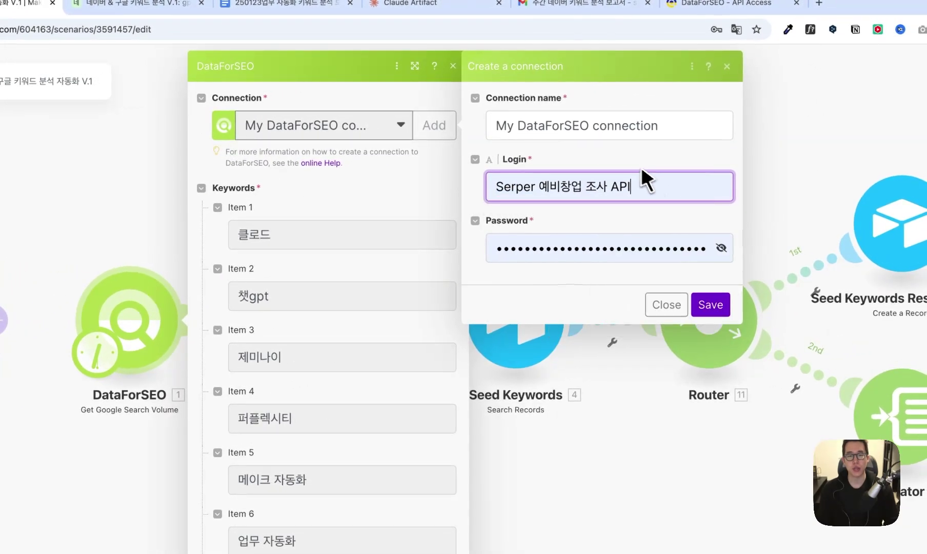
pyautogui.click(566, 248)
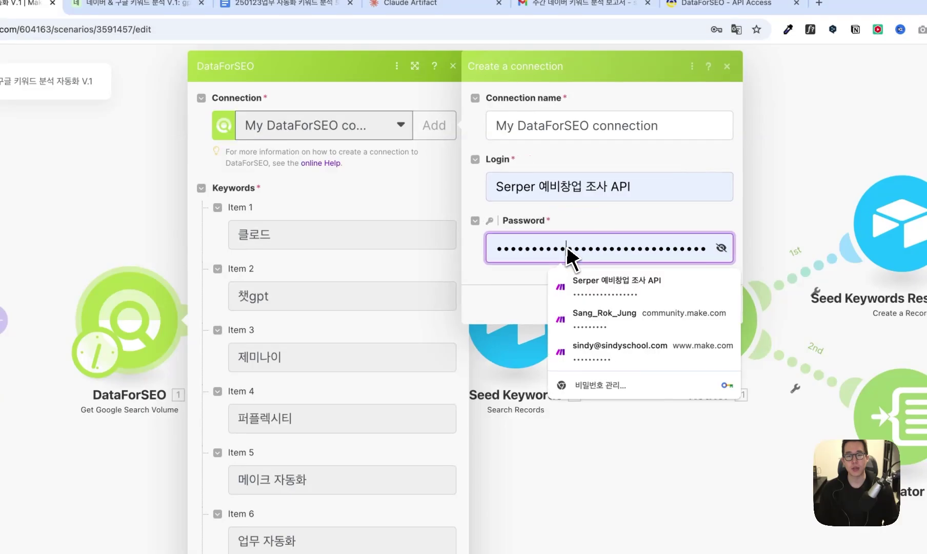
pyautogui.click(658, 248)
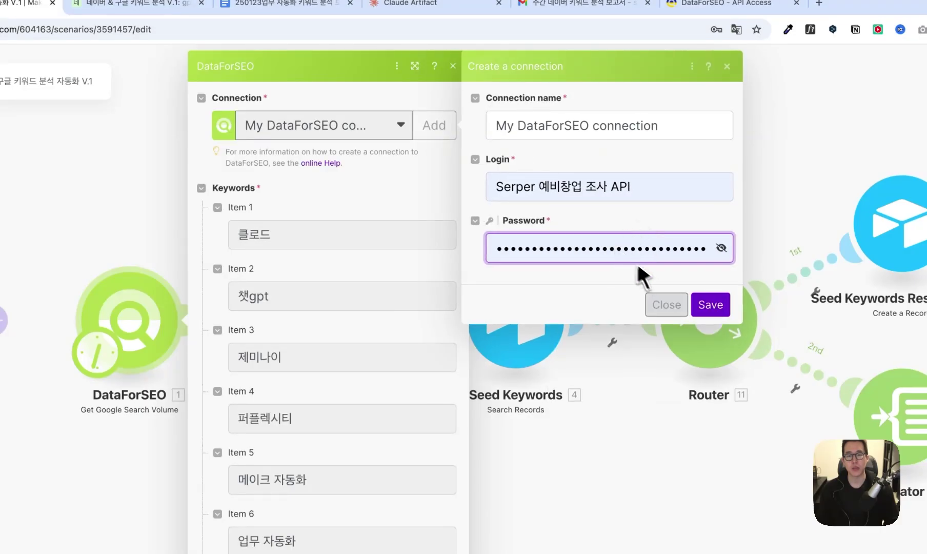
pyautogui.click(667, 304)
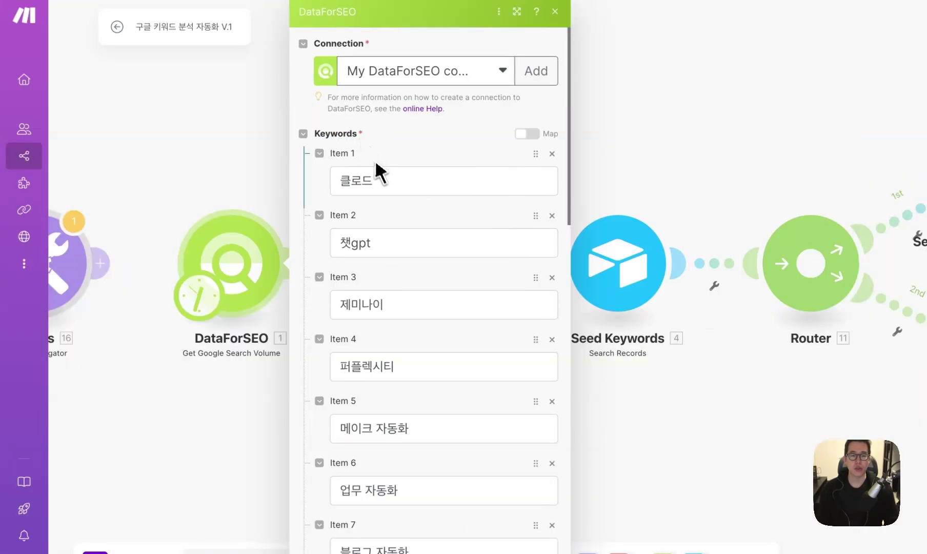
# Review the keyword items in the DataForSEO module, from 클로드 through make
pyautogui.click(392, 186)
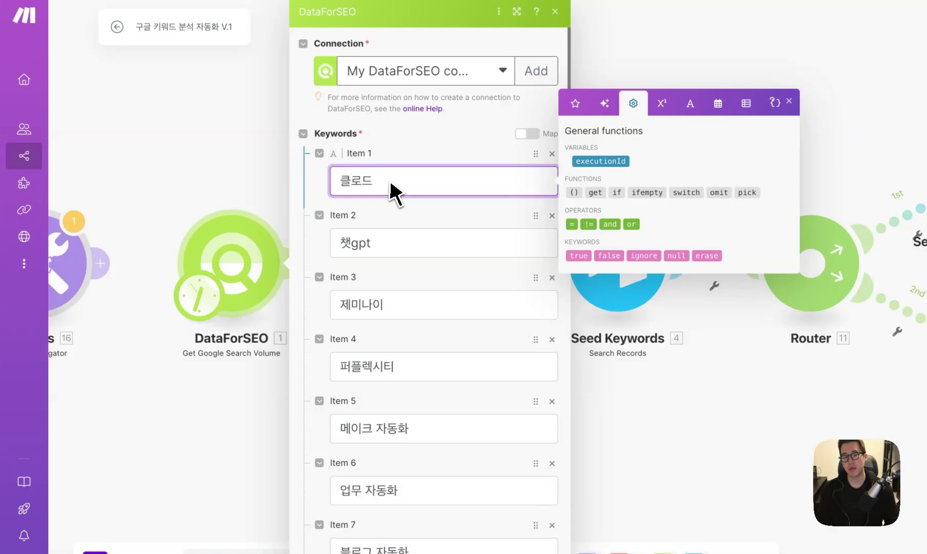
pyautogui.scroll(-1, 389, 194)
pyautogui.scroll(1, 387, 203)
pyautogui.scroll(-3, 391, 205)
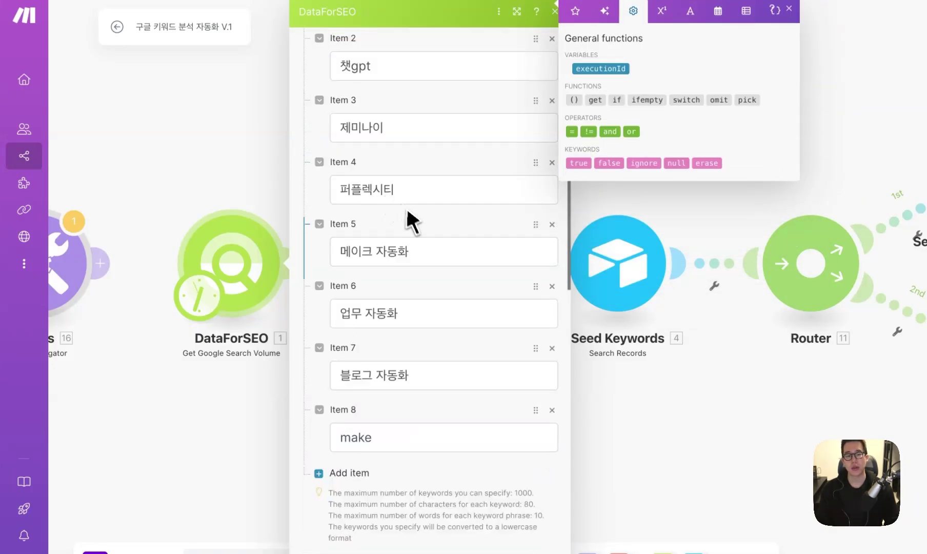
pyautogui.click(423, 249)
pyautogui.scroll(-6, 424, 252)
# Review the module's Location and Language settings, highlighting South Korea and Korean
pyautogui.click(431, 261)
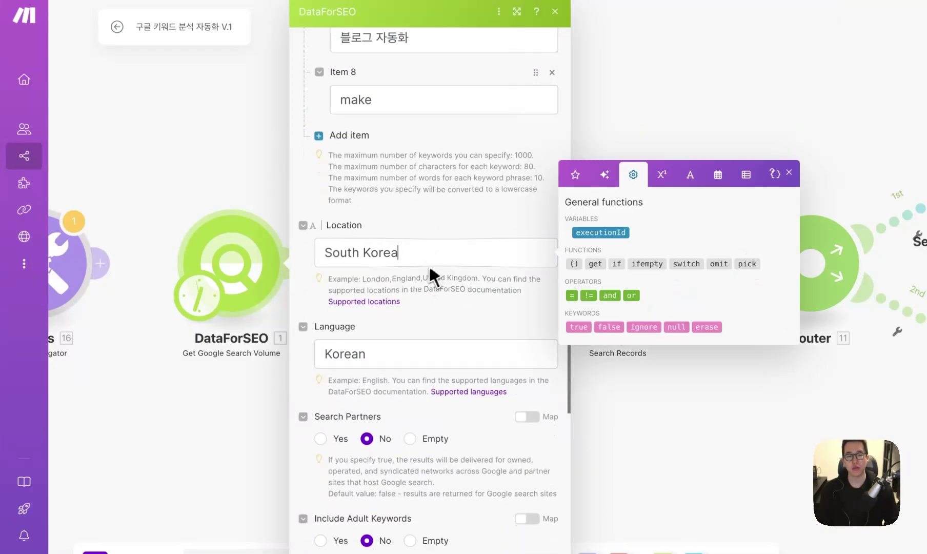
pyautogui.moveTo(429, 265); pyautogui.dragTo(323, 256)
pyautogui.scroll(-1, 359, 261)
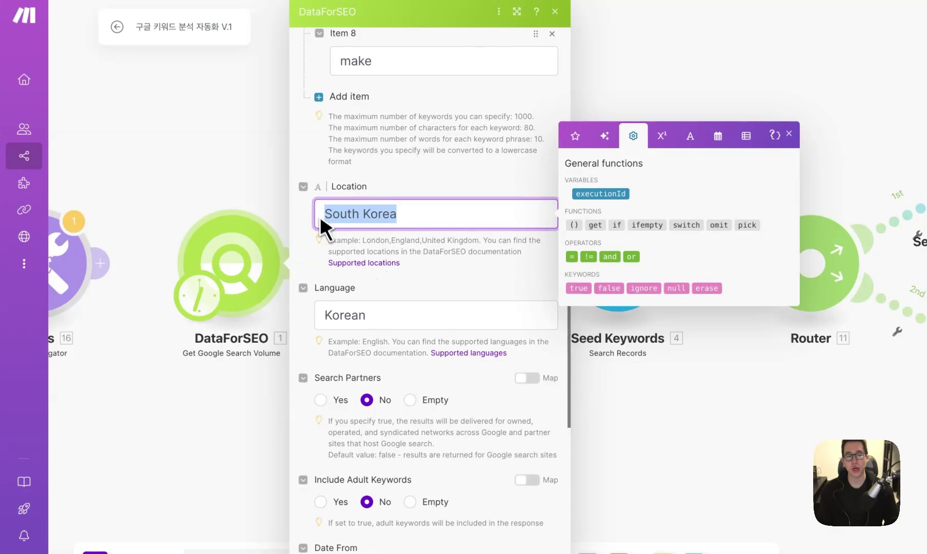
pyautogui.click(429, 306)
pyautogui.doubleClick(430, 323)
pyautogui.scroll(-5, 394, 333)
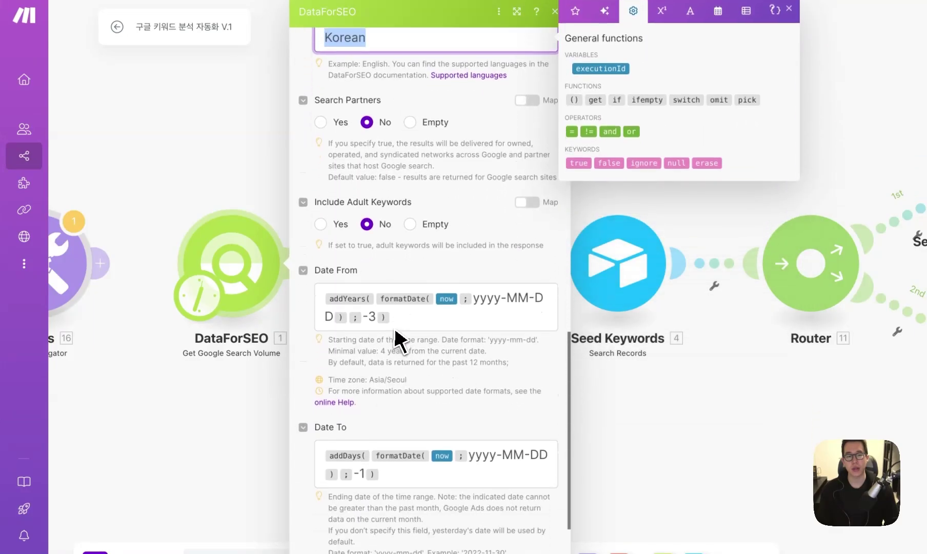
# Enlarge the module settings, highlight the Date From and Date To formulas, and close the settings without saving
pyautogui.scroll(-1, 398, 338)
pyautogui.moveTo(393, 286); pyautogui.dragTo(325, 276)
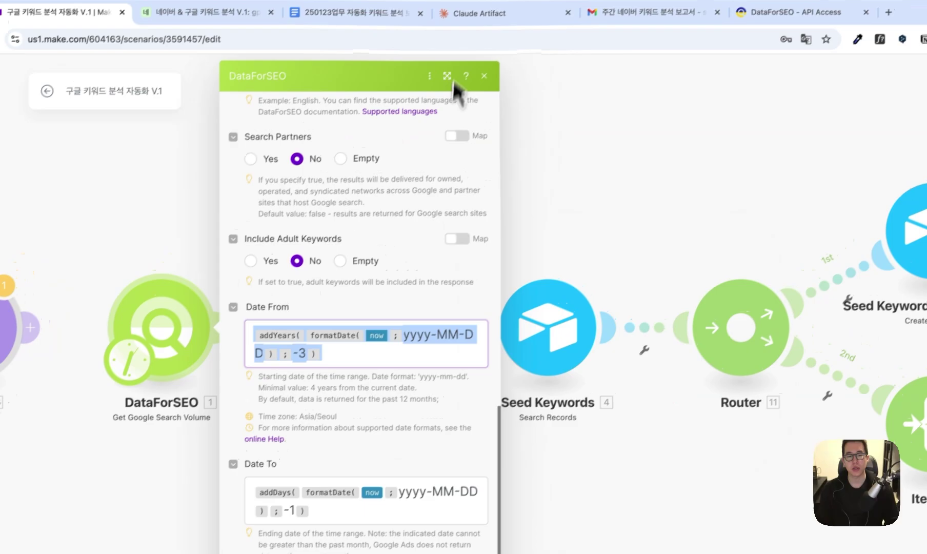
pyautogui.click(517, 12)
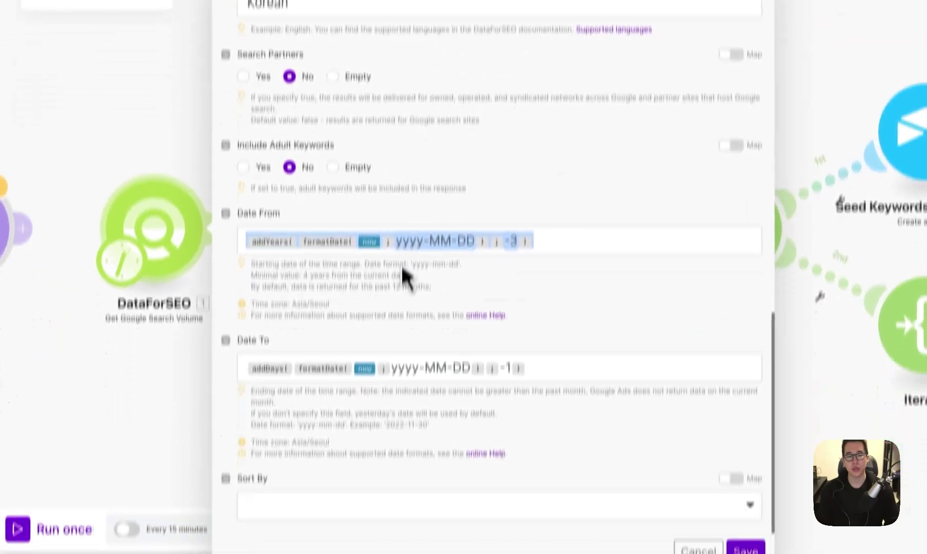
pyautogui.moveTo(571, 321); pyautogui.dragTo(216, 320)
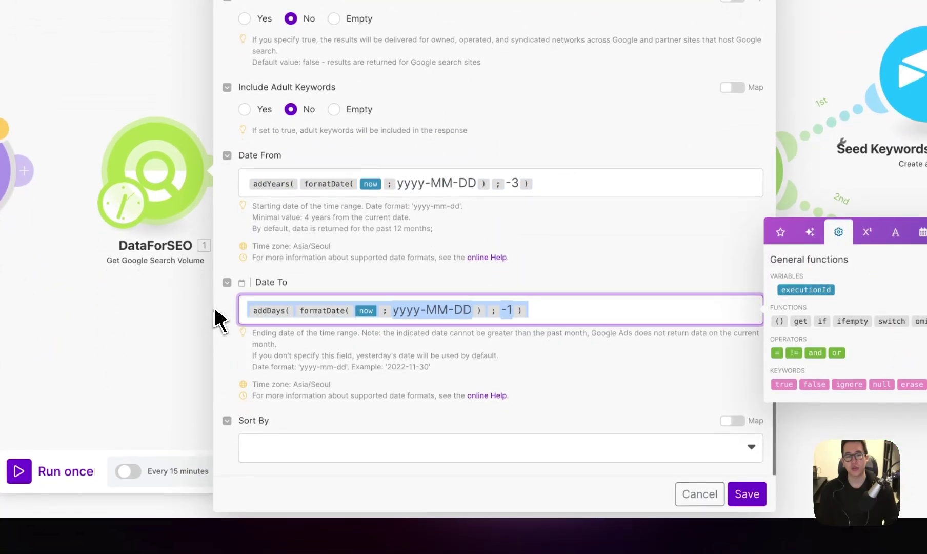
pyautogui.click(488, 380)
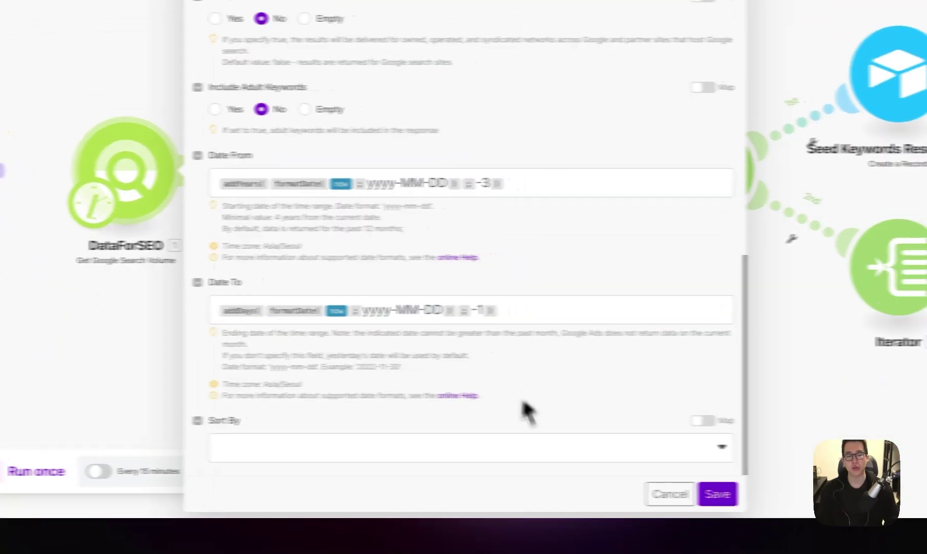
pyautogui.click(670, 494)
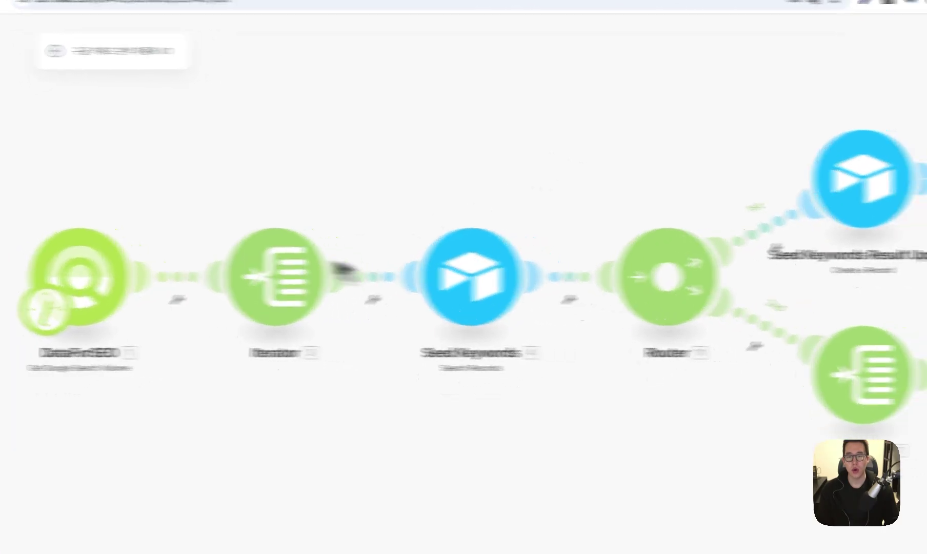
# Switch to Airtable and open the Seed Keywords Result table
pyautogui.click(270, 10)
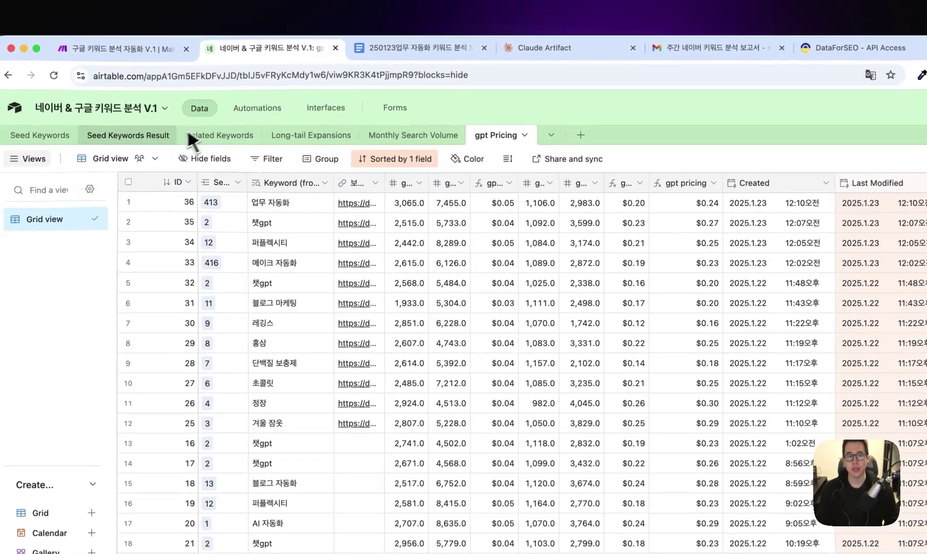
pyautogui.click(172, 135)
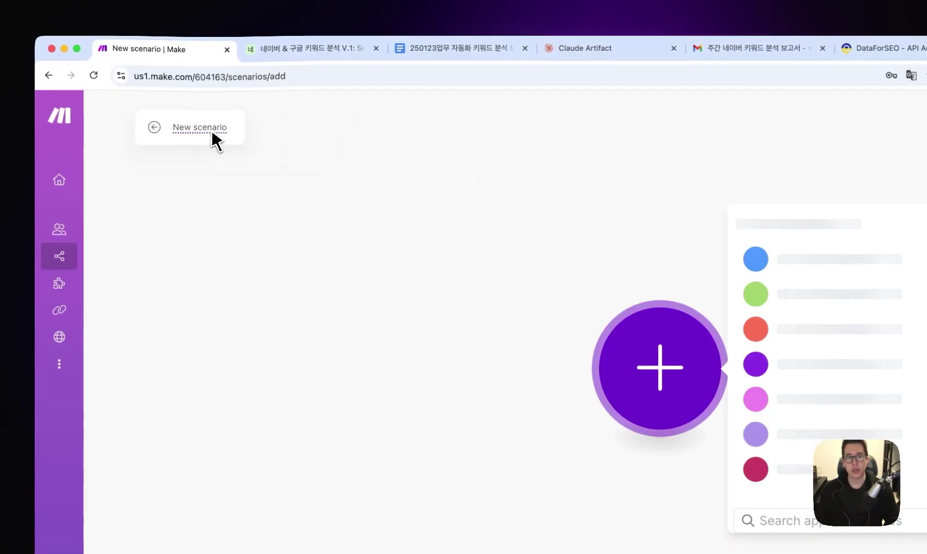
# Name the new Make scenario "구글 키워드 분석 자동화 V.1(class)"
pyautogui.click(213, 133)
pyautogui.write('rn')
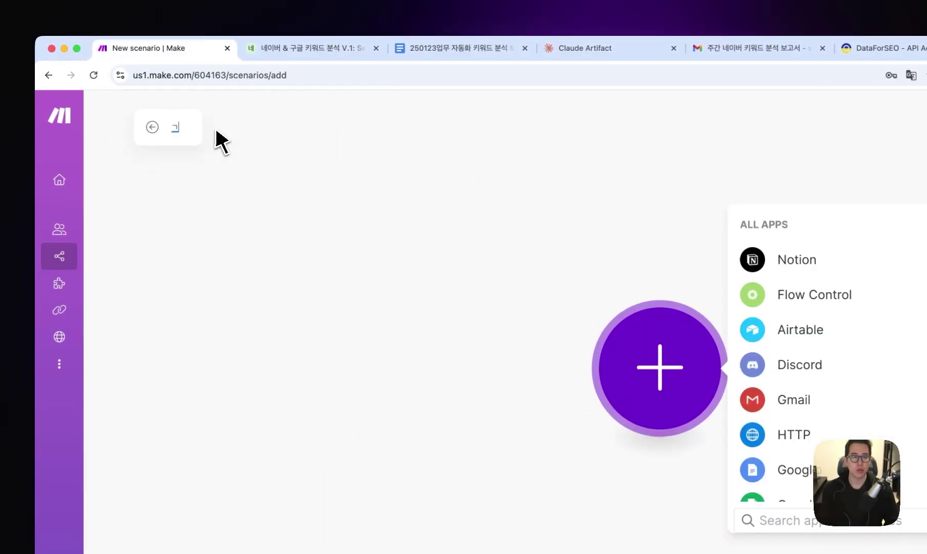
pyautogui.write('글 키워드 분석 자동화 V.1')
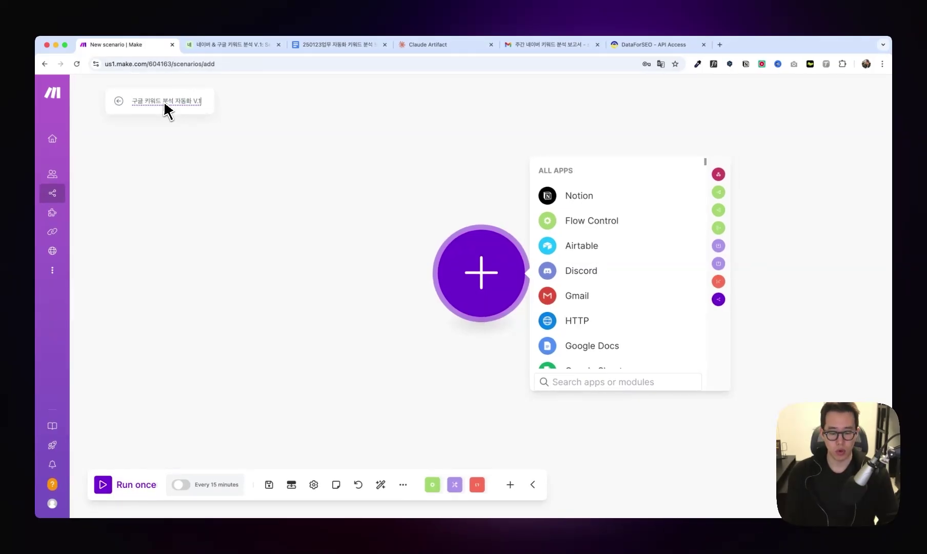
pyautogui.write('ss)')
# Add the DataForSEO Get Google Search Volume module as the scenario's first module
pyautogui.click(498, 281)
pyautogui.write('ㅇㅁㅅ')
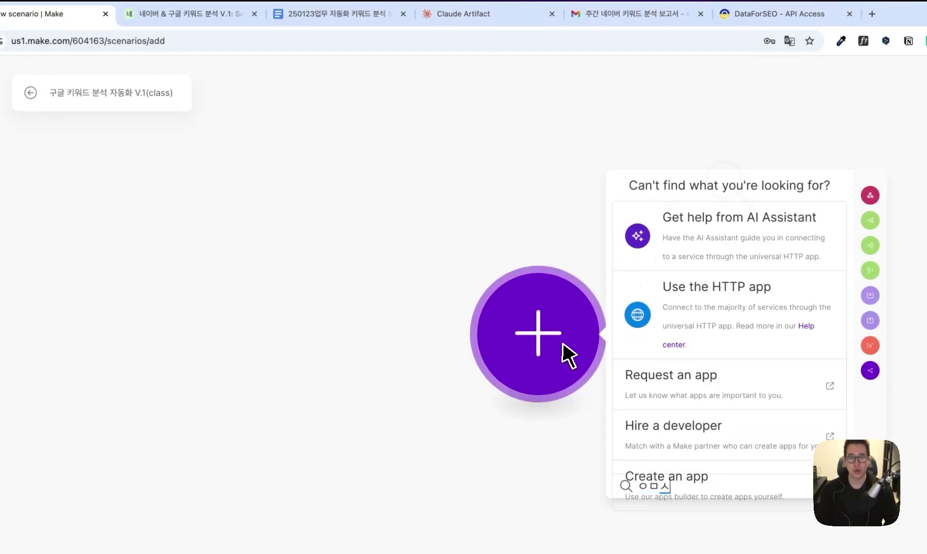
pyautogui.press('BackSpace')
pyautogui.write('datafor')
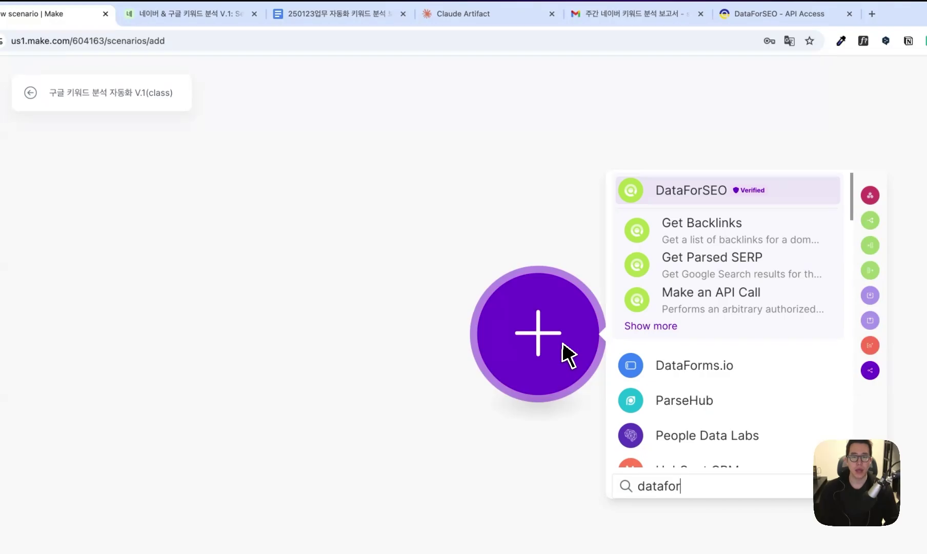
pyautogui.press('Return')
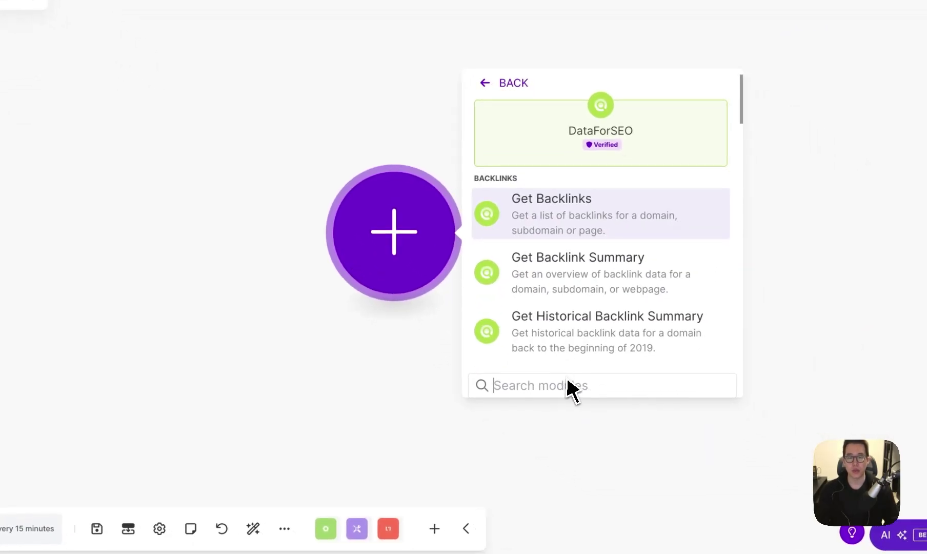
pyautogui.write('get google')
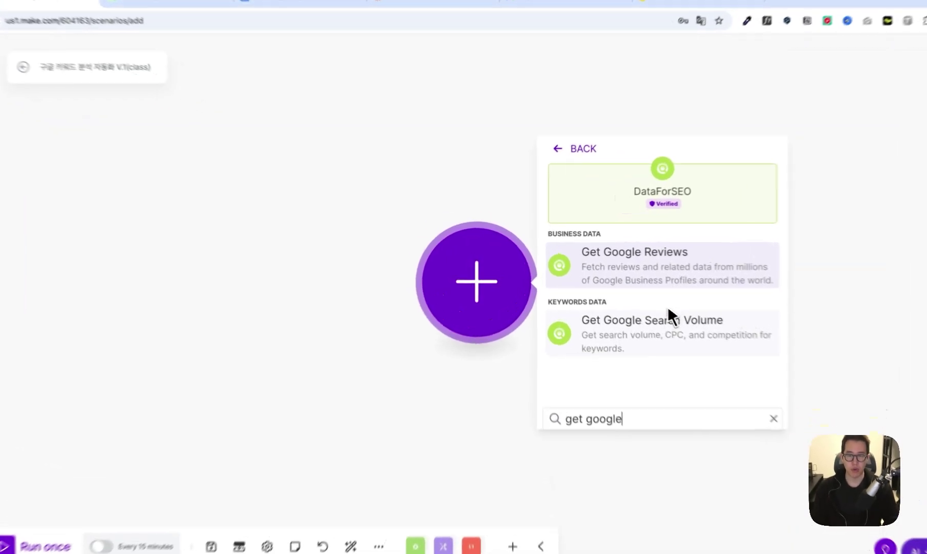
pyautogui.click(641, 308)
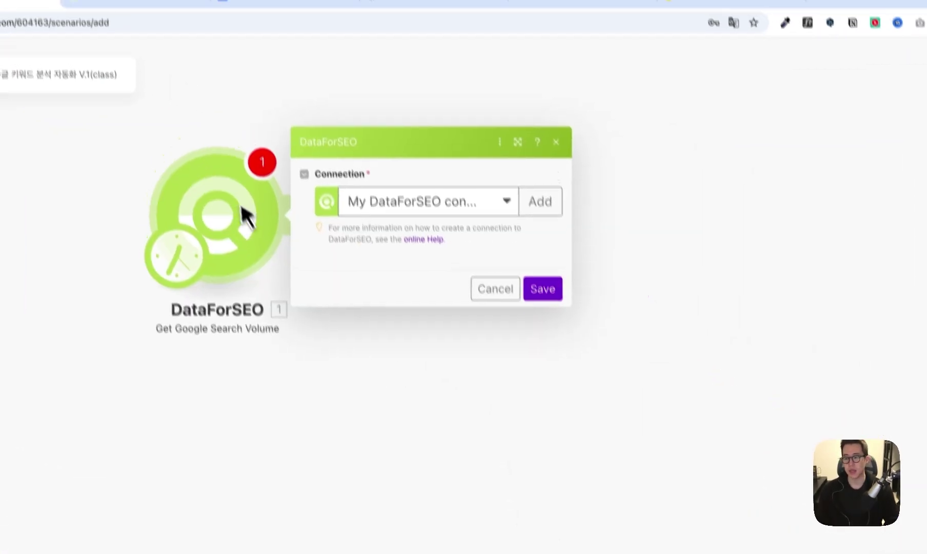
# Show the module's new connection form, keep the existing My DataForSEO connection, and add the keywords 단백질 보충제 and 비타민
pyautogui.click(543, 122)
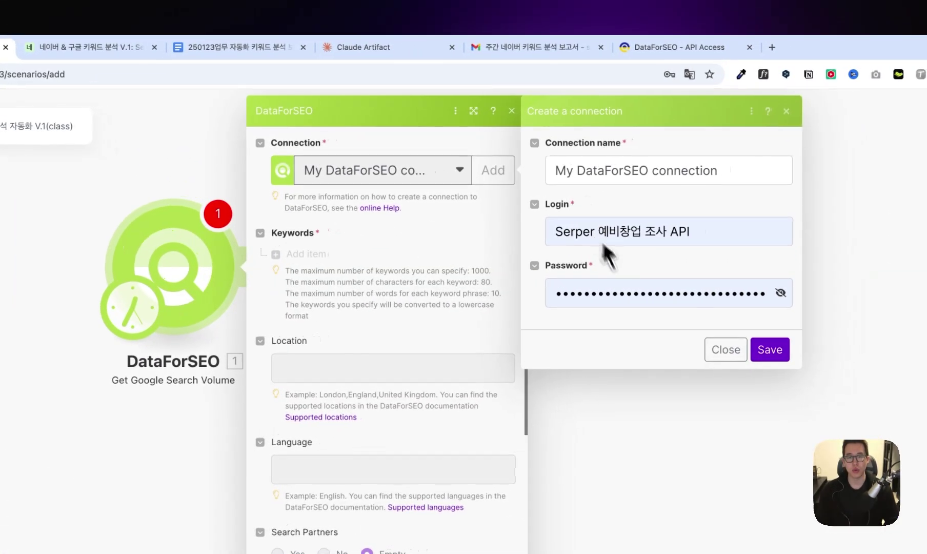
pyautogui.click(815, 343)
pyautogui.click(359, 248)
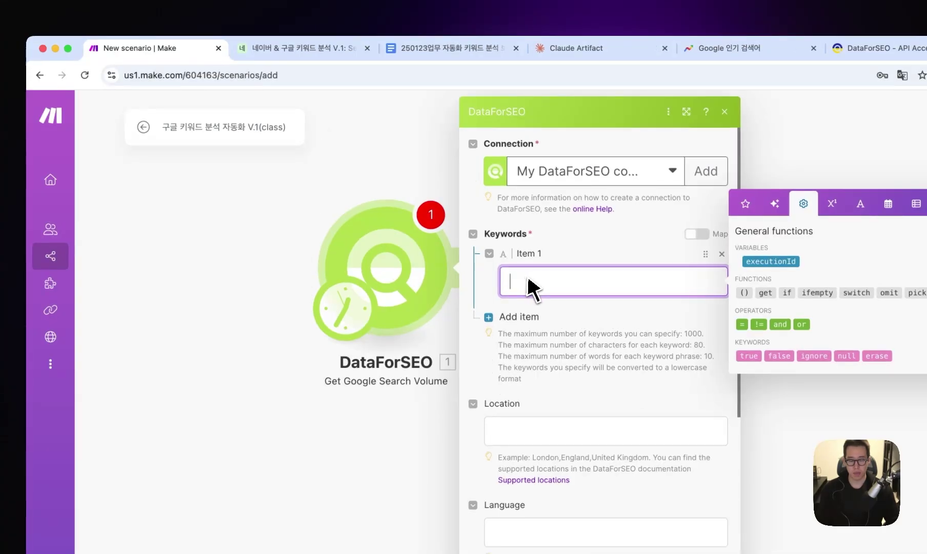
pyautogui.write('단백질 보충제')
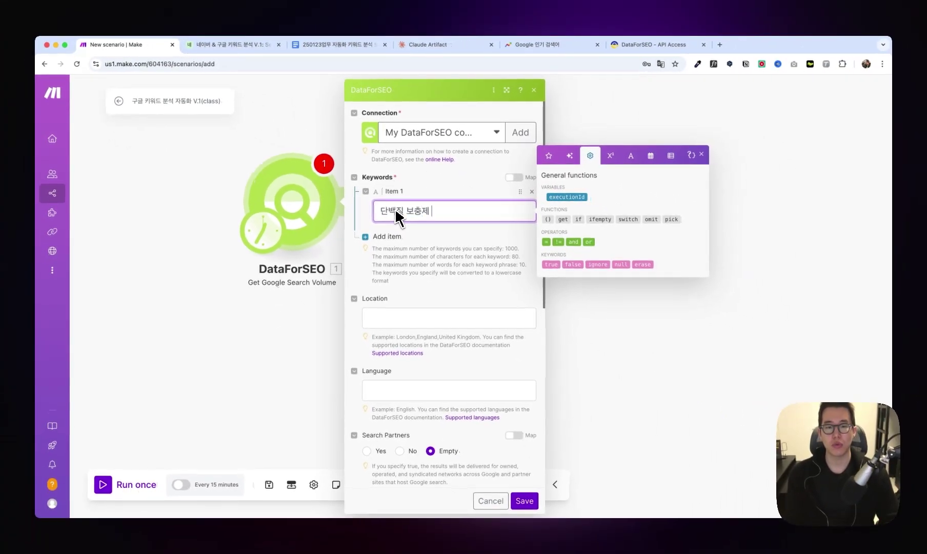
pyautogui.click(387, 237)
pyautogui.write('ㅂ')
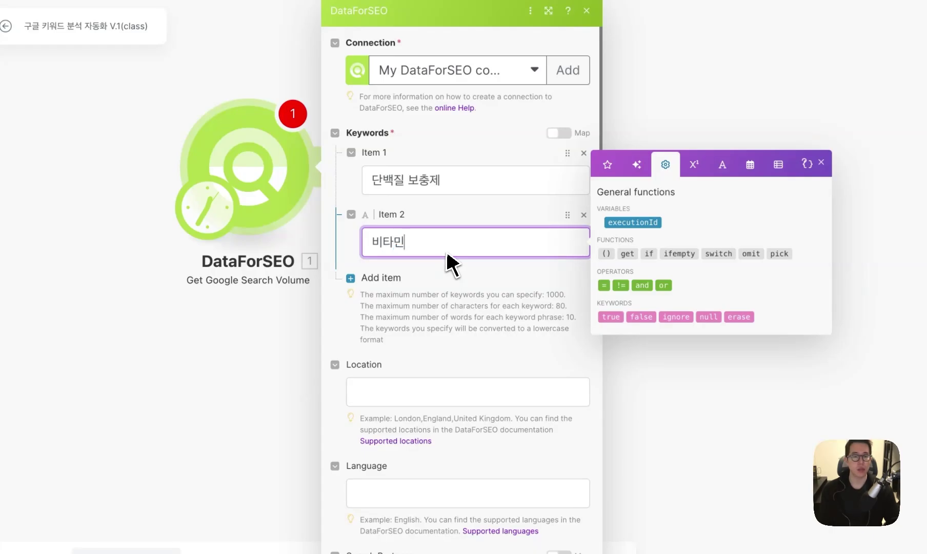
# Set the module's location to South Korea and its language to Korean
pyautogui.click(419, 393)
pyautogui.write('South Korea')
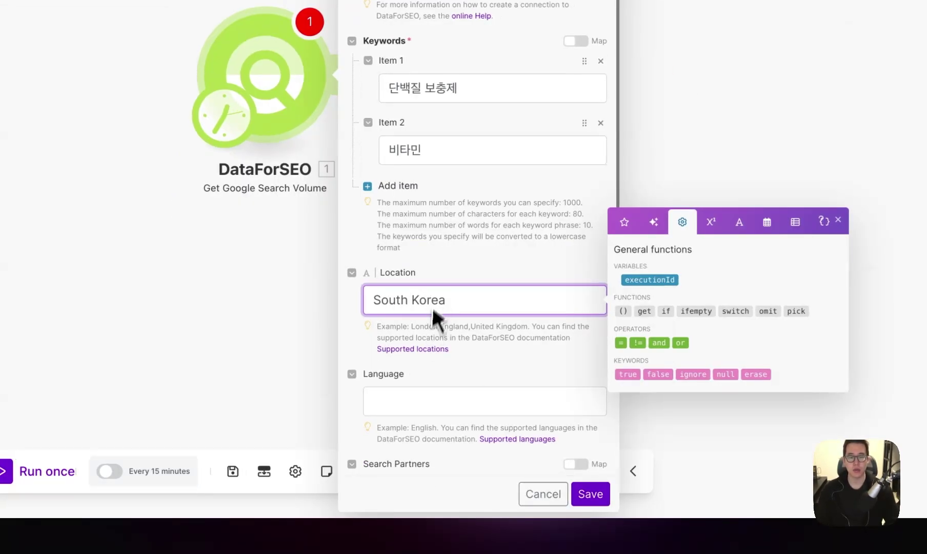
pyautogui.click(425, 401)
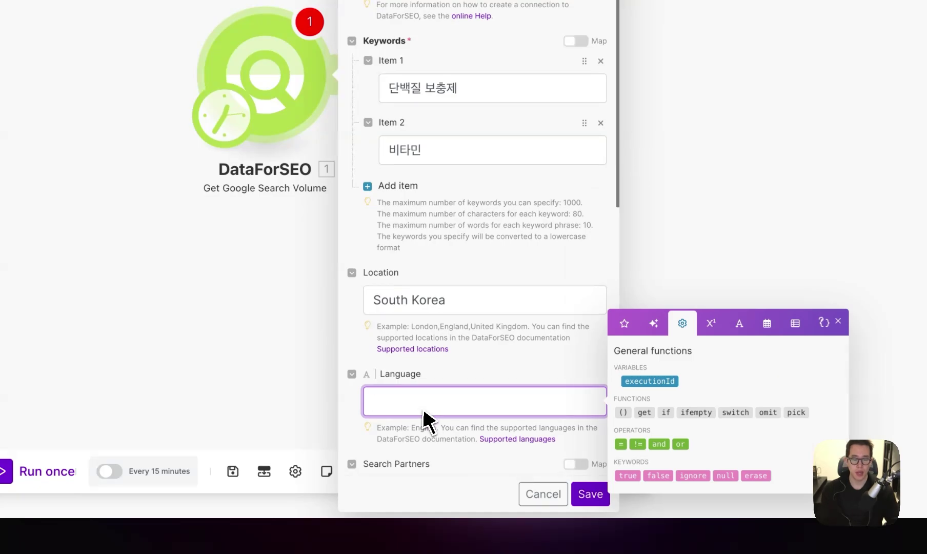
pyautogui.scroll(-5, 435, 389)
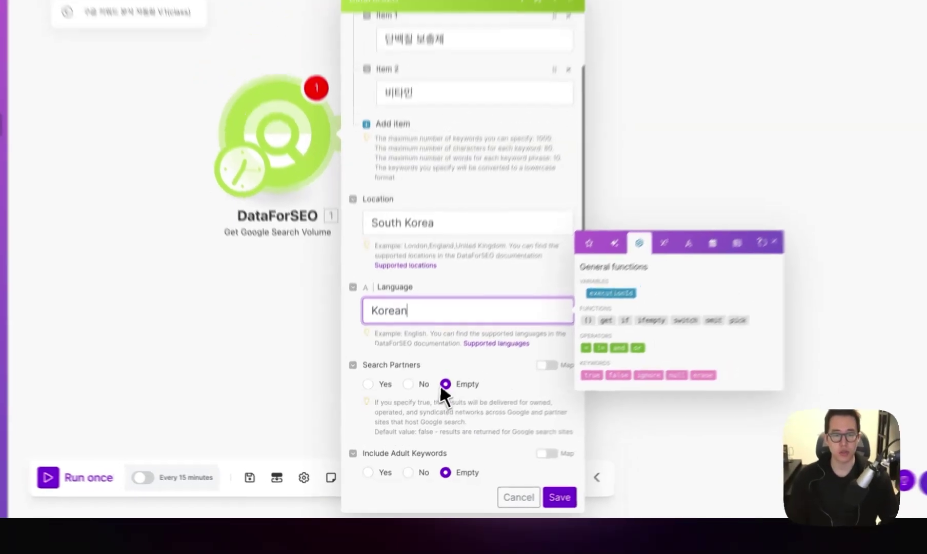
# Set both Search Partners and Include Adult Keywords to No for the Google search volume module
pyautogui.click(333, 255)
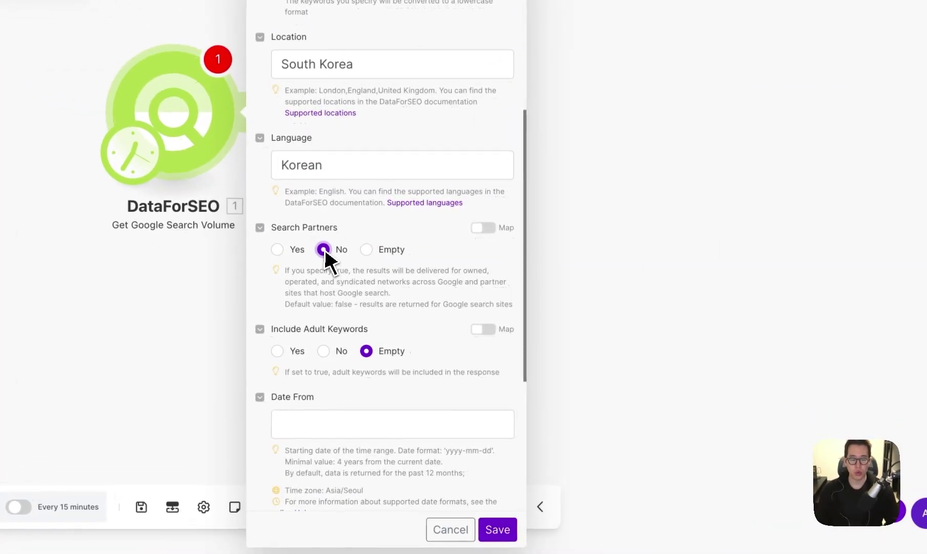
pyautogui.click(323, 351)
pyautogui.scroll(-3, 326, 359)
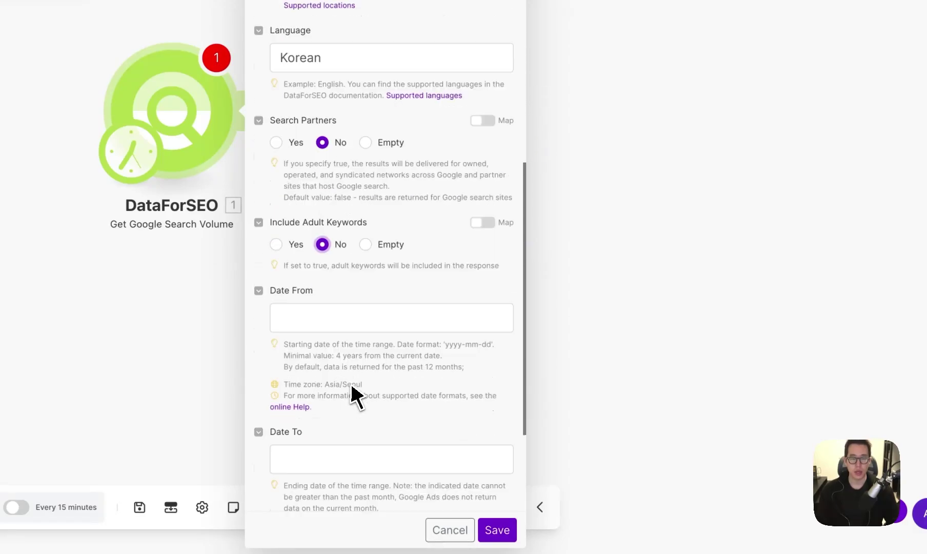
# Set Date From to the formula addYears(formatDate(now; yyyy-MM-dd); -3)
pyautogui.scroll(-1, 352, 387)
pyautogui.click(376, 290)
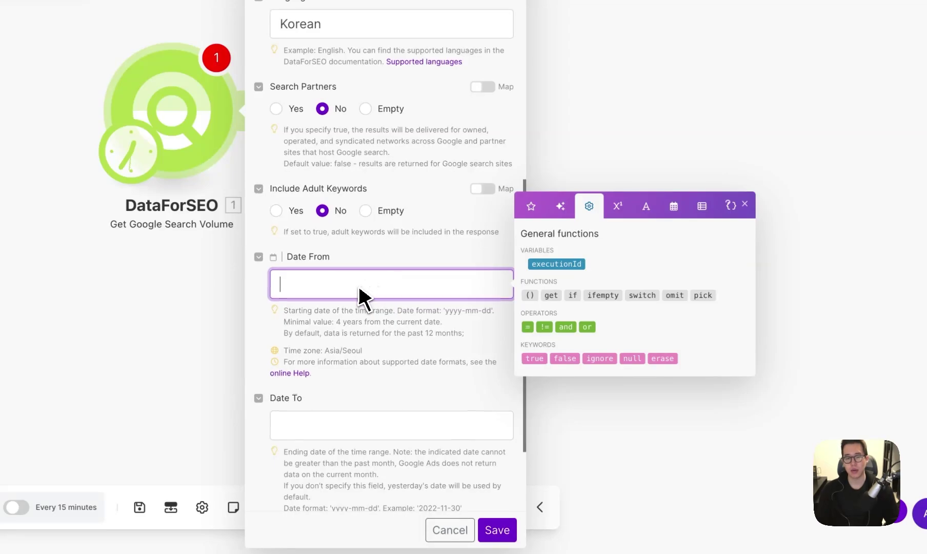
pyautogui.click(674, 205)
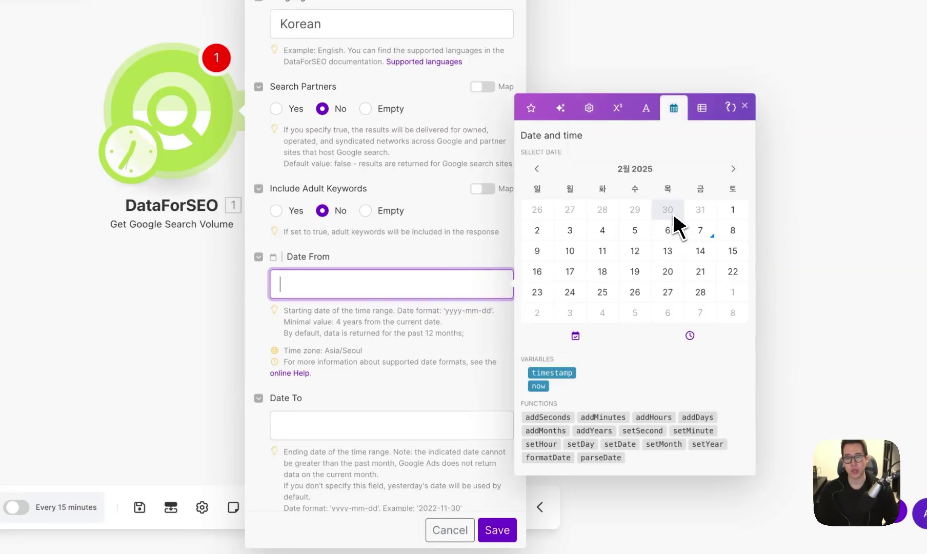
pyautogui.click(603, 429)
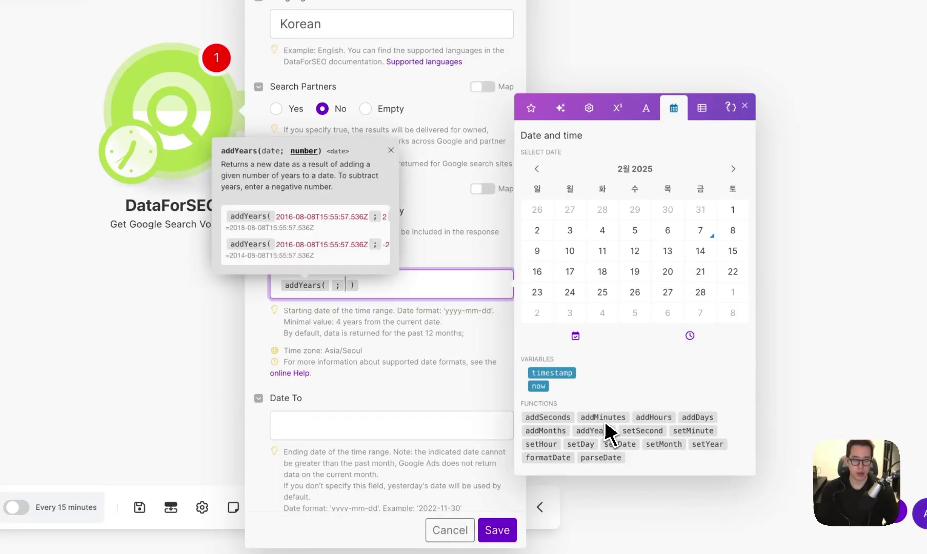
pyautogui.write('-3')
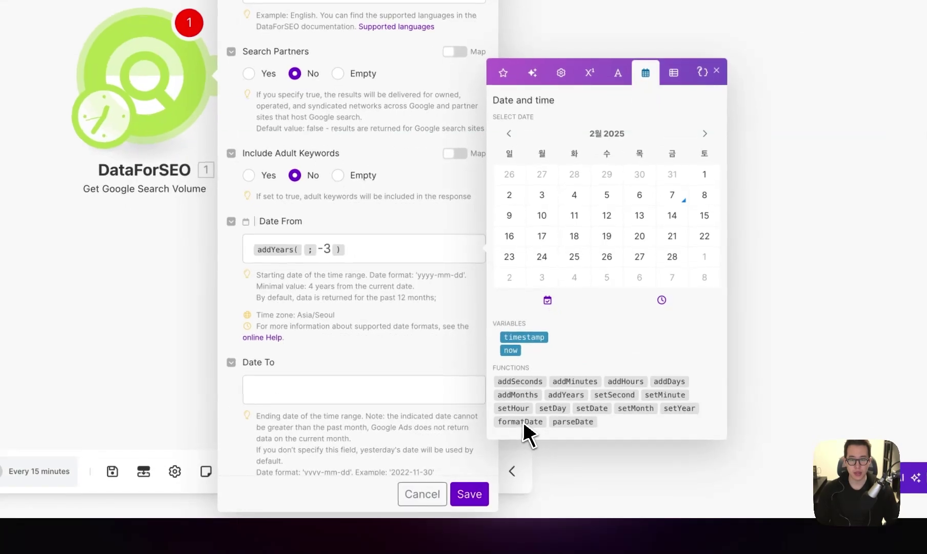
pyautogui.click(520, 422)
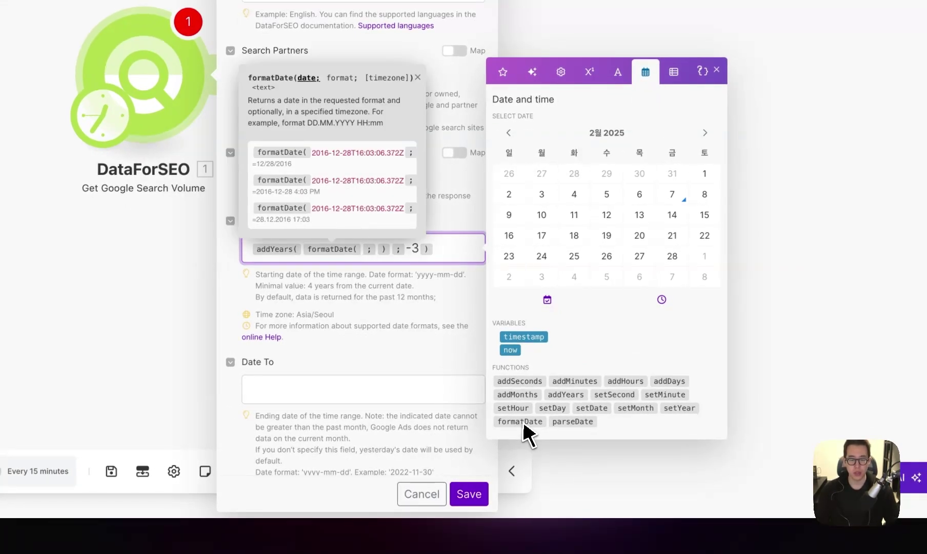
pyautogui.click(512, 350)
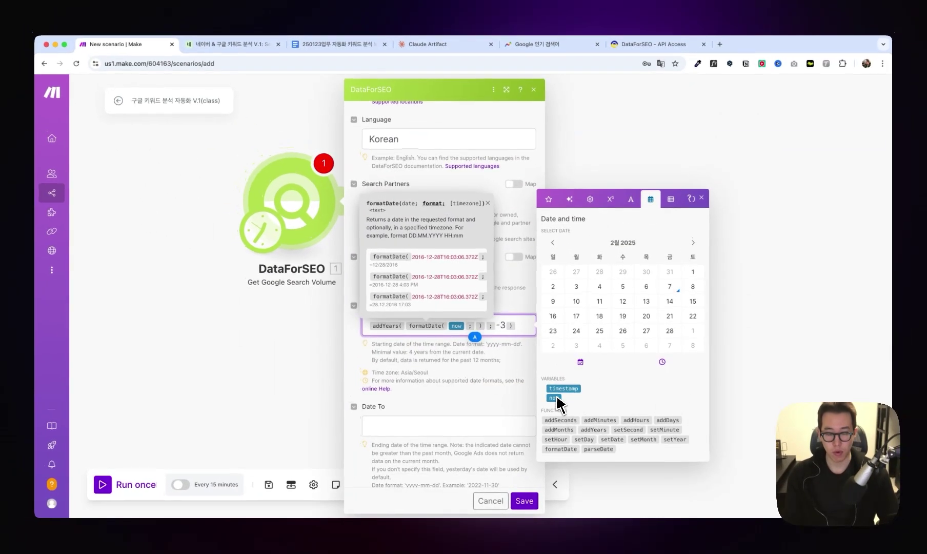
pyautogui.write('yyyy')
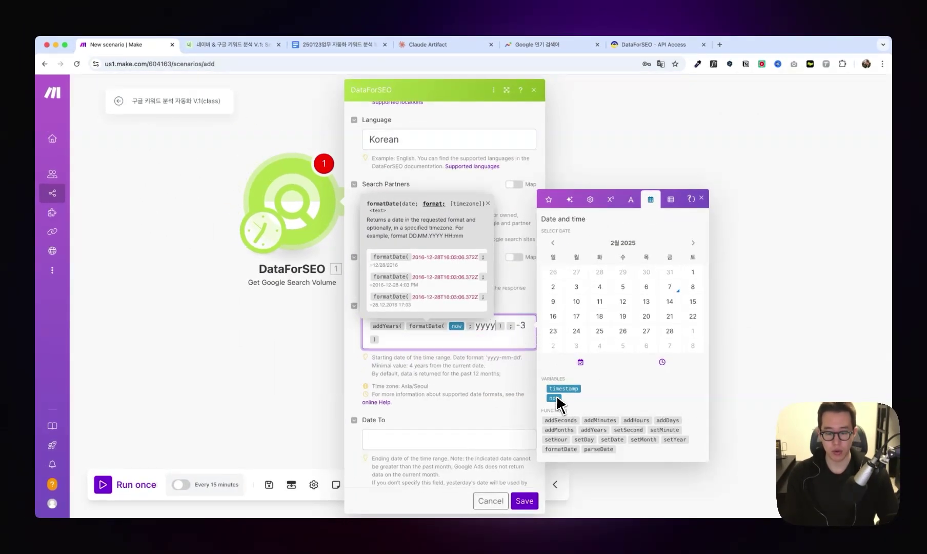
pyautogui.write('-MM-dd')
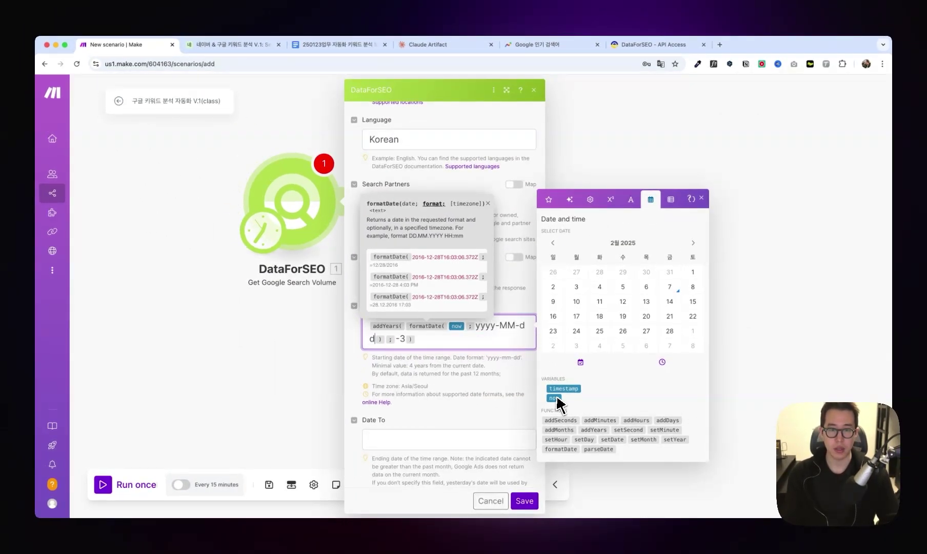
# Set Date To to the formula addDays(formatDate(now; yyyy-MM-DD); -1)
pyautogui.click(451, 441)
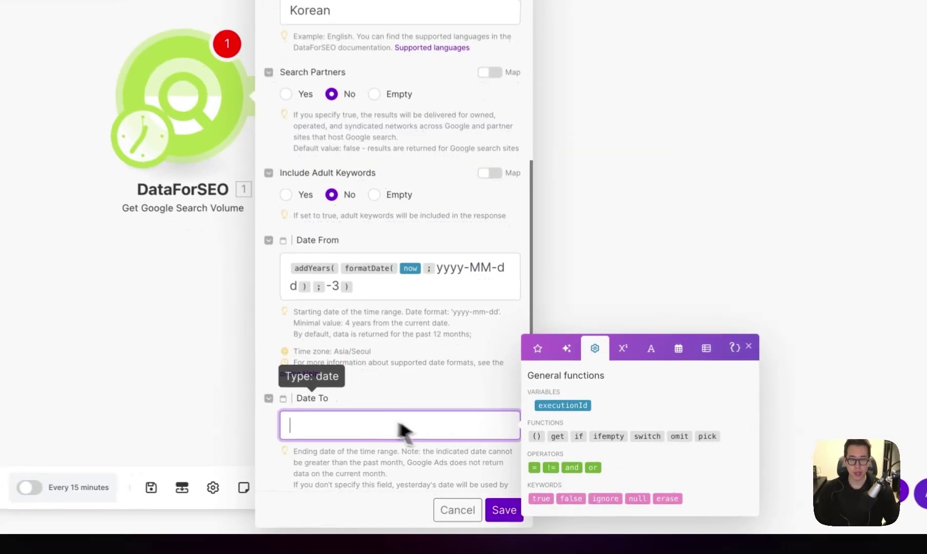
pyautogui.scroll(-3, 405, 424)
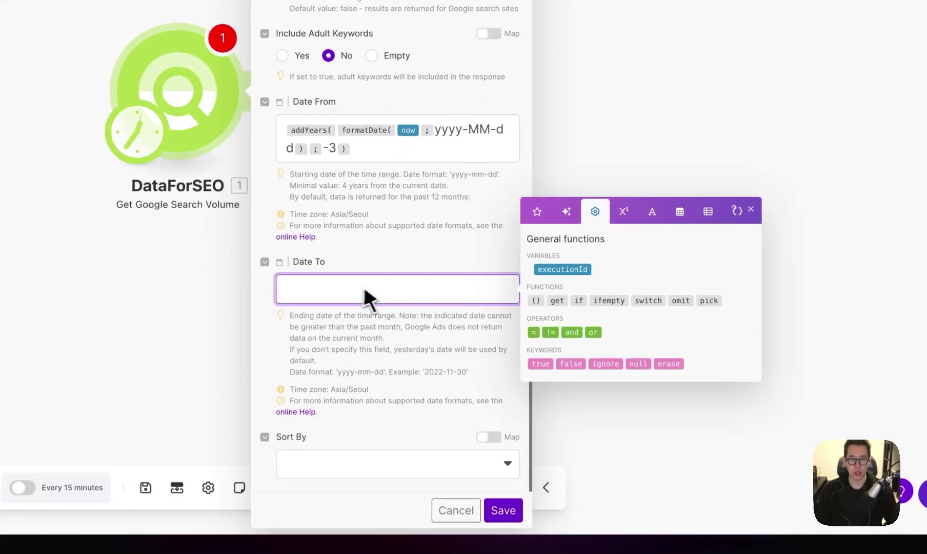
pyautogui.click(679, 212)
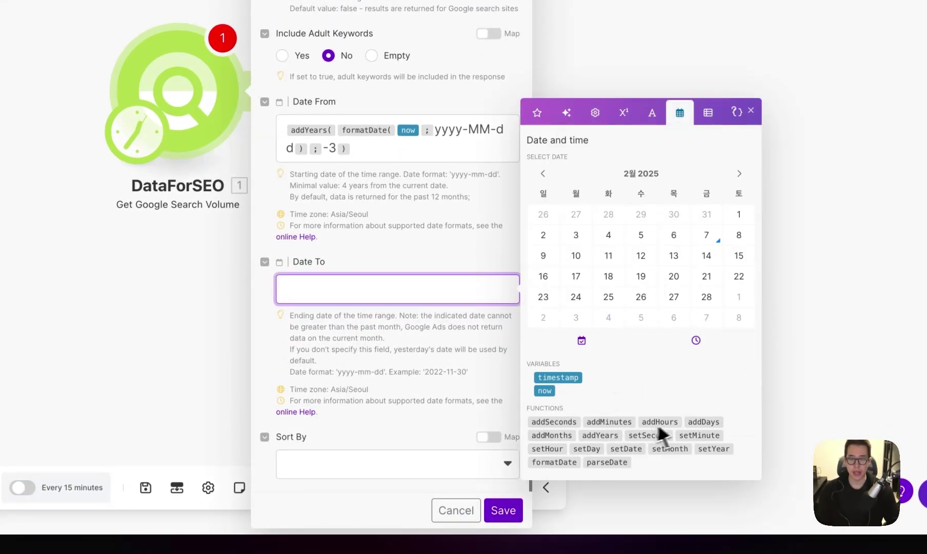
pyautogui.click(703, 422)
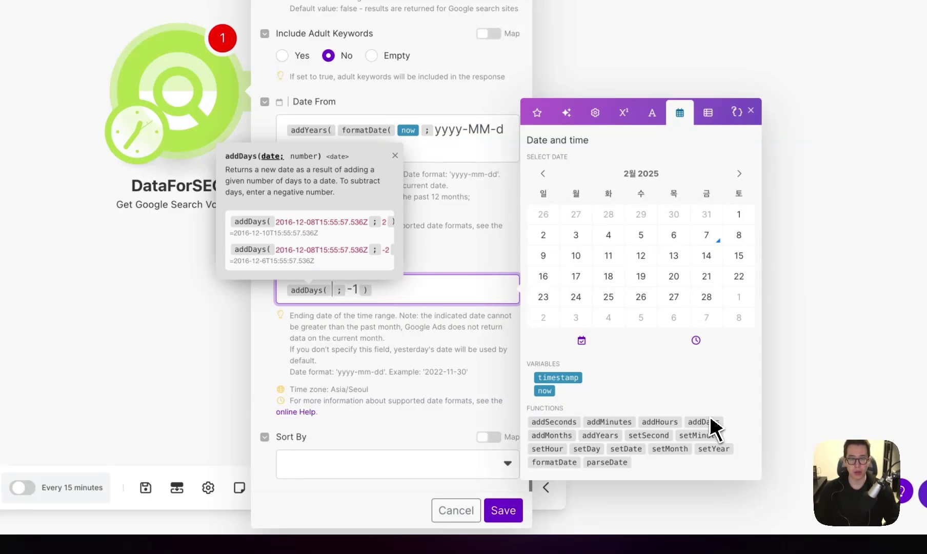
pyautogui.click(550, 462)
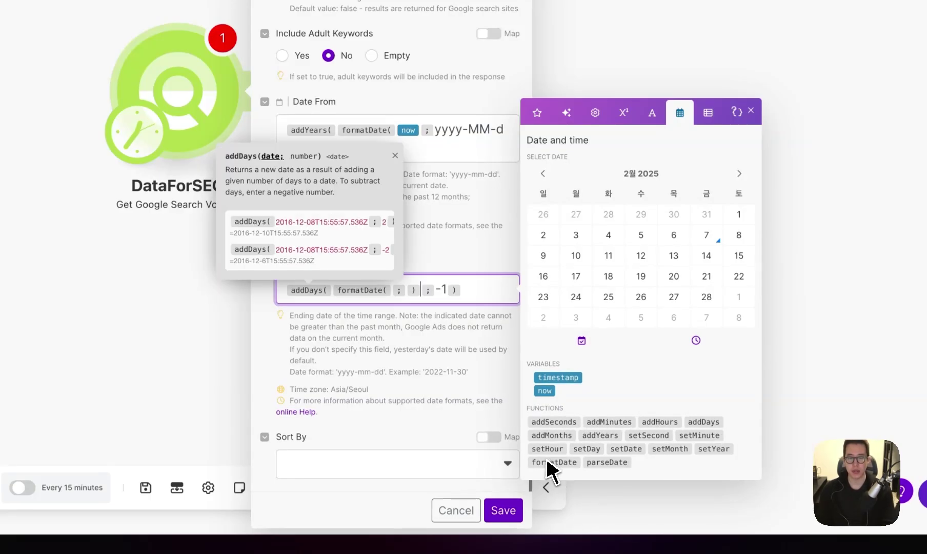
pyautogui.click(545, 391)
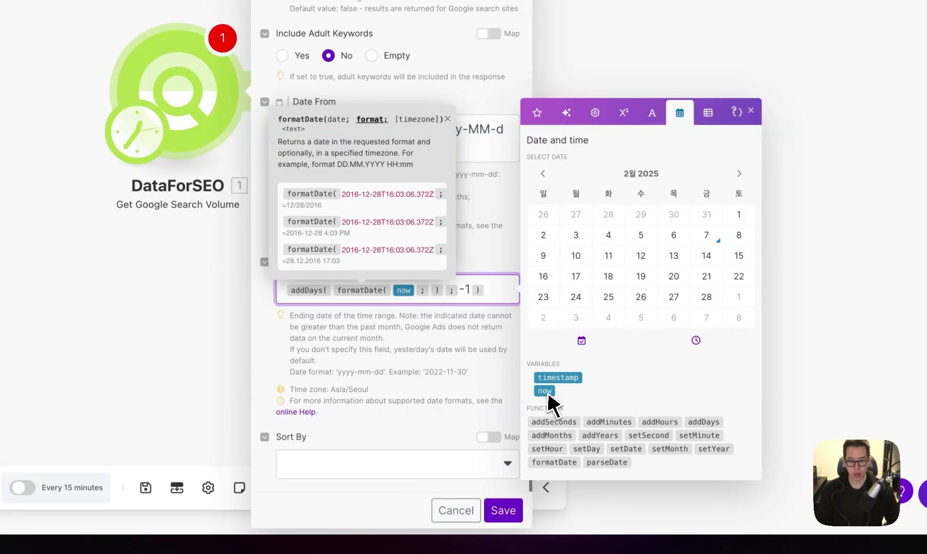
pyautogui.write('y')
pyautogui.write('yyy- ')
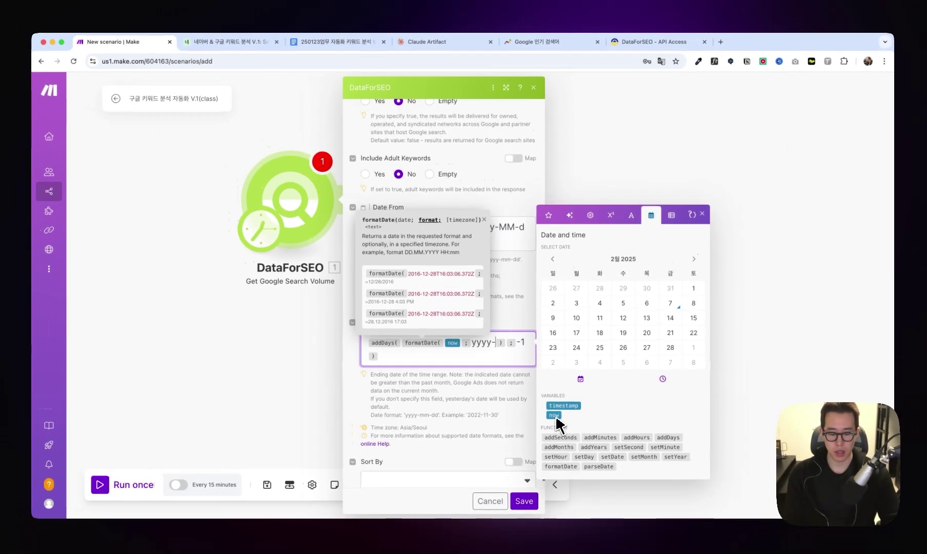
pyautogui.write('MM-DD')
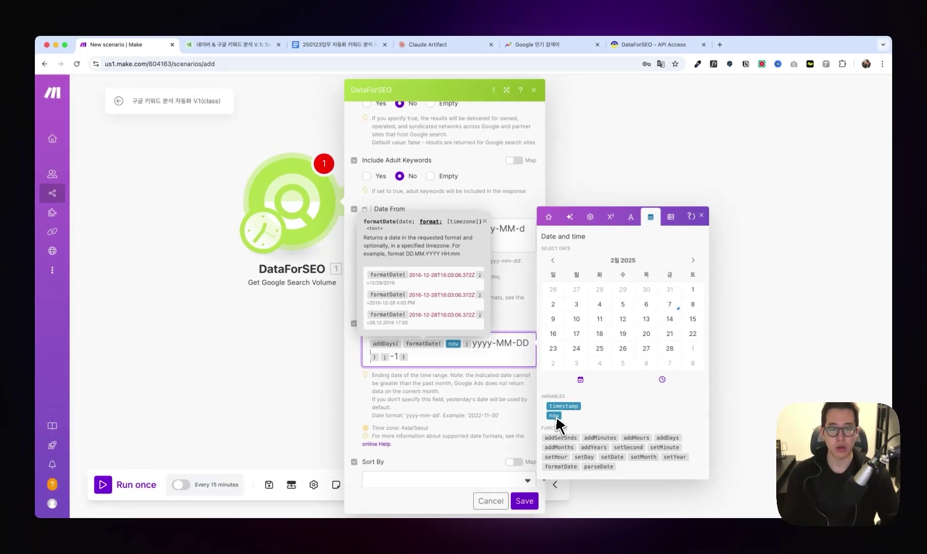
# Change the Date From format to yyyy-MM-DD and enlarge the module settings to review both date formulas
pyautogui.click(404, 251)
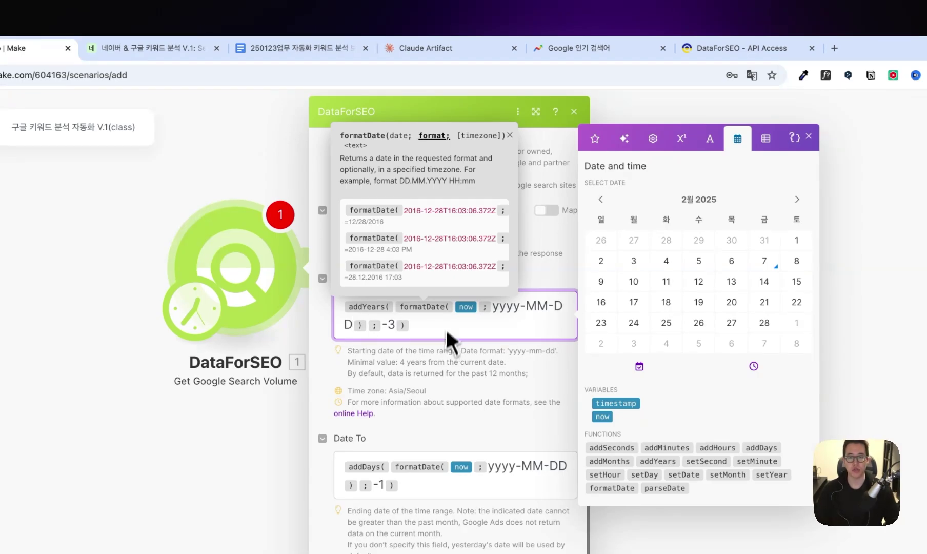
pyautogui.click(535, 112)
pyautogui.moveTo(626, 369); pyautogui.dragTo(383, 376)
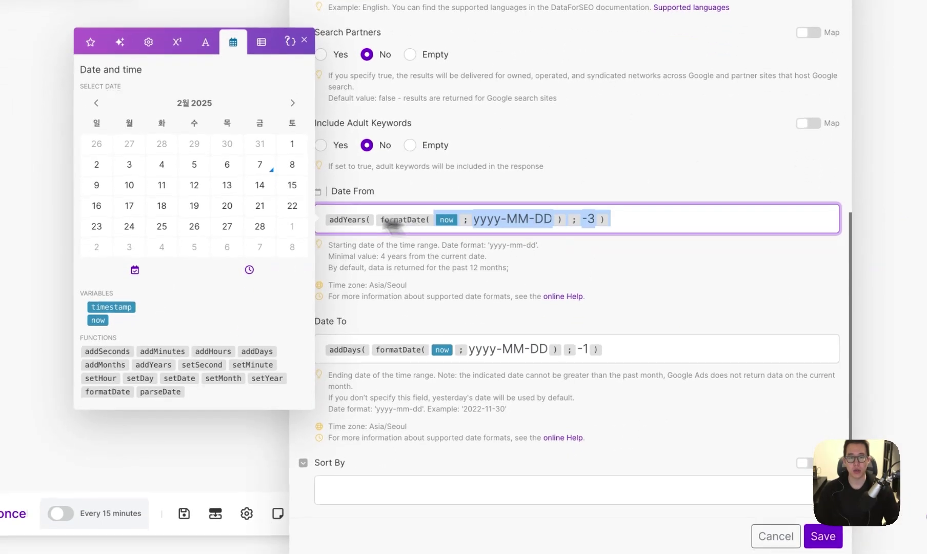
pyautogui.moveTo(578, 331); pyautogui.dragTo(315, 353)
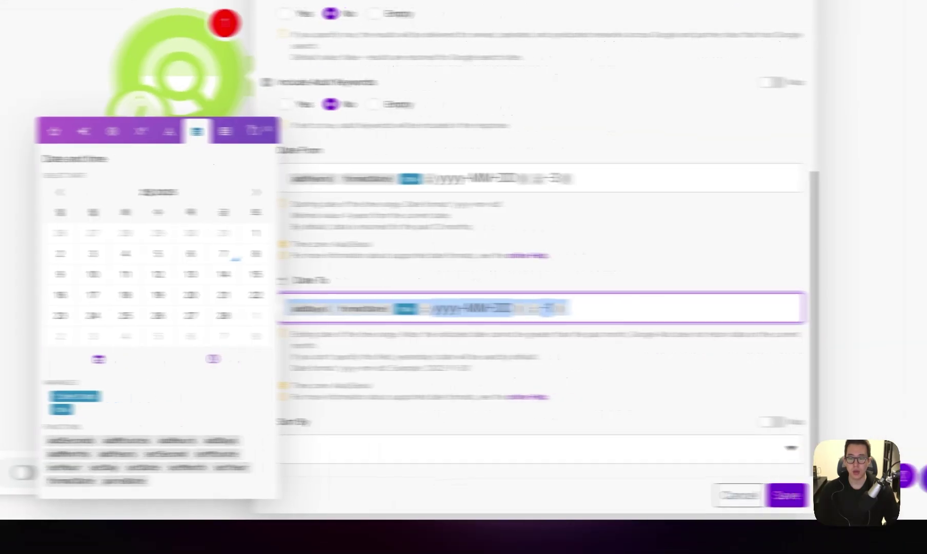
# Save the DataForSEO module's settings and run that module on its own
pyautogui.click(824, 534)
pyautogui.rightClick(244, 122)
pyautogui.click(300, 215)
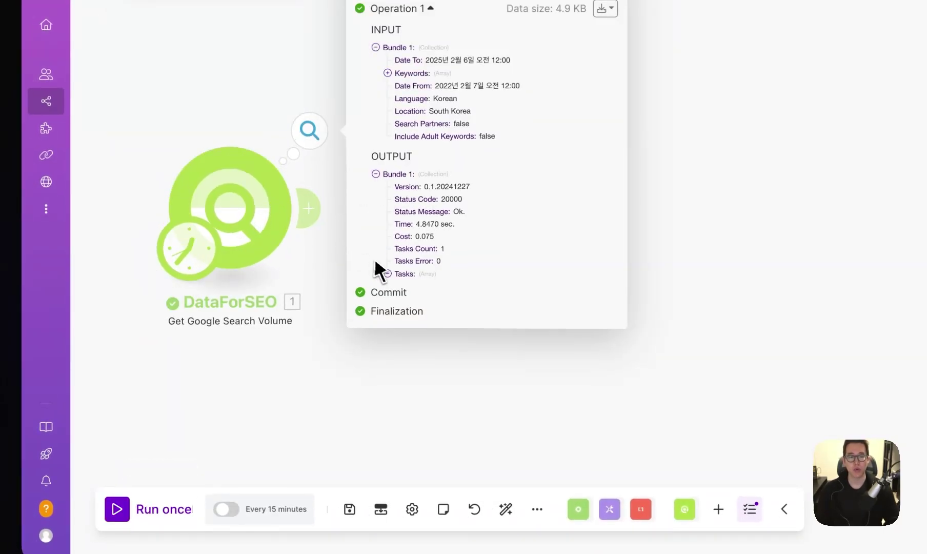
# Expand the run's output down through Tasks and result to the entries for both keywords
pyautogui.click(388, 274)
pyautogui.click(401, 286)
pyautogui.click(412, 386)
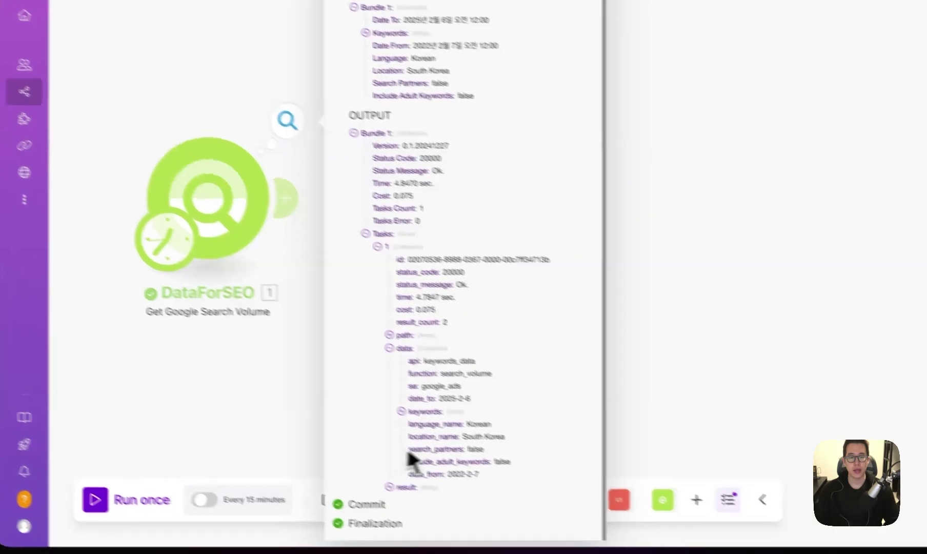
pyautogui.click(433, 492)
pyautogui.scroll(-1, 369, 451)
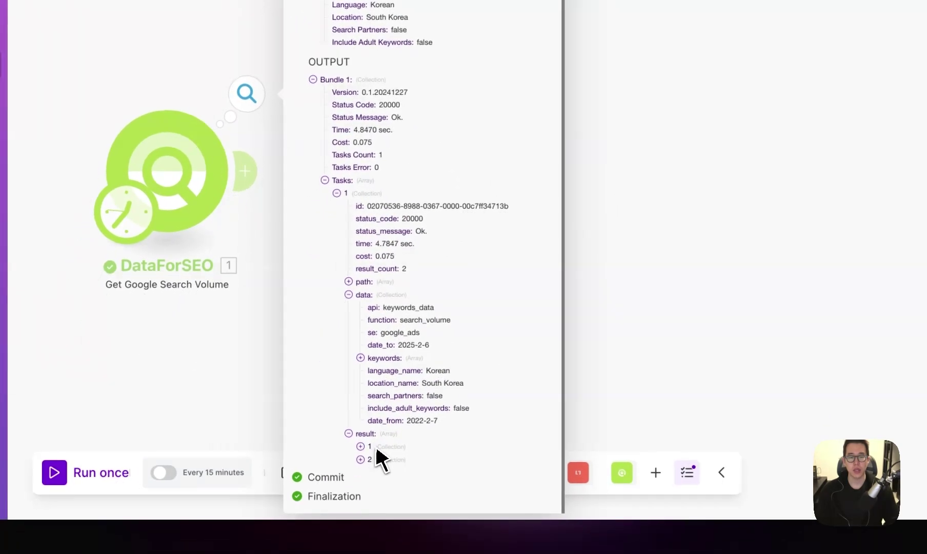
pyautogui.click(381, 449)
pyautogui.scroll(-3, 431, 395)
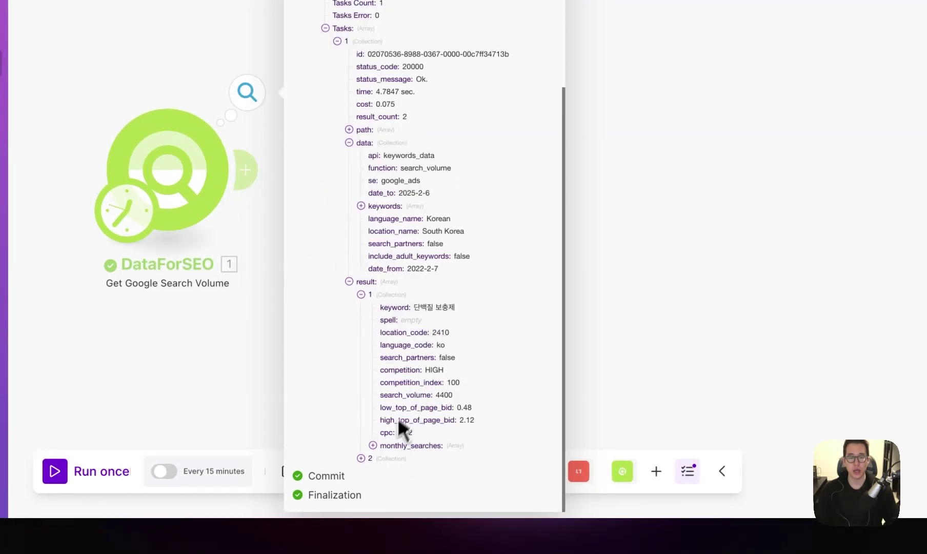
pyautogui.click(405, 458)
pyautogui.scroll(-3, 415, 464)
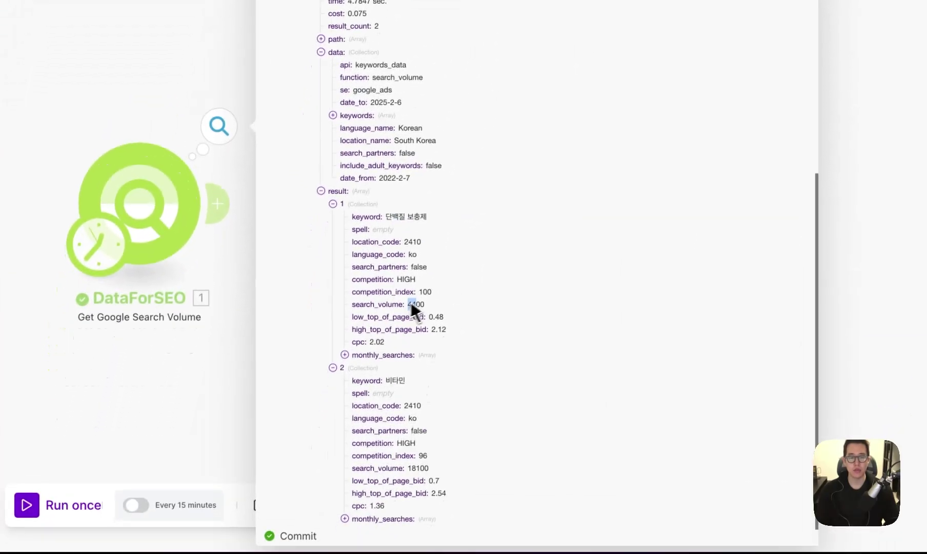
# Examine the competition index, search volume, top-of-page bids and CPC returned for 단백질 보충제
pyautogui.click(404, 425)
pyautogui.moveTo(432, 287); pyautogui.dragTo(428, 283)
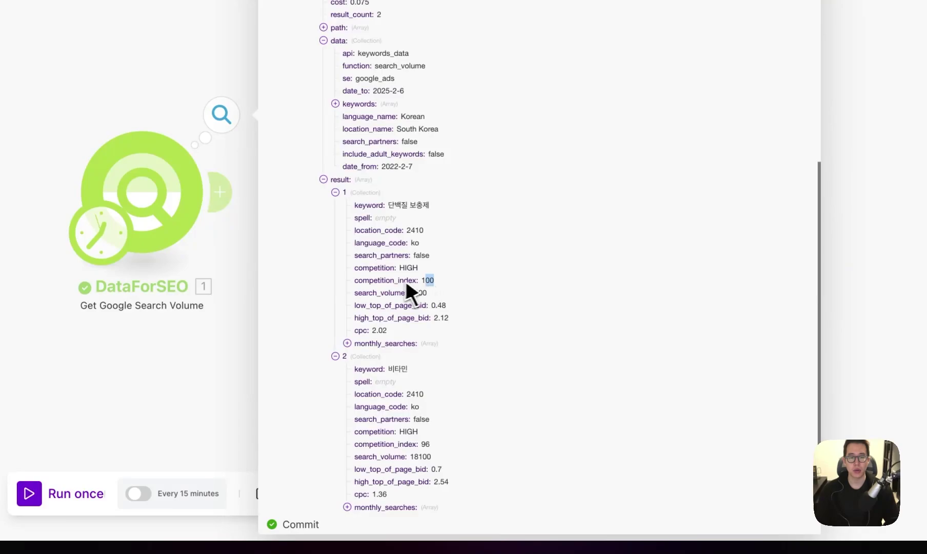
pyautogui.click(434, 283)
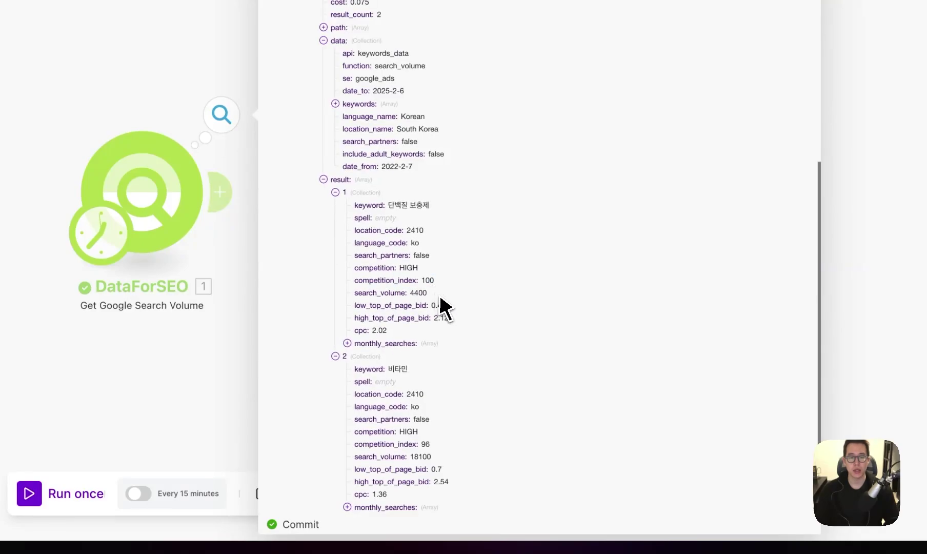
pyautogui.moveTo(446, 305); pyautogui.dragTo(355, 311)
pyautogui.click(362, 312)
pyautogui.click(355, 310)
pyautogui.moveTo(450, 319); pyautogui.dragTo(380, 331)
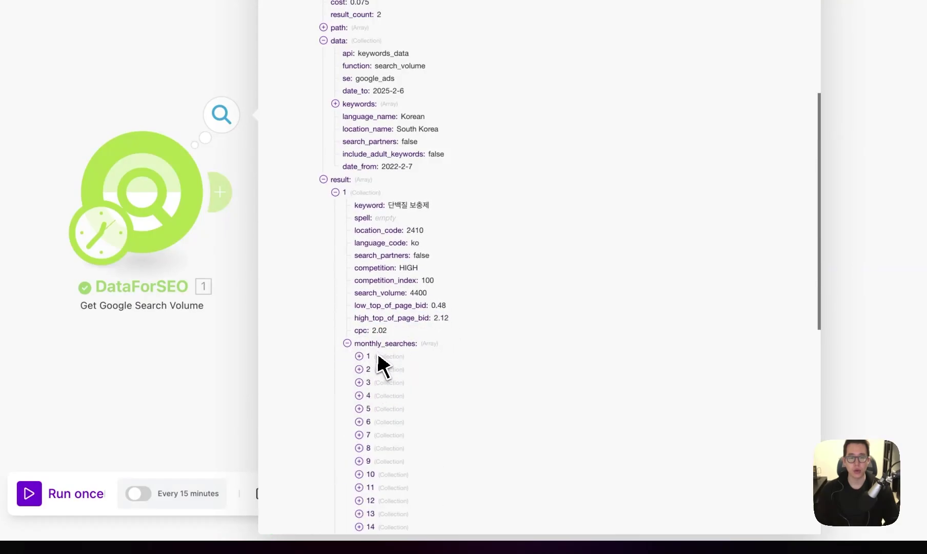
# Inspect the individual monthly search volumes for 단백질 보충제, and review its keyword, CPC and overall search volume again
pyautogui.scroll(-3, 380, 359)
pyautogui.click(381, 356)
pyautogui.click(362, 217)
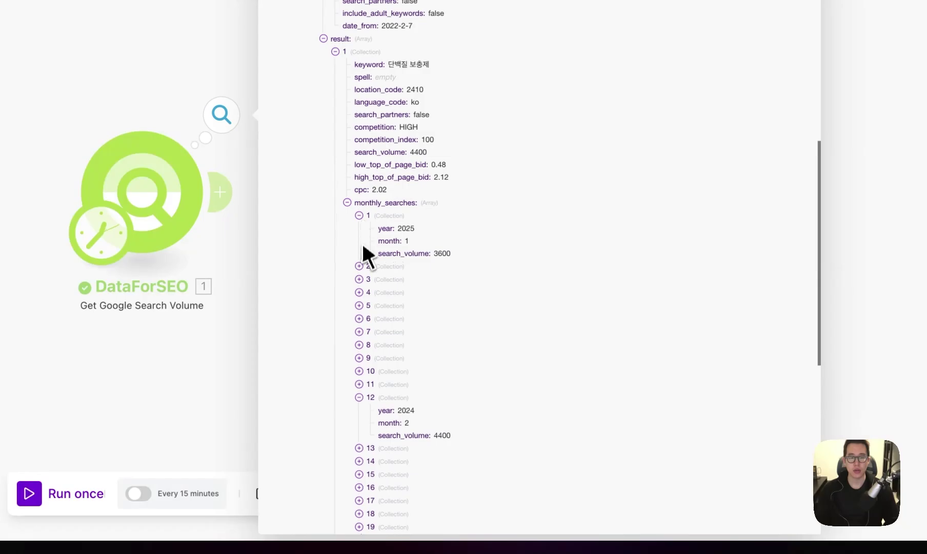
pyautogui.click(359, 264)
pyautogui.click(360, 316)
pyautogui.click(360, 367)
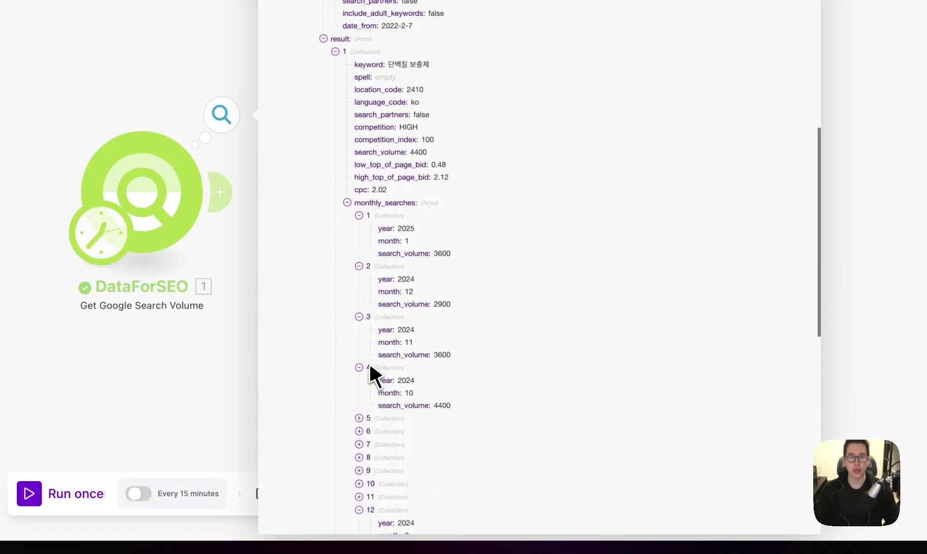
pyautogui.scroll(-2, 371, 377)
pyautogui.click(369, 298)
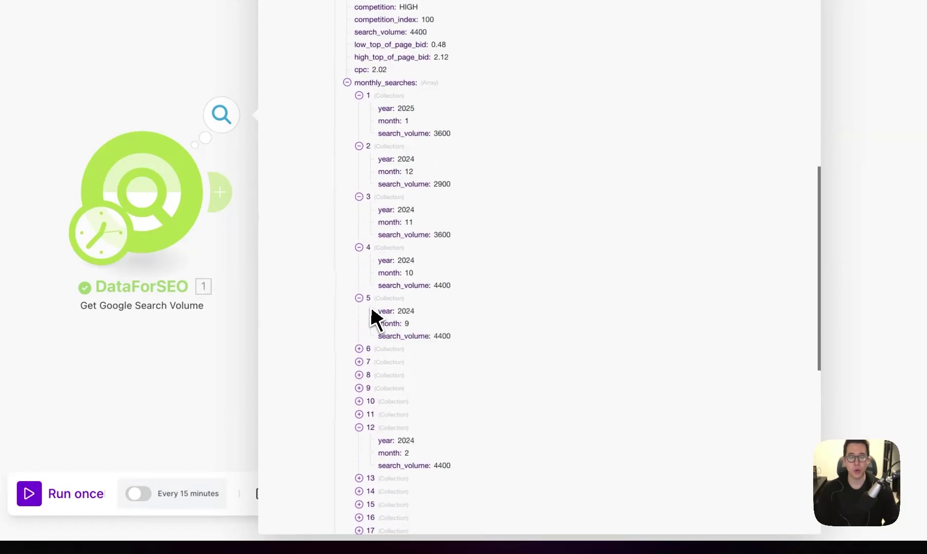
pyautogui.click(368, 349)
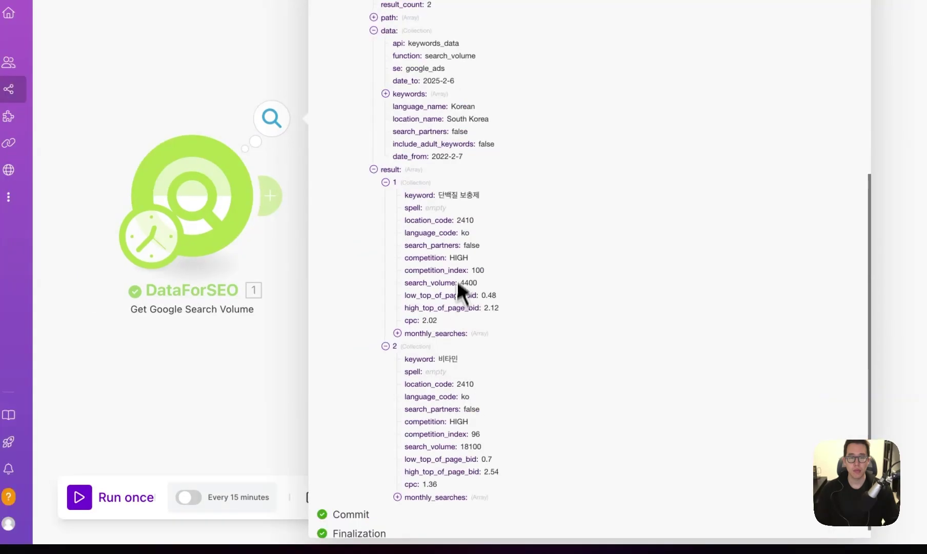
pyautogui.moveTo(439, 195); pyautogui.dragTo(473, 200)
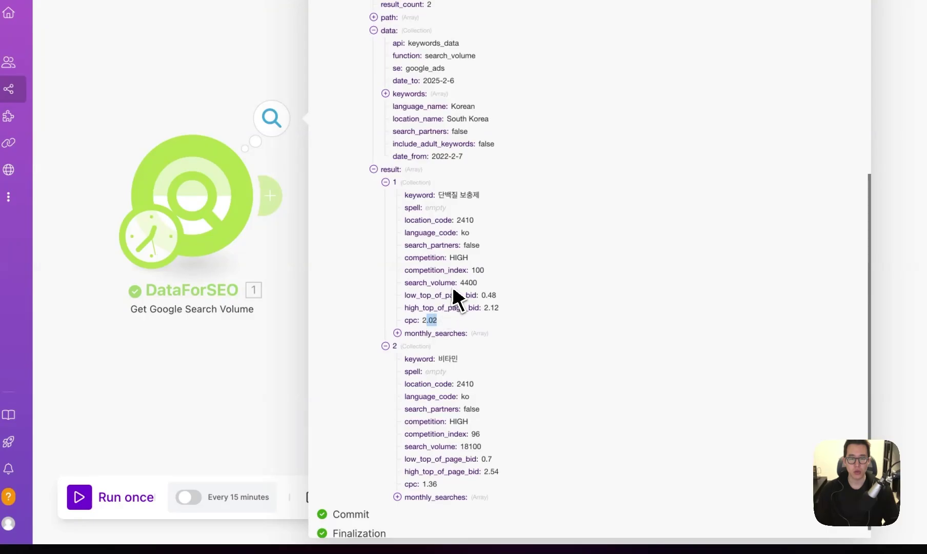
pyautogui.doubleClick(469, 283)
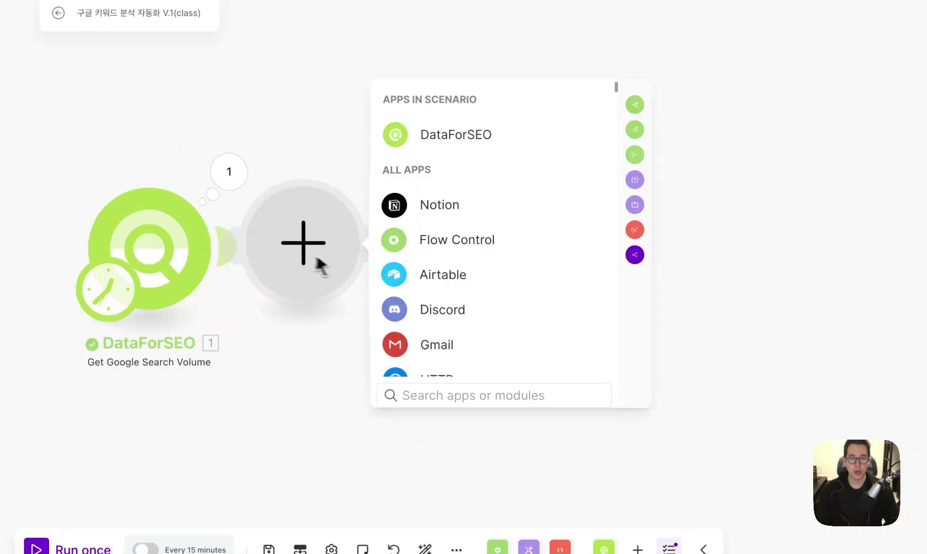
# Add a Flow Control Iterator module after the DataForSEO module
pyautogui.write('H')
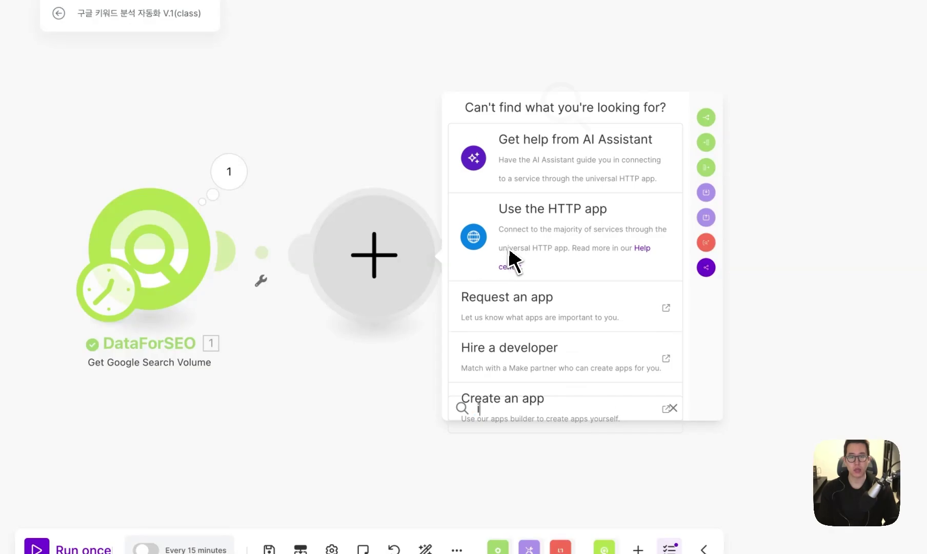
pyautogui.press('BackSpace')
pyautogui.press('BackSpace')
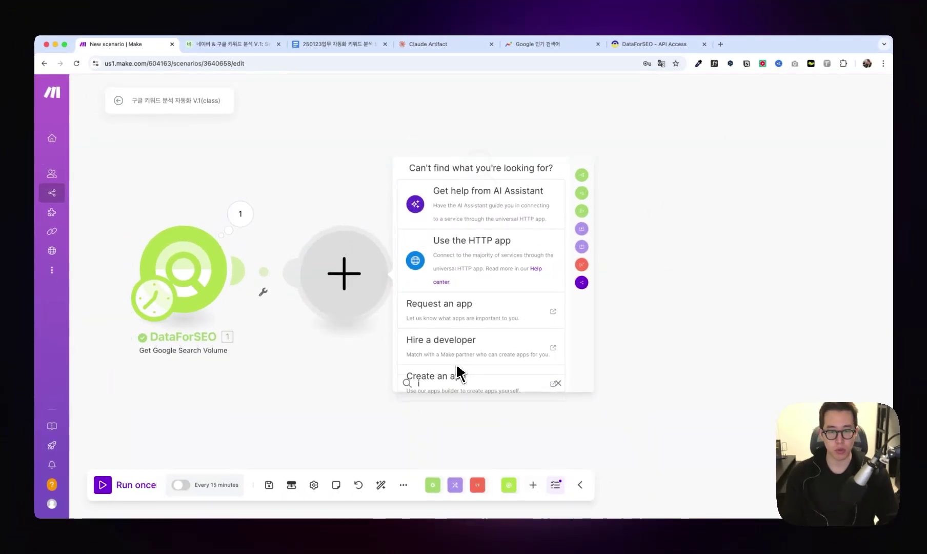
pyautogui.write('er')
pyautogui.click(447, 197)
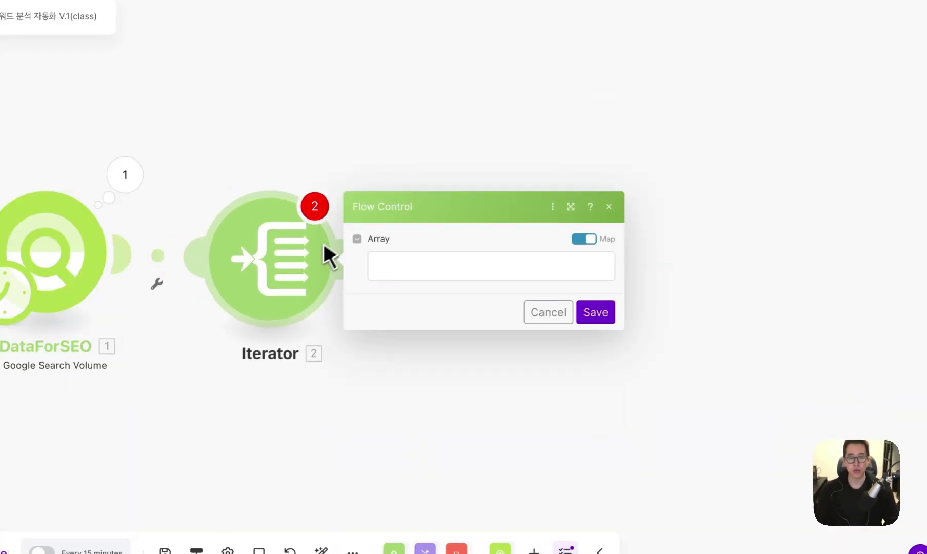
# Map the result[] array inside the DataForSEO Tasks[] output as the Iterator's array and save the module
pyautogui.click(435, 283)
pyautogui.click(644, 359)
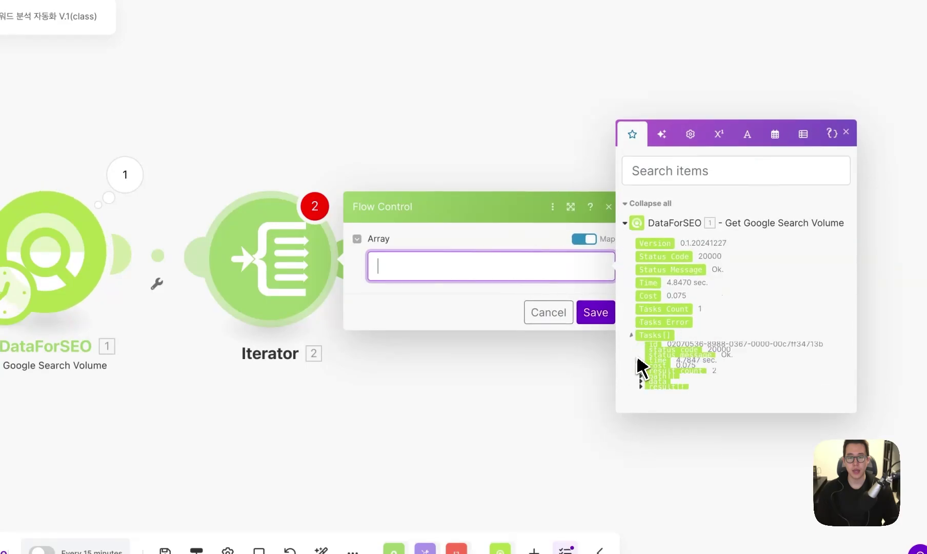
pyautogui.click(647, 418)
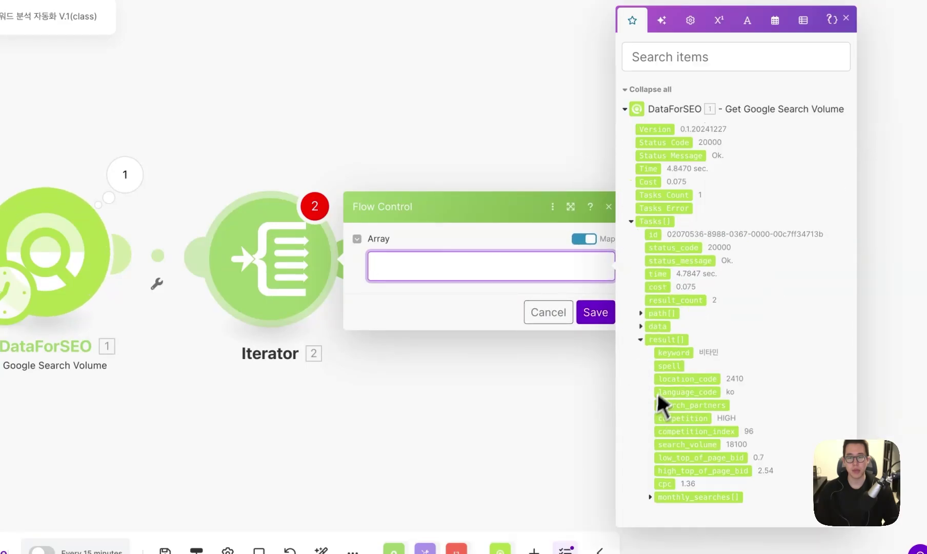
pyautogui.click(676, 354)
pyautogui.click(595, 312)
# Add an Airtable Search Records module after the Iterator
pyautogui.click(480, 284)
pyautogui.write('맥')
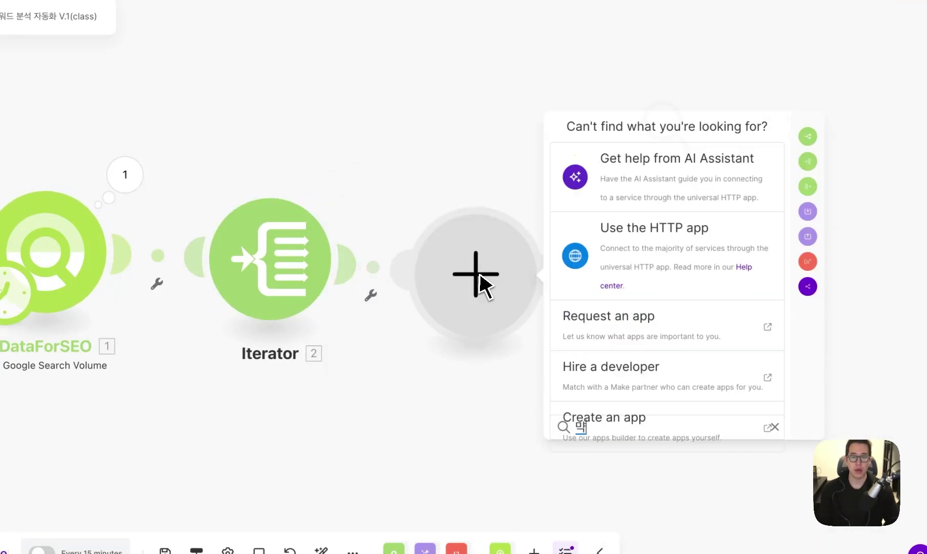
pyautogui.press('BackSpace')
pyautogui.write('air')
pyautogui.click(620, 177)
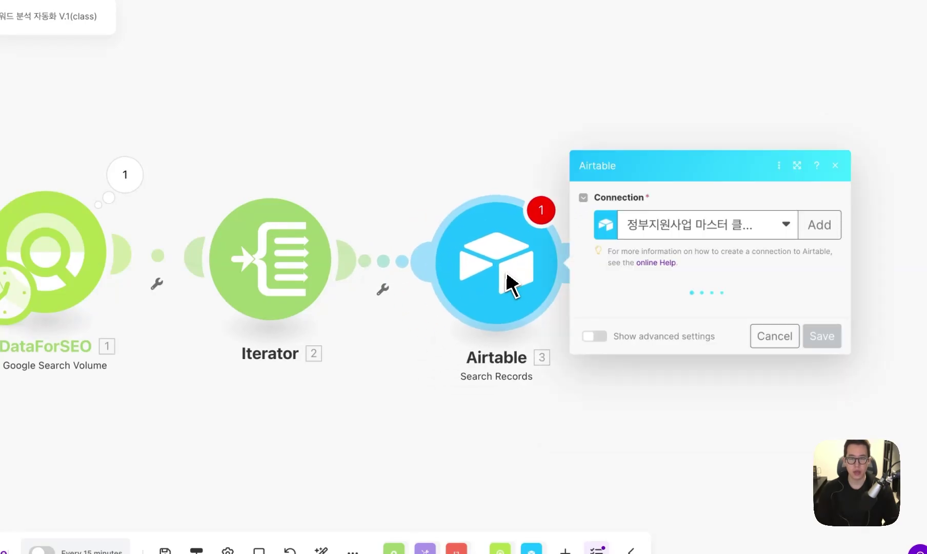
# Set the search module's base to 네이버 & 구글 키워드 분석 V.1 and its table to Seed Keywords
pyautogui.click(589, 244)
pyautogui.scroll(-5, 566, 308)
pyautogui.click(555, 410)
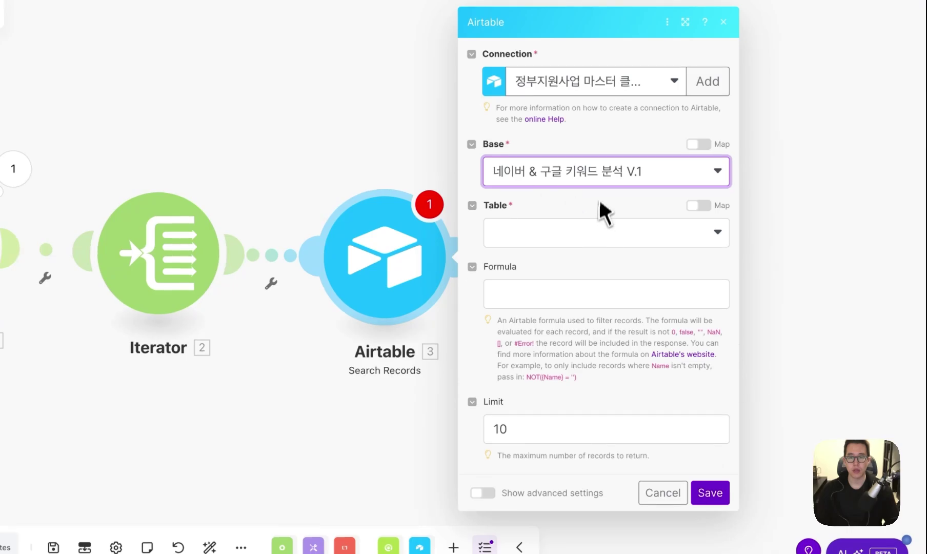
pyautogui.click(594, 235)
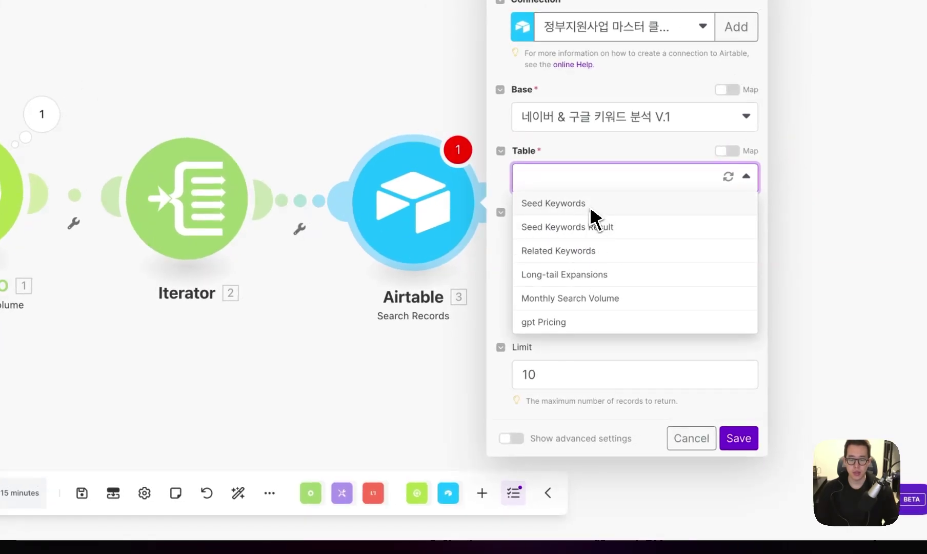
pyautogui.click(591, 205)
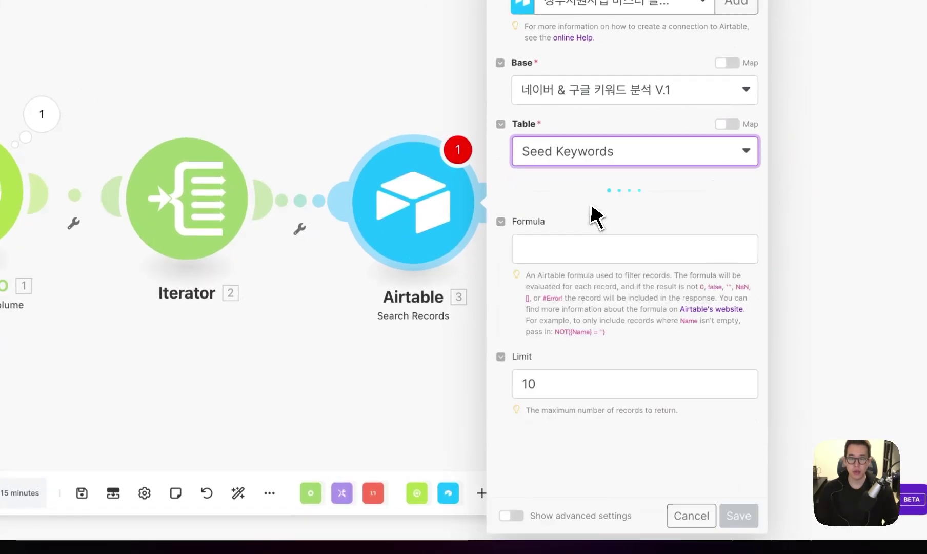
# Include all output fields in the record search and set its limit to 1
pyautogui.scroll(-4, 521, 321)
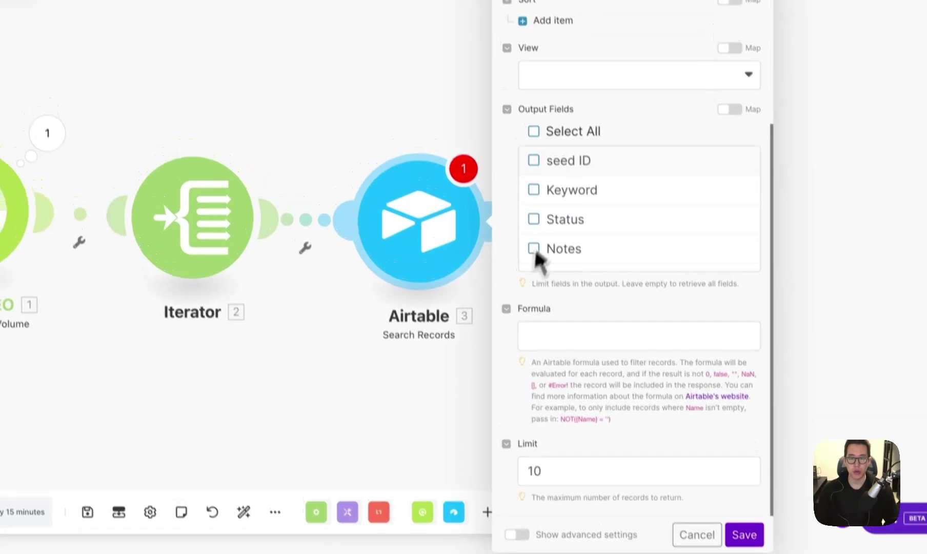
pyautogui.click(533, 132)
pyautogui.click(571, 475)
pyautogui.press('BackSpace')
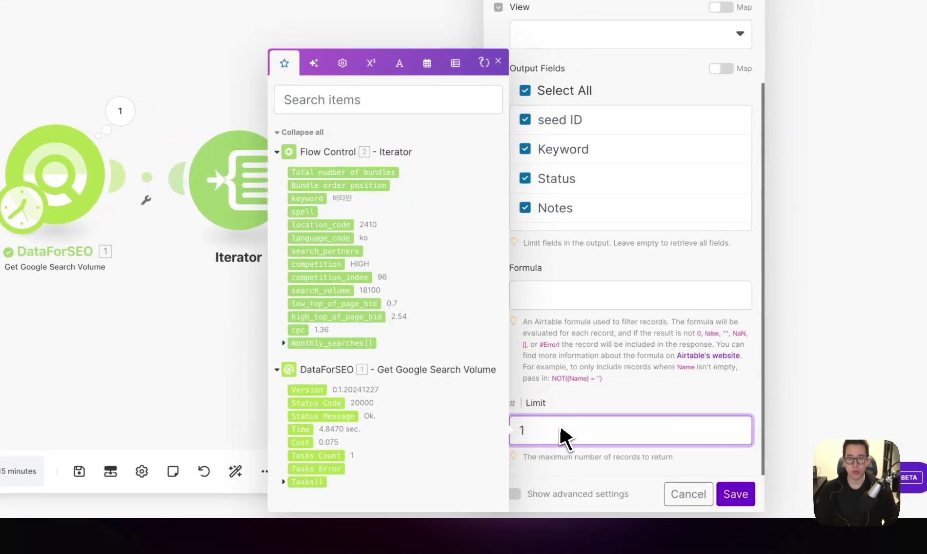
# Set the search formula to {Keyword} = '' with the Iterator's keyword mapped between the quotes, and save the module
pyautogui.click(559, 303)
pyautogui.write("{Keyword} = '")
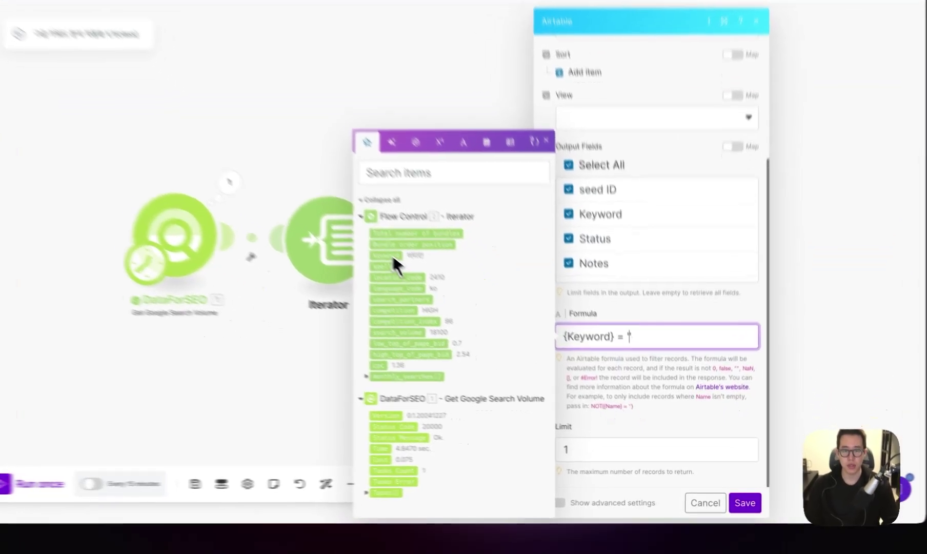
pyautogui.click(431, 289)
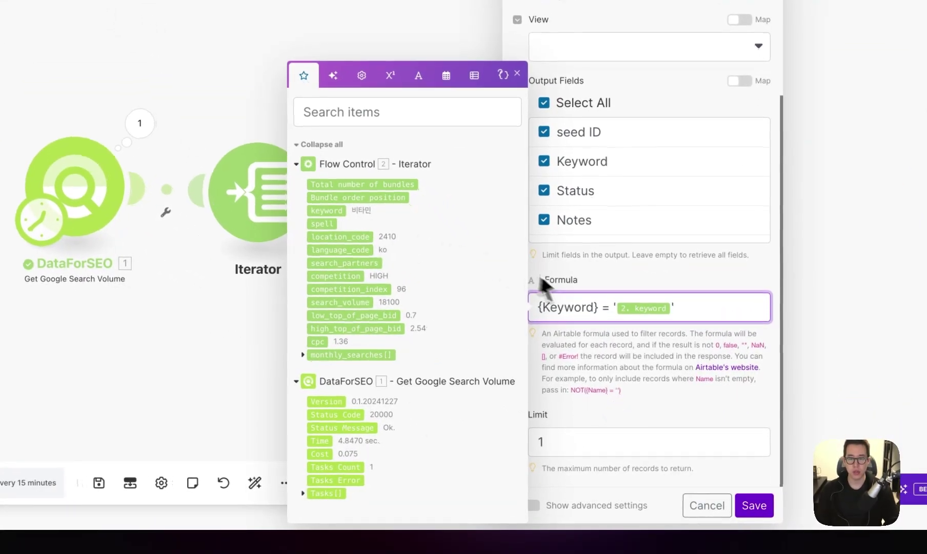
pyautogui.click(610, 348)
pyautogui.scroll(4, 601, 305)
pyautogui.scroll(-4, 616, 308)
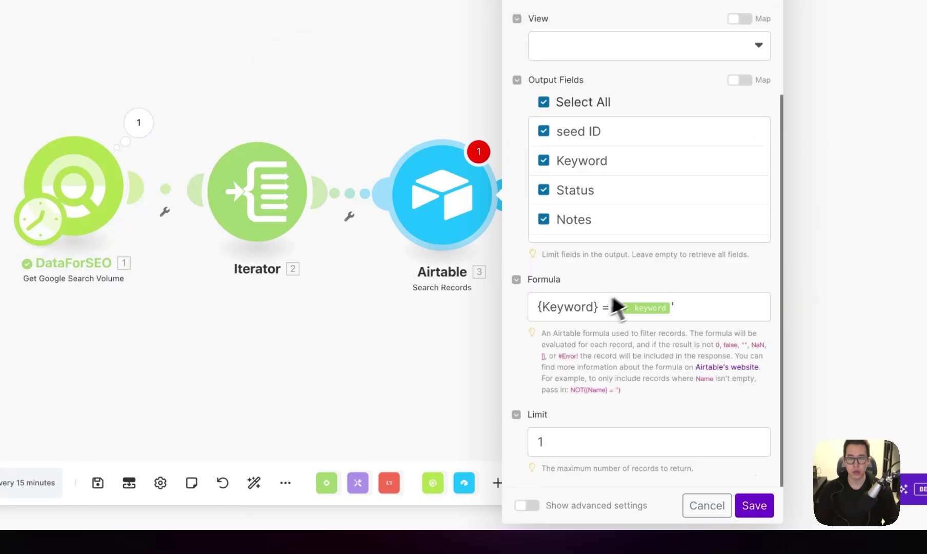
pyautogui.click(755, 505)
# Rename the Airtable search module to "Seed Keyword GET"
pyautogui.rightClick(413, 200)
pyautogui.click(461, 263)
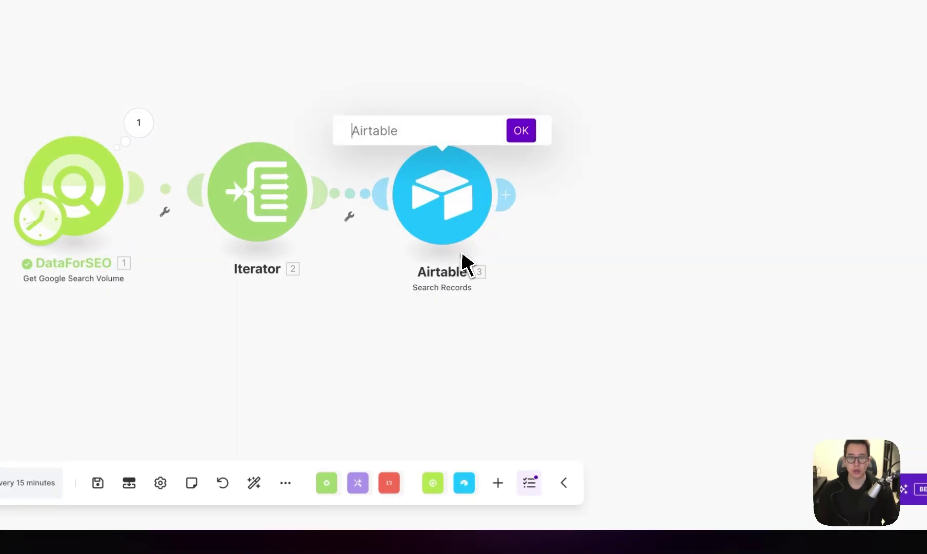
pyautogui.write('Seed Keyword ')
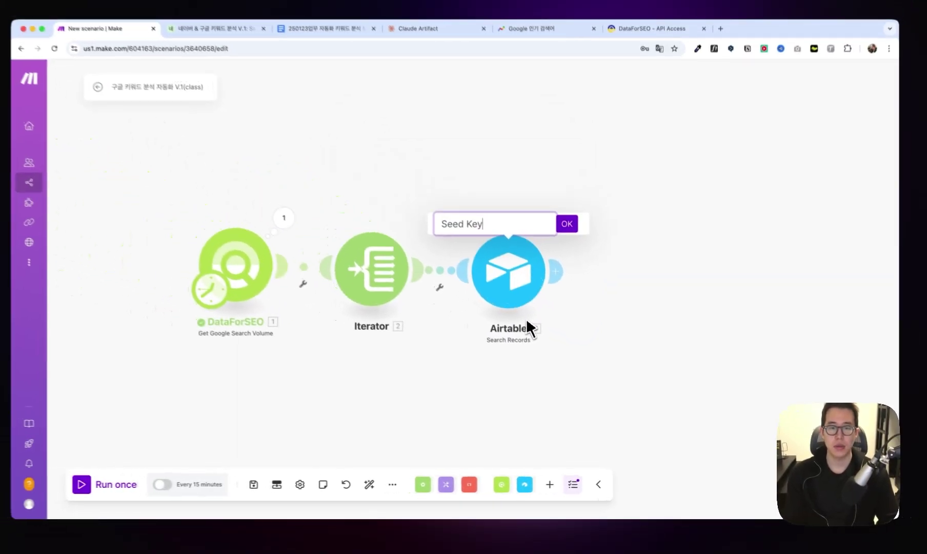
pyautogui.write('GET')
pyautogui.press('Return')
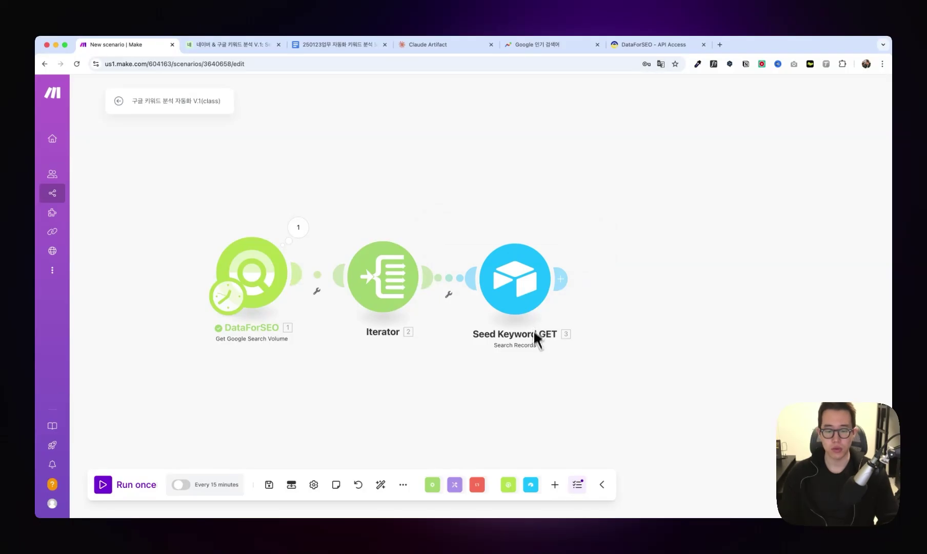
# Add a Router after the Seed Keyword GET module
pyautogui.click(560, 278)
pyautogui.scroll(-10, 736, 298)
pyautogui.write('router')
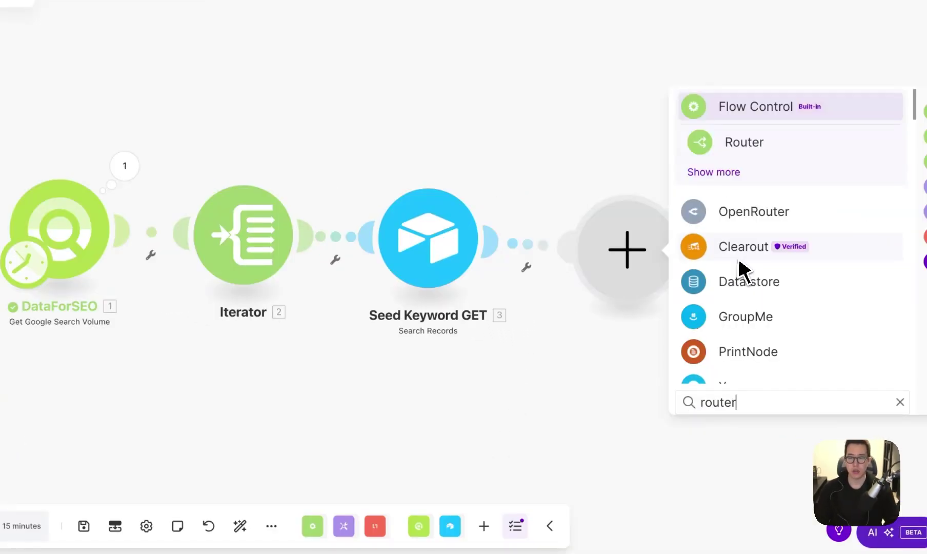
pyautogui.click(743, 143)
# Add an Airtable Create a Record module on the Router's first branch
pyautogui.click(564, 200)
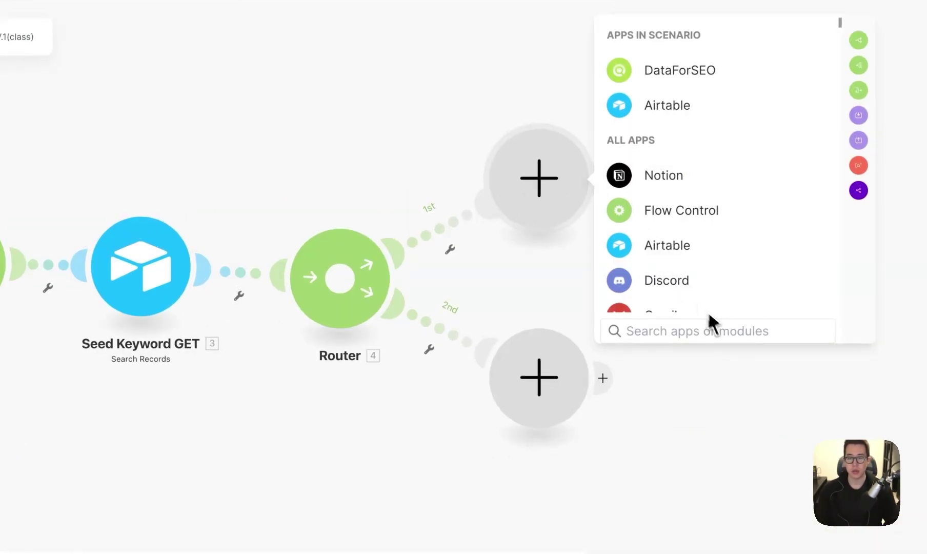
pyautogui.write('seed')
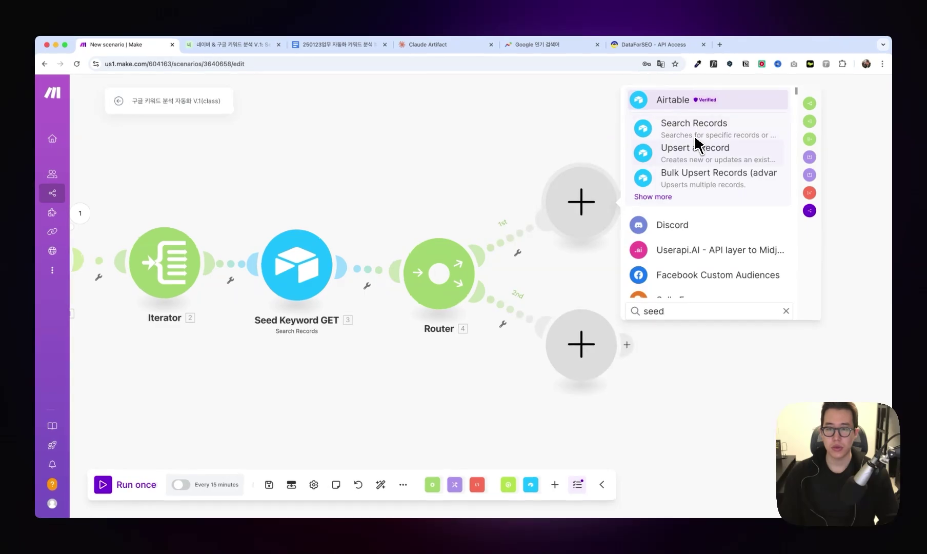
pyautogui.click(687, 197)
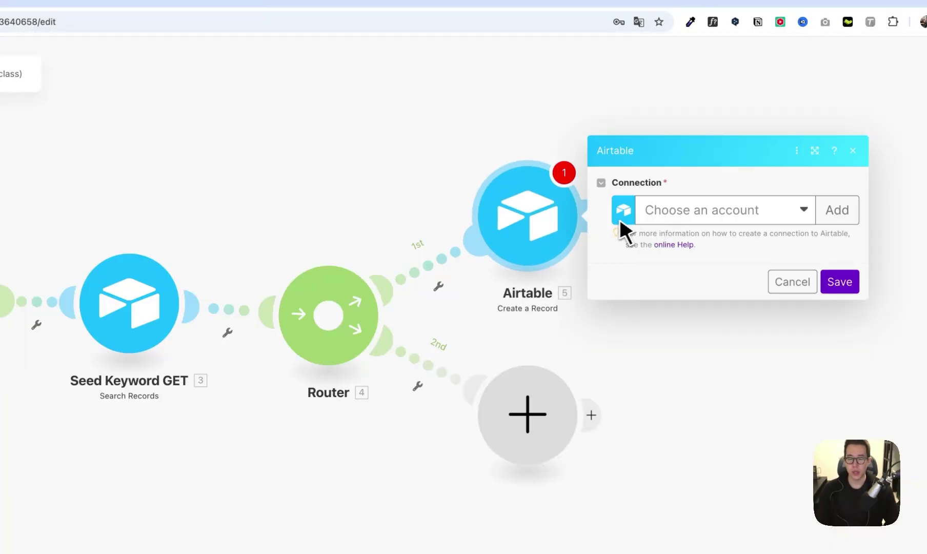
# Set the new record module's connection to 퀀텀 AI 무비 스튜디오, with base 네이버 & 구글 키워드 분석 V.1 and table Seed Keywords Result
pyautogui.click(675, 215)
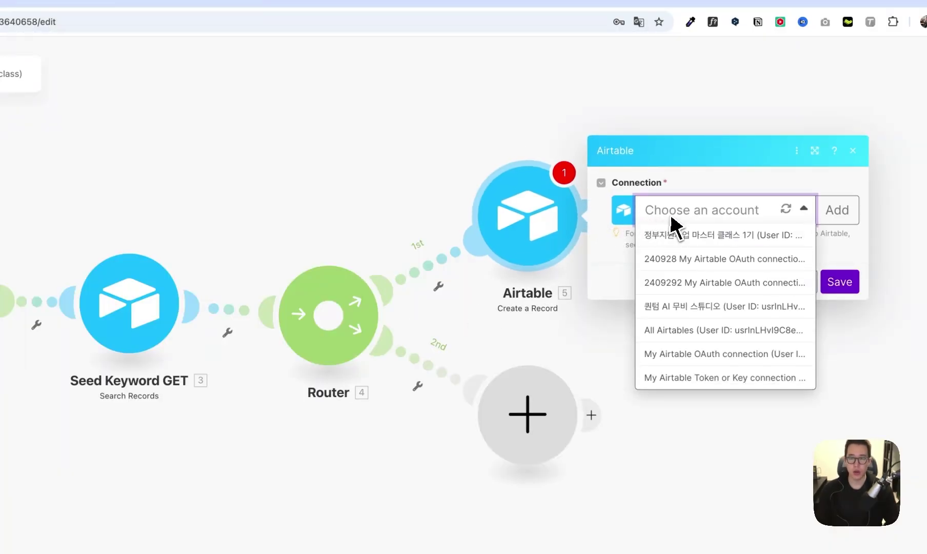
pyautogui.click(696, 305)
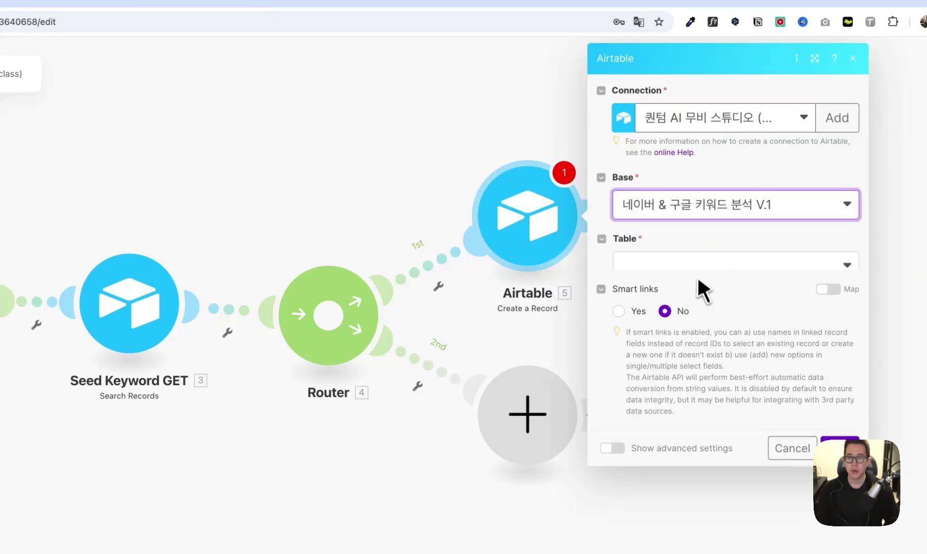
pyautogui.click(692, 271)
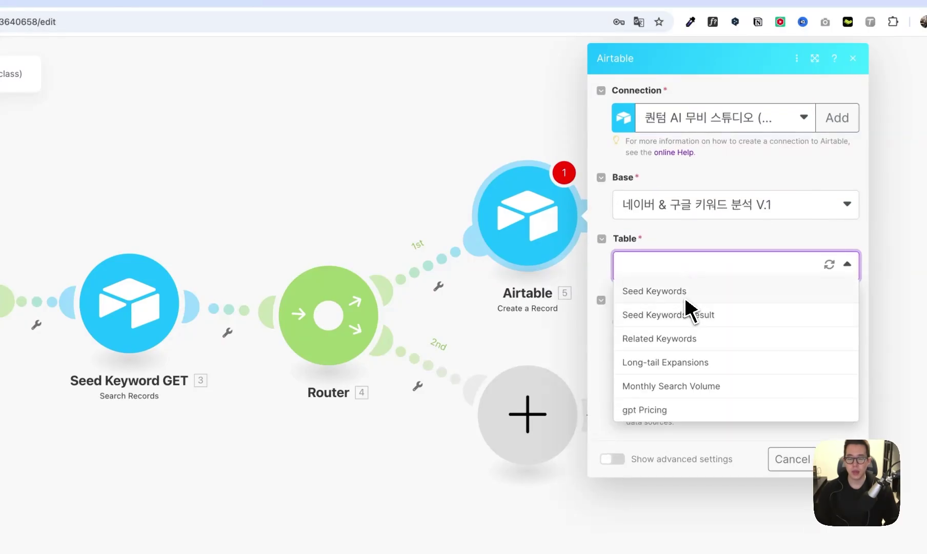
pyautogui.click(690, 315)
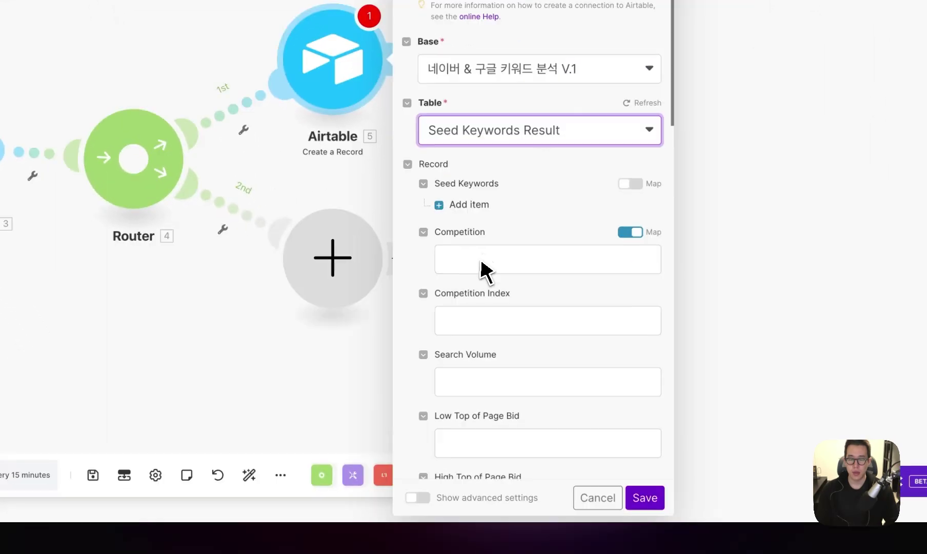
# Add a Seed Keywords record item and map Record ID 1 to the ID from Seed Keyword GET
pyautogui.click(673, 420)
pyautogui.click(659, 362)
pyautogui.click(496, 233)
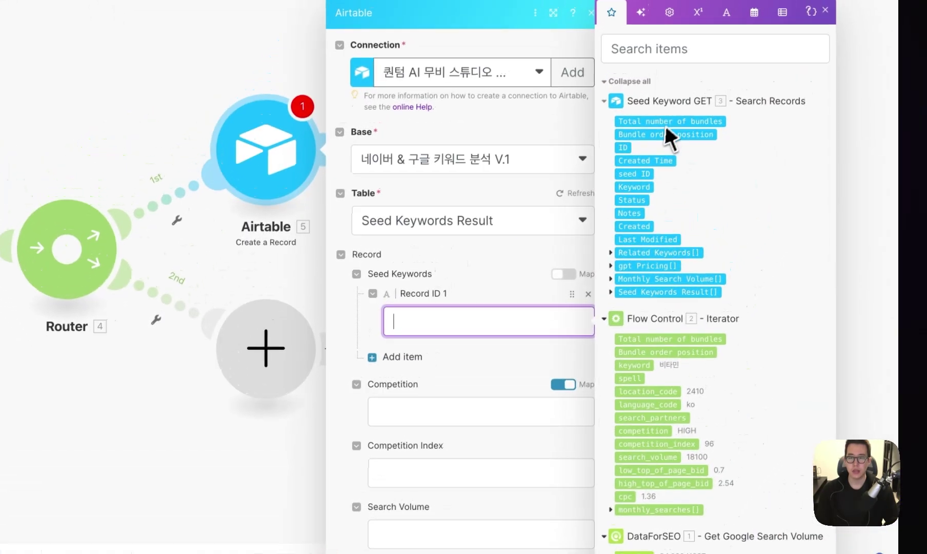
pyautogui.click(624, 148)
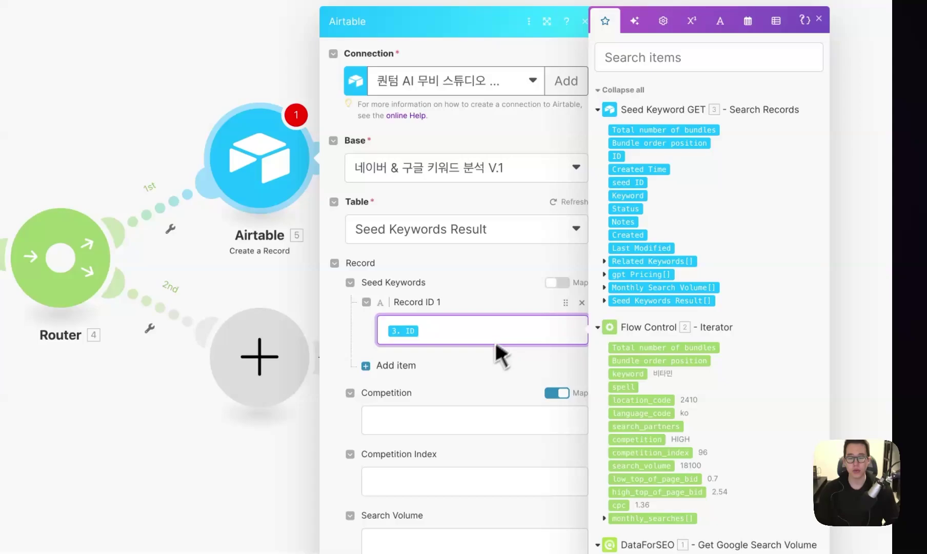
# Map the Iterator's competition and competition_index values to the Competition and Competition Index fields
pyautogui.scroll(-5, 496, 346)
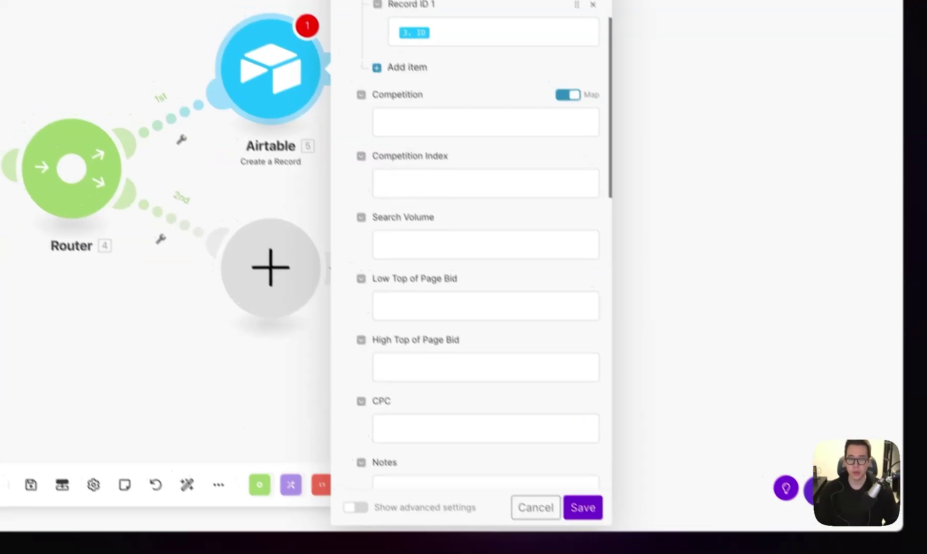
pyautogui.click(487, 419)
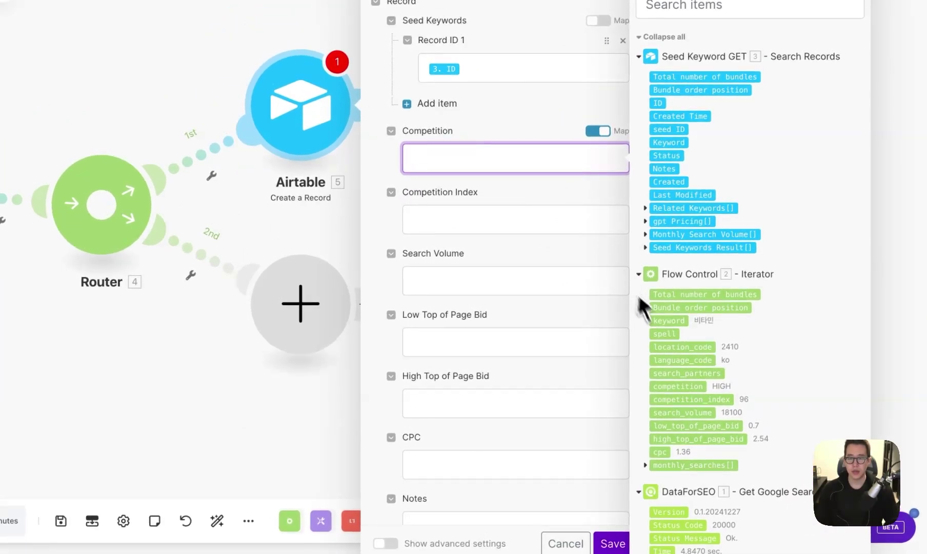
pyautogui.click(689, 388)
pyautogui.press('Tab')
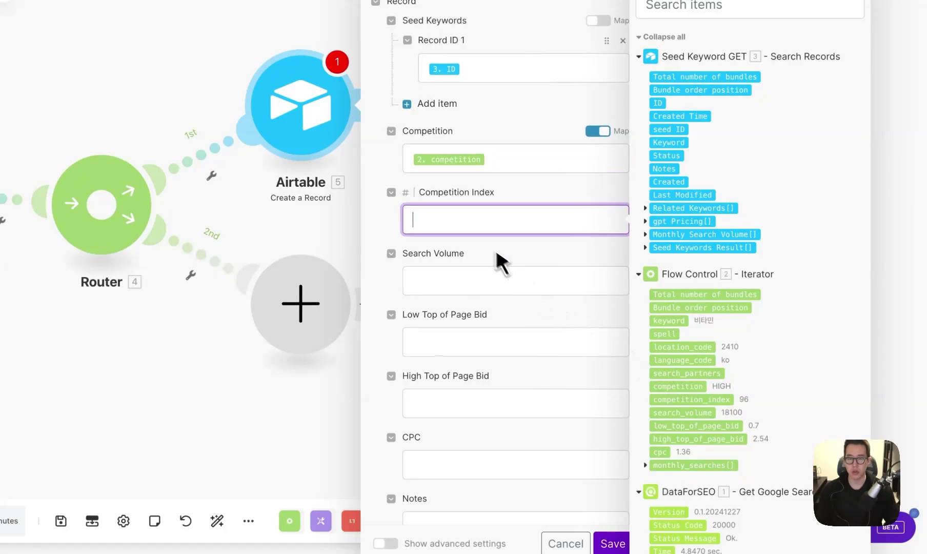
pyautogui.click(681, 400)
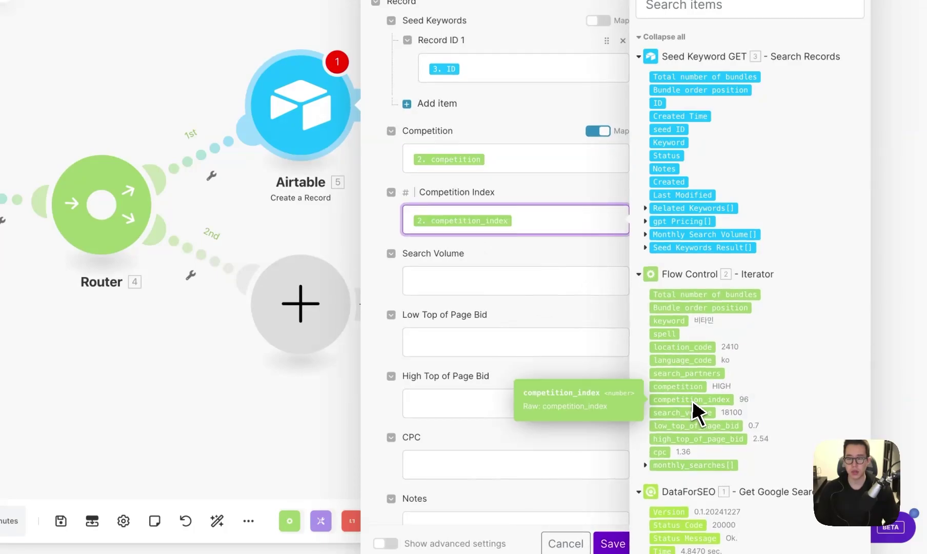
# Map the Iterator's search_volume, low_top_of_page_bid, high_top_of_page_bid and cpc values to the matching Search Volume, Top of Page Bid and CPC fields
pyautogui.press('Tab')
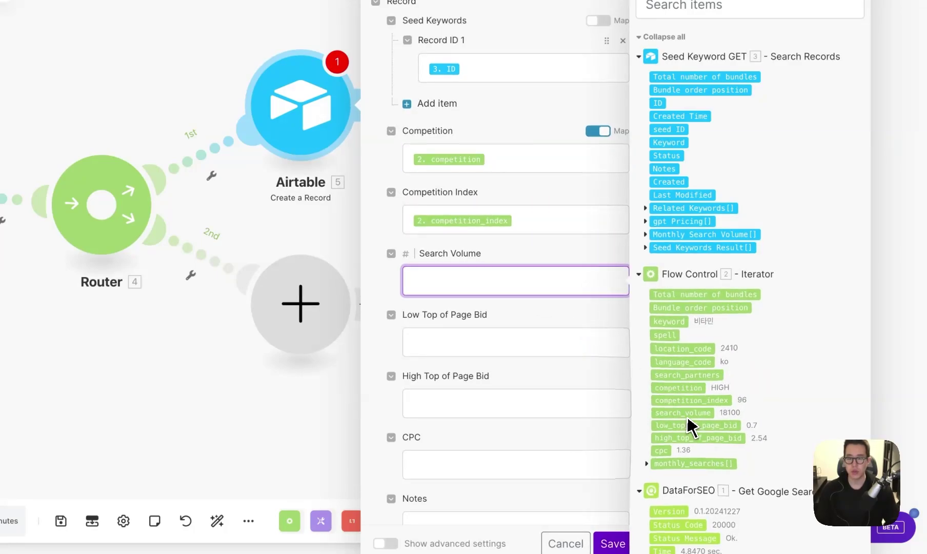
pyautogui.click(682, 415)
pyautogui.click(600, 351)
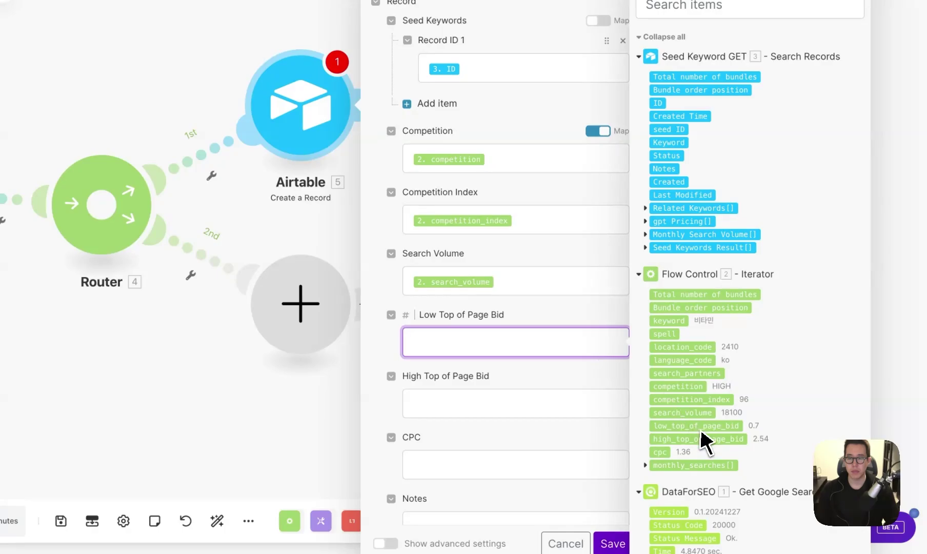
pyautogui.click(666, 426)
pyautogui.click(540, 406)
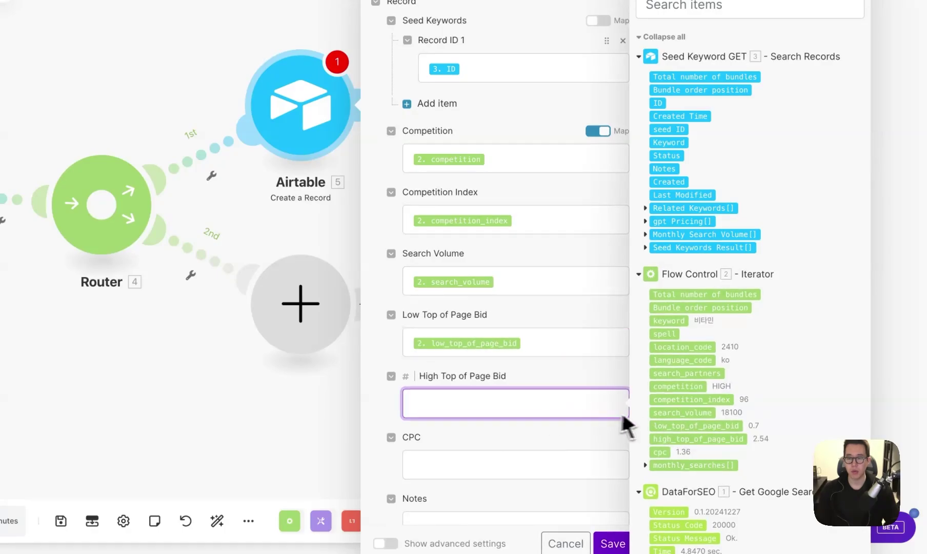
pyautogui.click(690, 439)
pyautogui.click(597, 456)
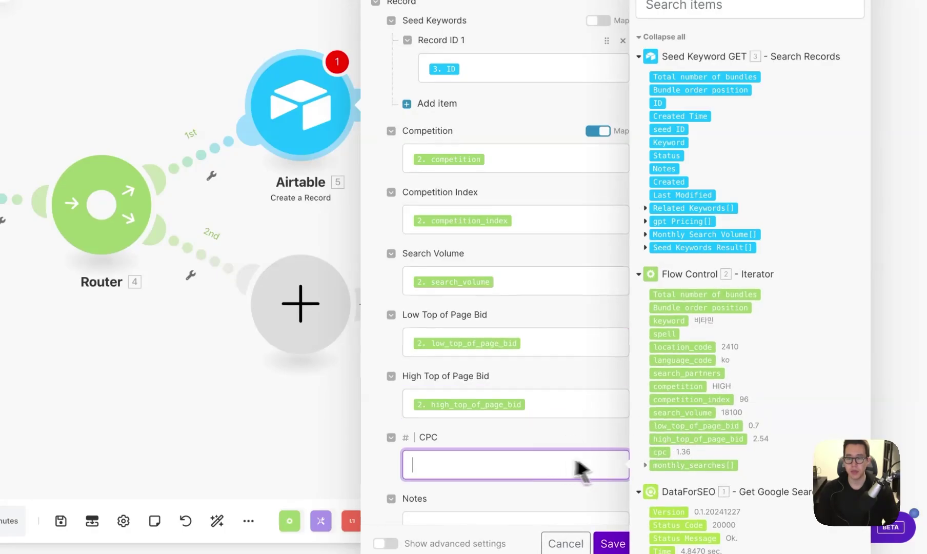
pyautogui.click(660, 451)
# Set the record's Channels field to Google and enable Smart links in the Create a Record module
pyautogui.scroll(-10, 471, 448)
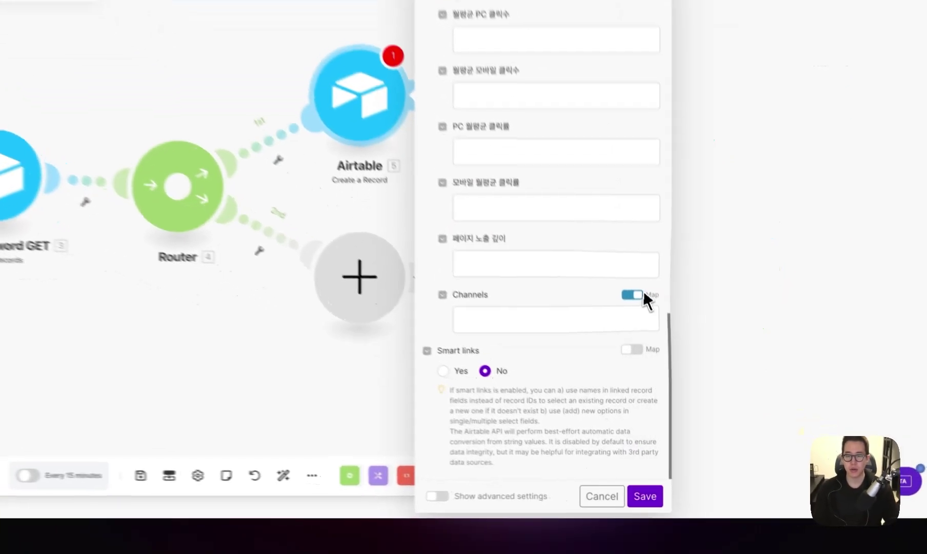
pyautogui.click(653, 380)
pyautogui.click(601, 401)
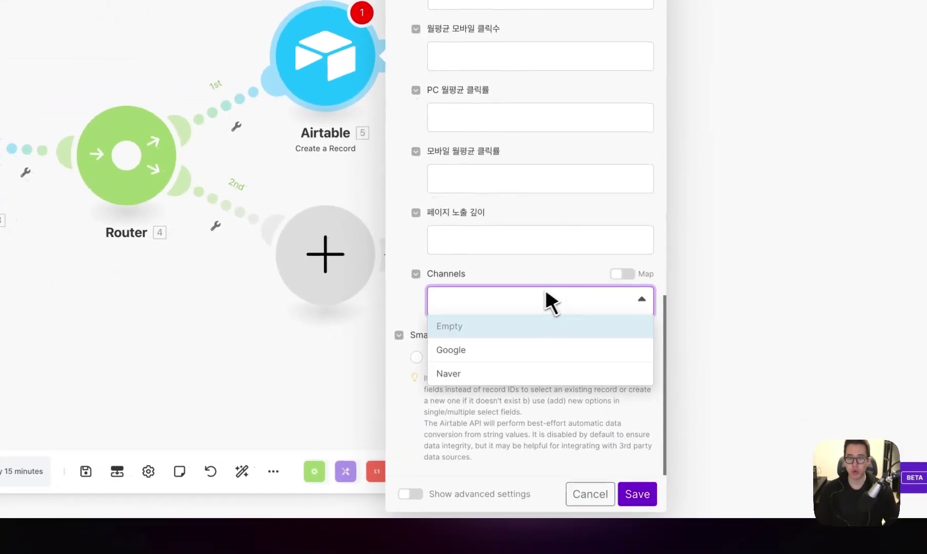
pyautogui.click(493, 344)
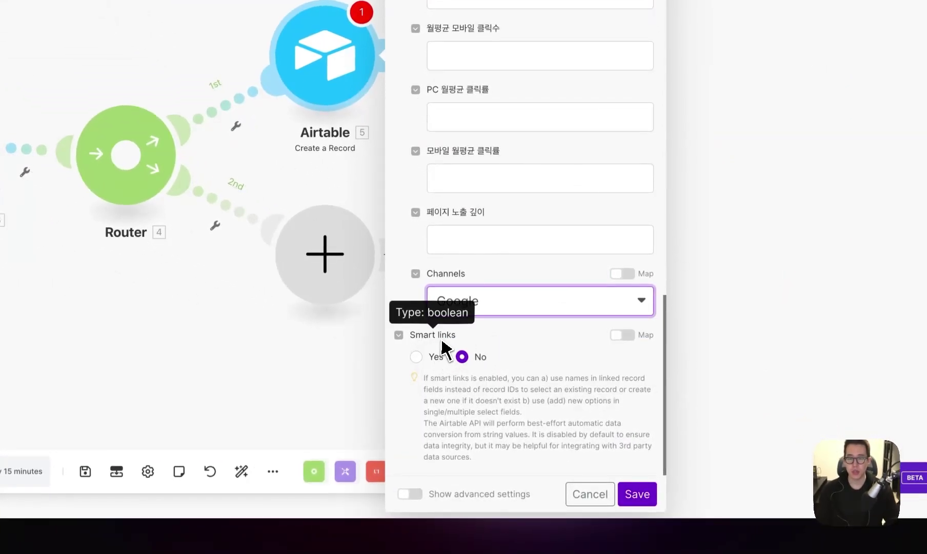
pyautogui.click(416, 357)
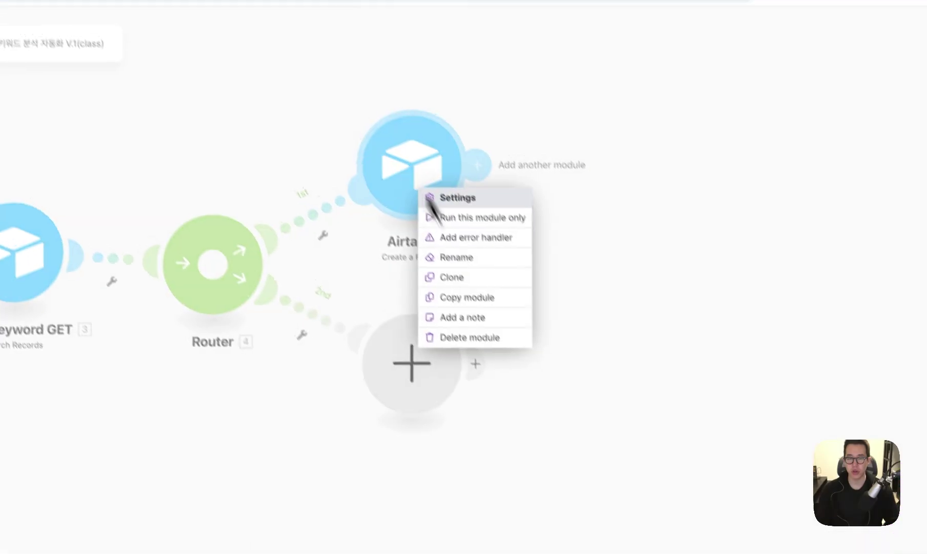
# Rename the Airtable Create a Record module as Seed Keyword Result Update
pyautogui.click(456, 256)
pyautogui.write('Seed Ke')
pyautogui.write('yword R')
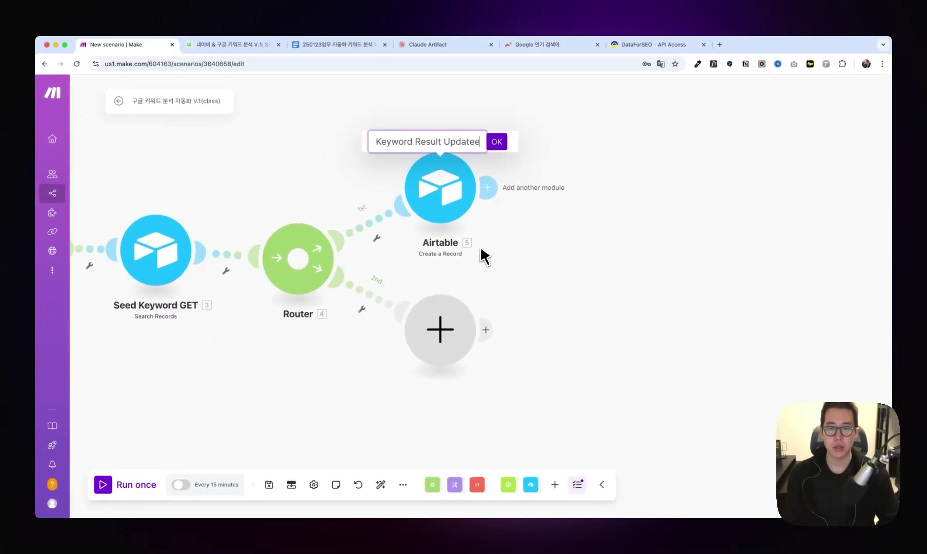
pyautogui.write('esult Update')
pyautogui.press('Return')
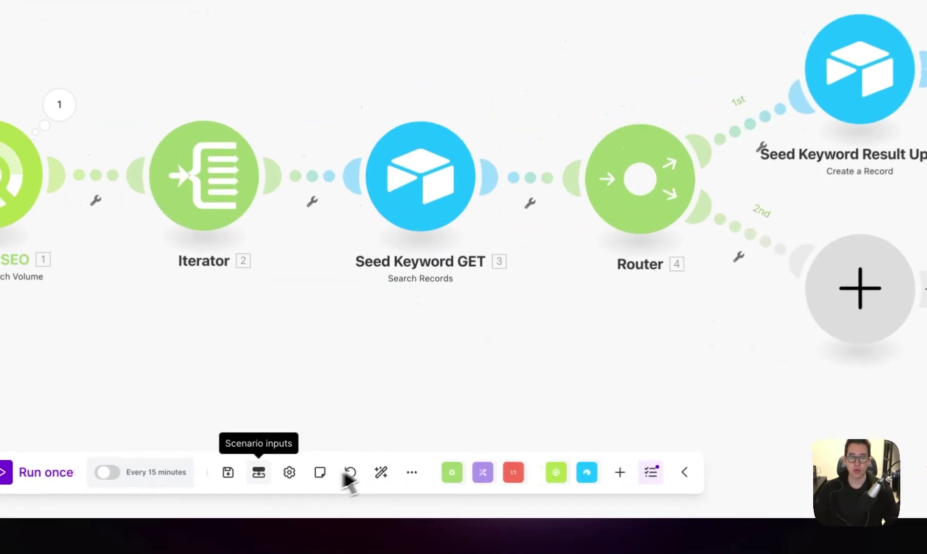
# Add a Flow Control Iterator module on the Router's second branch
pyautogui.click(721, 275)
pyautogui.write('F')
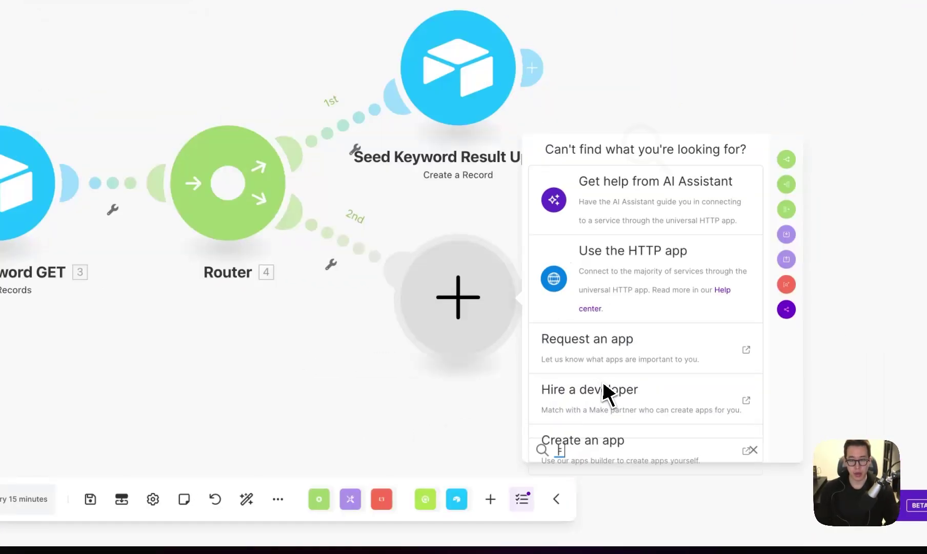
pyautogui.press('BackSpace')
pyautogui.press('BackSpace')
pyautogui.write('tier')
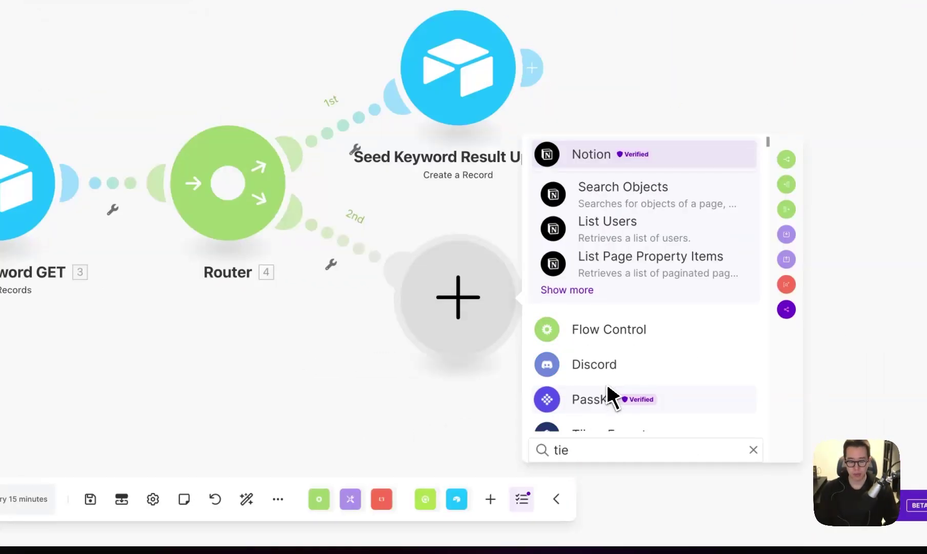
pyautogui.press('BackSpace')
pyautogui.press('BackSpace')
pyautogui.press('BackSpace')
pyautogui.write('iter')
pyautogui.press('Return')
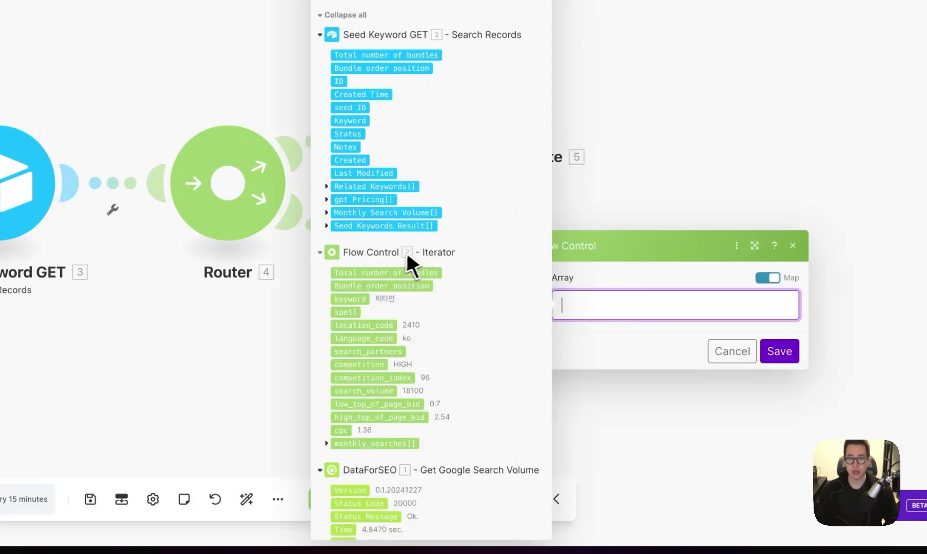
# Set the new Iterator's array to monthly_searches[] from the first Iterator and save it
pyautogui.click(327, 443)
pyautogui.click(375, 446)
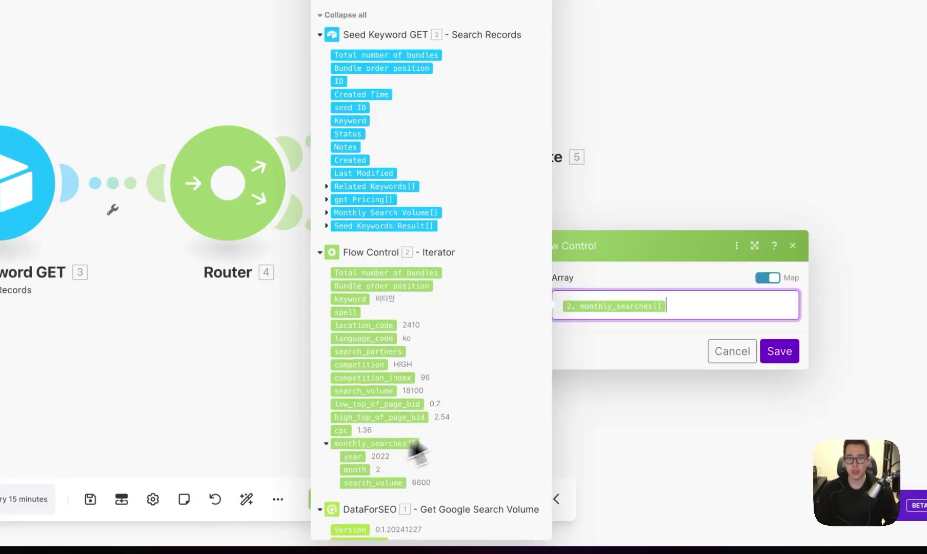
pyautogui.click(777, 352)
pyautogui.moveTo(759, 293); pyautogui.dragTo(607, 280)
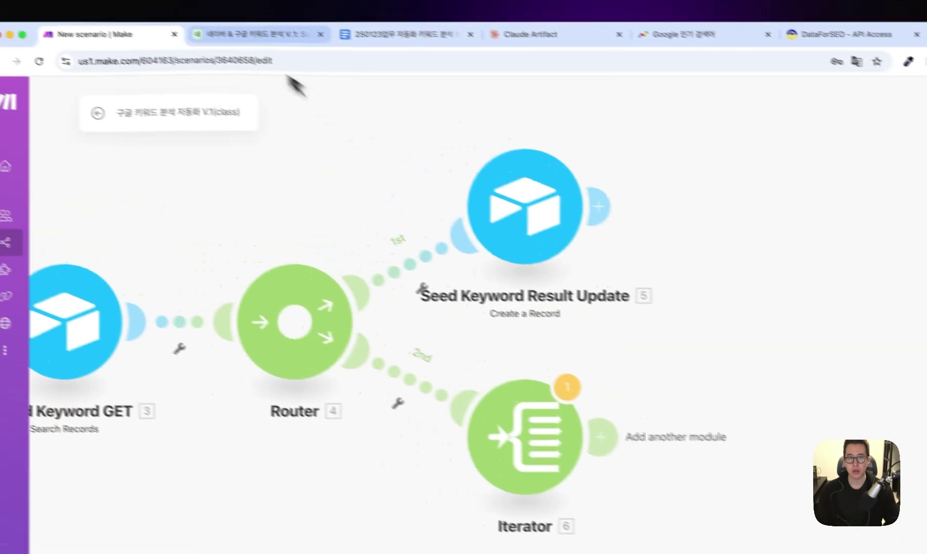
# Switch to the Airtable base and examine the search volumes by year and month in the Monthly Search Volume table
pyautogui.click(290, 37)
pyautogui.click(398, 141)
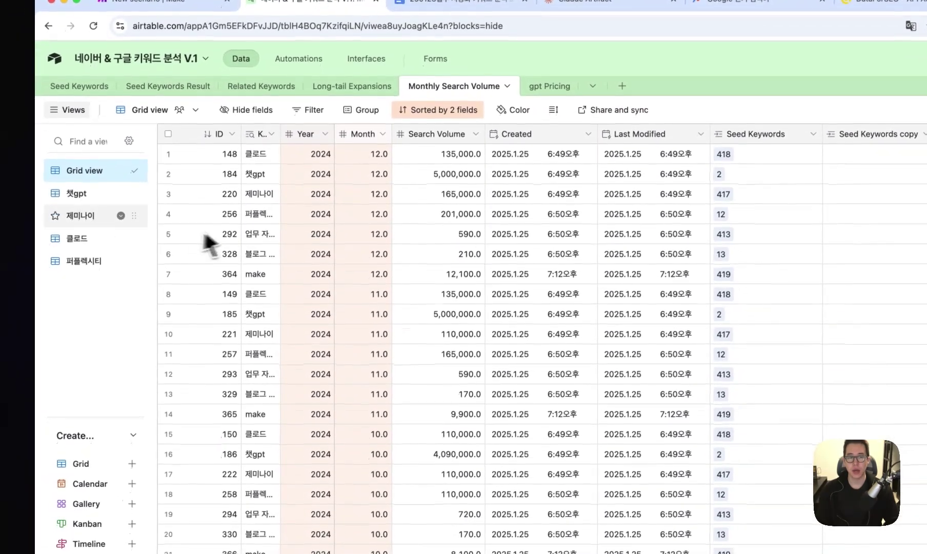
pyautogui.click(512, 274)
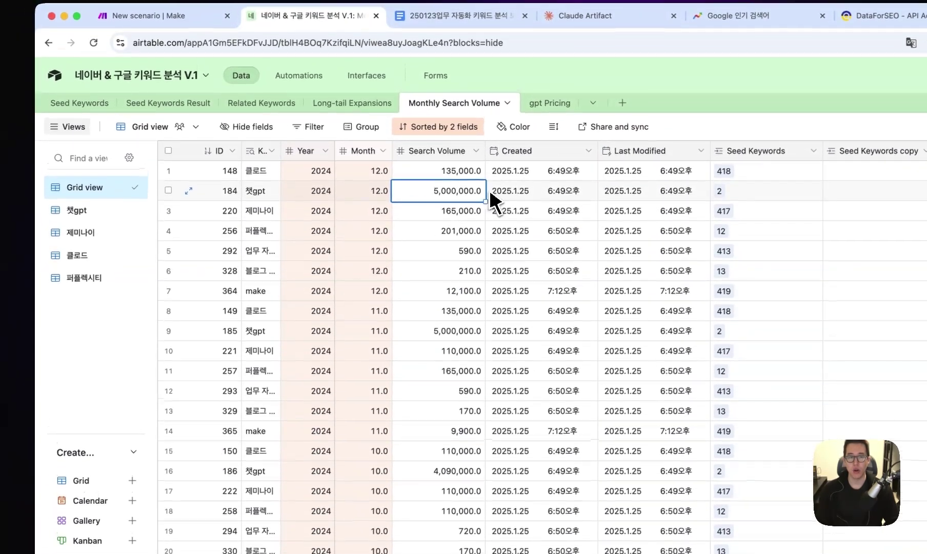
pyautogui.click(474, 161)
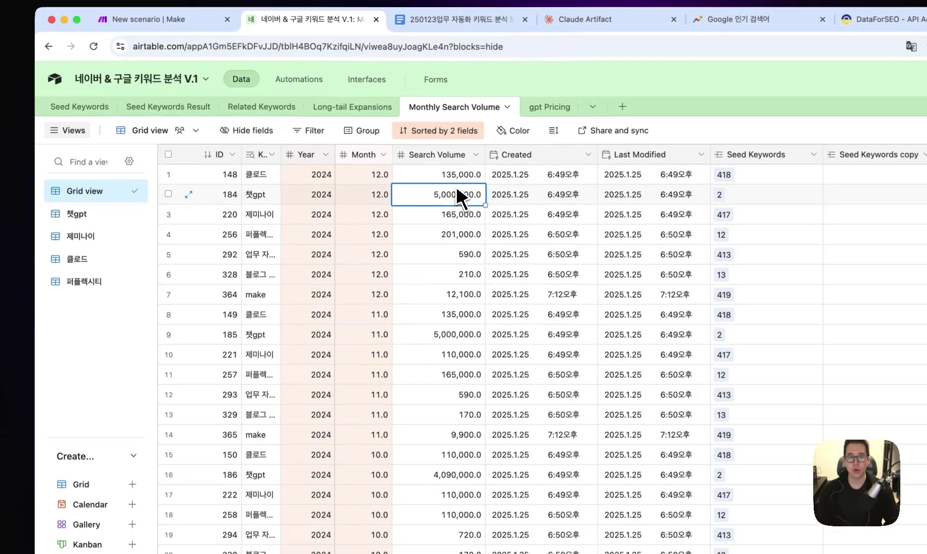
pyautogui.click(442, 193)
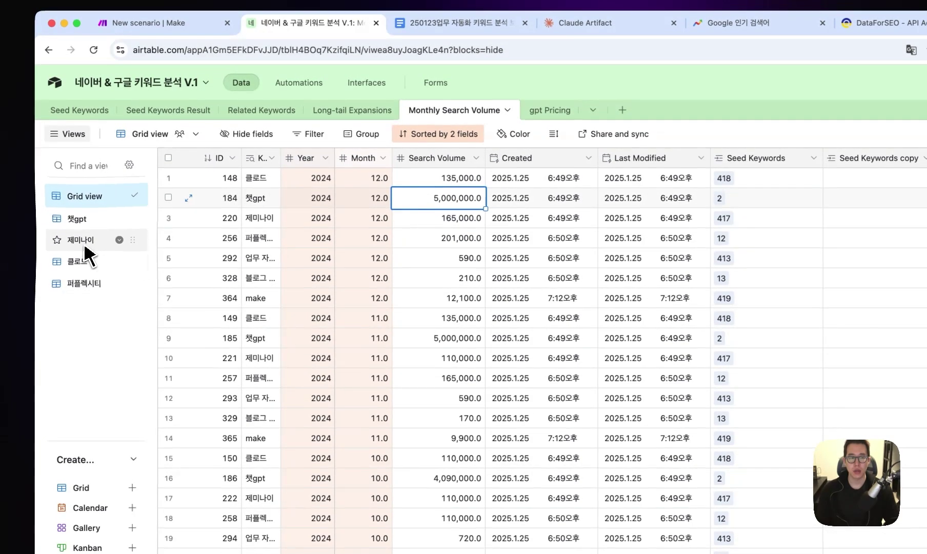
# In the 제미나이 view, add a Search Volume sort ordered 9 → 1 and place it above Year and Month
pyautogui.click(85, 246)
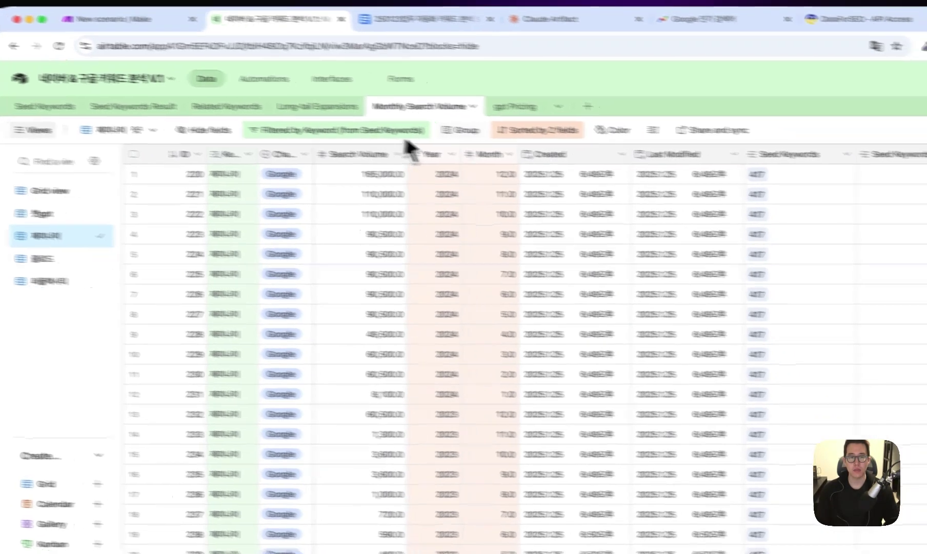
pyautogui.click(572, 134)
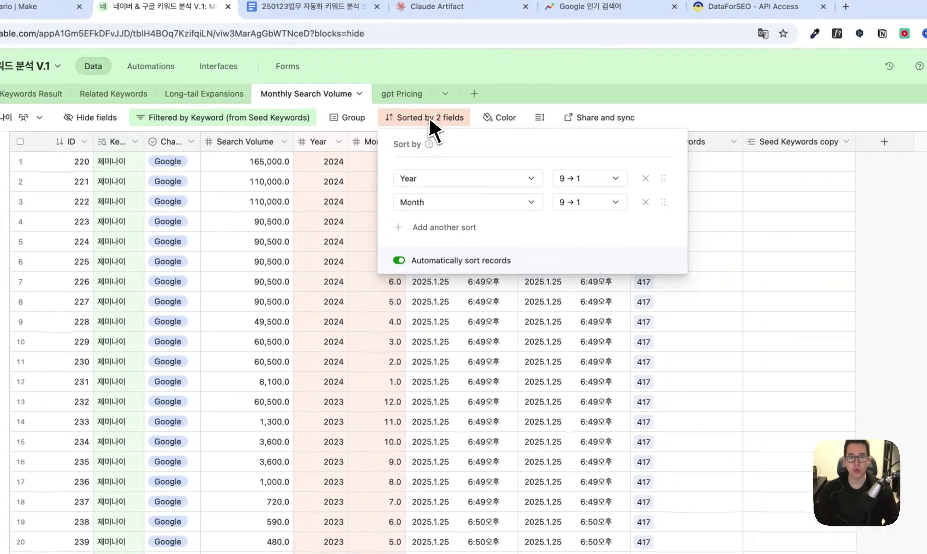
pyautogui.click(441, 227)
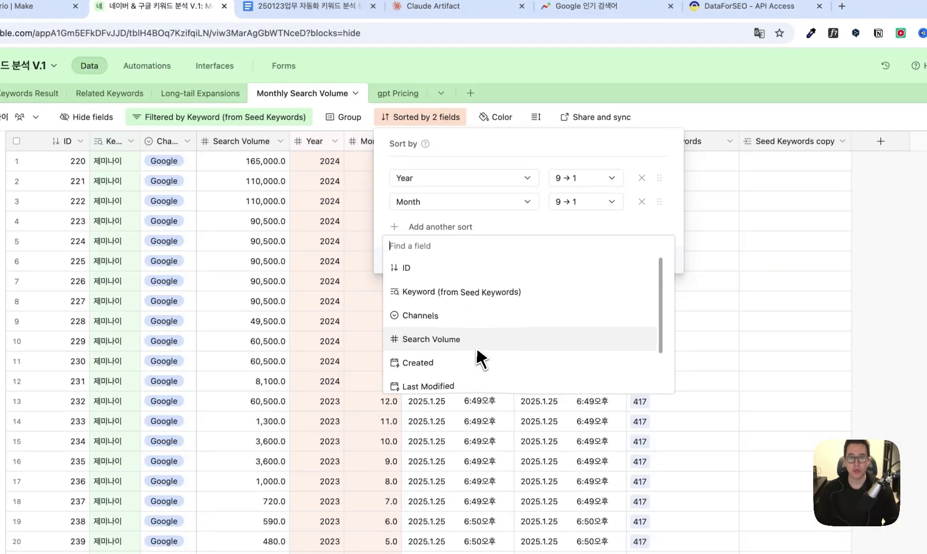
pyautogui.click(479, 340)
pyautogui.moveTo(659, 225); pyautogui.dragTo(653, 173)
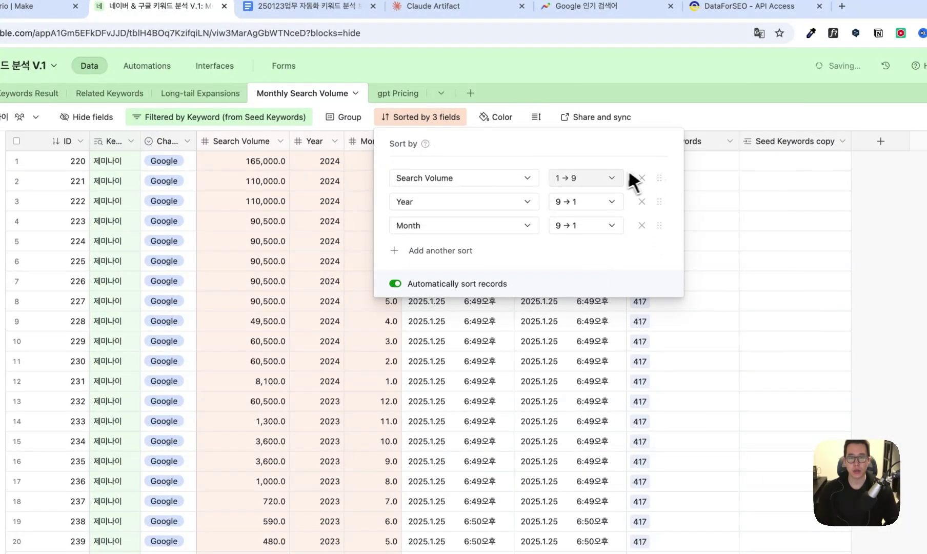
pyautogui.click(590, 179)
pyautogui.click(560, 219)
pyautogui.click(345, 210)
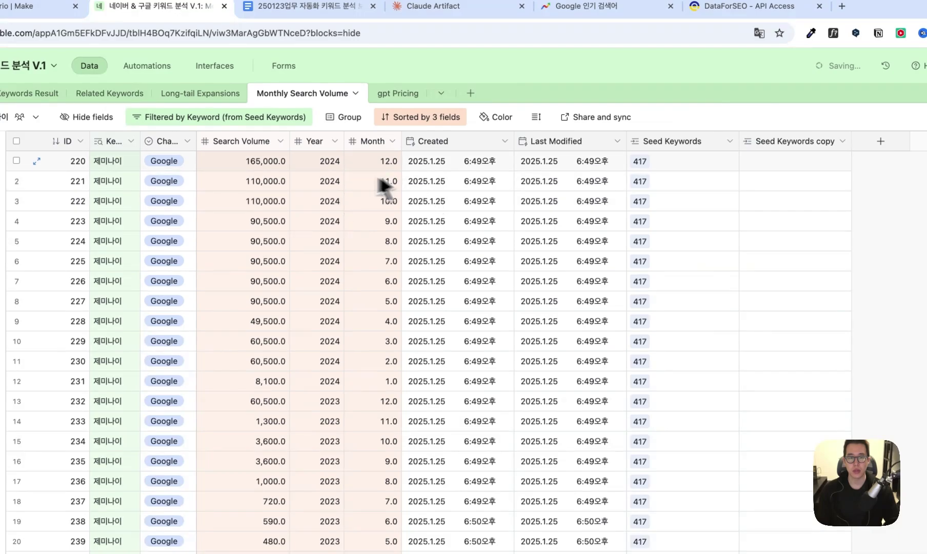
# Examine which years and months have the highest search volumes in the 제미나이 view
pyautogui.click(273, 167)
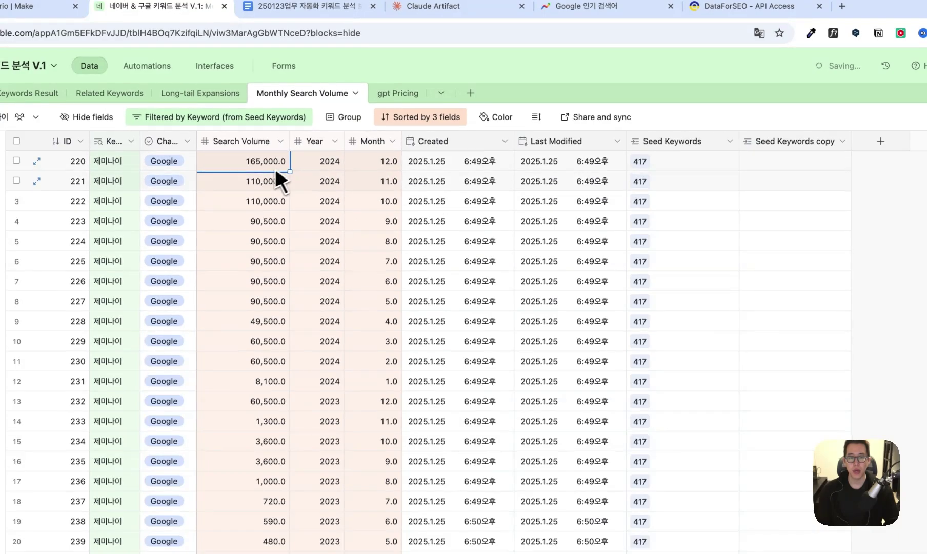
pyautogui.click(348, 162)
pyautogui.click(322, 181)
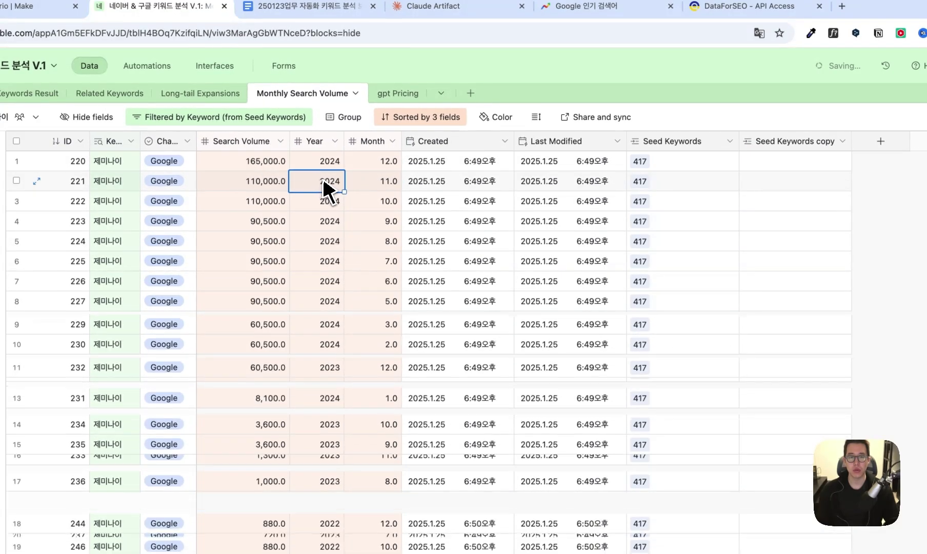
pyautogui.click(363, 185)
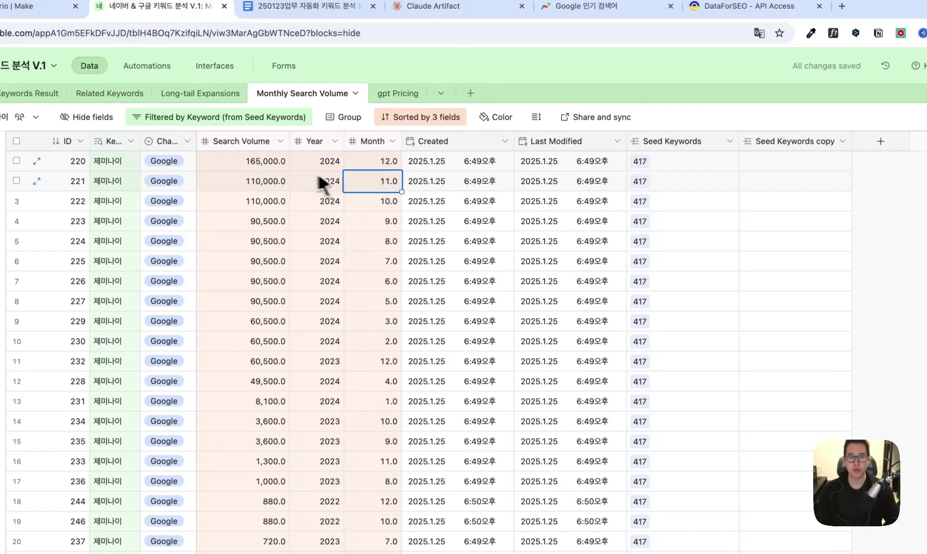
pyautogui.click(275, 193)
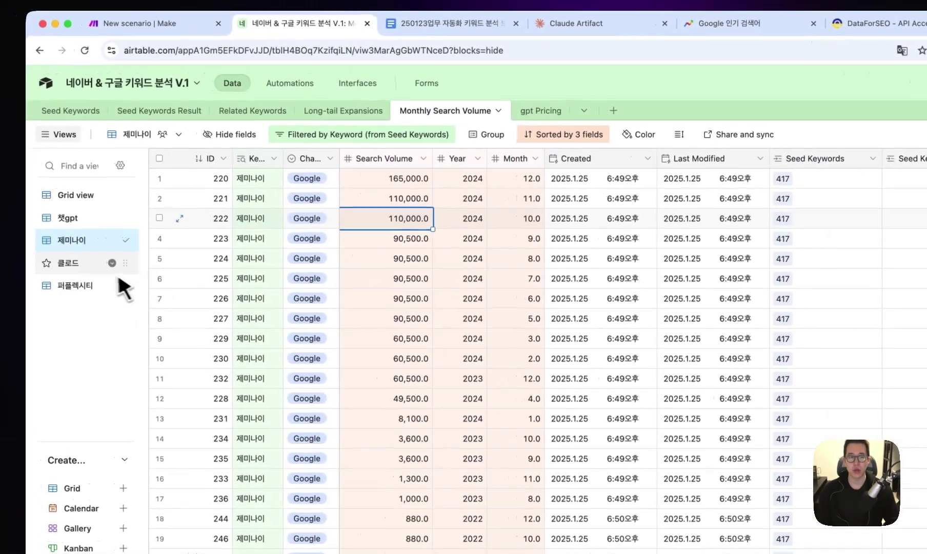
# In the 퍼플렉시티 view, add a descending Search Volume sort and place it above Year and Month
pyautogui.click(91, 296)
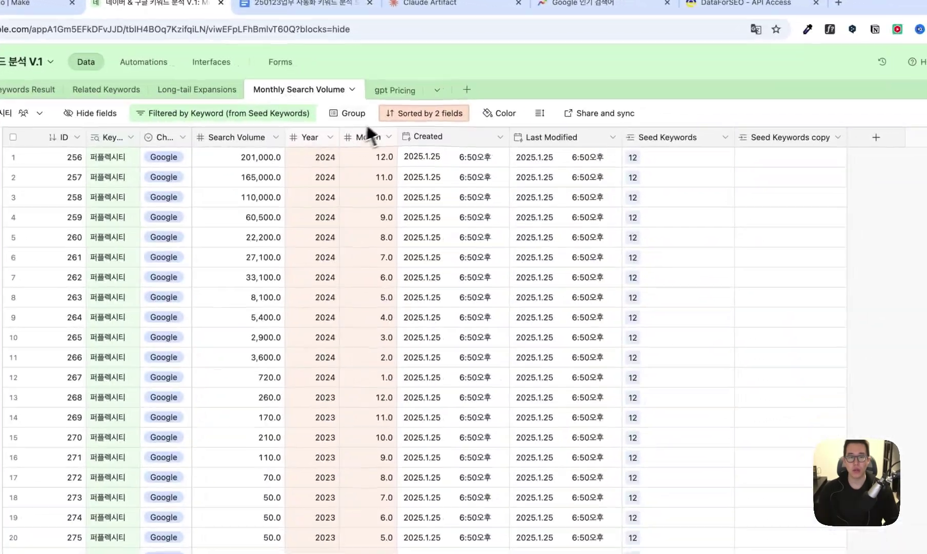
pyautogui.click(492, 122)
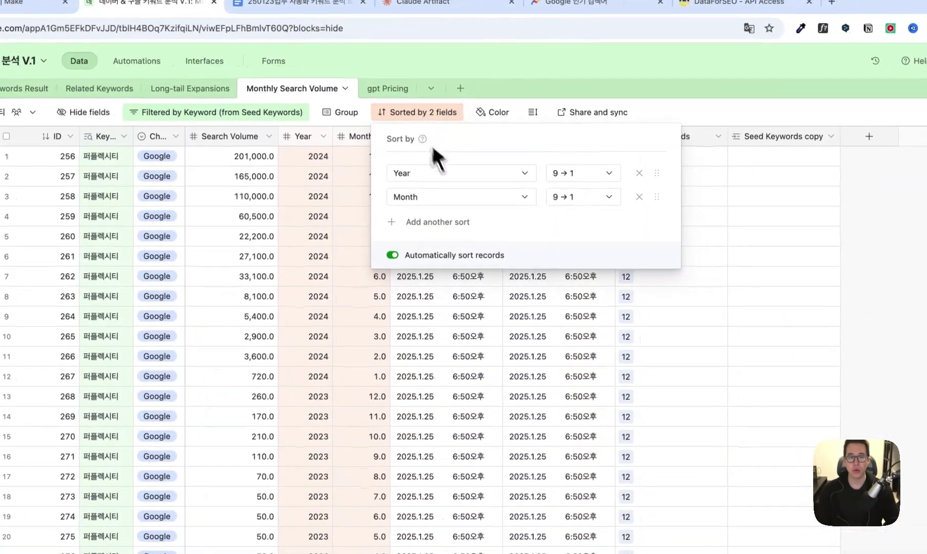
pyautogui.click(540, 232)
pyautogui.scroll(-2, 464, 339)
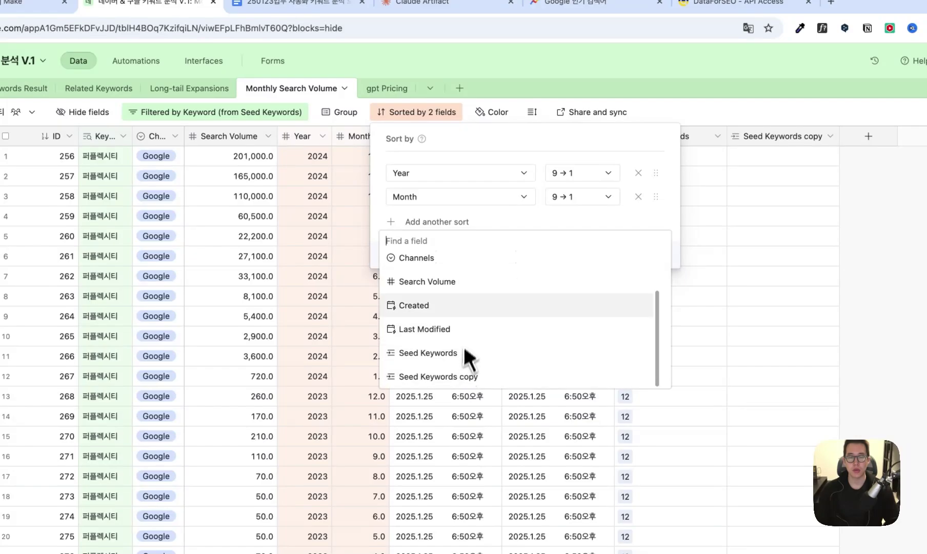
pyautogui.click(461, 280)
pyautogui.moveTo(655, 220); pyautogui.dragTo(661, 166)
pyautogui.click(299, 201)
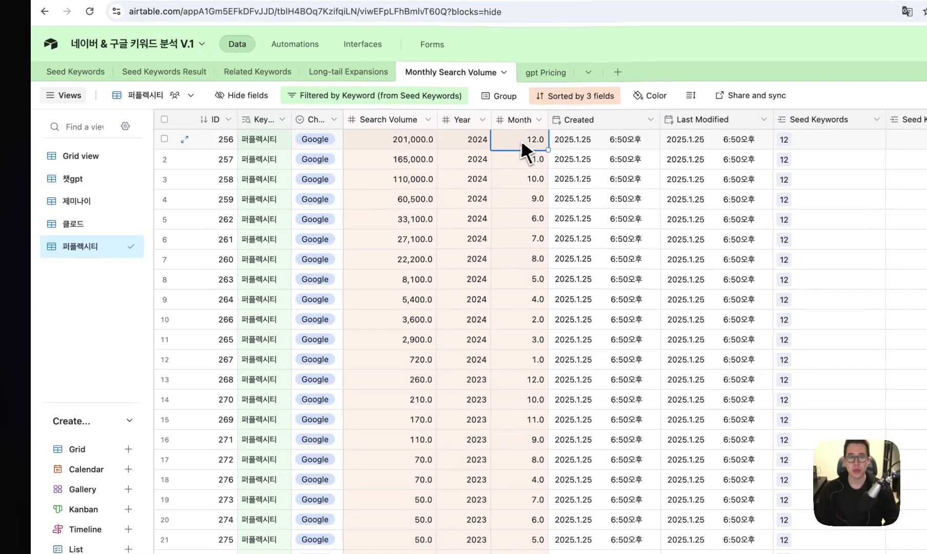
# Compare the monthly search volumes in the 퍼플렉시티 view and return to the 제미나이 view
pyautogui.click(362, 157)
pyautogui.click(424, 141)
pyautogui.click(420, 158)
pyautogui.moveTo(535, 141); pyautogui.dragTo(533, 178)
pyautogui.click(534, 190)
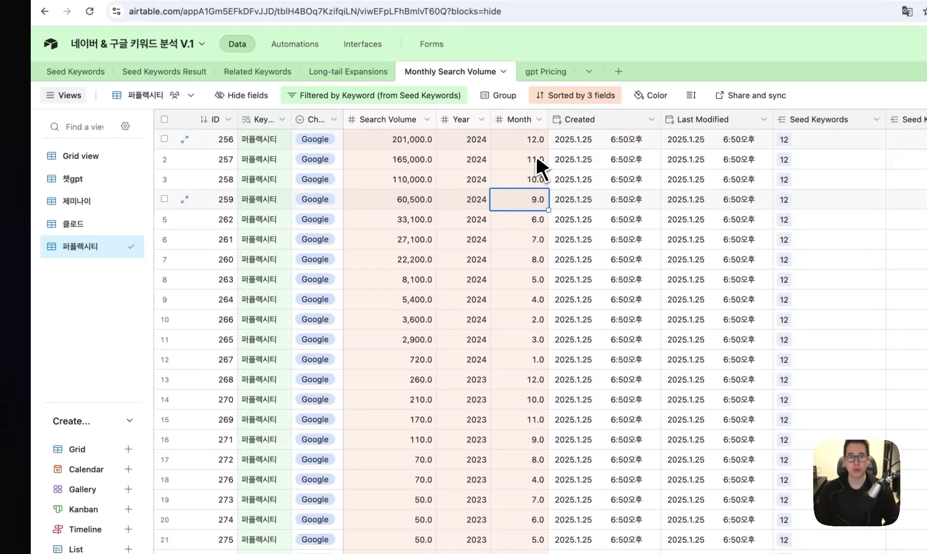
pyautogui.click(424, 361)
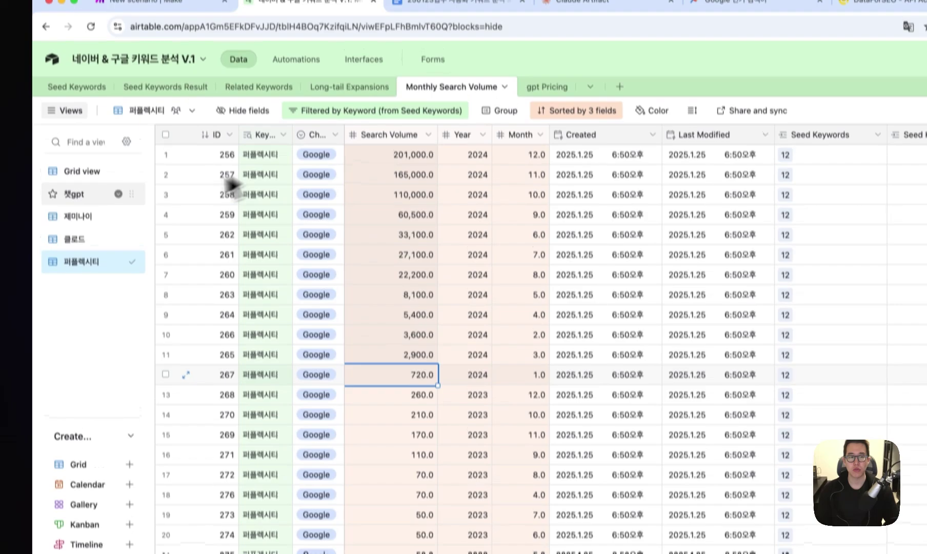
pyautogui.click(109, 201)
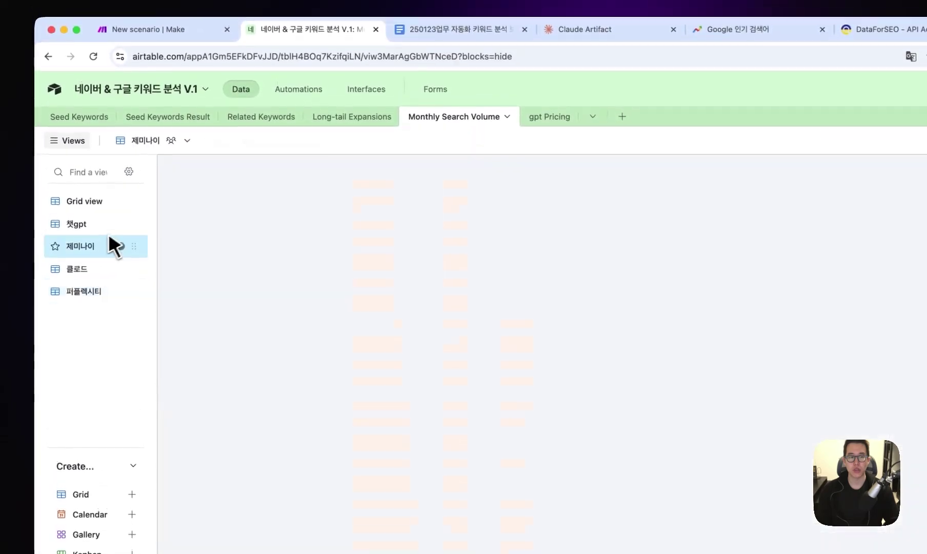
# In the 클로드 view, add a Search Volume sort ordered 9 → 1 and place it above Year and Month
pyautogui.click(95, 268)
pyautogui.click(566, 140)
pyautogui.click(585, 250)
pyautogui.scroll(-3, 610, 373)
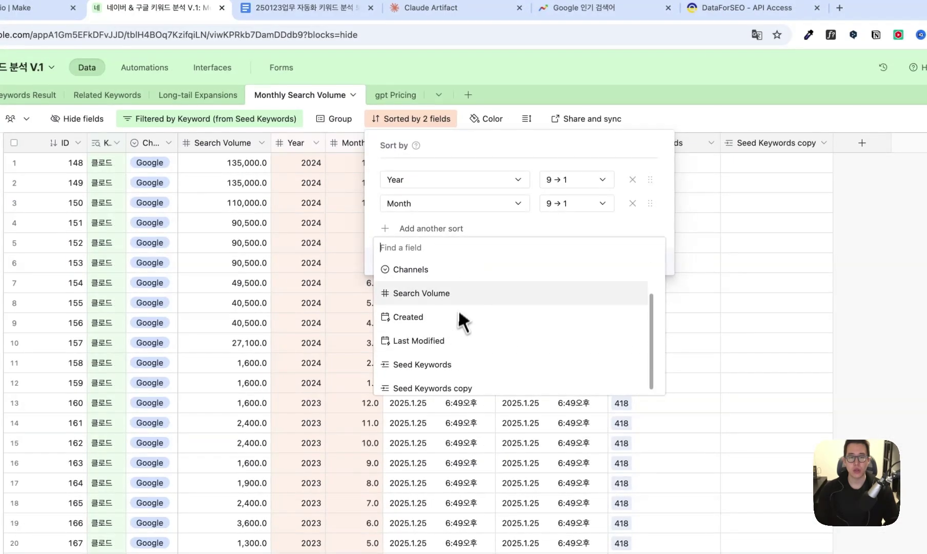
pyautogui.click(476, 293)
pyautogui.click(577, 227)
pyautogui.click(594, 268)
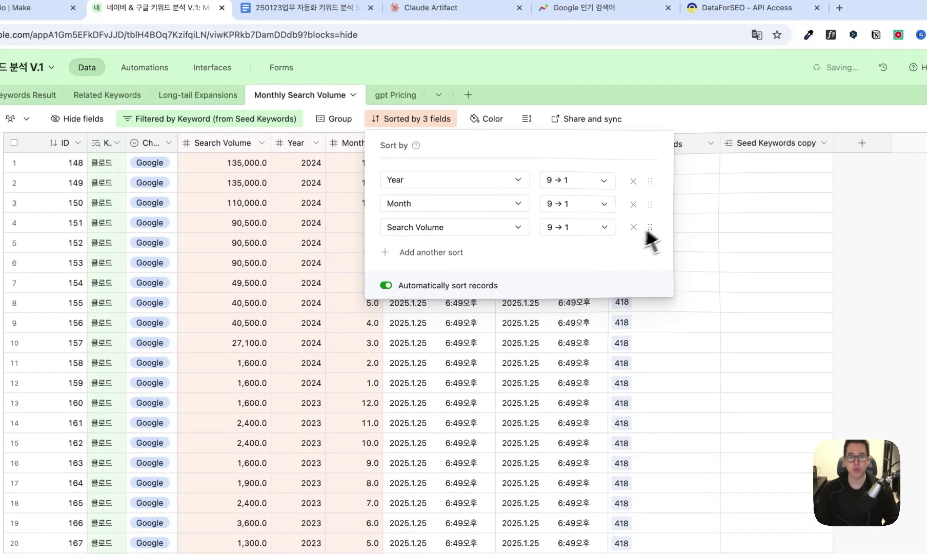
pyautogui.moveTo(650, 227); pyautogui.dragTo(658, 186)
pyautogui.click(341, 203)
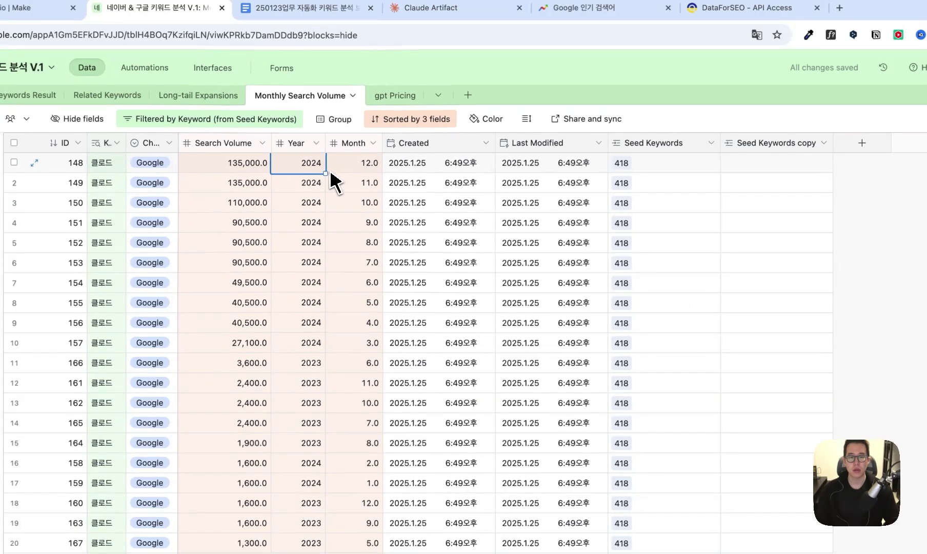
# Examine how search volume develops by year and month in the 클로드 view
pyautogui.click(353, 169)
pyautogui.click(310, 164)
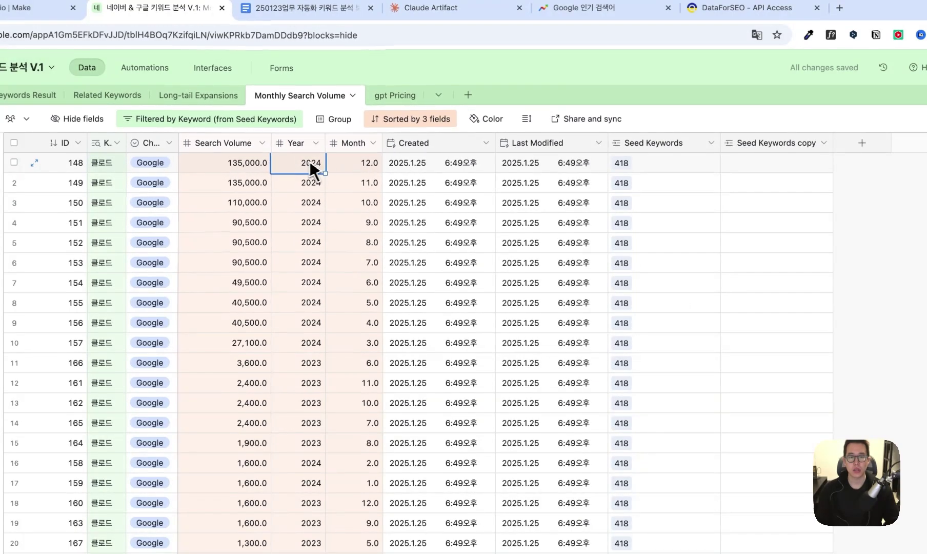
pyautogui.click(256, 165)
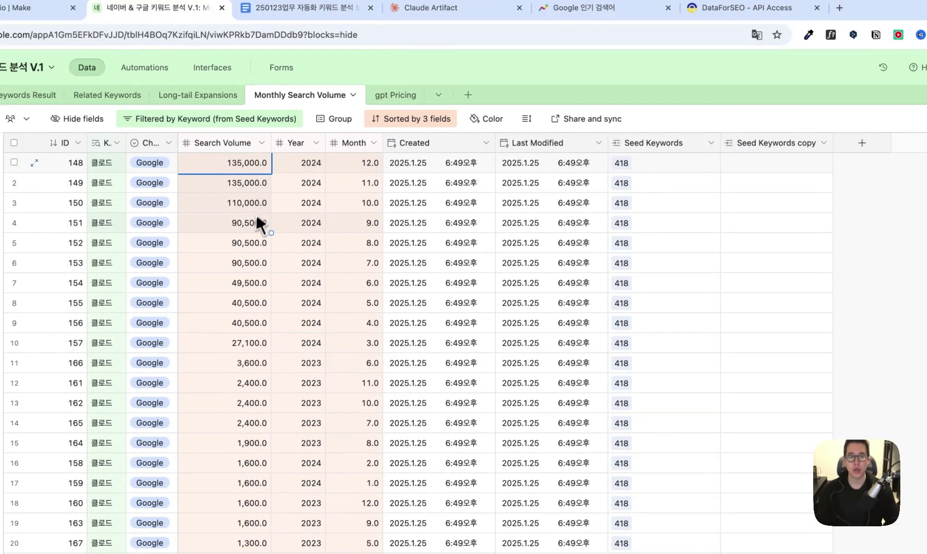
pyautogui.click(259, 183)
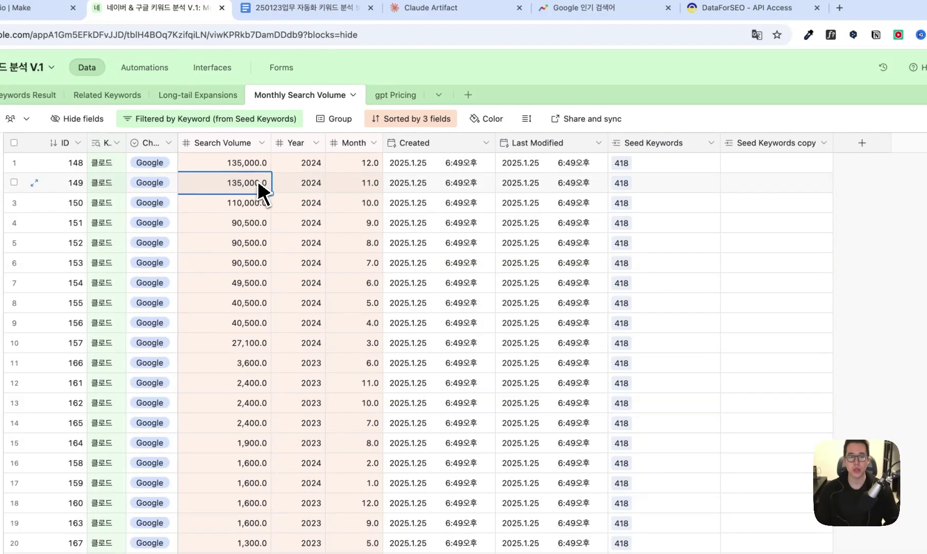
pyautogui.press('Down')
pyautogui.press('Down')
pyautogui.press('Down')
pyautogui.press('Down')
pyautogui.press('Down')
pyautogui.press('Down')
pyautogui.press('Down')
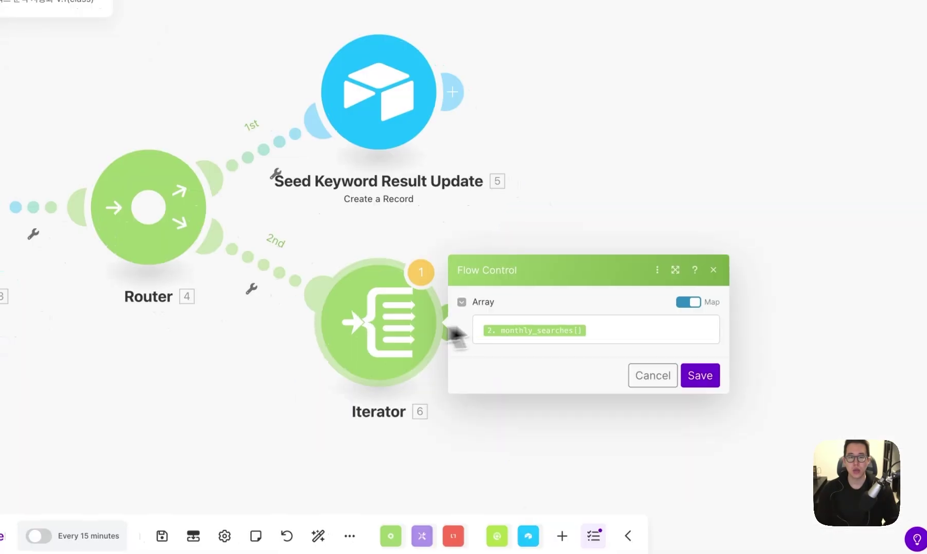
# Switch to Make, save the Iterator settings, then clone the Seed Keyword GET module and attach the copy after the monthly searches Iterator
pyautogui.click(690, 369)
pyautogui.click(568, 343)
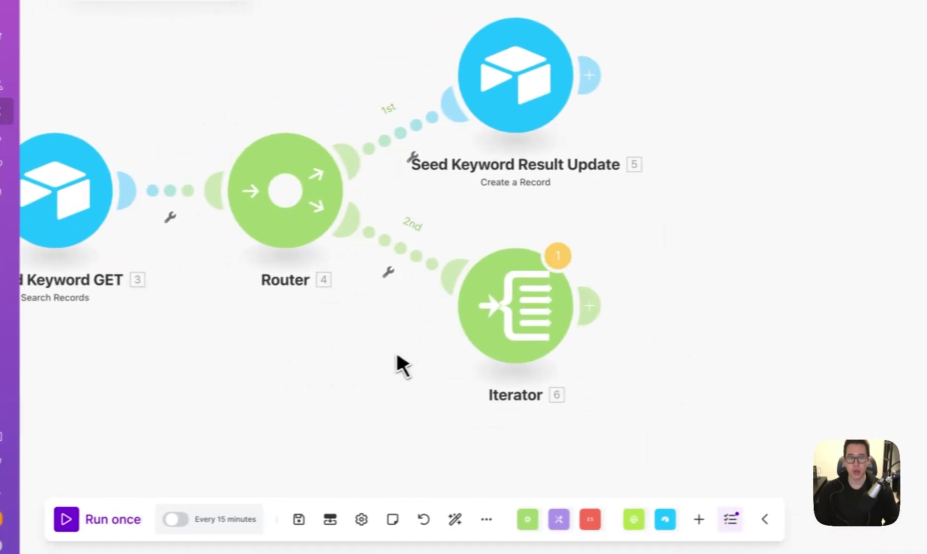
pyautogui.rightClick(182, 176)
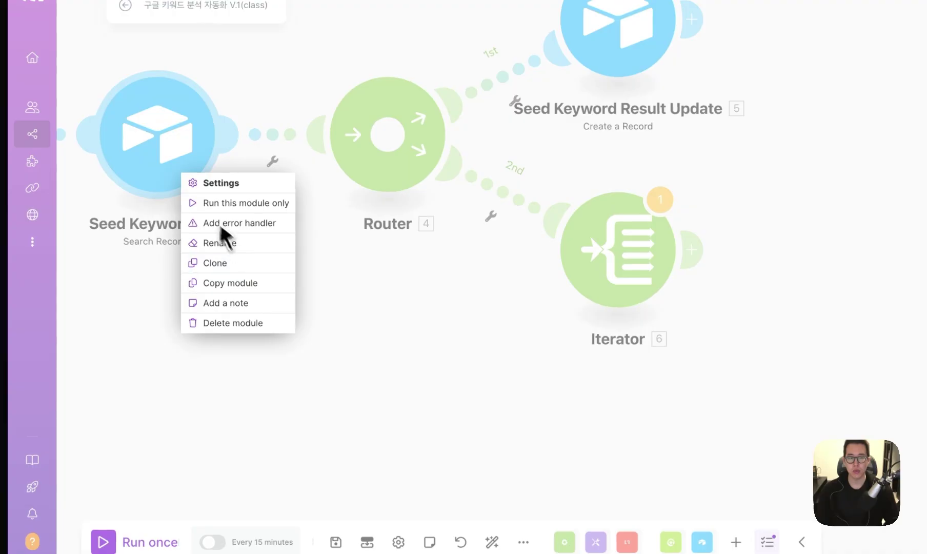
pyautogui.click(174, 267)
pyautogui.rightClick(157, 152)
pyautogui.click(200, 240)
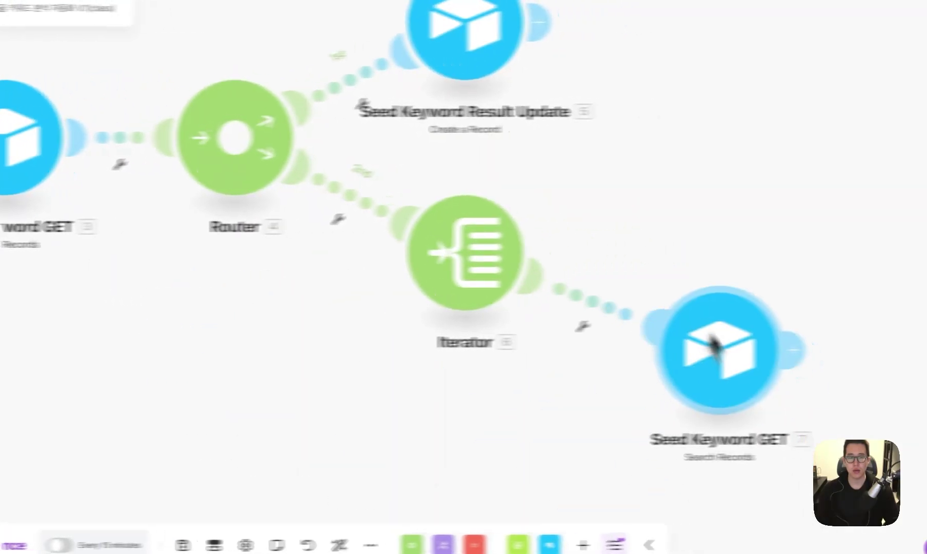
# Rename the cloned search module after the Iterator as 중복방지
pyautogui.rightClick(604, 275)
pyautogui.click(667, 345)
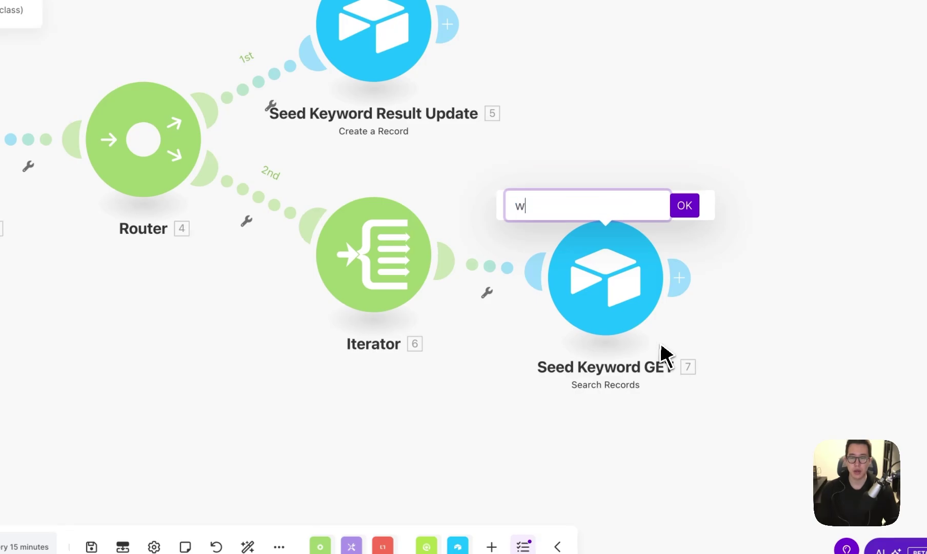
pyautogui.write('중복')
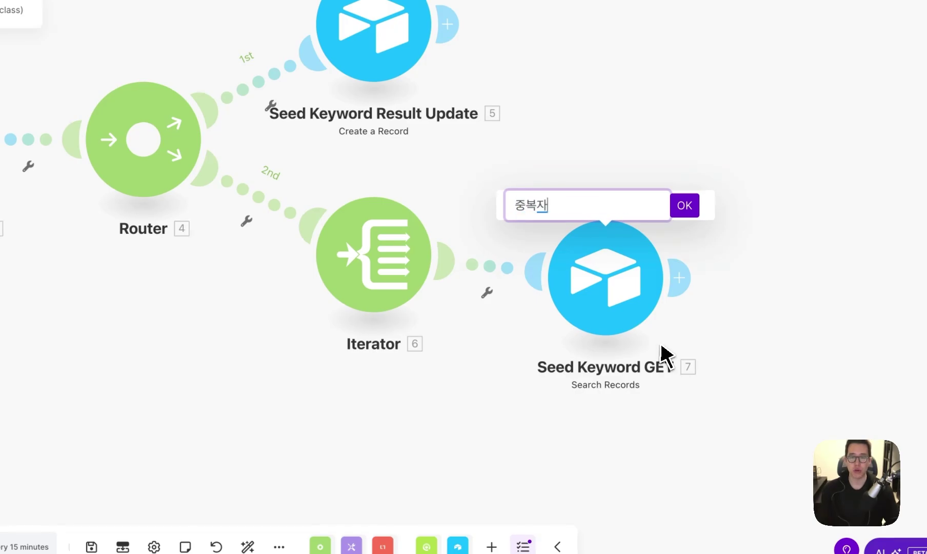
pyautogui.write('방지')
pyautogui.press('Return')
# Set the 중복방지 module to search the Monthly Search Volume table and include all of its output fields
pyautogui.click(617, 311)
pyautogui.click(633, 233)
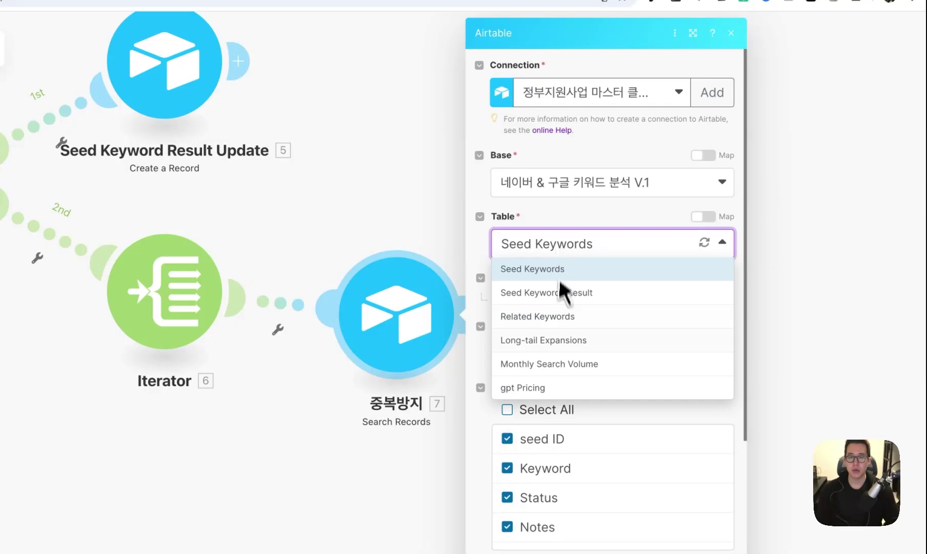
pyautogui.click(561, 361)
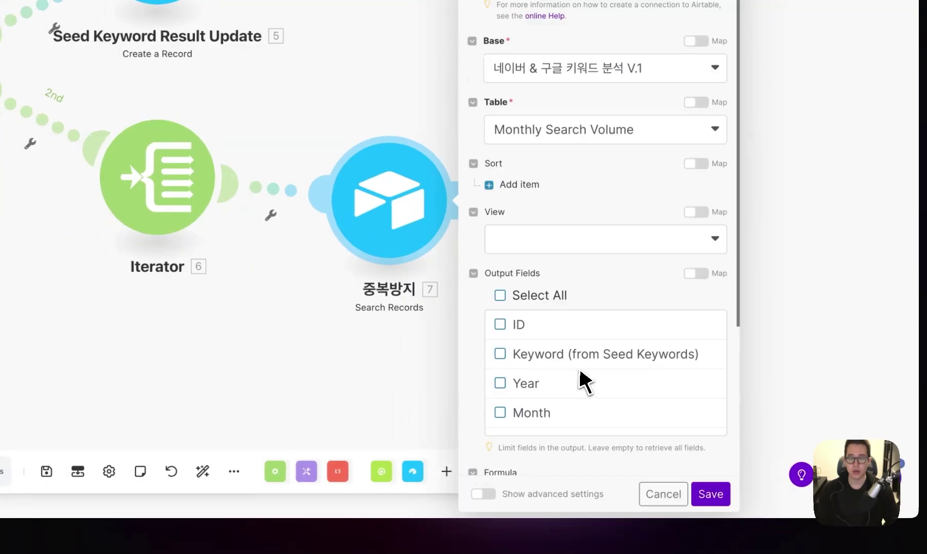
pyautogui.scroll(-4, 555, 294)
pyautogui.click(549, 98)
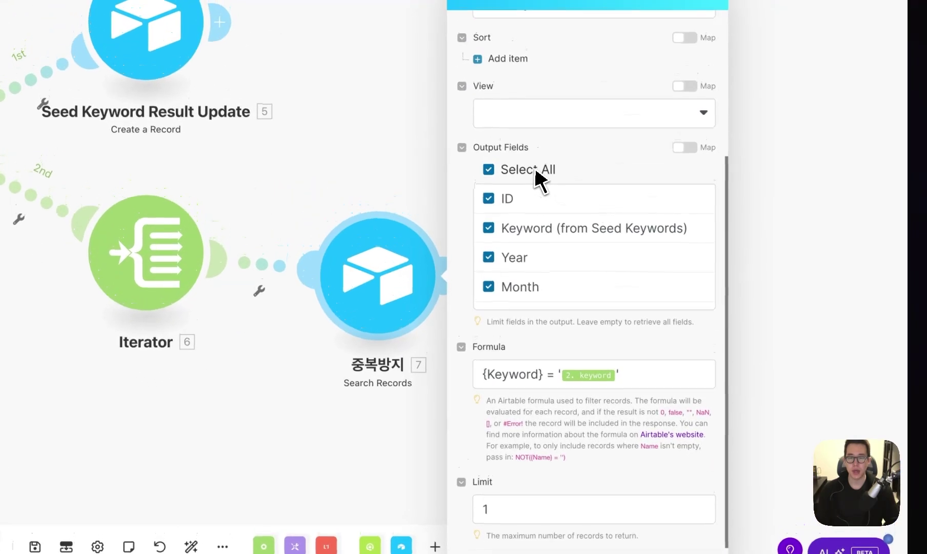
pyautogui.scroll(-1, 605, 333)
pyautogui.scroll(-5, 543, 216)
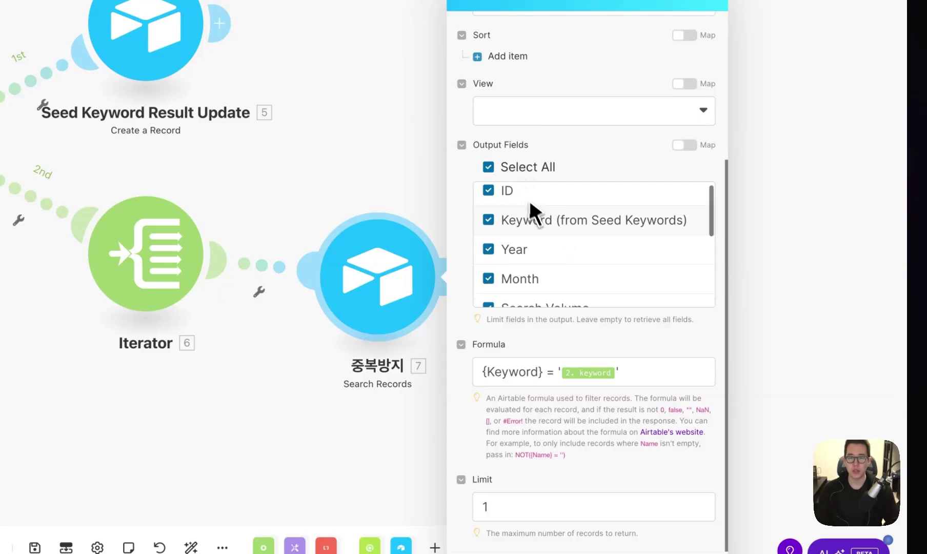
# Replace the 중복방지 search formula with an AND( whose first condition is {Year} = '6. year',
pyautogui.click(662, 374)
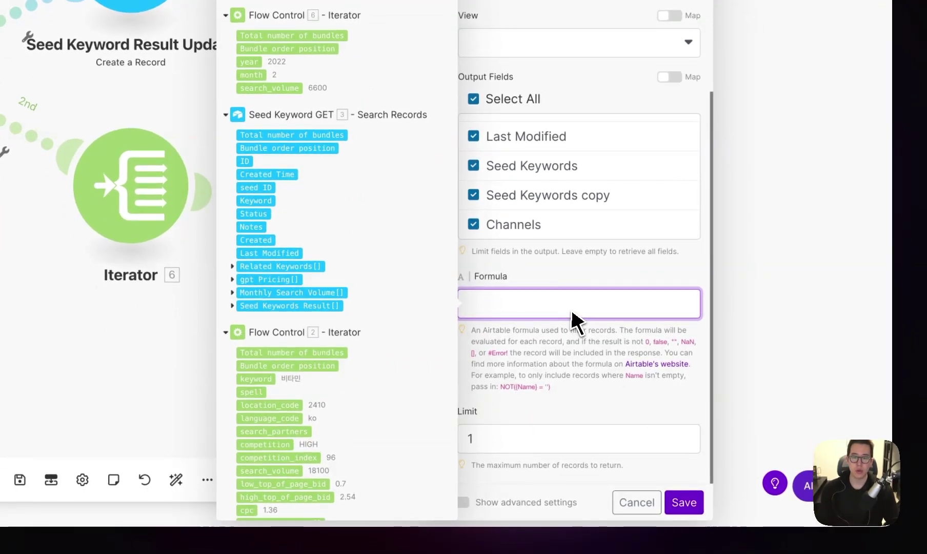
pyautogui.write('AND(')
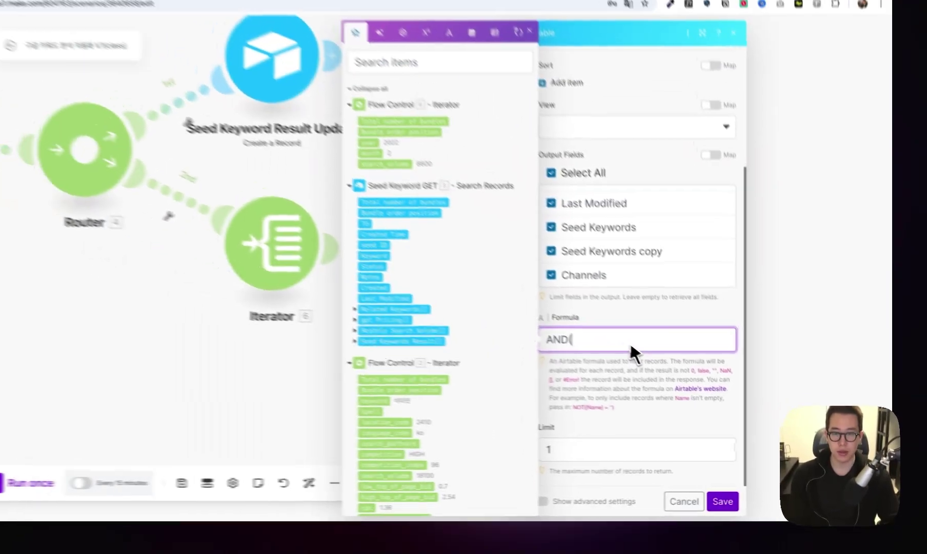
pyautogui.press('Return')
pyautogui.write('{Year} = "')
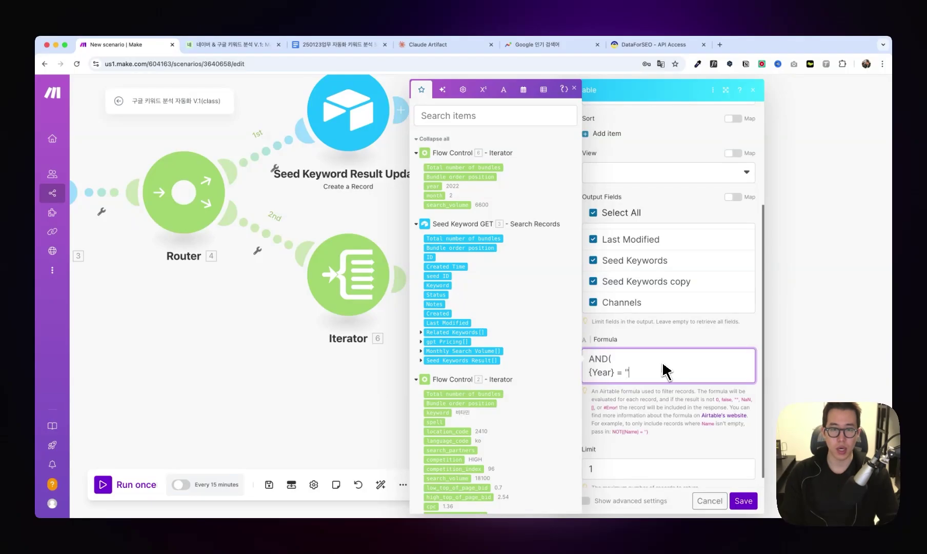
pyautogui.click(433, 188)
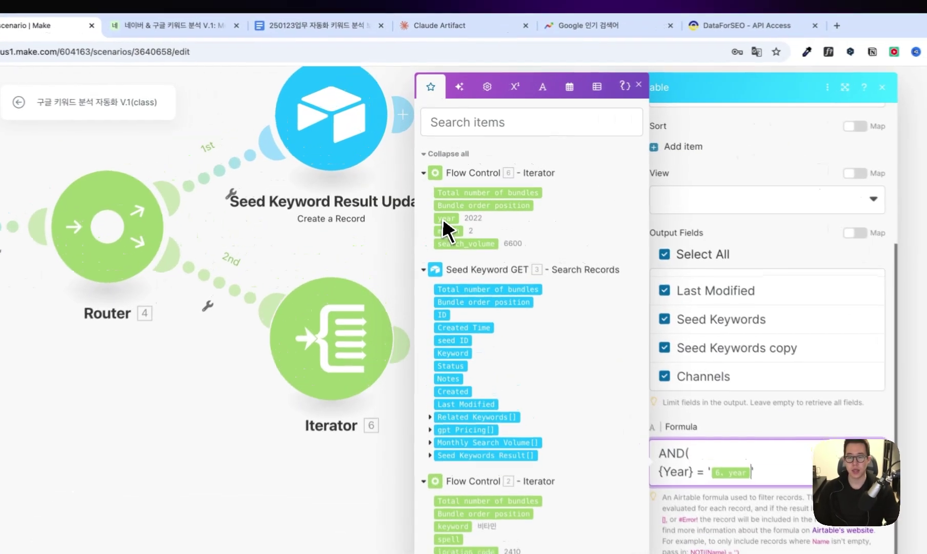
pyautogui.write(',')
# Add the condition {Month} = '6. month', to the AND formula, using the month value from Iterator 6
pyautogui.press('Return')
pyautogui.write('{Mo')
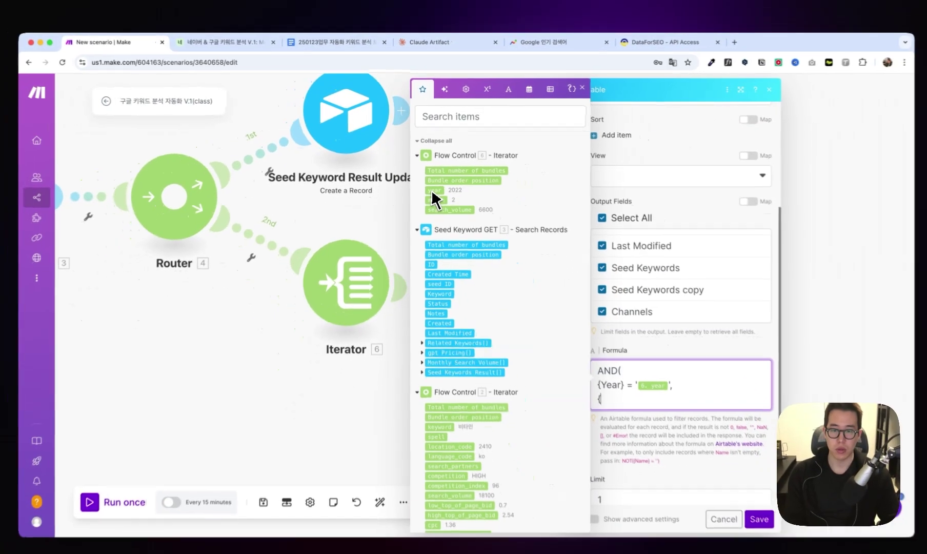
pyautogui.write('nth}')
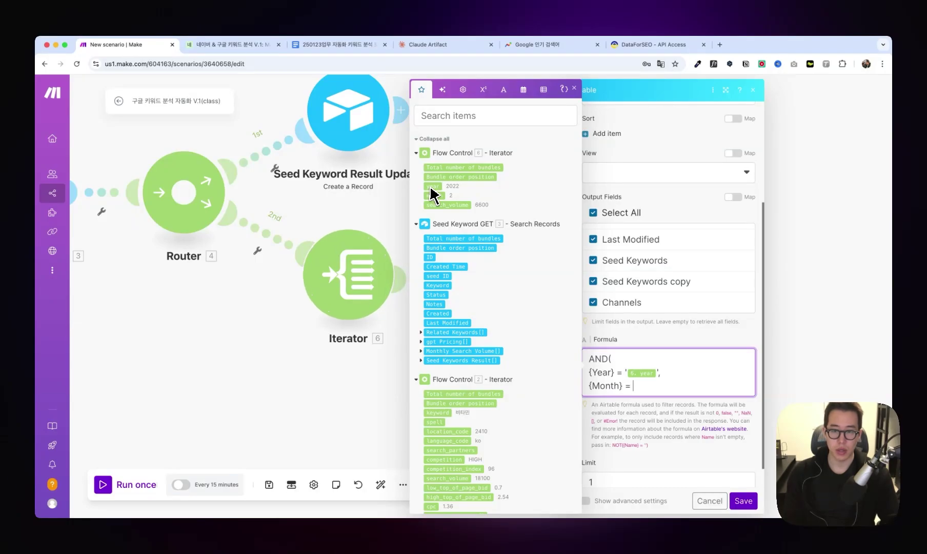
pyautogui.write(" = '")
pyautogui.click(432, 195)
pyautogui.write("',")
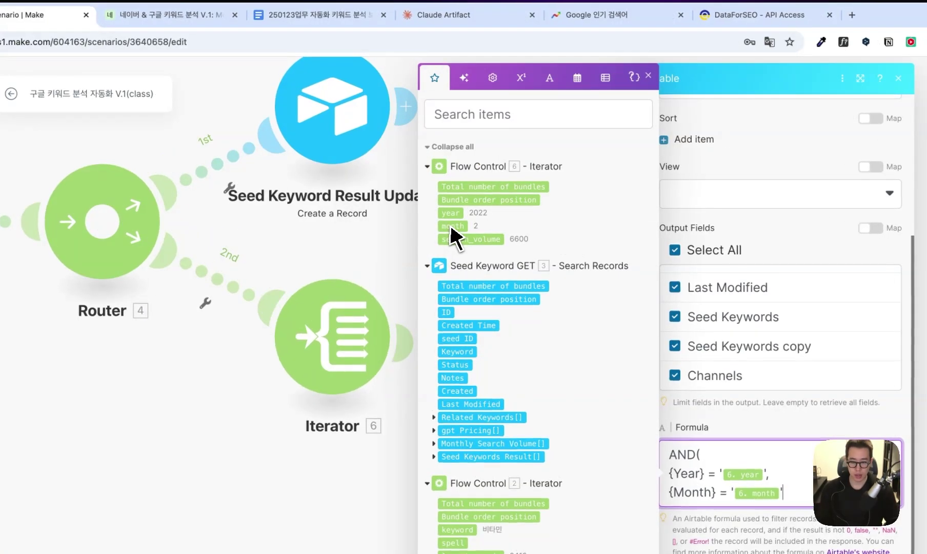
# Begin a {Keyword condition in the formula and copy the exact field name Keyword (from Seed Keywords) from Airtable's Monthly Search Volume table
pyautogui.press('Return')
pyautogui.write('{Keyword')
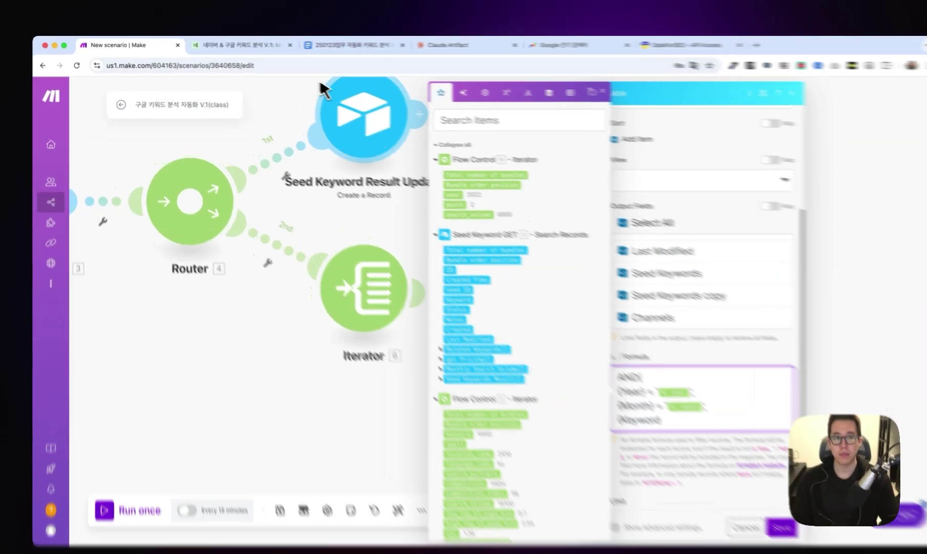
pyautogui.click(225, 45)
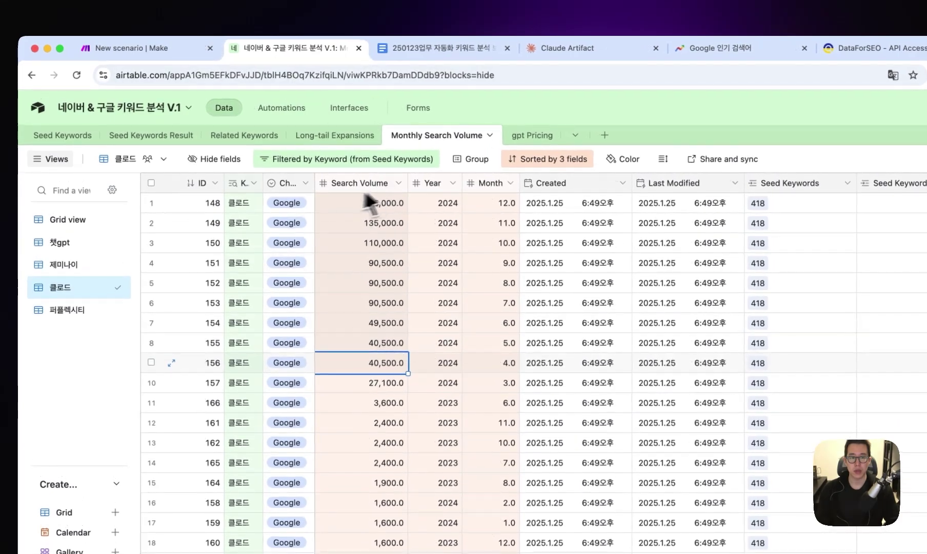
pyautogui.doubleClick(245, 183)
pyautogui.click(338, 219)
pyautogui.hotkey('ctrl', 'c')
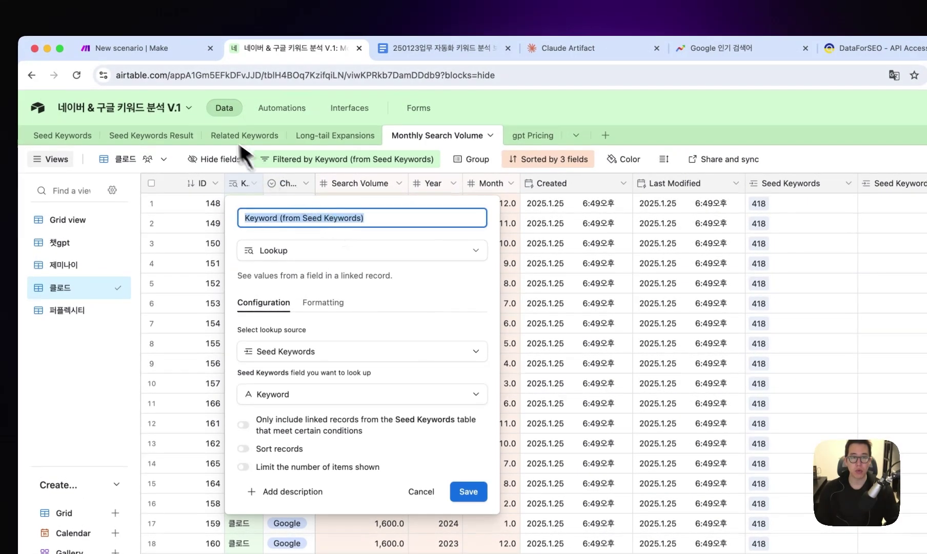
pyautogui.click(118, 48)
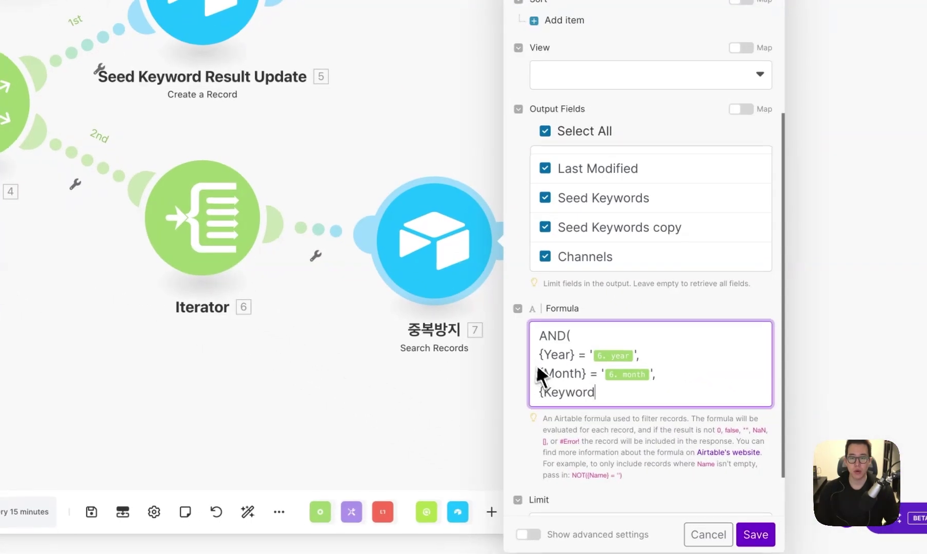
# Complete the condition as {Keyword (from Seed Keywords)} = '2. keyword', close the AND formula and save the 중복방지 module
pyautogui.doubleClick(561, 390)
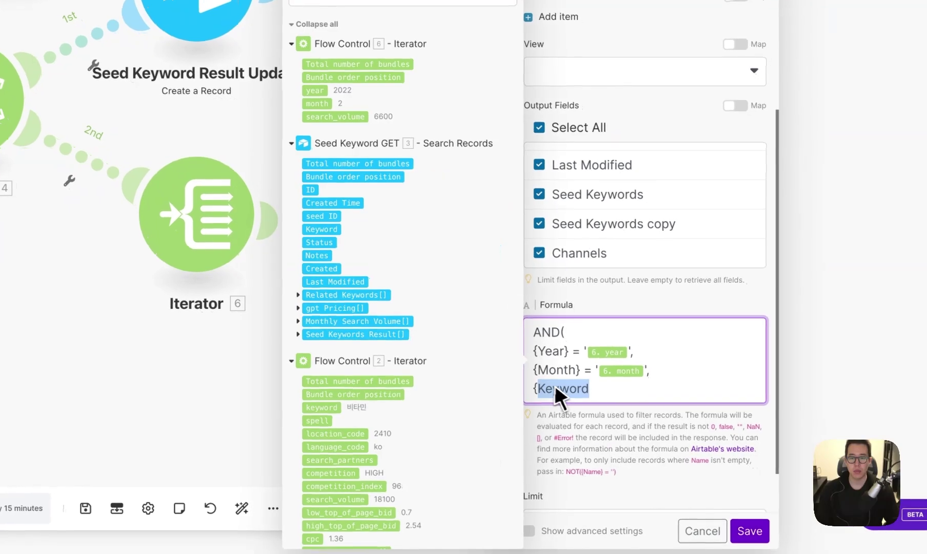
pyautogui.hotkey('ctrl', 'v')
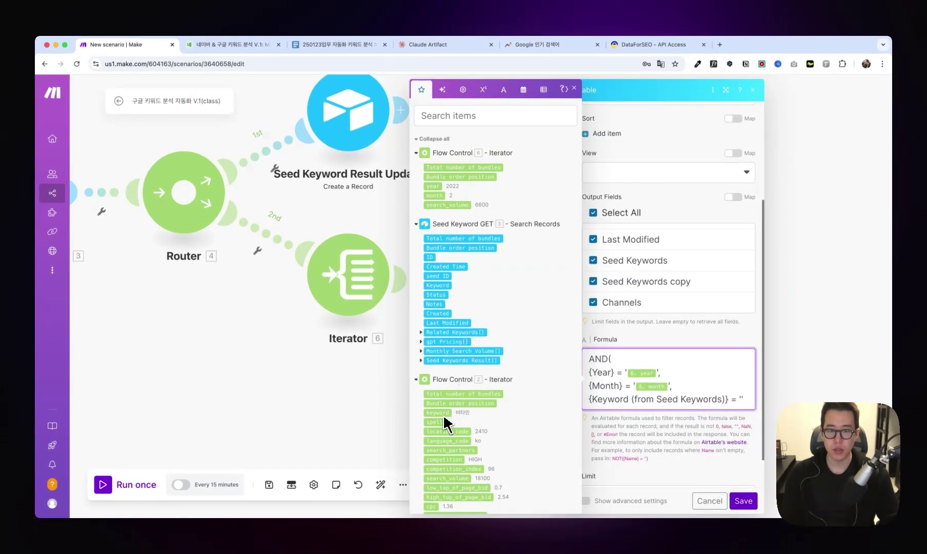
pyautogui.click(444, 416)
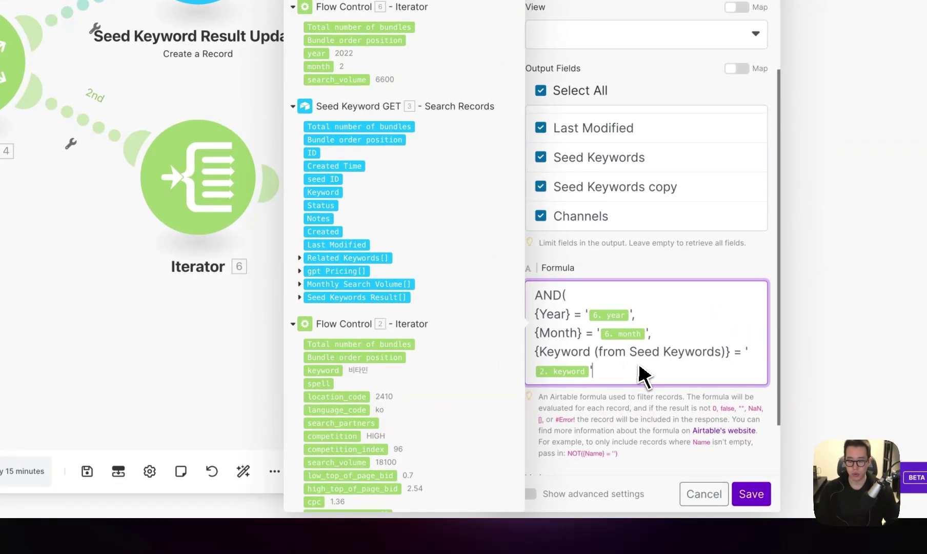
pyautogui.press('Return')
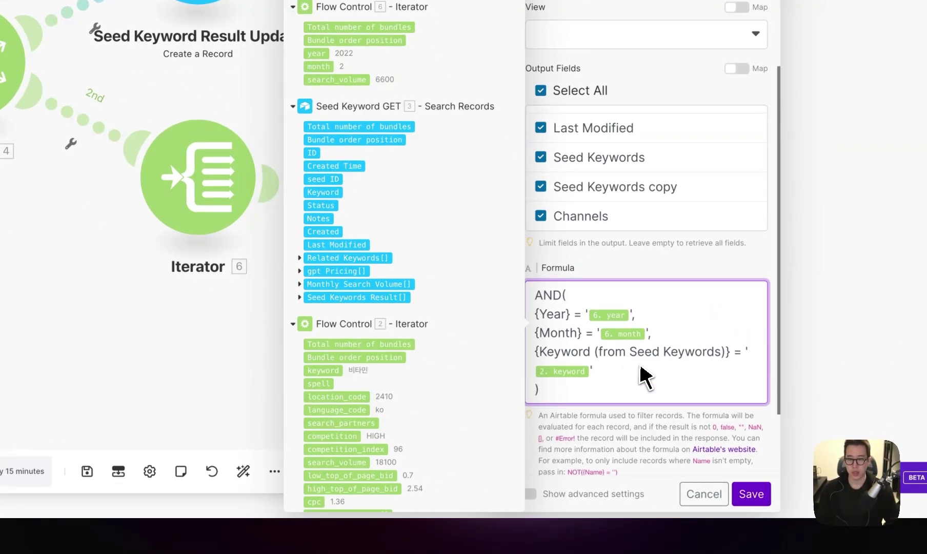
pyautogui.click(751, 494)
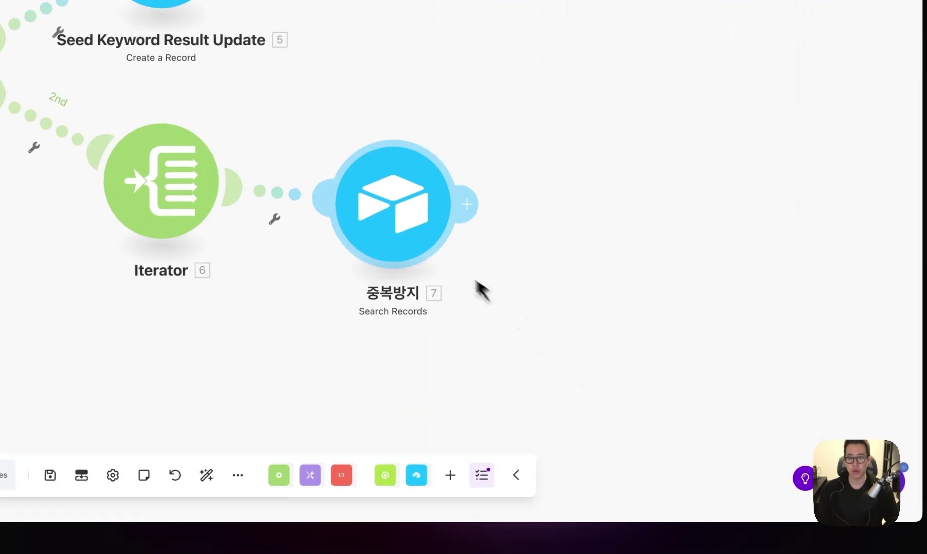
pyautogui.click(497, 187)
pyautogui.rightClick(523, 171)
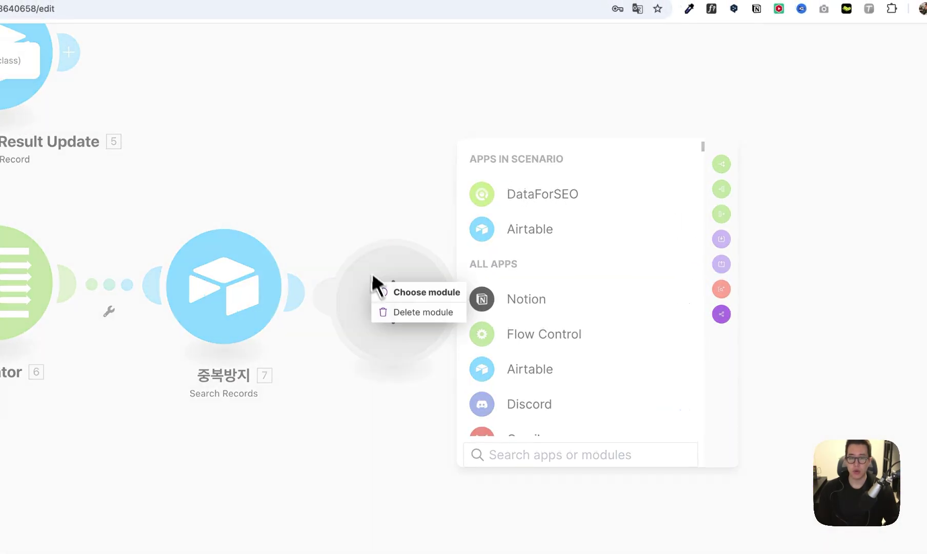
pyautogui.click(547, 205)
# Clone the Seed Keyword Result Update module and attach the copy after the 중복방지 module
pyautogui.rightClick(195, 136)
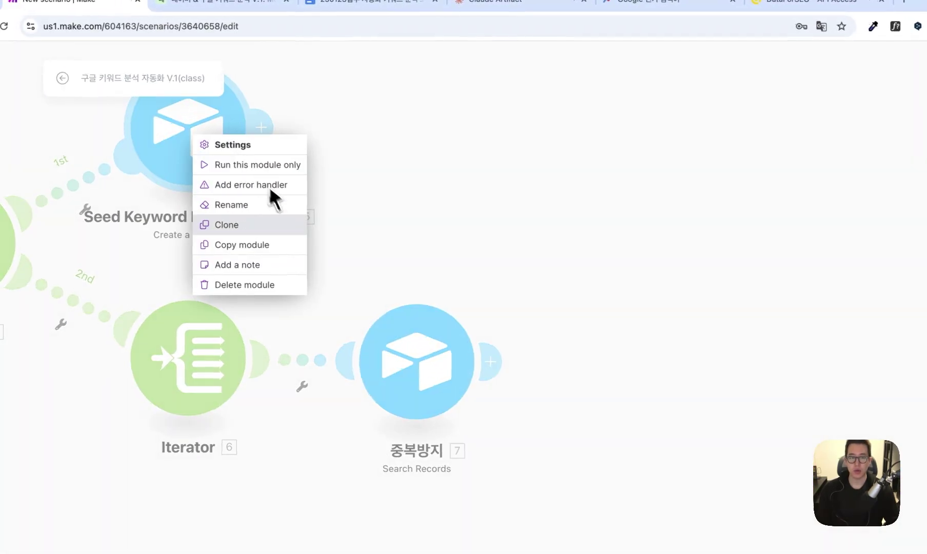
pyautogui.click(283, 224)
pyautogui.click(585, 321)
# Rename the cloned Airtable module as Monthly Search Volume Update
pyautogui.rightClick(607, 367)
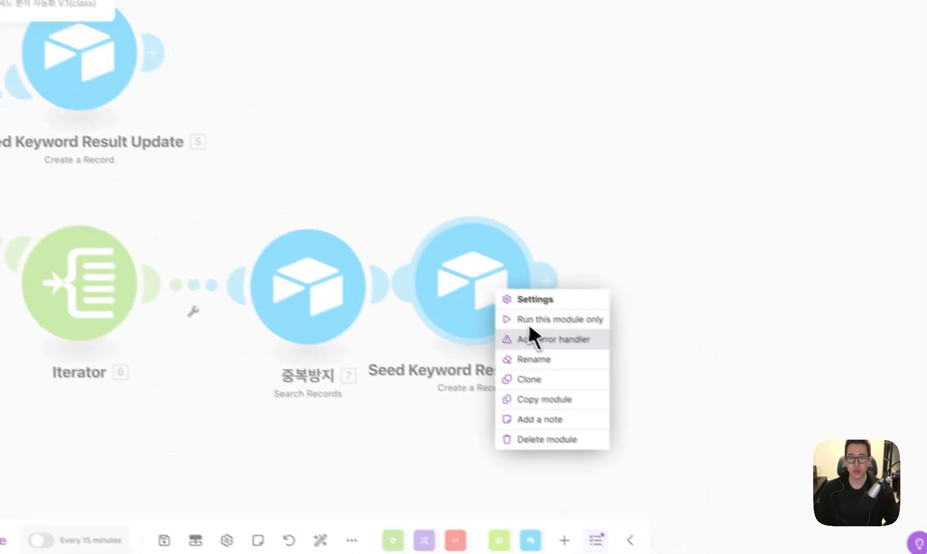
pyautogui.click(520, 343)
pyautogui.write('Monthly Search Volume')
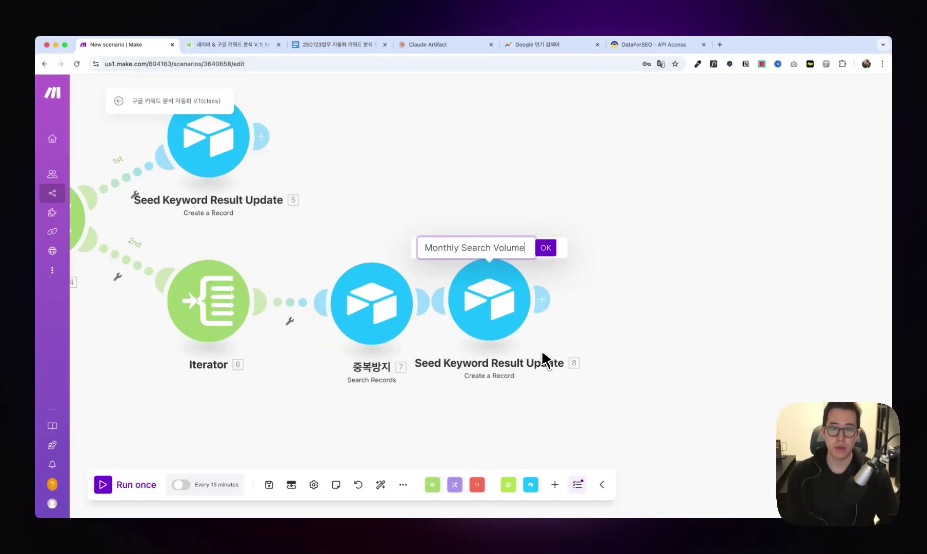
pyautogui.write(' Update')
pyautogui.press('Return')
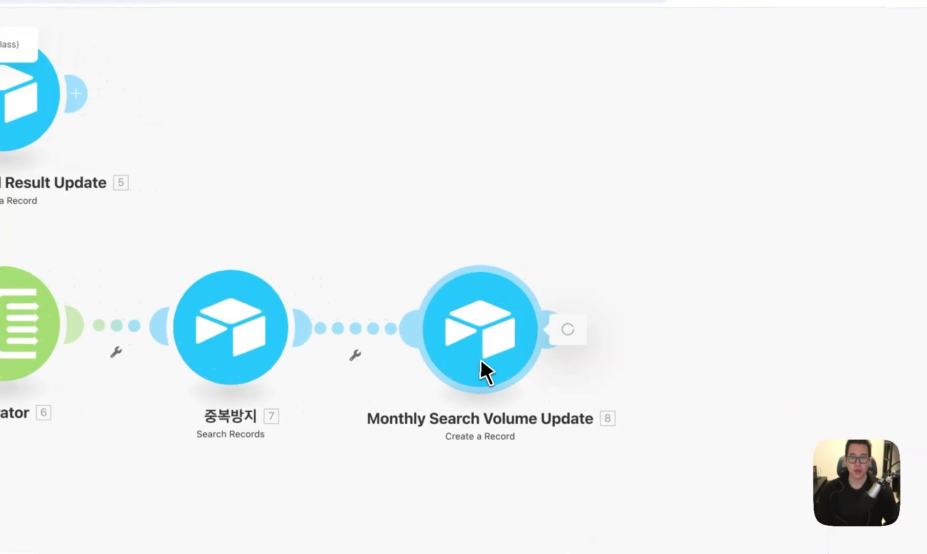
# Set the target table of the Monthly Search Volume Update module to Monthly Search Volume
pyautogui.click(491, 318)
pyautogui.scroll(-2, 560, 333)
pyautogui.click(562, 204)
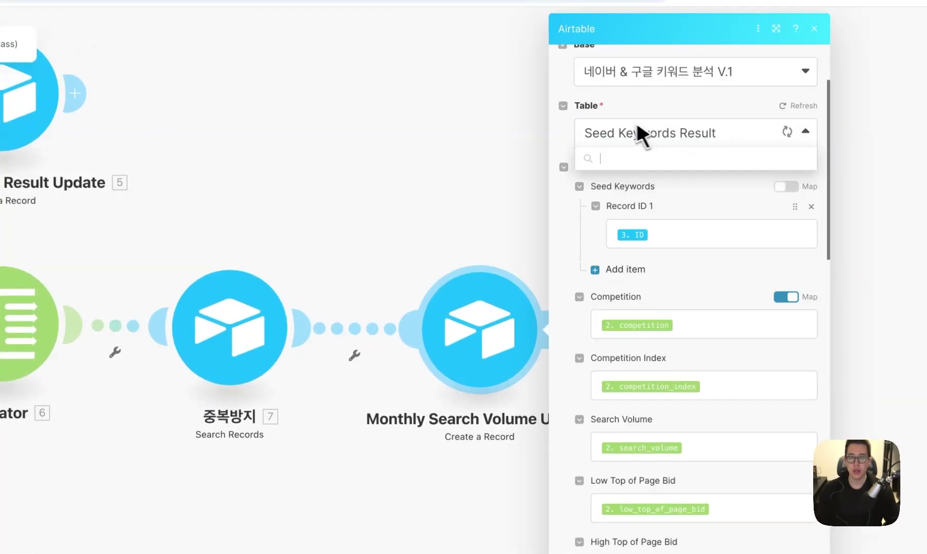
pyautogui.click(673, 257)
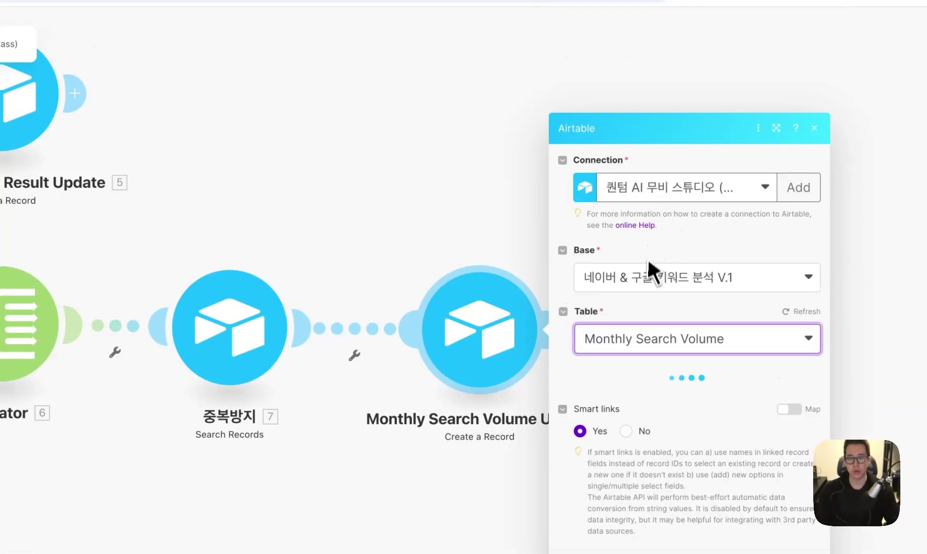
# Map the record's Year, Month and Search Volume fields to Iterator 6's year, month and search_volume
pyautogui.click(605, 269)
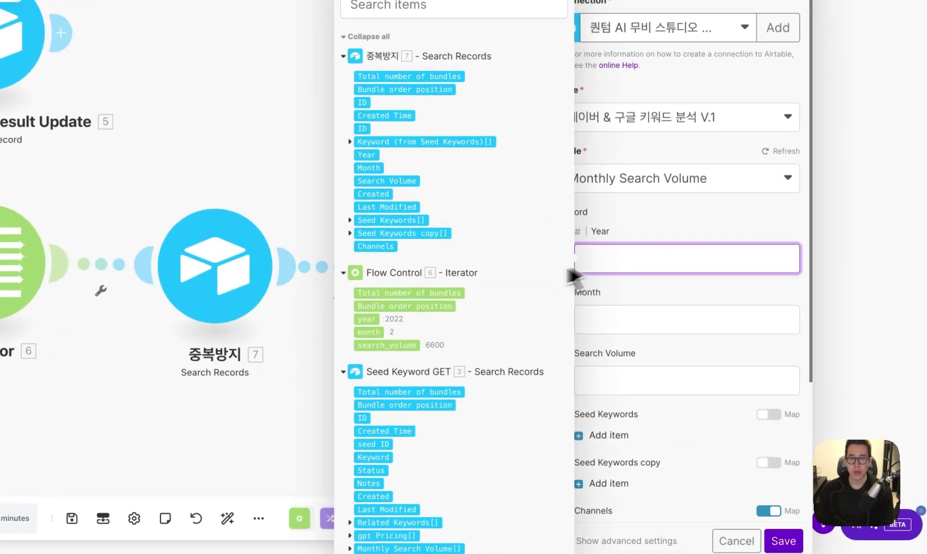
pyautogui.click(378, 319)
pyautogui.click(718, 323)
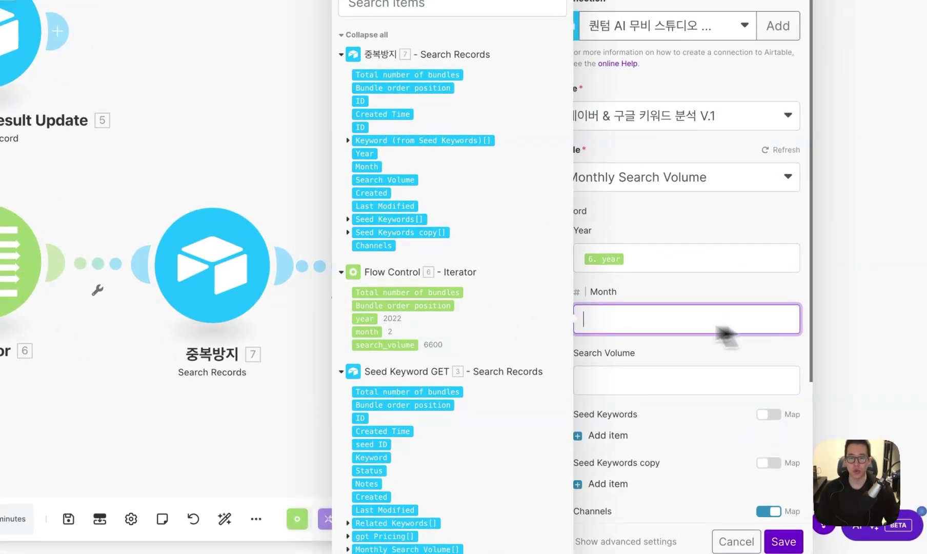
pyautogui.click(575, 380)
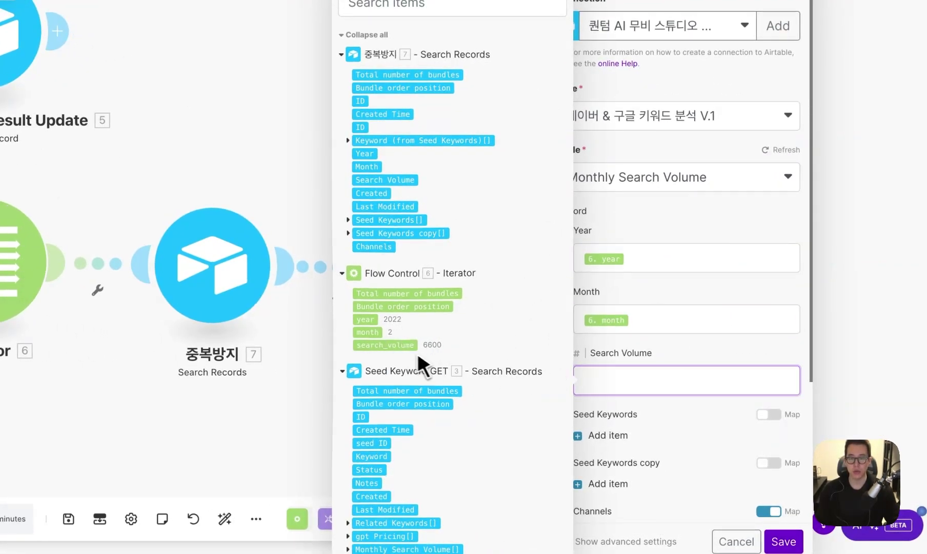
pyautogui.click(413, 349)
pyautogui.click(586, 356)
# Add one Seed Keywords record ID and map it to the ID from Seed Keyword GET (3. ID)
pyautogui.scroll(-4, 659, 267)
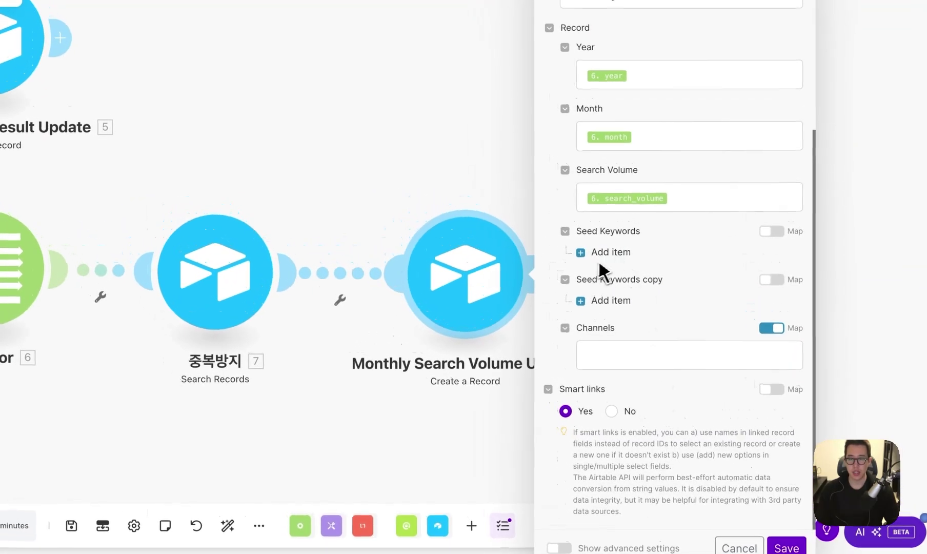
pyautogui.click(605, 253)
pyautogui.click(627, 280)
pyautogui.scroll(-8, 472, 277)
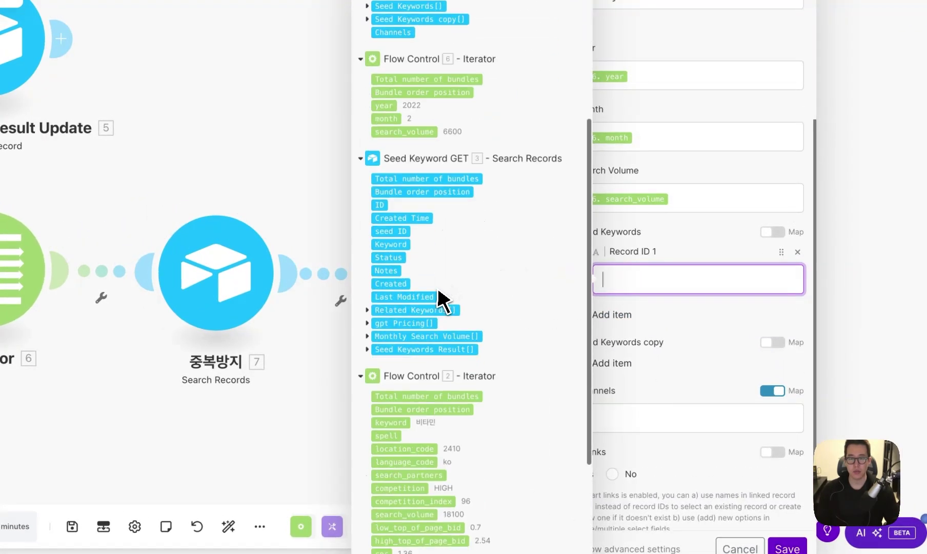
pyautogui.scroll(8, 513, 325)
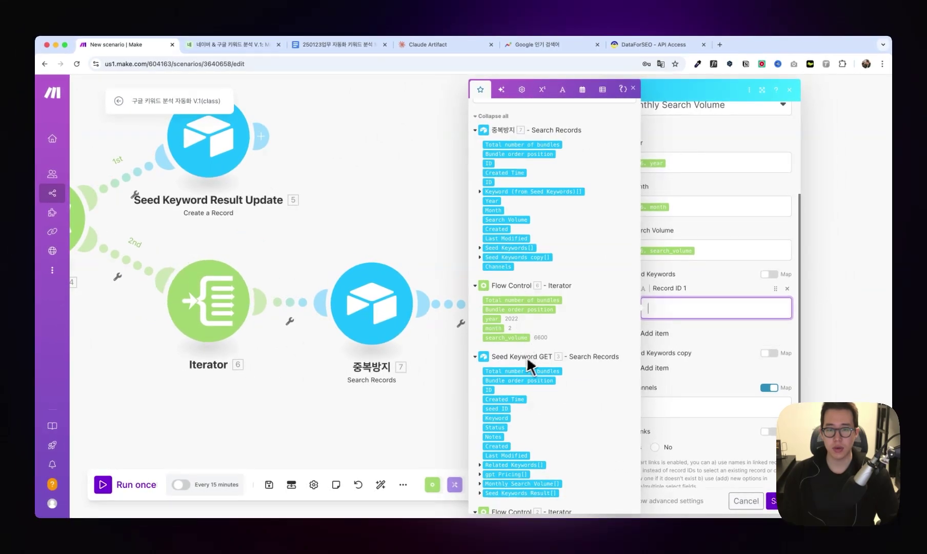
pyautogui.click(488, 390)
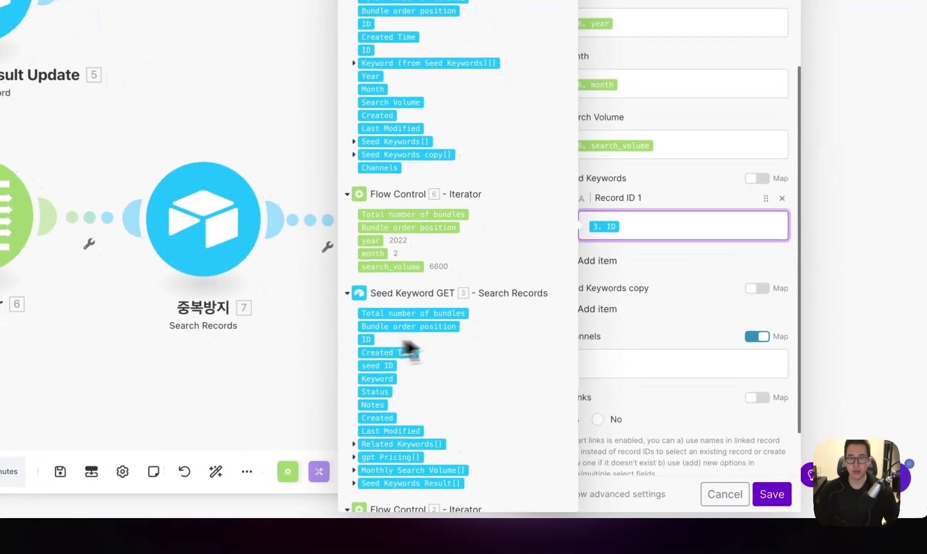
pyautogui.click(669, 372)
# Turn off mapping for Channels, select Google as its value and save the module
pyautogui.click(757, 336)
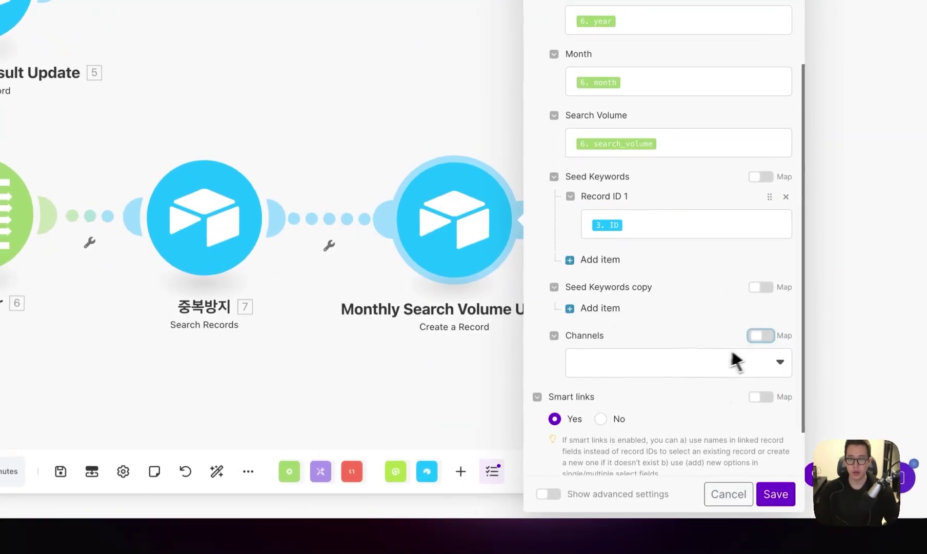
pyautogui.click(735, 362)
pyautogui.click(623, 383)
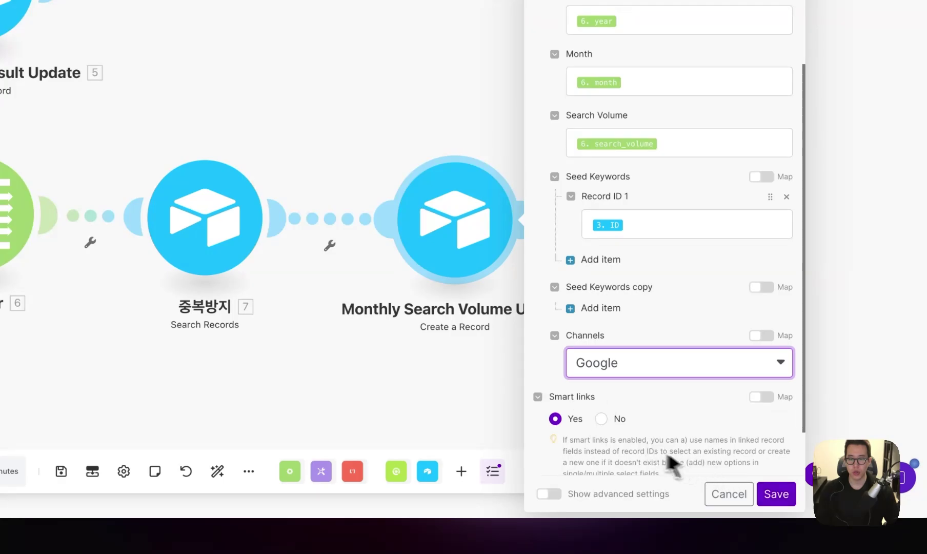
pyautogui.click(745, 494)
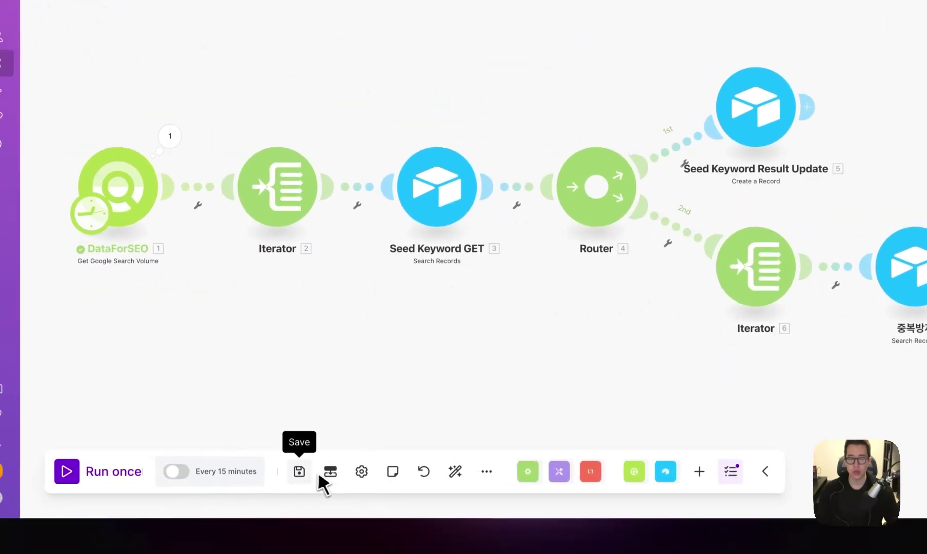
# Run the scenario once, then check the 비타민 record in Airtable's Seed Keywords Result table
pyautogui.click(116, 470)
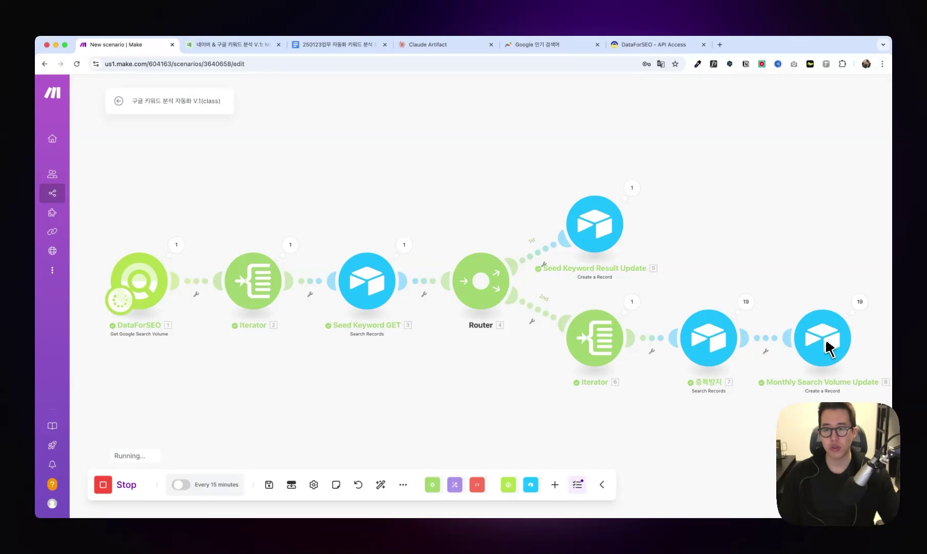
pyautogui.click(231, 45)
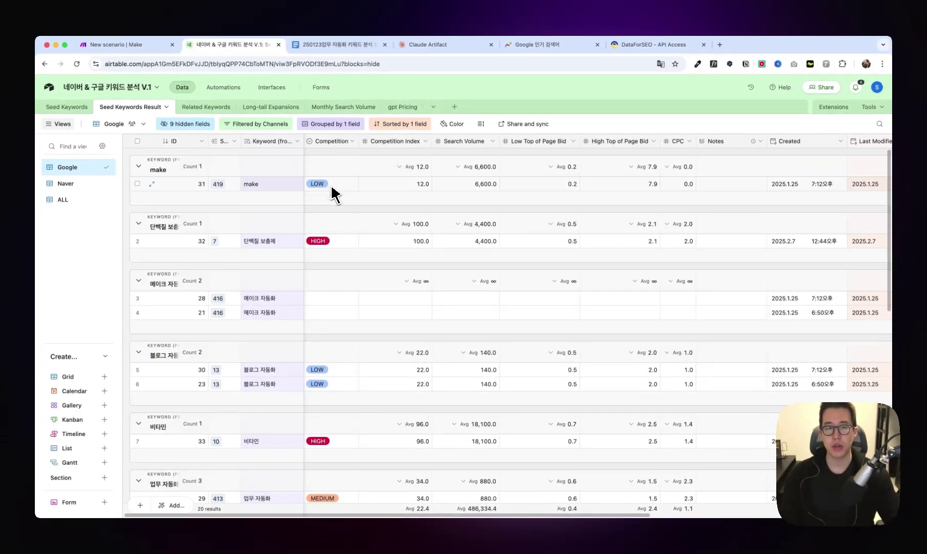
pyautogui.scroll(-5, 339, 200)
pyautogui.click(336, 240)
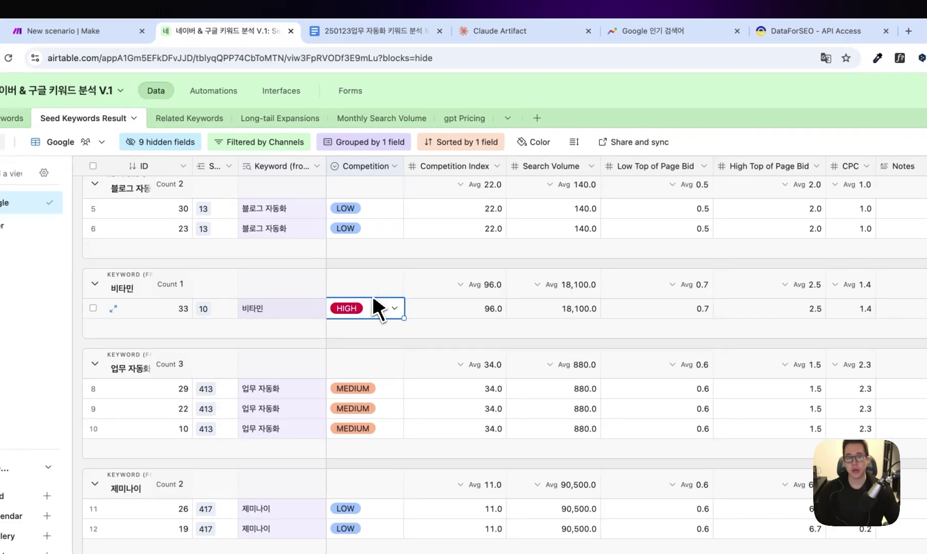
pyautogui.click(445, 310)
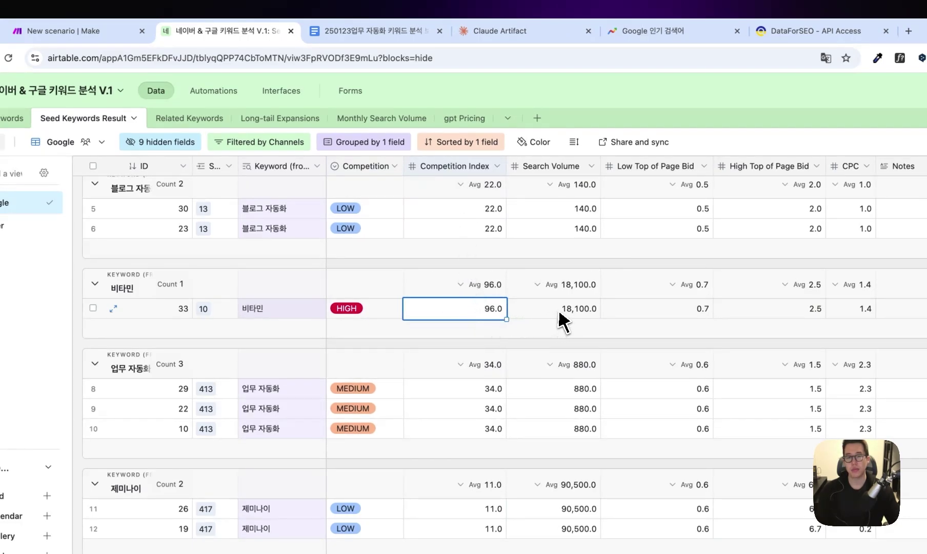
# Duplicate the 클로드 view in the Monthly Search Volume table and name the copy 비타민
pyautogui.click(341, 120)
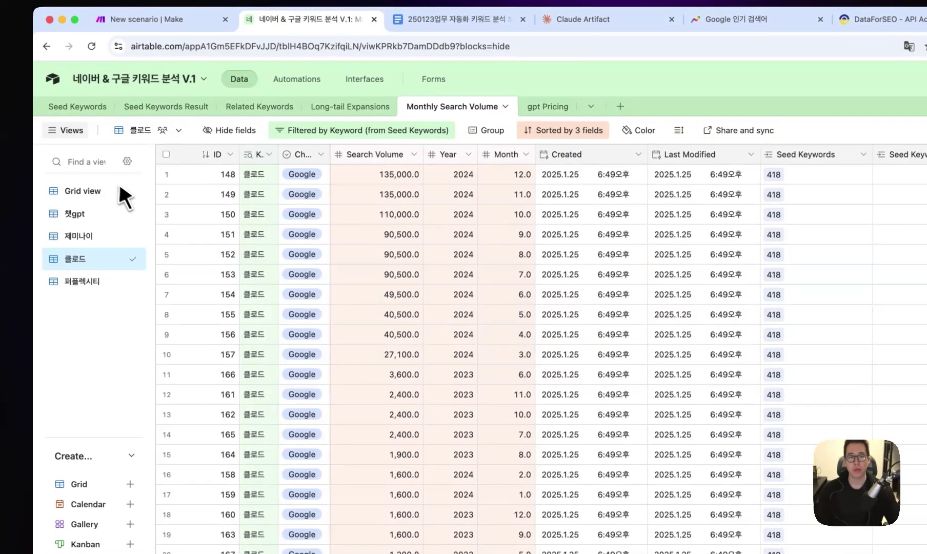
pyautogui.rightClick(18, 270)
pyautogui.click(205, 329)
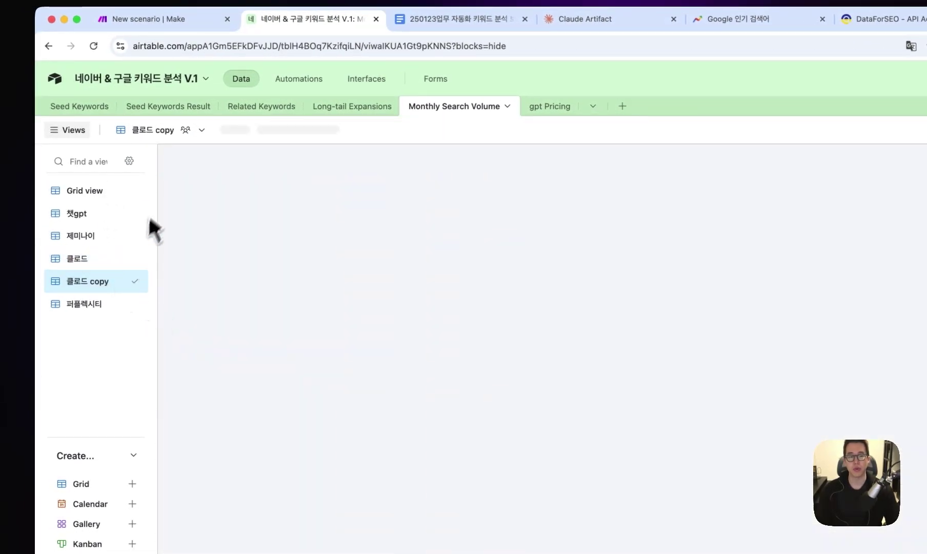
pyautogui.write('비타민')
pyautogui.press('Return')
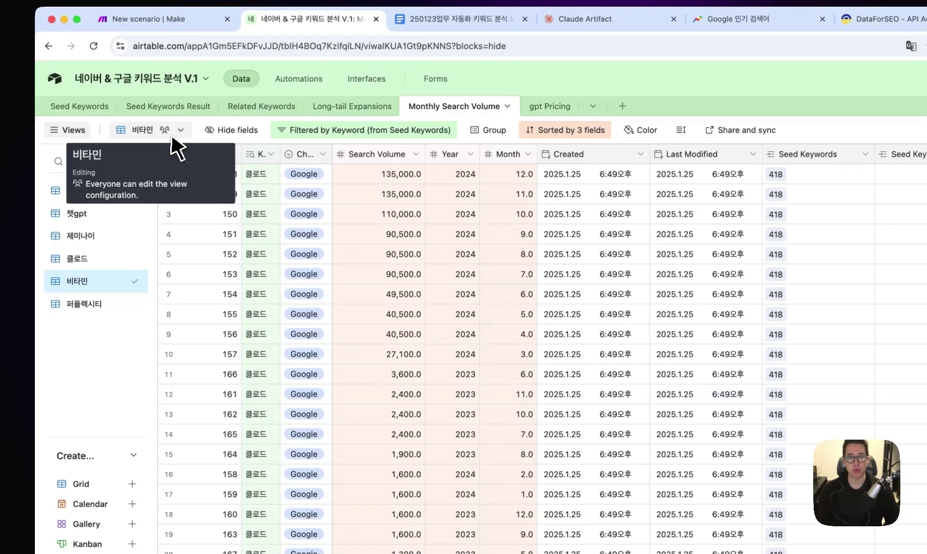
# Change the 비타민 view's filter so that Keyword (from Seed Keywords) is 비타민
pyautogui.click(528, 128)
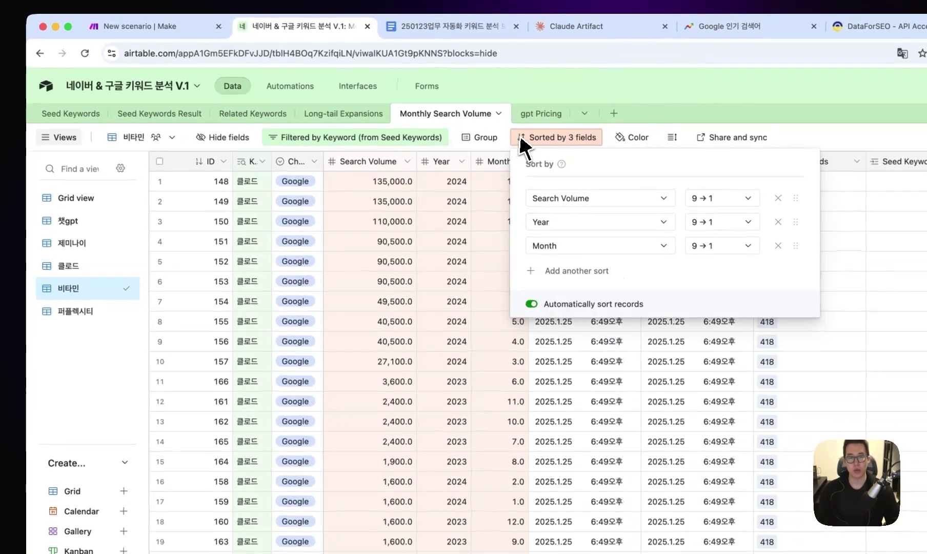
pyautogui.press('Escape')
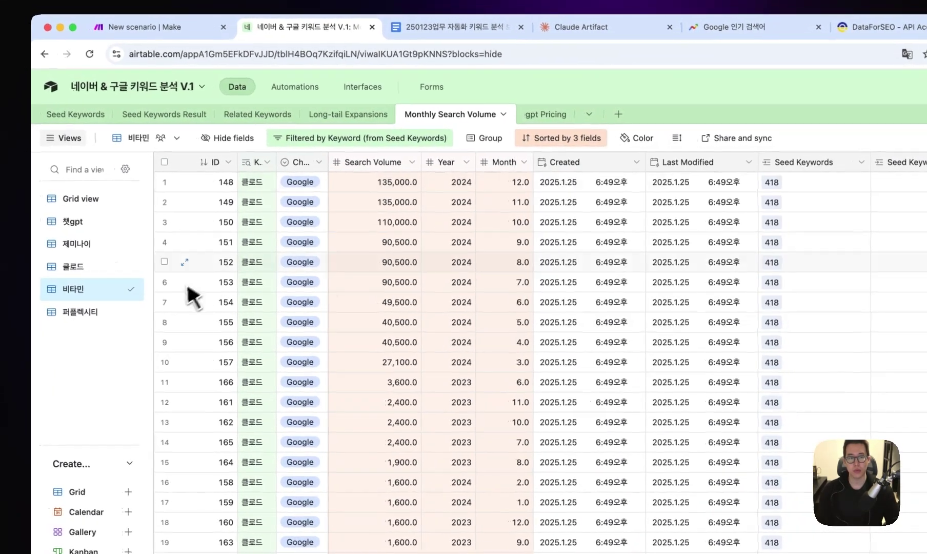
pyautogui.click(370, 138)
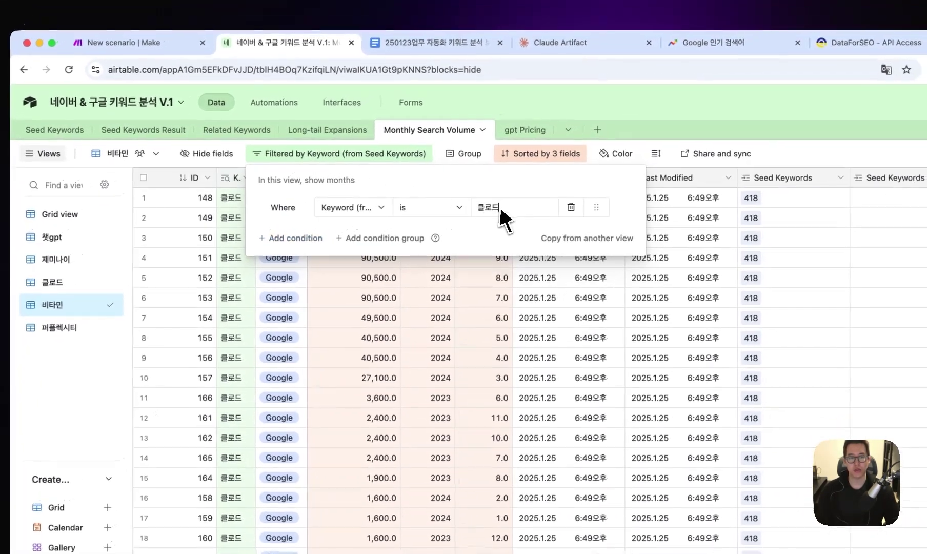
pyautogui.doubleClick(538, 195)
pyautogui.press('BackSpace')
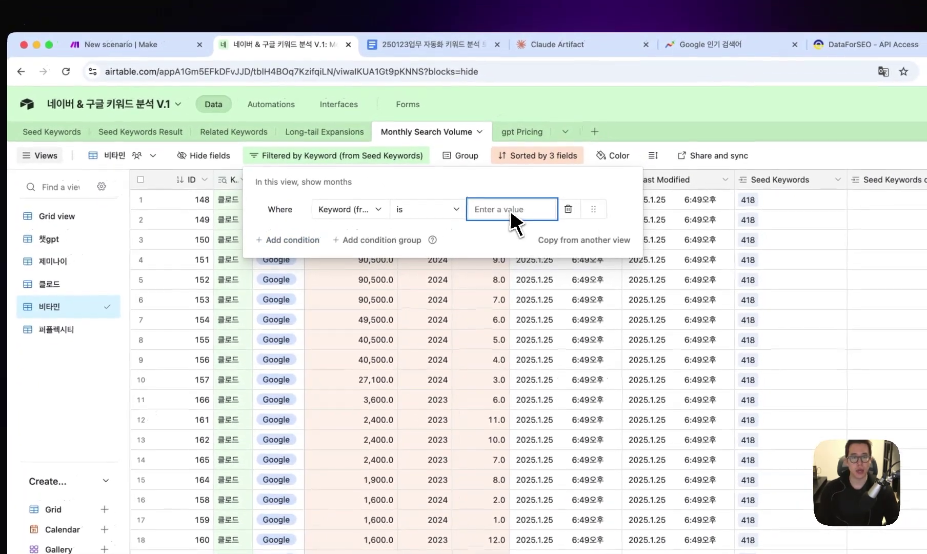
pyautogui.write('빔')
pyautogui.write('민')
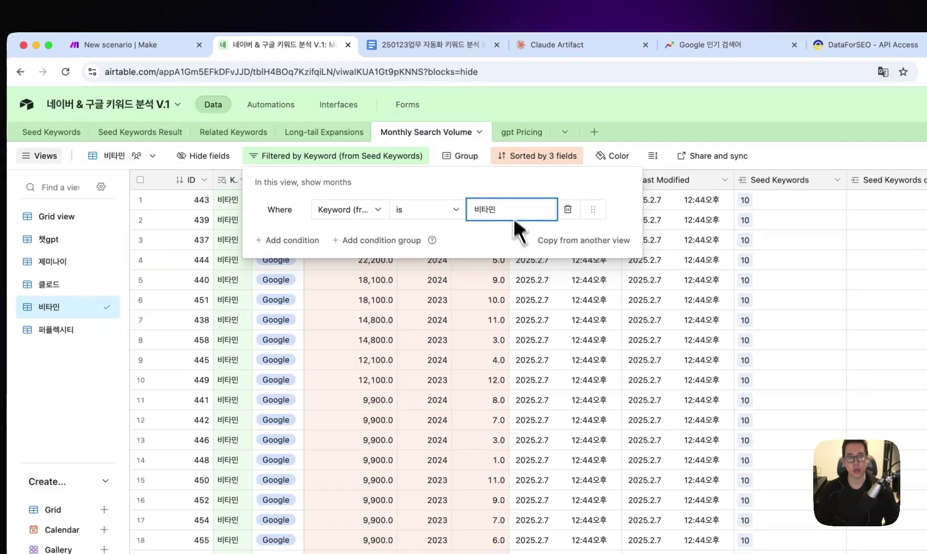
pyautogui.press('Escape')
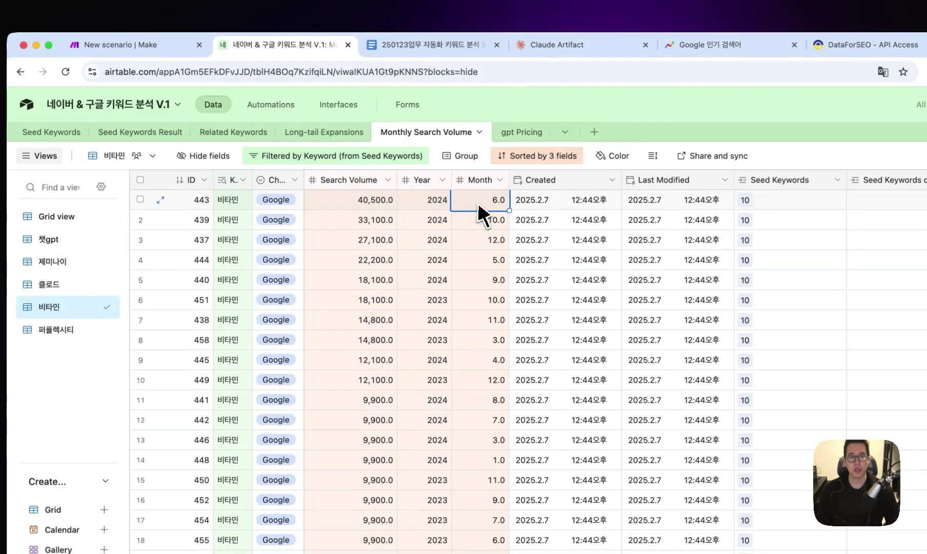
# Examine the 비타민 monthly volumes, then the 단백질 보충제 record's competition and search volume in Seed Keywords Result
pyautogui.click(383, 216)
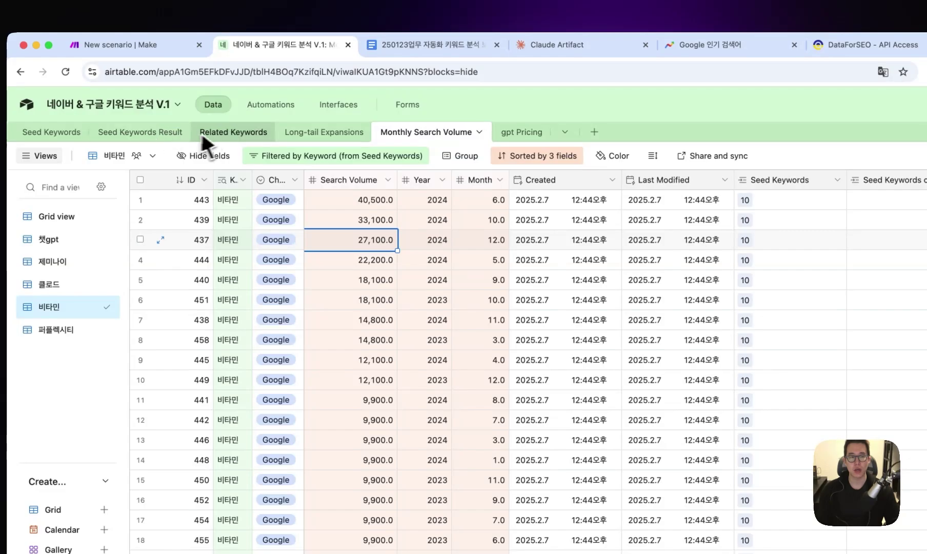
pyautogui.click(226, 134)
pyautogui.click(181, 135)
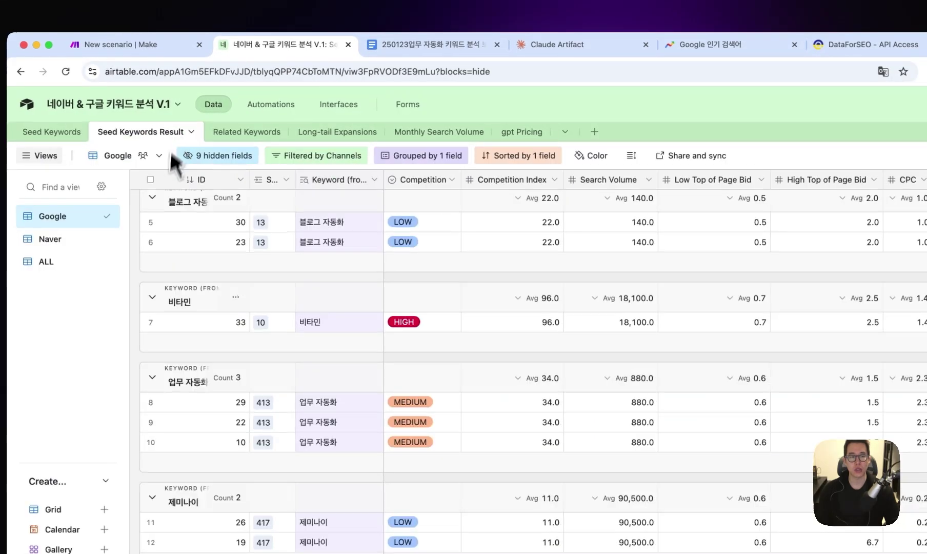
pyautogui.scroll(5, 308, 328)
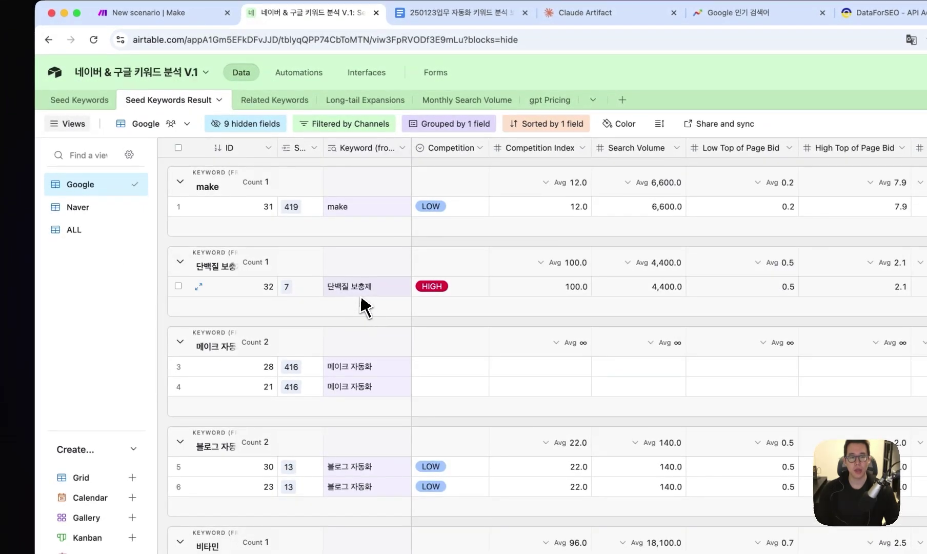
pyautogui.click(365, 290)
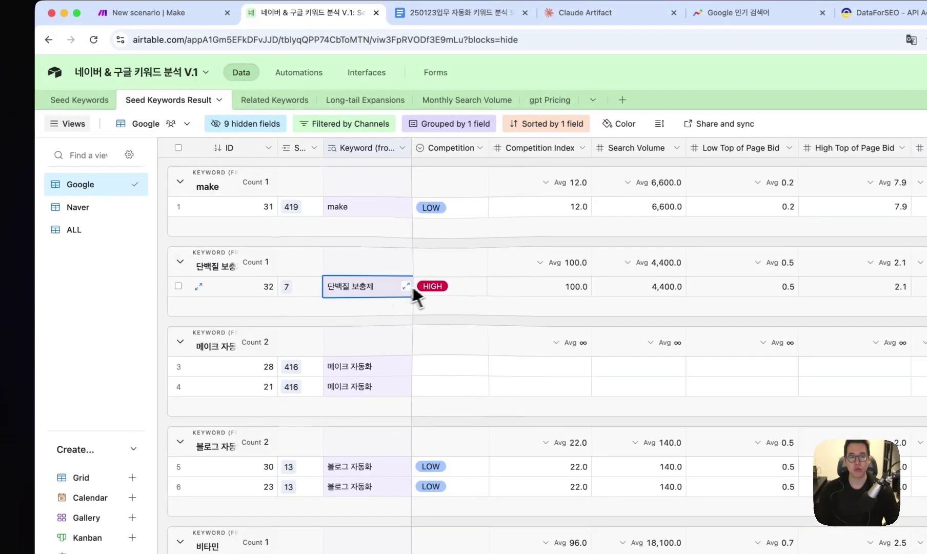
pyautogui.click(417, 287)
pyautogui.click(629, 290)
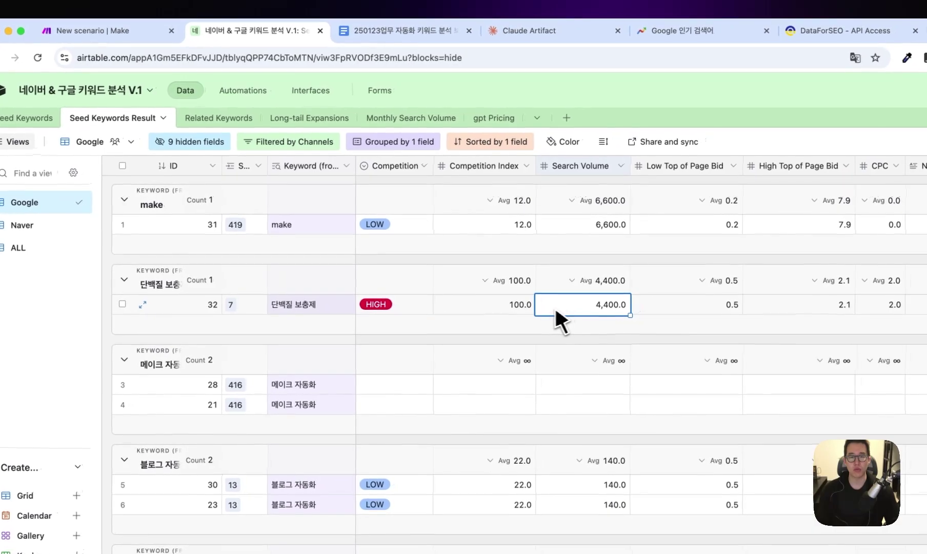
# Duplicate the 비타민 view in the Monthly Search Volume table and name the copy 단백질 보충제
pyautogui.click(363, 123)
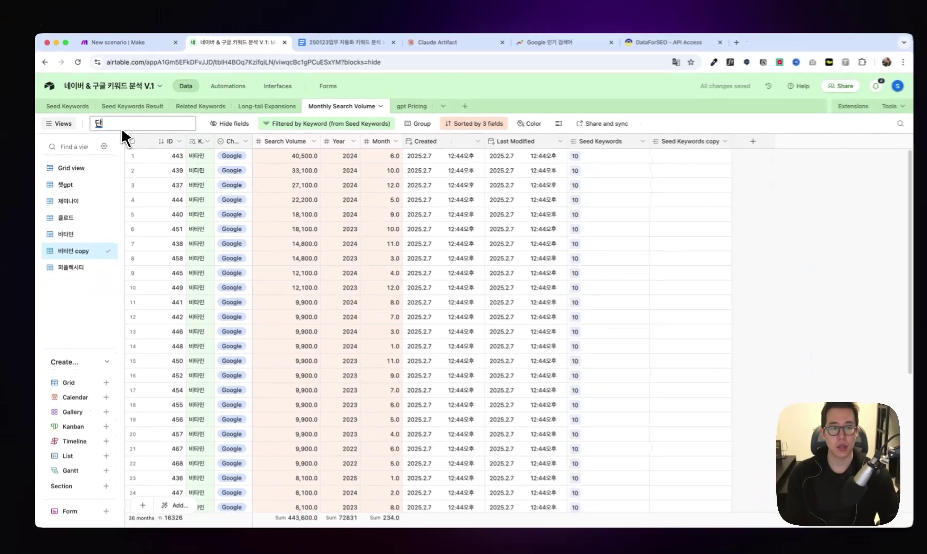
pyautogui.write('단백질 보충제')
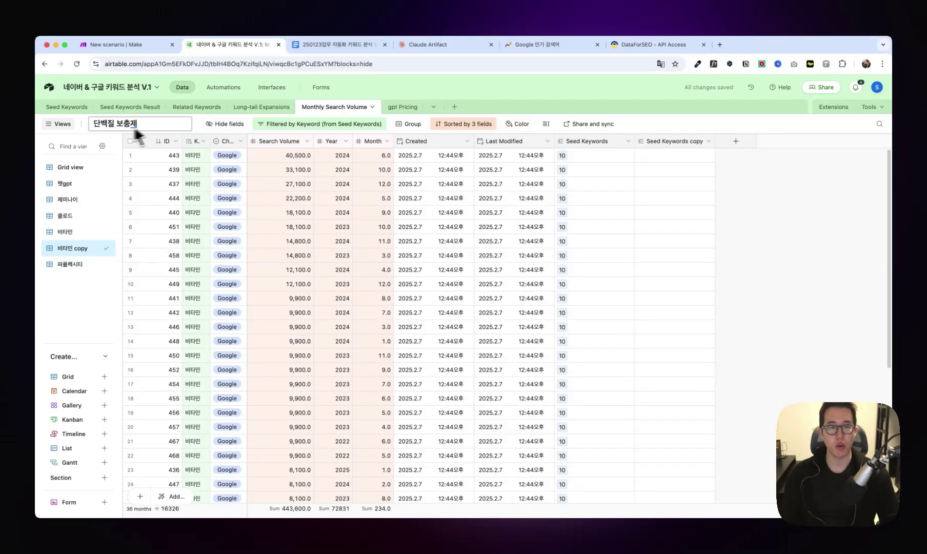
pyautogui.press('Return')
# Filter the 단백질 보충제 view to Keyword (from Seed Keywords) is 단백질 보충제 and check its highest monthly search volumes
pyautogui.click(285, 124)
pyautogui.doubleClick(391, 165)
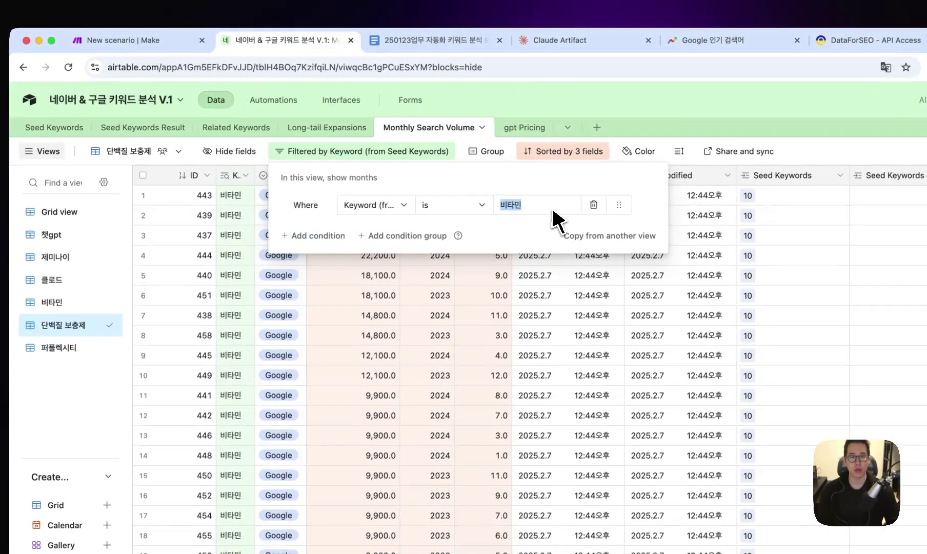
pyautogui.write('단백지')
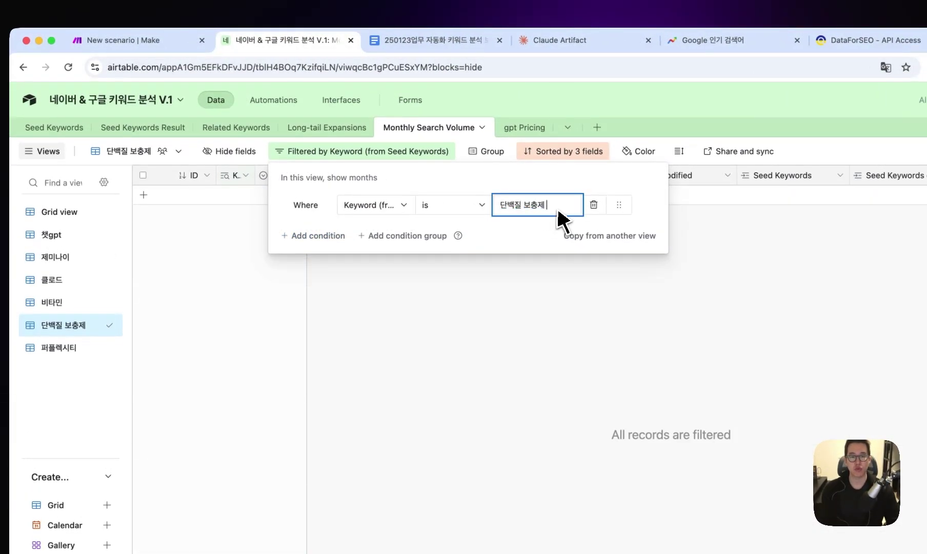
pyautogui.write(' 보충제')
pyautogui.click(524, 269)
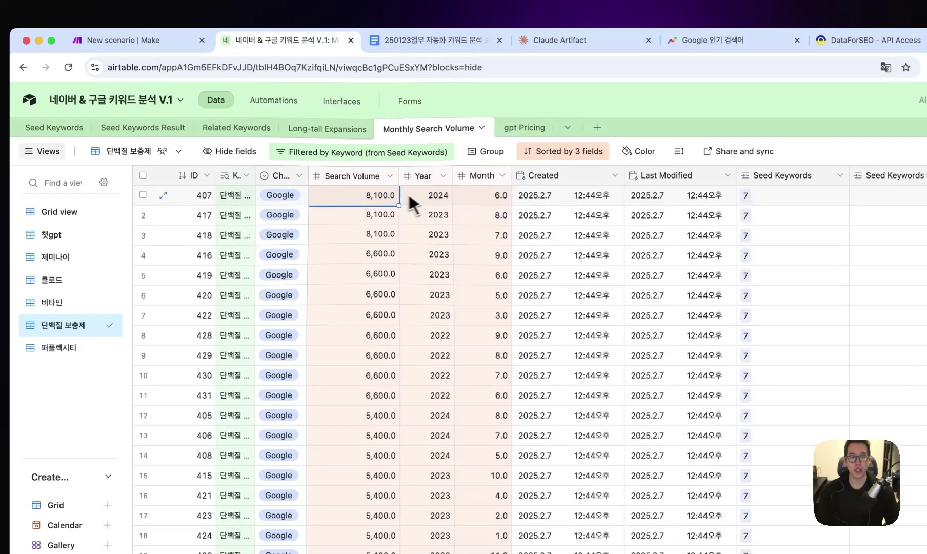
pyautogui.click(381, 215)
pyautogui.click(373, 235)
pyautogui.click(377, 218)
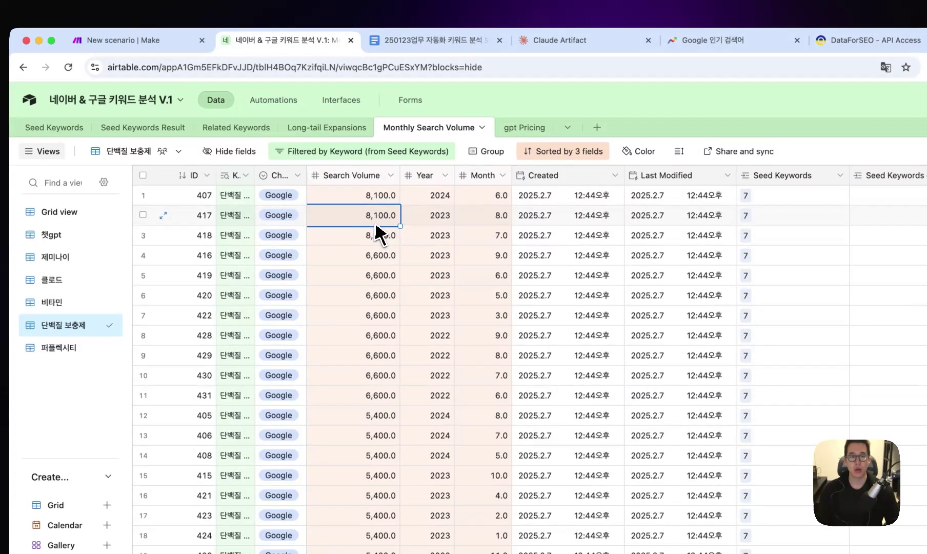
pyautogui.click(373, 201)
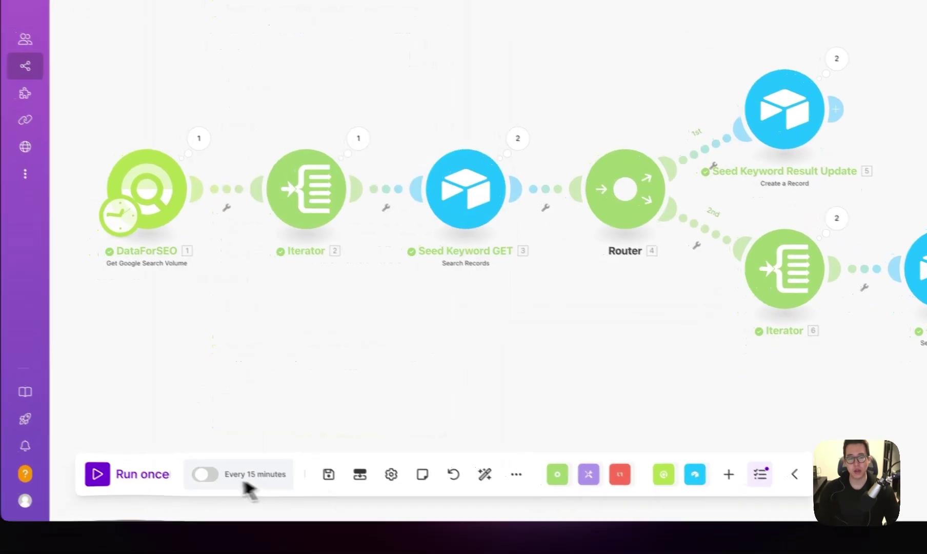
# Run the Make scenario once and check the new records in Airtable's Seed Keywords Result table
pyautogui.click(81, 506)
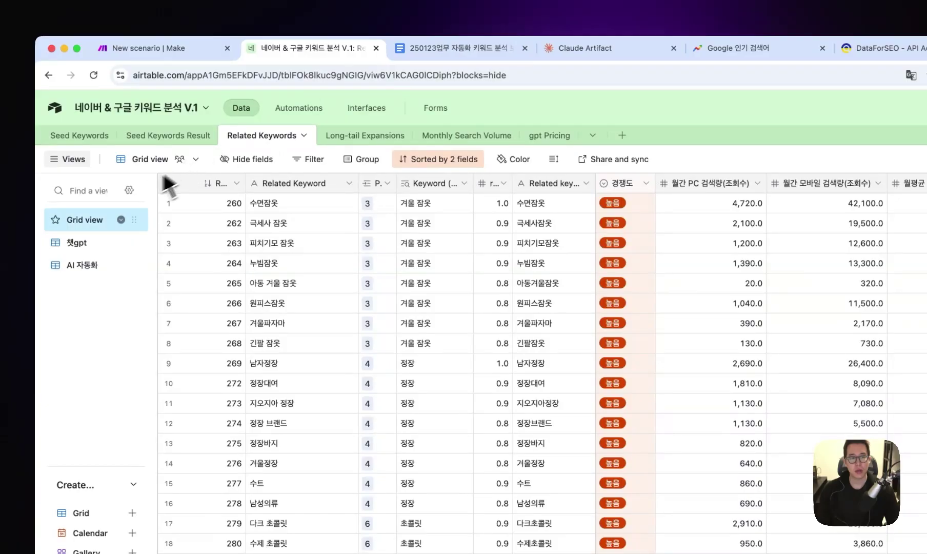
pyautogui.click(174, 135)
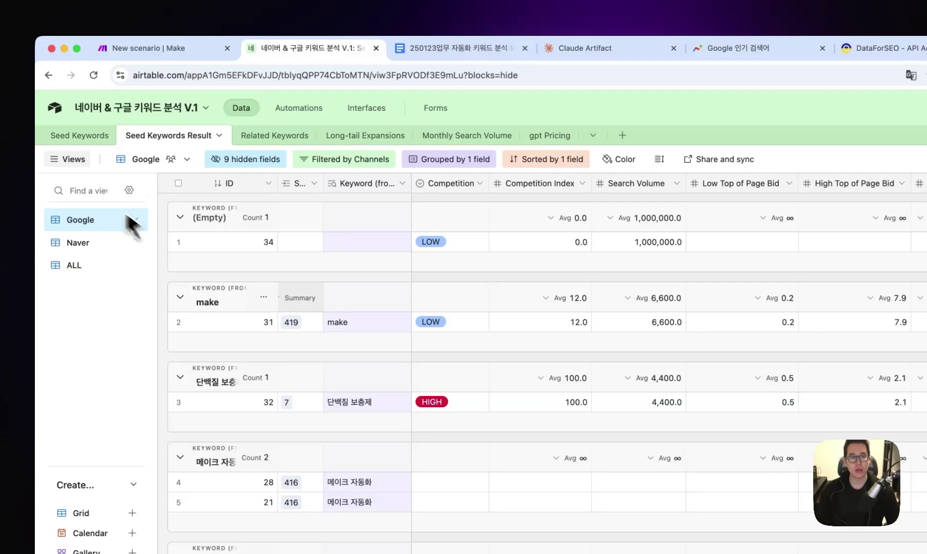
pyautogui.scroll(-10, 362, 441)
pyautogui.scroll(10, 399, 396)
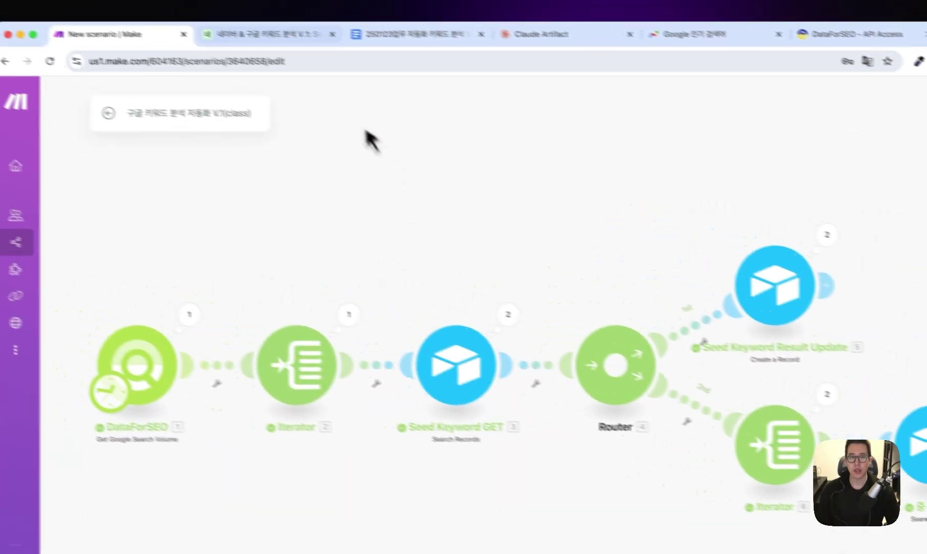
pyautogui.click(232, 46)
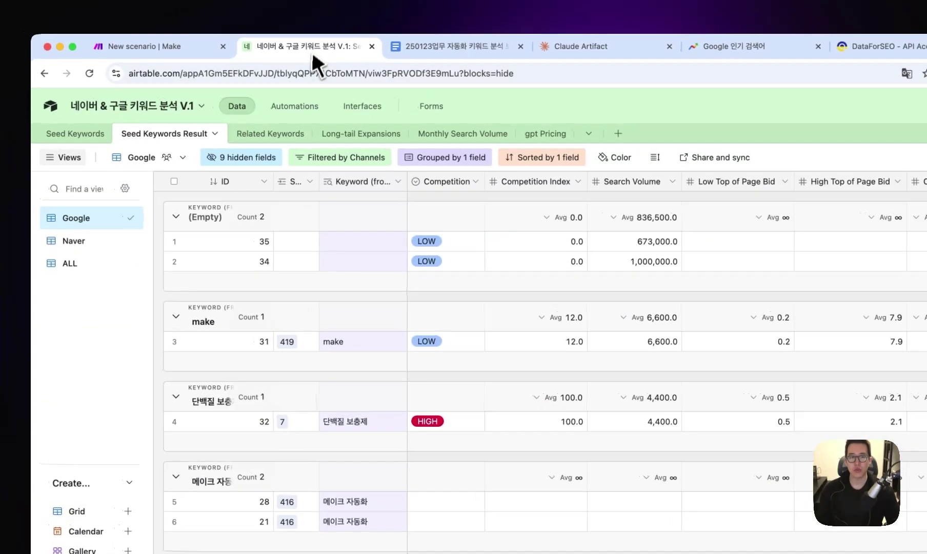
# Add a record with the keyword 윤석열 to the Seed Keywords table
pyautogui.click(87, 134)
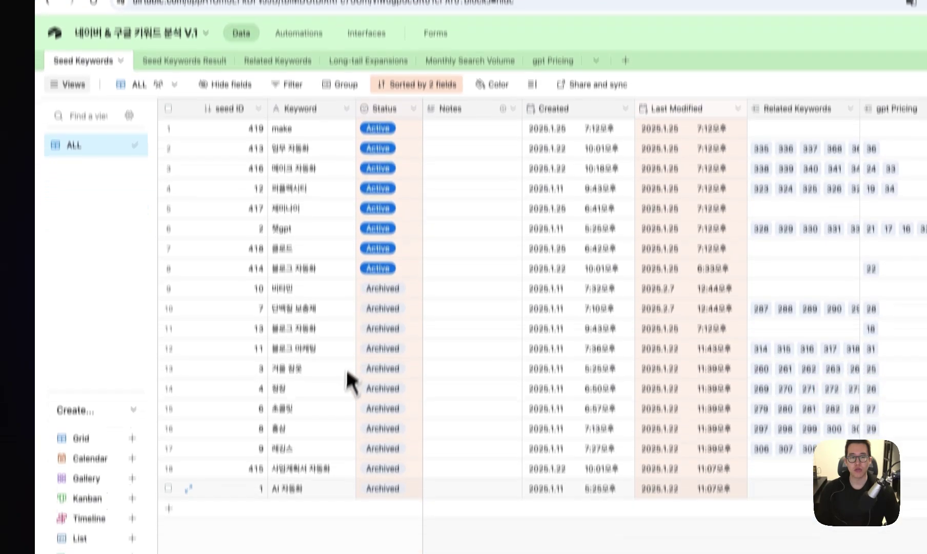
pyautogui.click(271, 450)
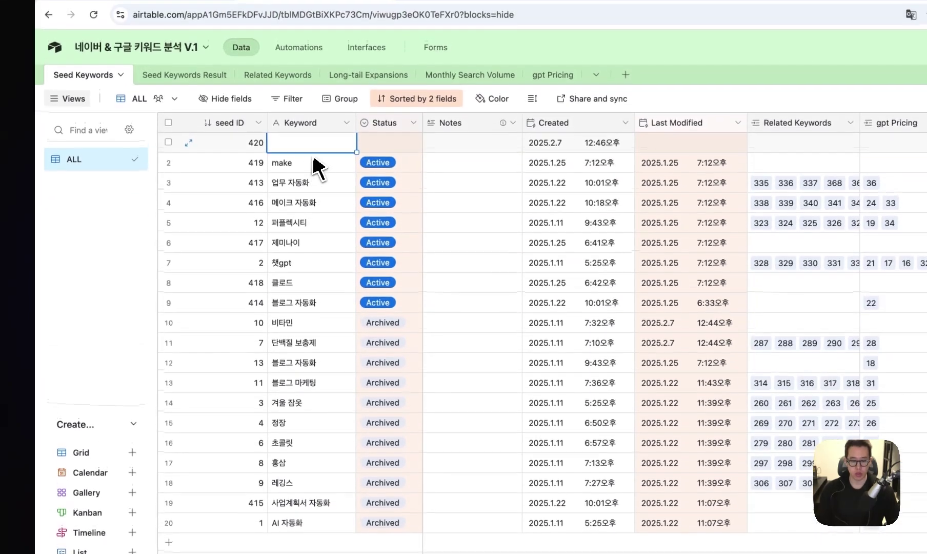
pyautogui.click(314, 76)
pyautogui.write('ㅇㅠㄴ')
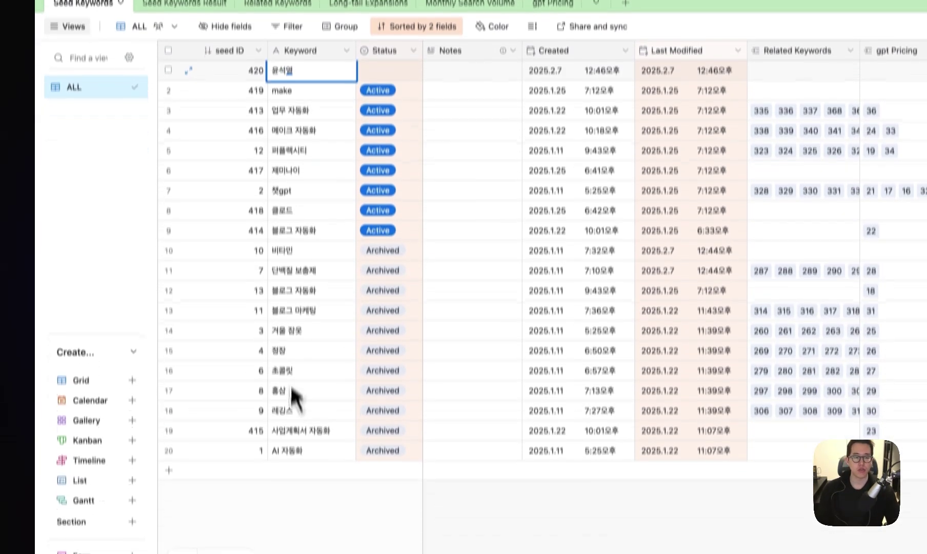
# Add a record with the keyword 이재명 to Seed Keywords and set the Status of both new keywords to Active
pyautogui.click(333, 544)
pyautogui.write('ㅇ')
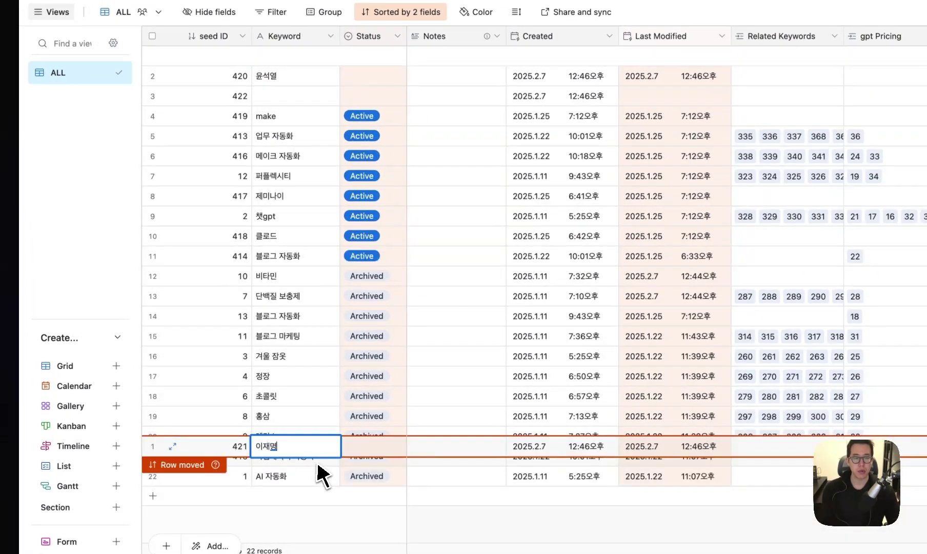
pyautogui.write('재명')
pyautogui.click(316, 464)
pyautogui.click(372, 56)
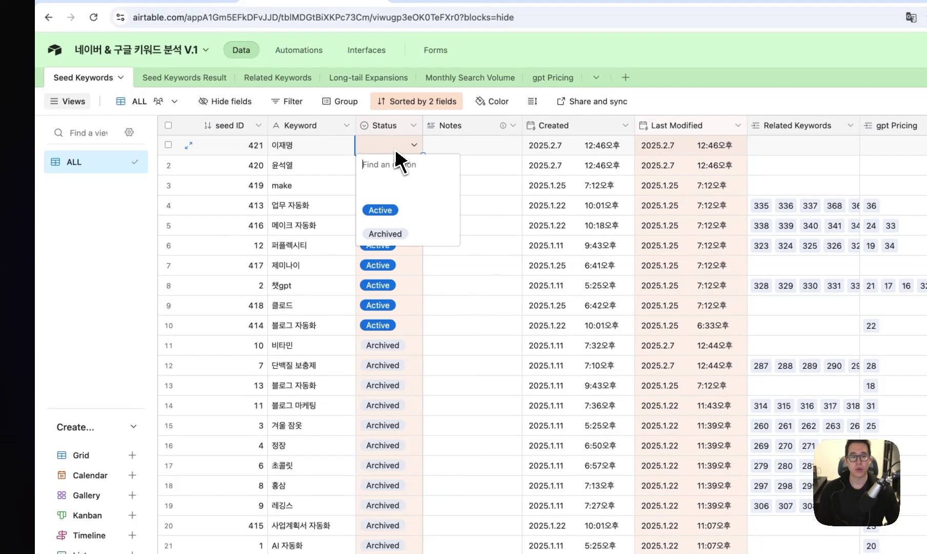
pyautogui.click(386, 193)
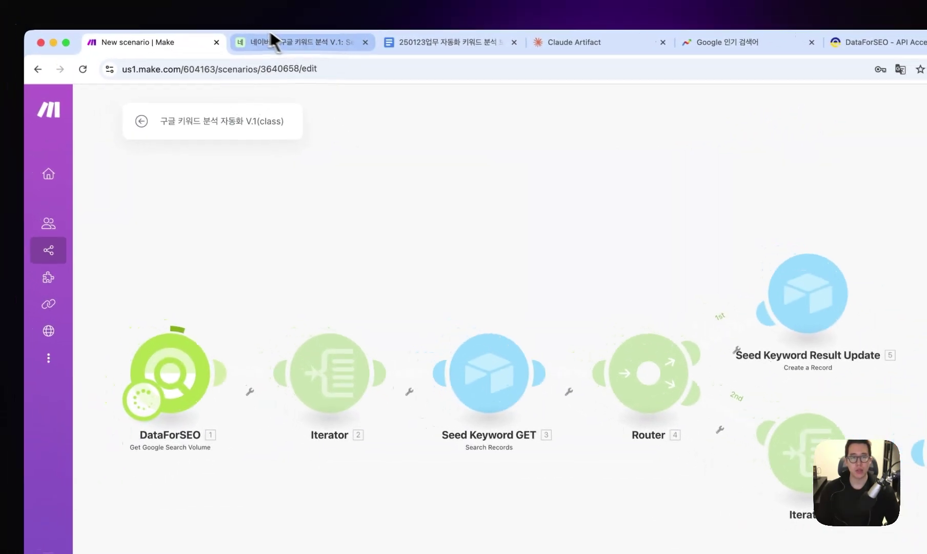
# Switch back to Airtable and compare the 윤석열 and 이재명 search volumes in the Seed Keywords Result table
pyautogui.click(271, 36)
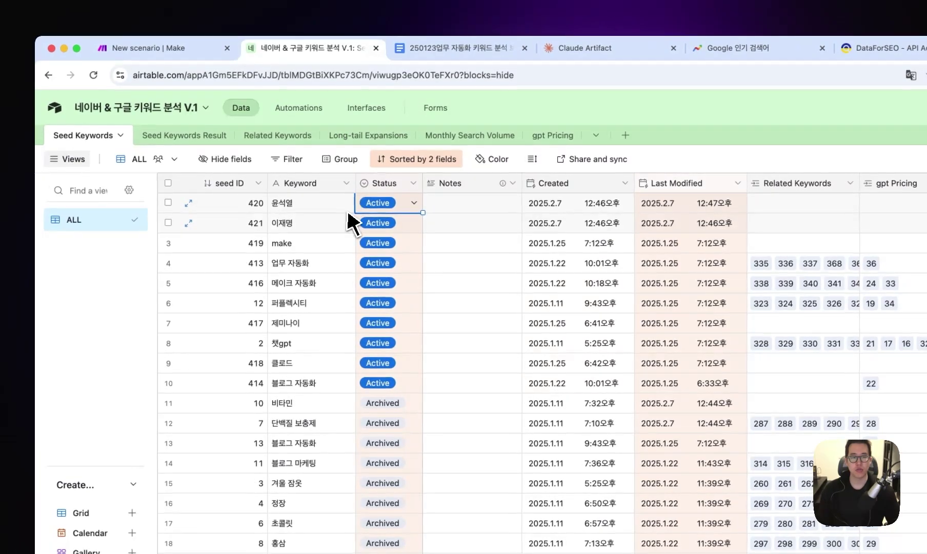
pyautogui.click(332, 207)
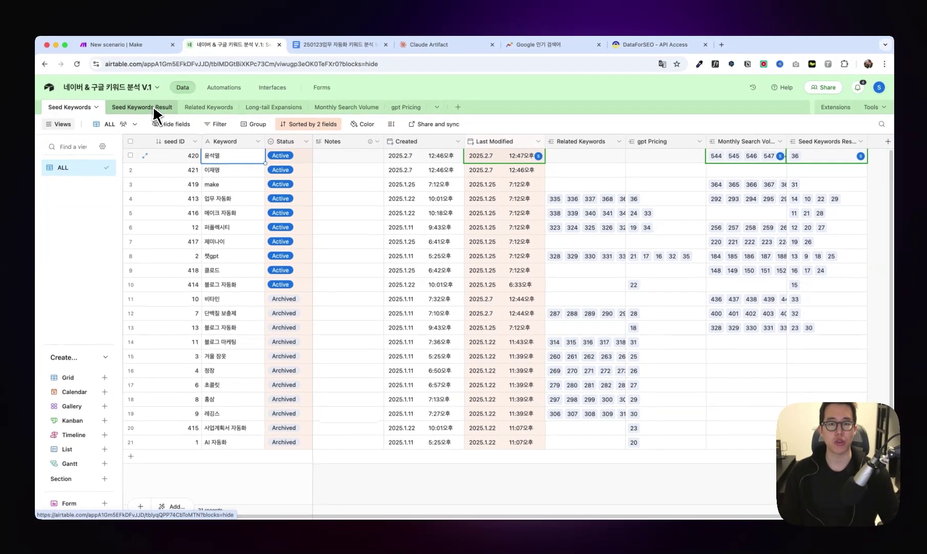
pyautogui.click(153, 108)
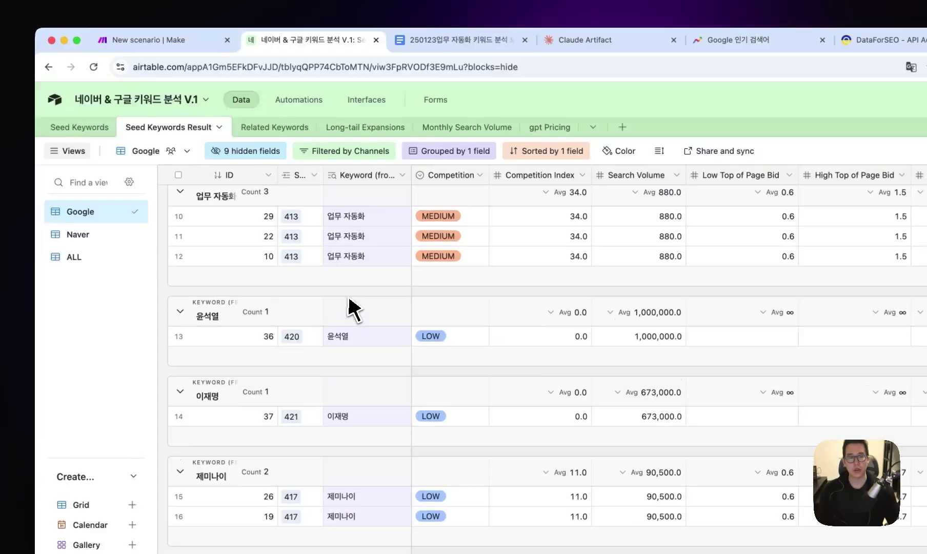
pyautogui.click(475, 342)
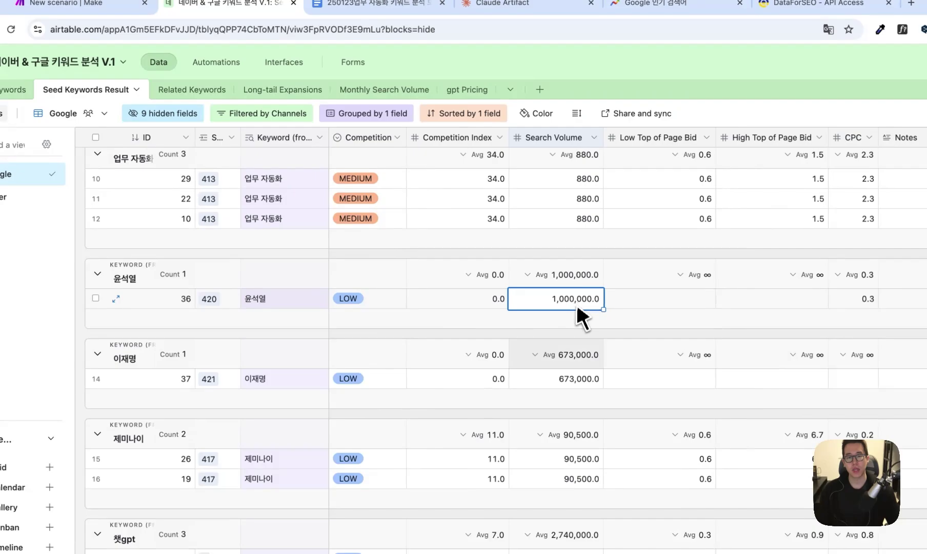
pyautogui.click(584, 378)
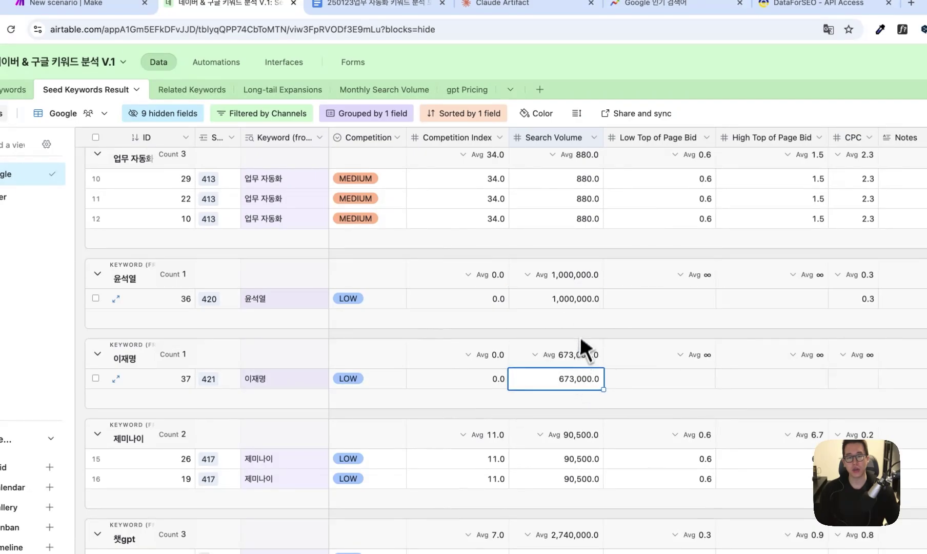
pyautogui.press('Down')
pyautogui.click(584, 302)
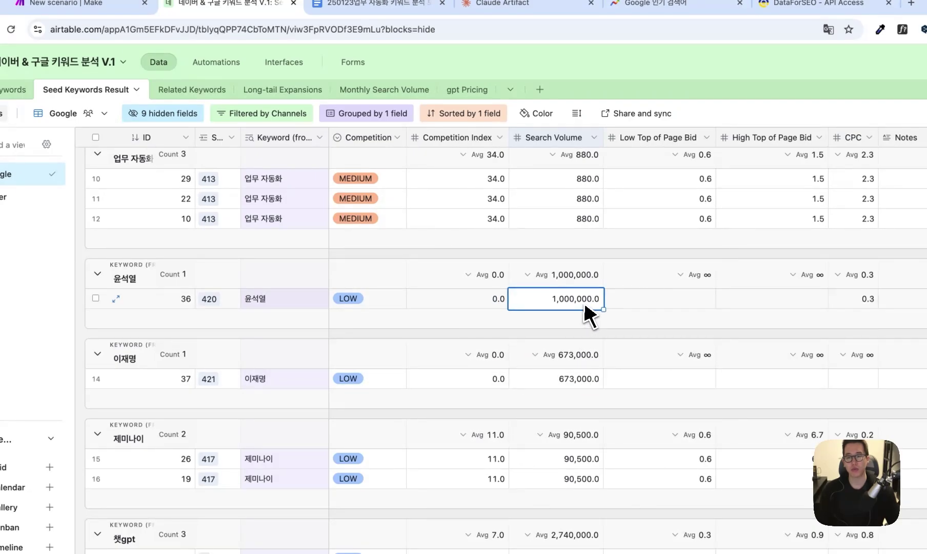
# Duplicate the 단백질 보충제 view in the Monthly Search Volume table and name the copy 윤석열
pyautogui.click(384, 89)
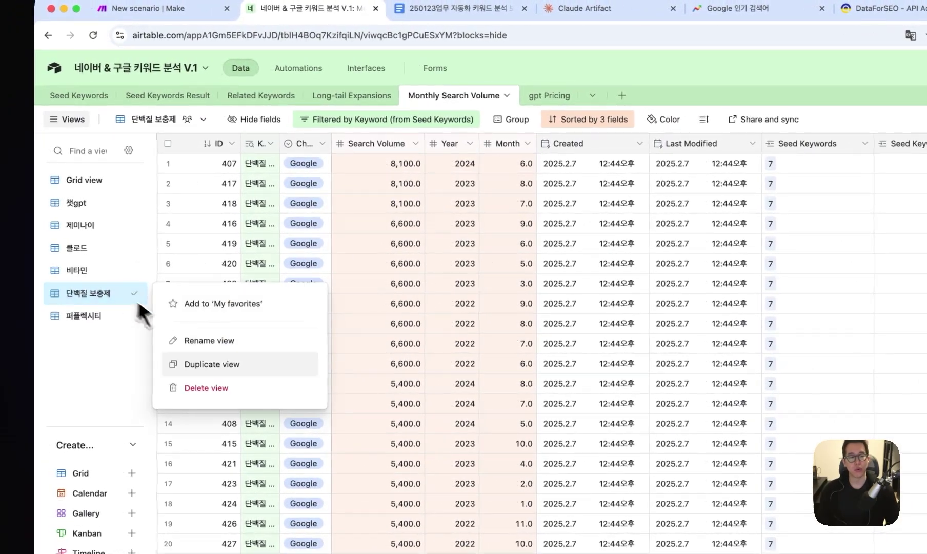
pyautogui.click(216, 363)
pyautogui.write('윤스')
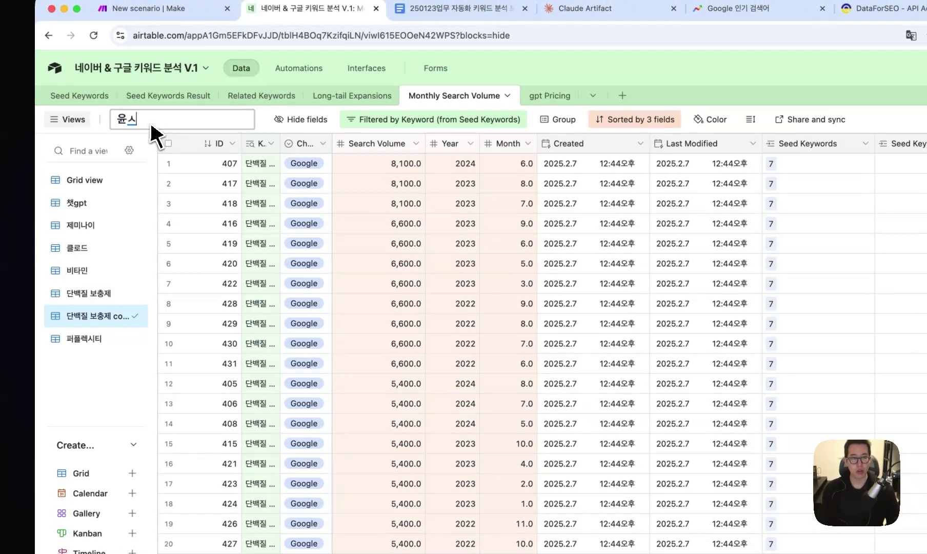
pyautogui.write('ㄱ열')
pyautogui.press('Return')
# Filter the 윤석열 view to Keyword (from Seed Keywords) is 윤석열 and check its peak month's search volume
pyautogui.click(364, 120)
pyautogui.tripleClick(545, 177)
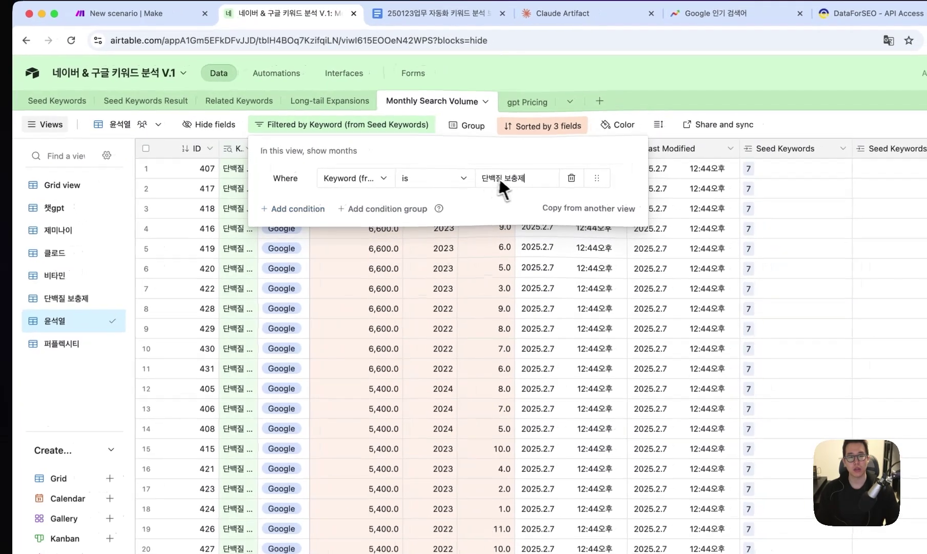
pyautogui.write('ㅇㅠㄴ석열')
pyautogui.press('Escape')
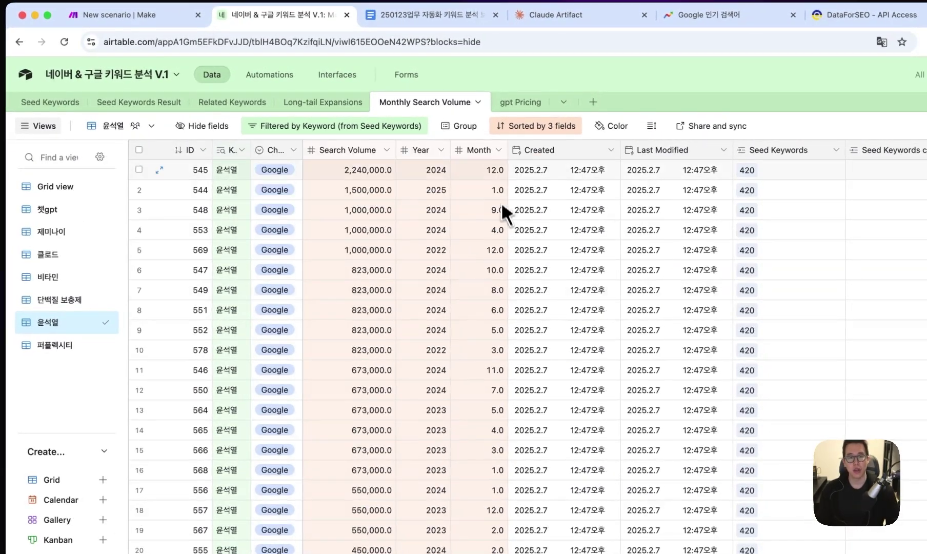
pyautogui.click(476, 177)
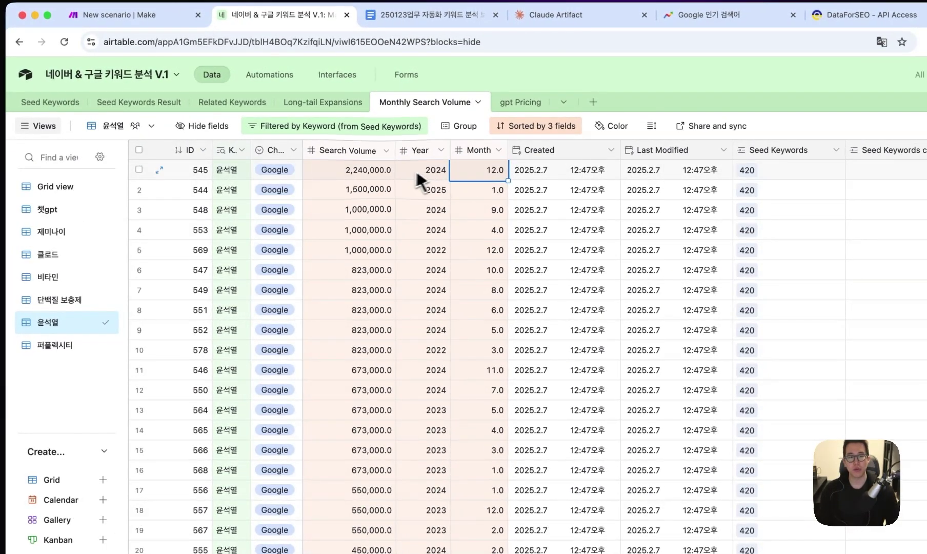
pyautogui.click(384, 177)
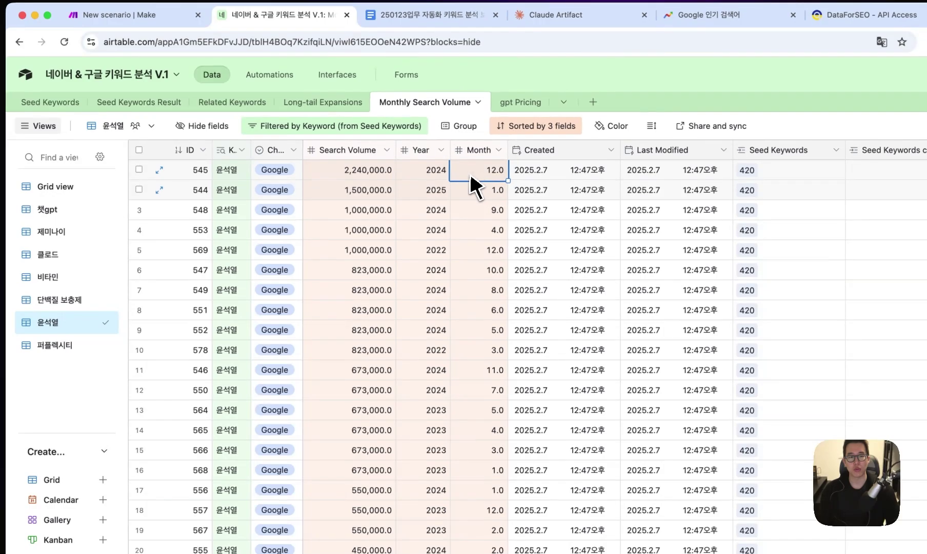
# Duplicate the 윤석열 view and name the copy 이재명
pyautogui.rightClick(105, 322)
pyautogui.click(221, 365)
pyautogui.write('이재명')
pyautogui.press('Return')
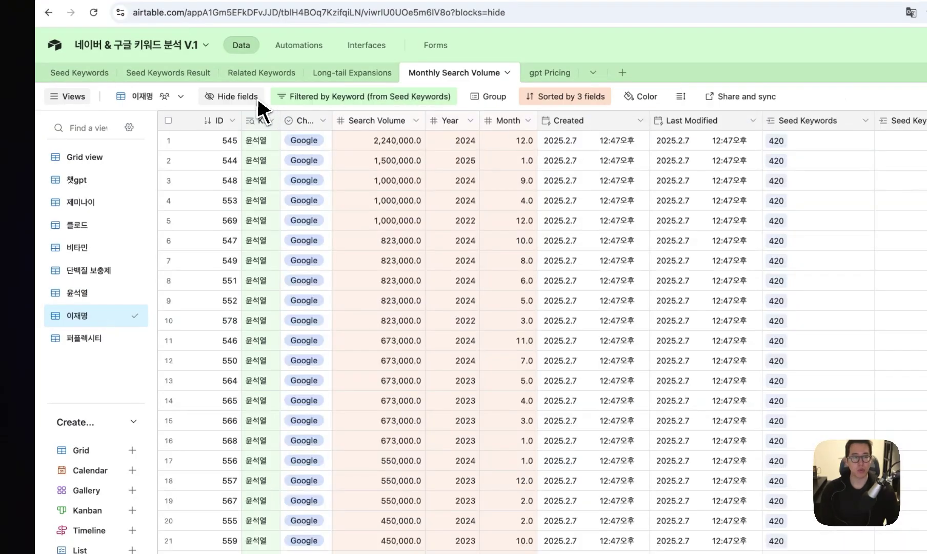
# Filter the 이재명 view to Keyword (from Seed Keywords) is 이재명 and check its peak month's search volume
pyautogui.click(286, 99)
pyautogui.doubleClick(537, 157)
pyautogui.write('이재명')
pyautogui.press('Escape')
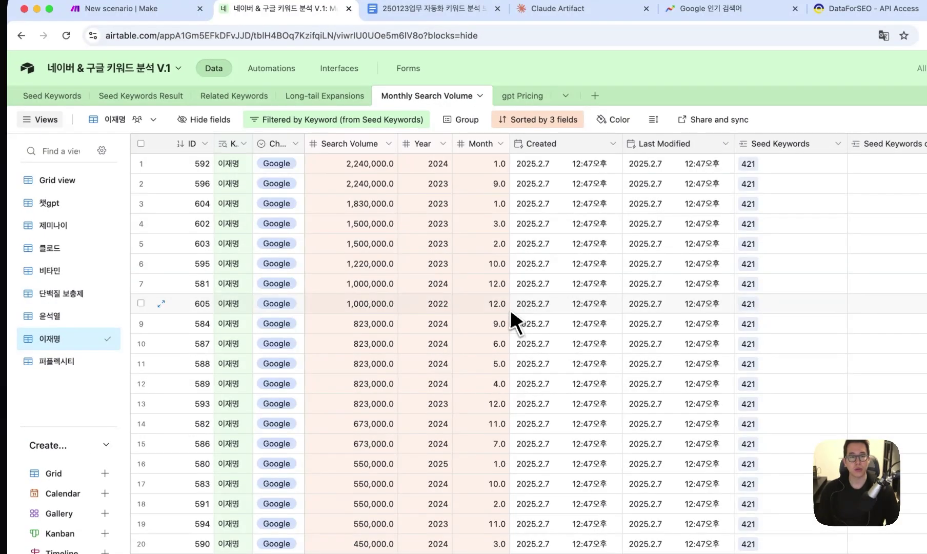
pyautogui.click(446, 150)
pyautogui.click(459, 164)
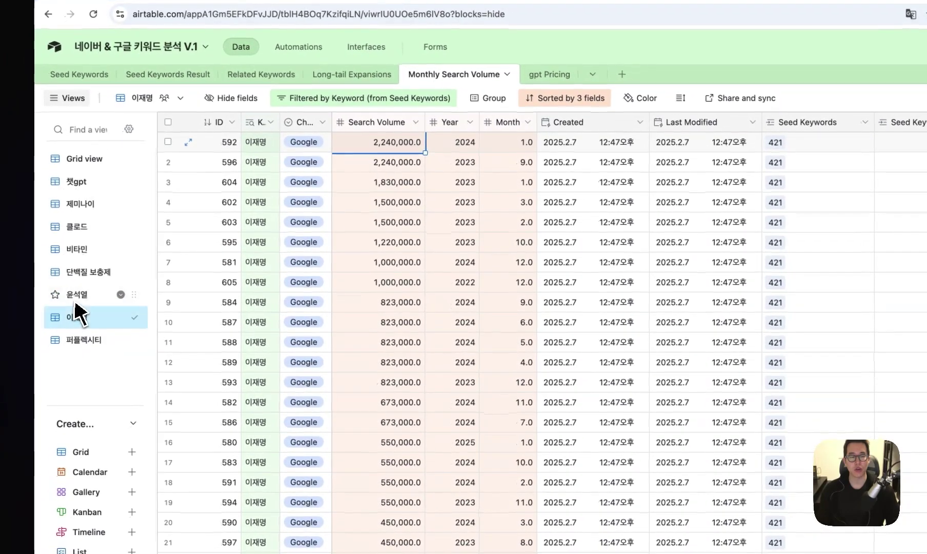
# Duplicate the 이재명 view and name the copy 윤석열 VS 이재명
pyautogui.rightClick(51, 338)
pyautogui.click(206, 390)
pyautogui.write('윤')
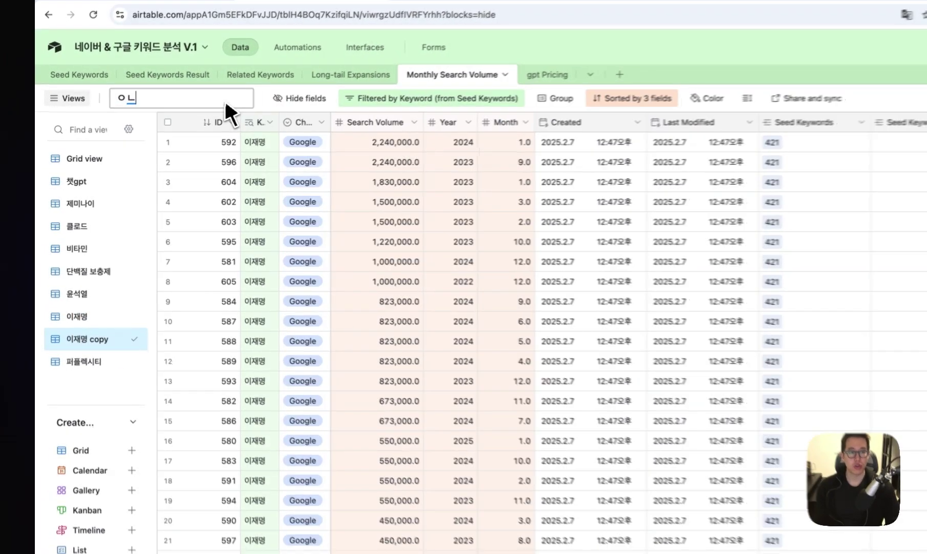
pyautogui.write('석열 VS dlw')
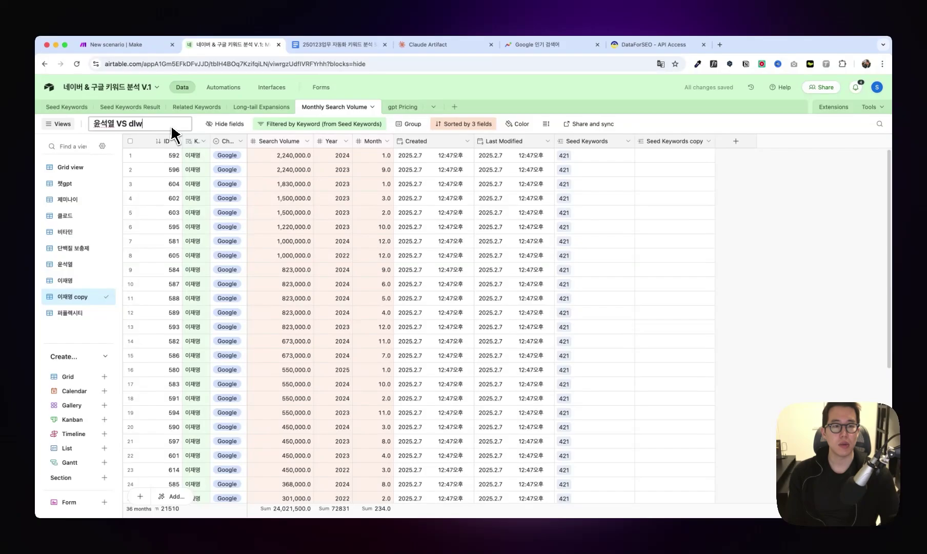
pyautogui.write('재명')
# Add an Or condition to the 윤석열 VS 이재명 view's filter: Keyword (from Seed Keywords) is 윤석열
pyautogui.click(298, 124)
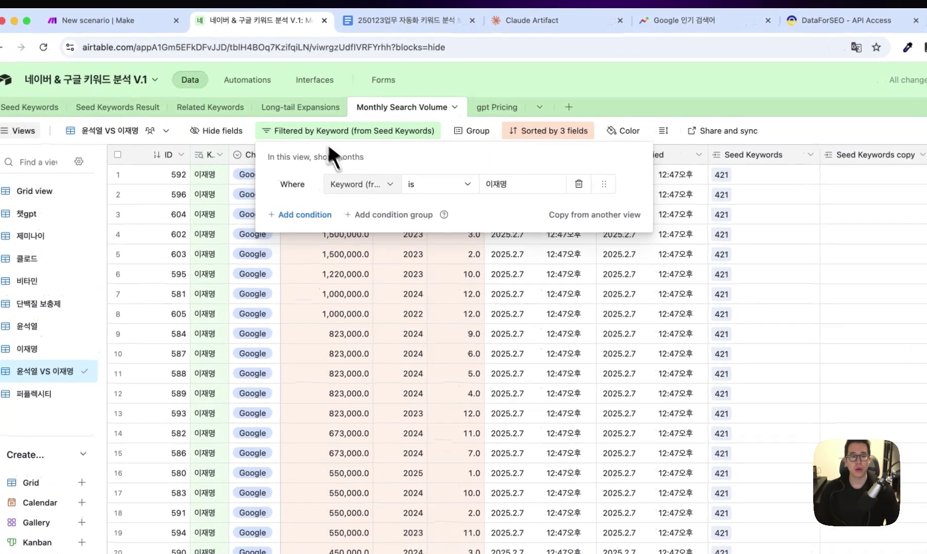
pyautogui.click(338, 220)
pyautogui.click(296, 216)
pyautogui.click(300, 261)
pyautogui.click(359, 216)
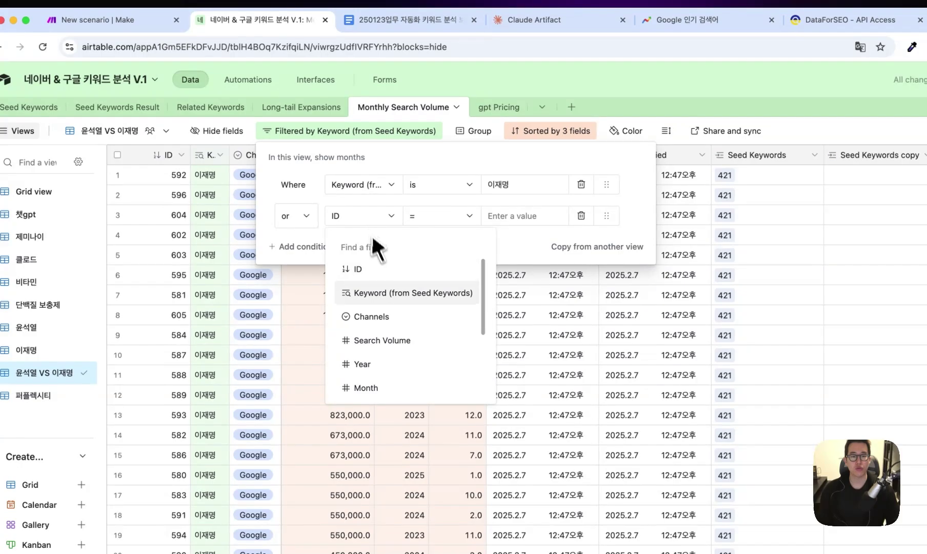
pyautogui.click(406, 293)
pyautogui.click(487, 217)
pyautogui.write('윤석')
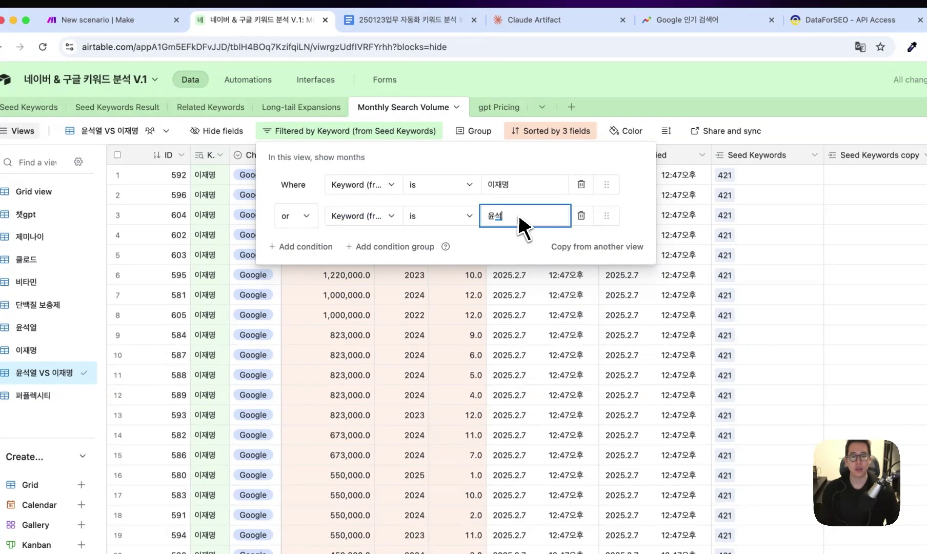
pyautogui.write('열')
pyautogui.click(505, 294)
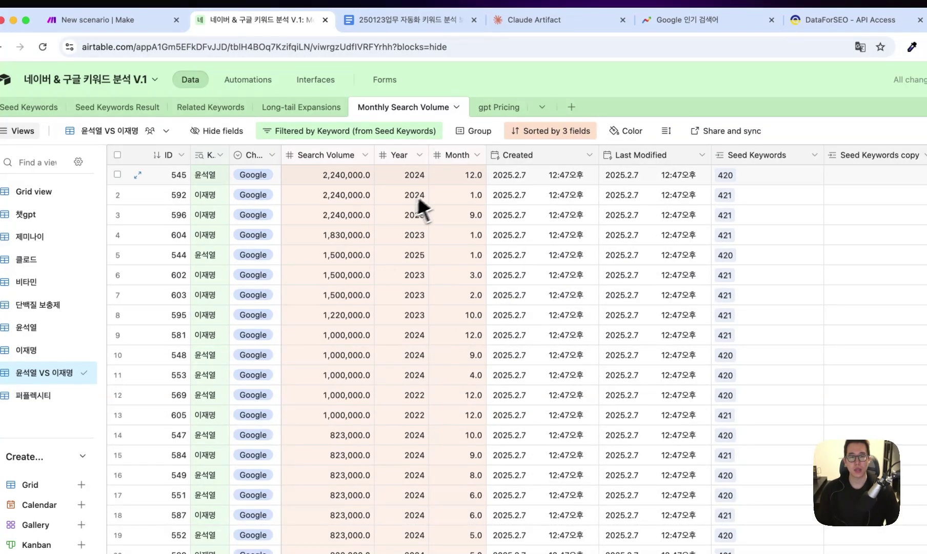
# Compare the search volume, year and month of the top 윤석열 record with those of the top 이재명 record
pyautogui.click(425, 178)
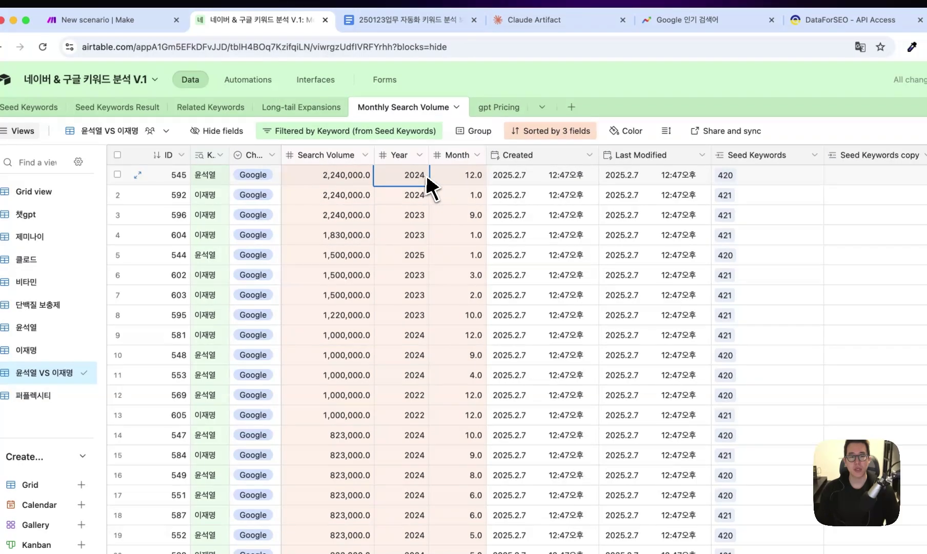
pyautogui.click(464, 180)
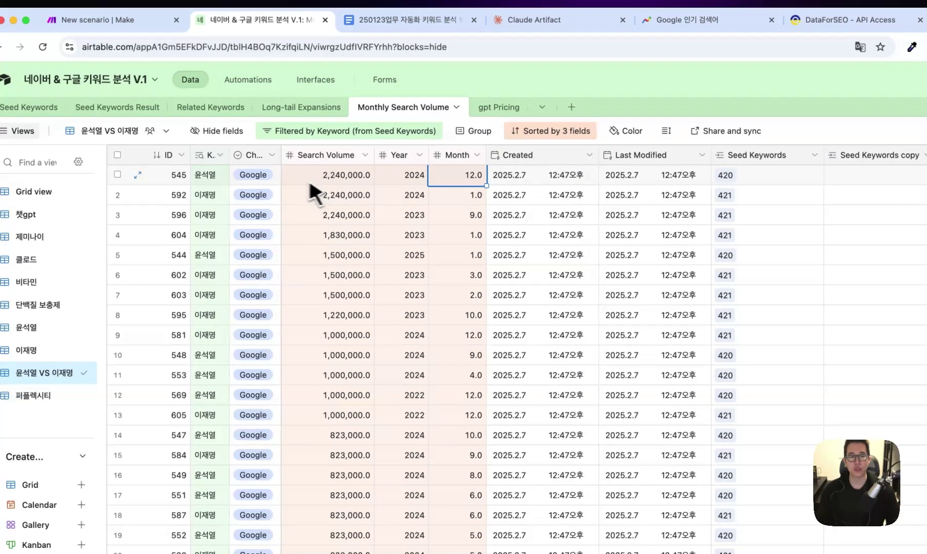
pyautogui.click(346, 178)
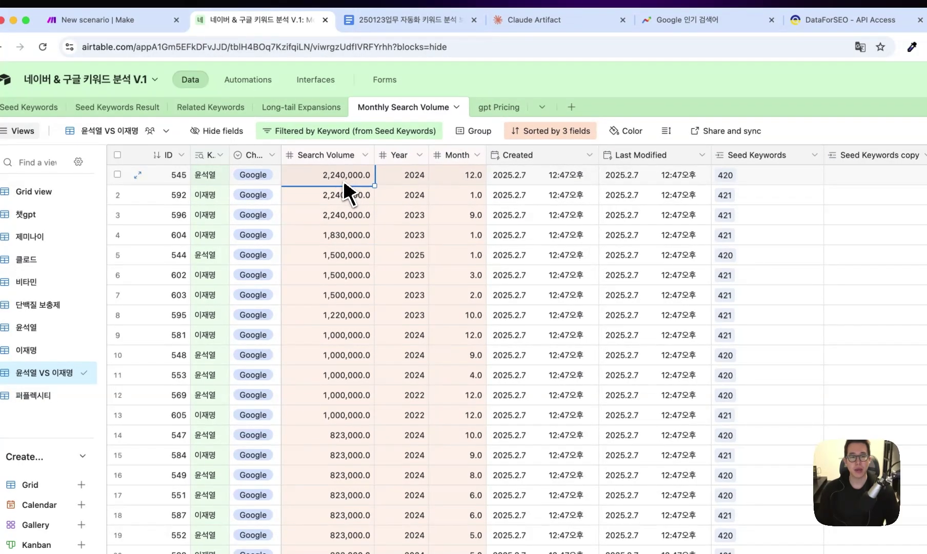
pyautogui.click(352, 196)
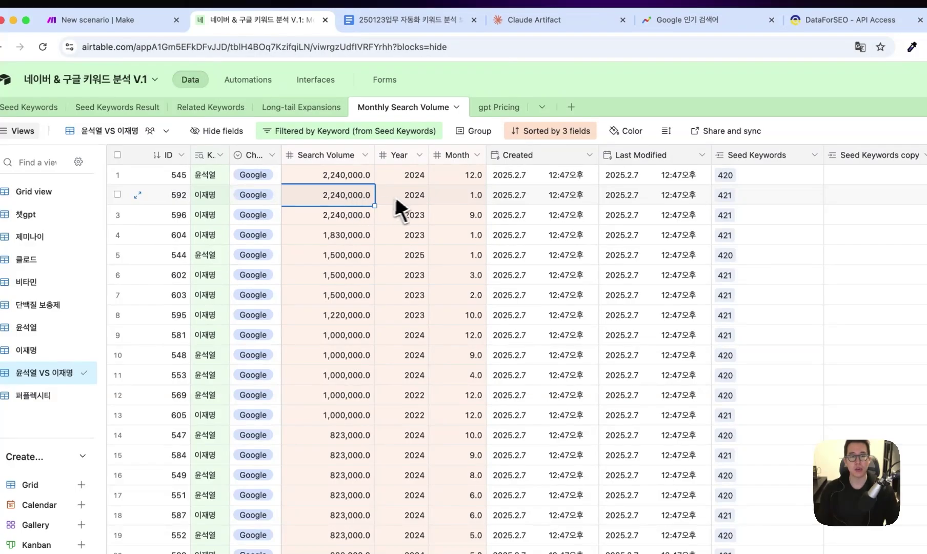
pyautogui.click(464, 197)
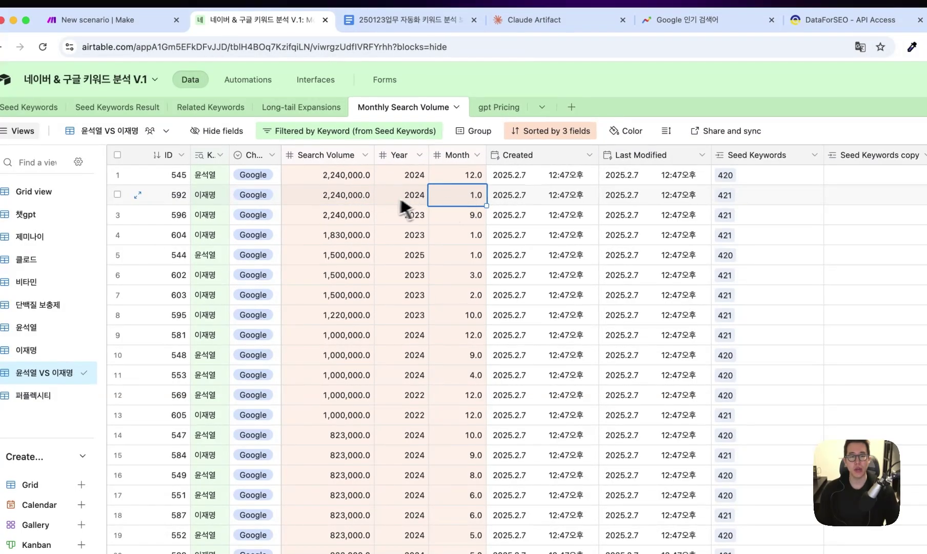
# Examine the remaining highest-volume months of both keywords and compare how their search volumes rank
pyautogui.click(353, 208)
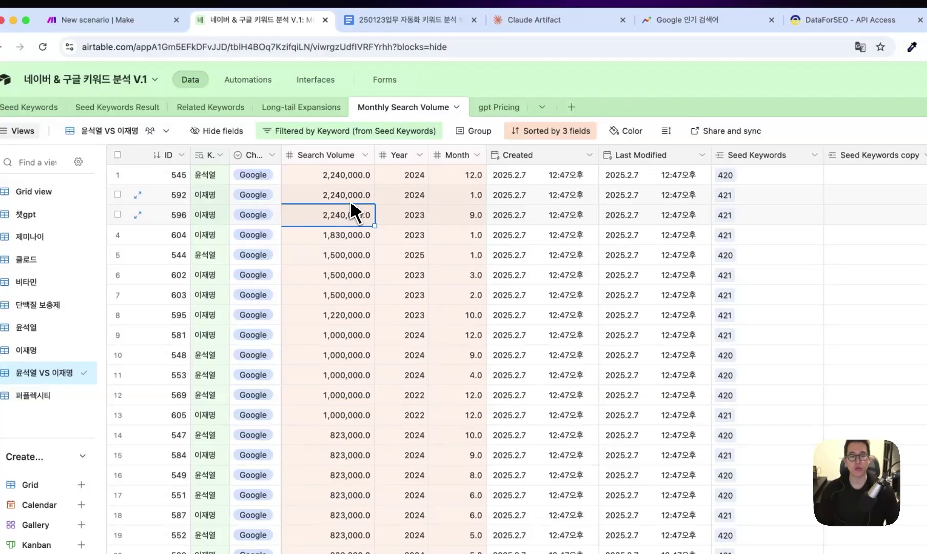
pyautogui.click(362, 237)
pyautogui.press('Up')
pyautogui.press('Up')
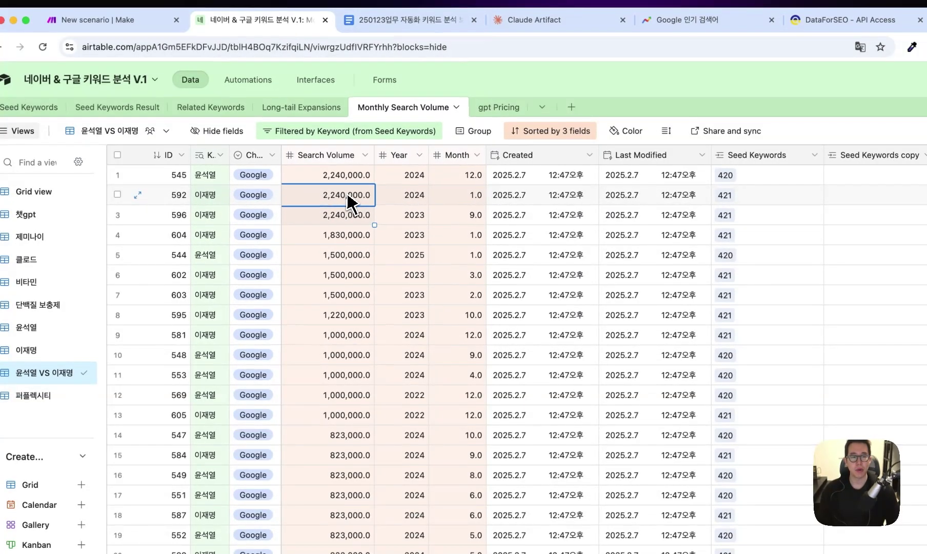
pyautogui.click(348, 216)
pyautogui.click(347, 237)
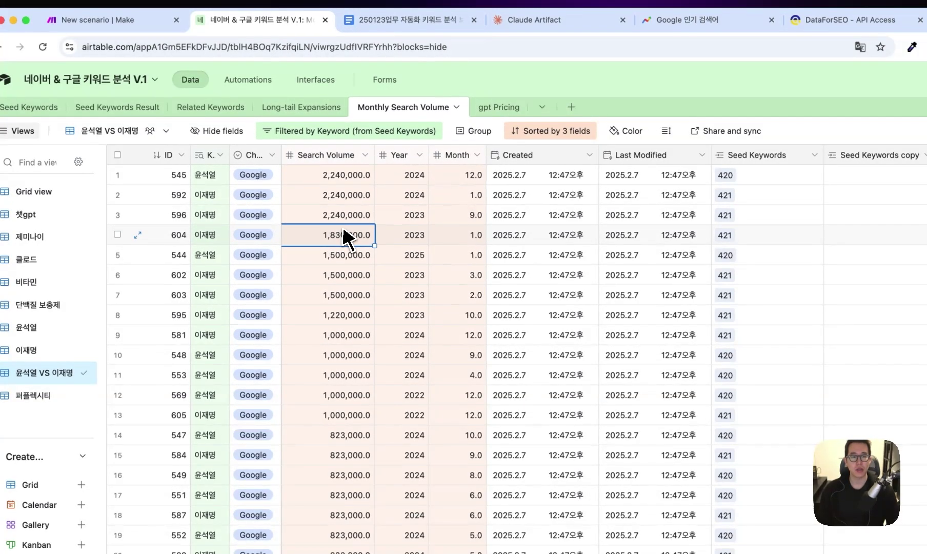
pyautogui.click(351, 259)
pyautogui.click(355, 275)
pyautogui.press('Up')
pyautogui.press('Up')
pyautogui.press('Up')
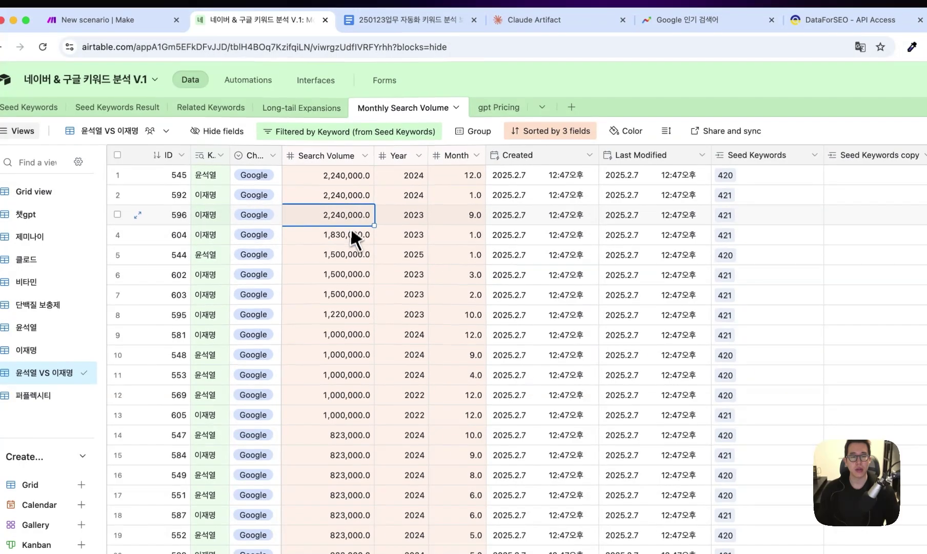
pyautogui.press('Down')
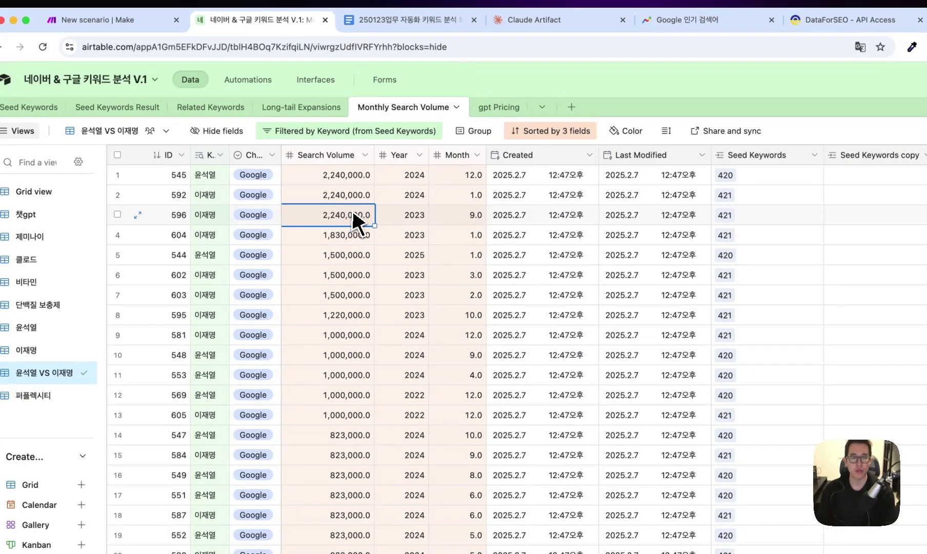
pyautogui.press('Up')
pyautogui.press('Right')
pyautogui.press('Left')
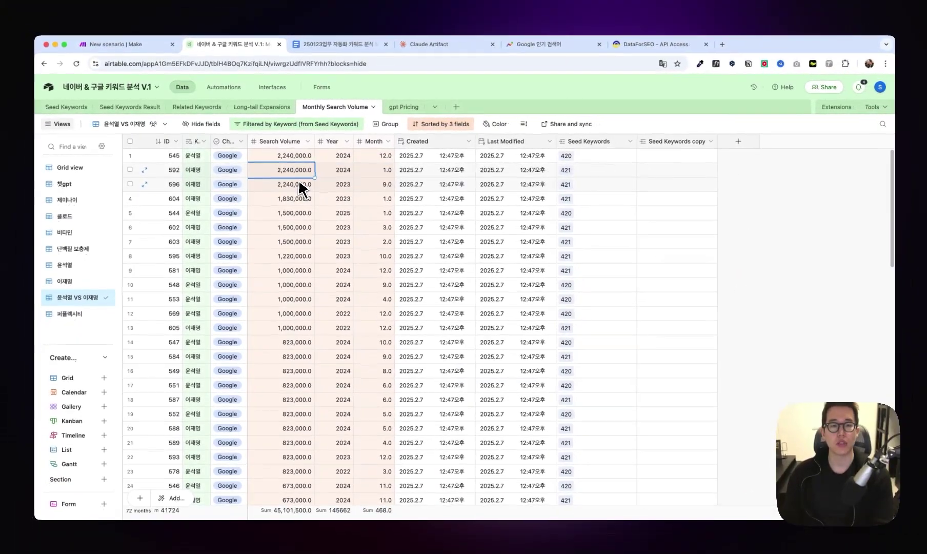
pyautogui.press('Right')
pyautogui.press('Right')
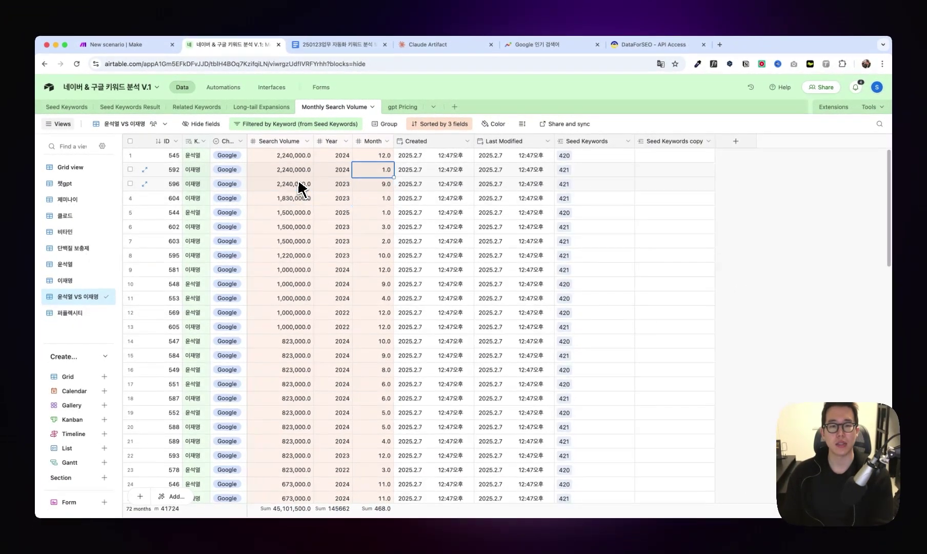
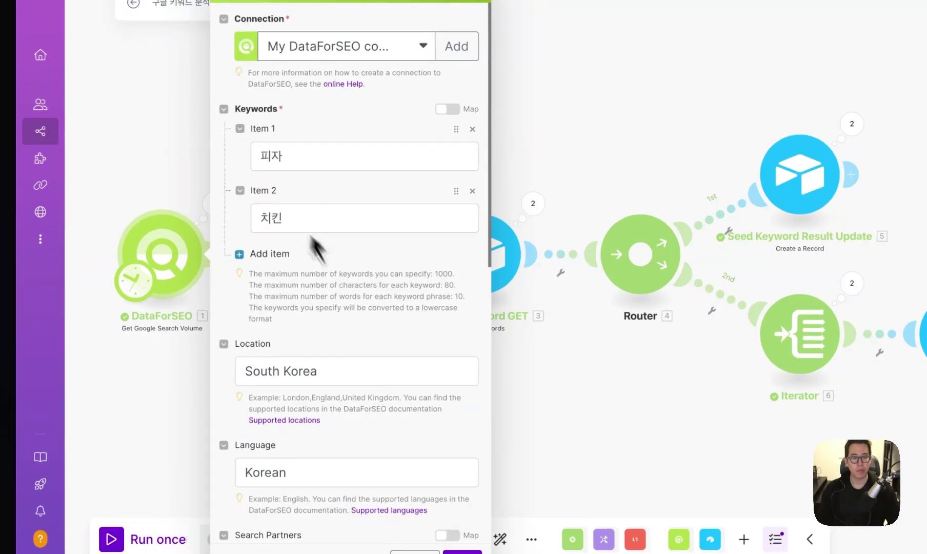
# Save the DataForSEO module with 피자 and 치킨 as its keywords
pyautogui.click(428, 518)
pyautogui.click(199, 490)
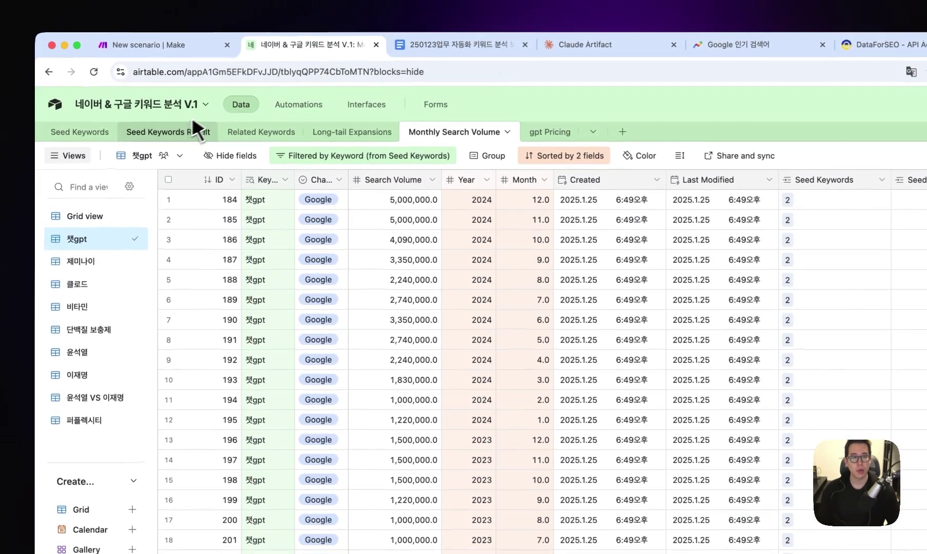
# Add 피자 and 치킨 to the Seed Keywords table in Airtable, setting 피자's Status to Active
pyautogui.click(174, 133)
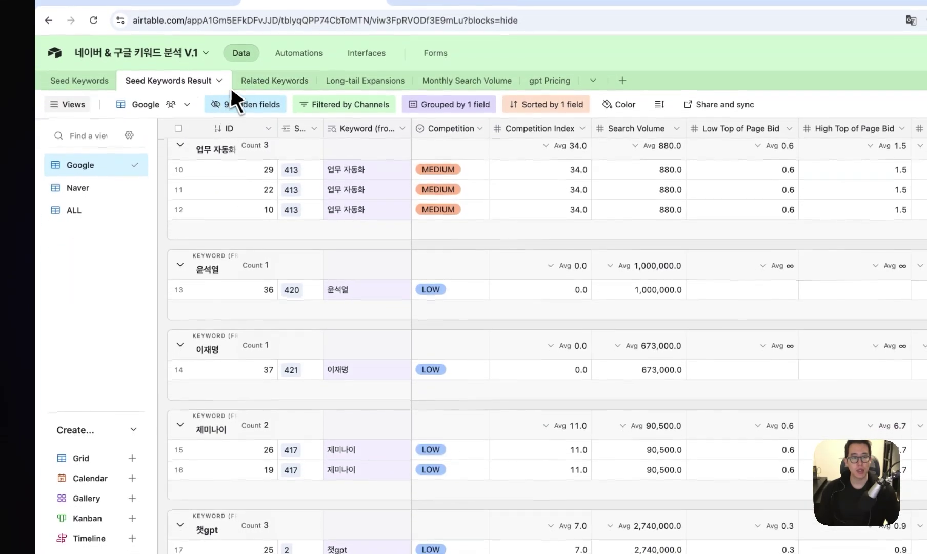
pyautogui.click(109, 80)
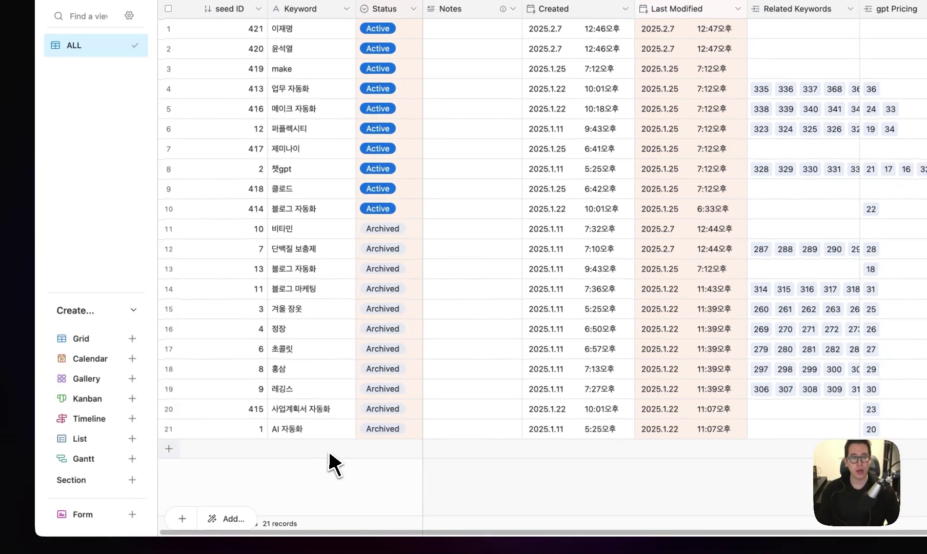
pyautogui.click(328, 456)
pyautogui.write('ㅍㅣ재')
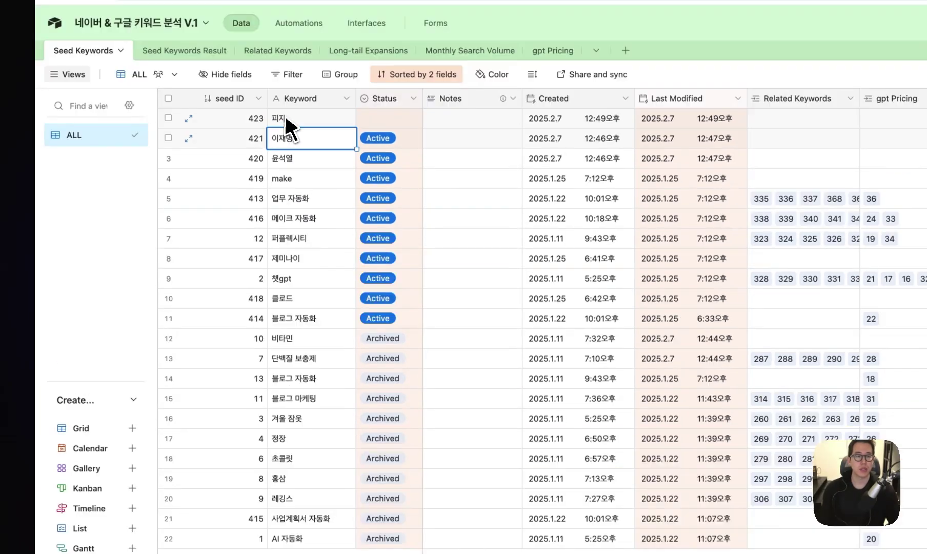
pyautogui.click(382, 119)
pyautogui.click(382, 119)
pyautogui.click(383, 180)
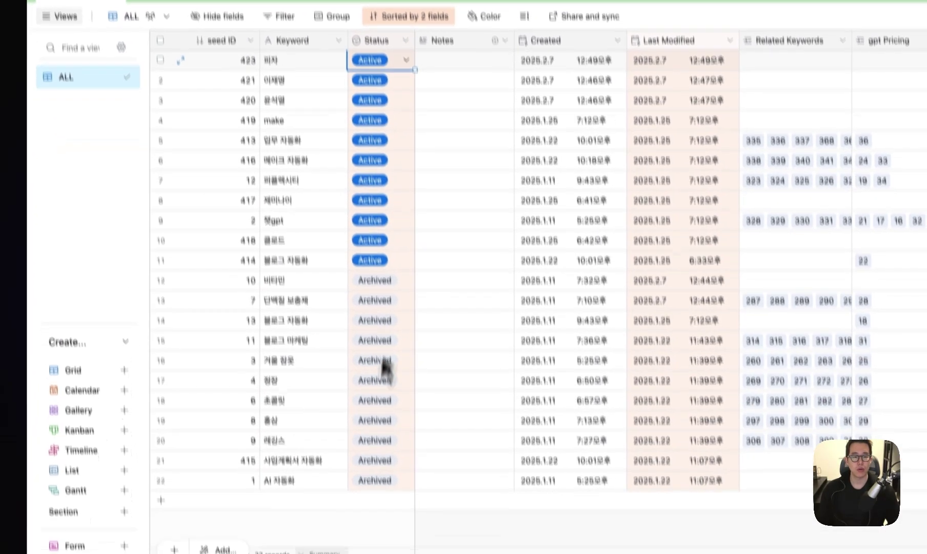
pyautogui.click(287, 538)
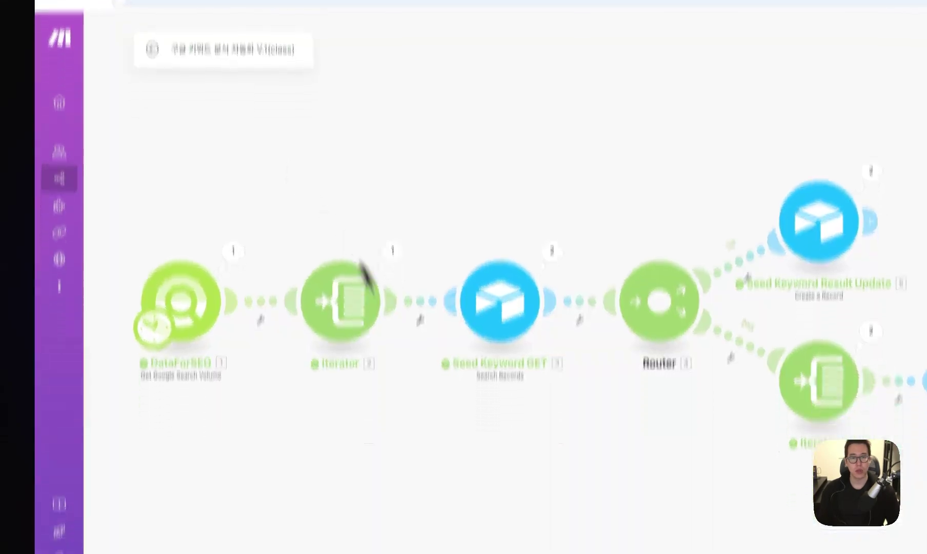
# Run the Make scenario once and check the search volumes of 피자 and 치킨 in Airtable's Seed Keywords Result table
pyautogui.click(183, 475)
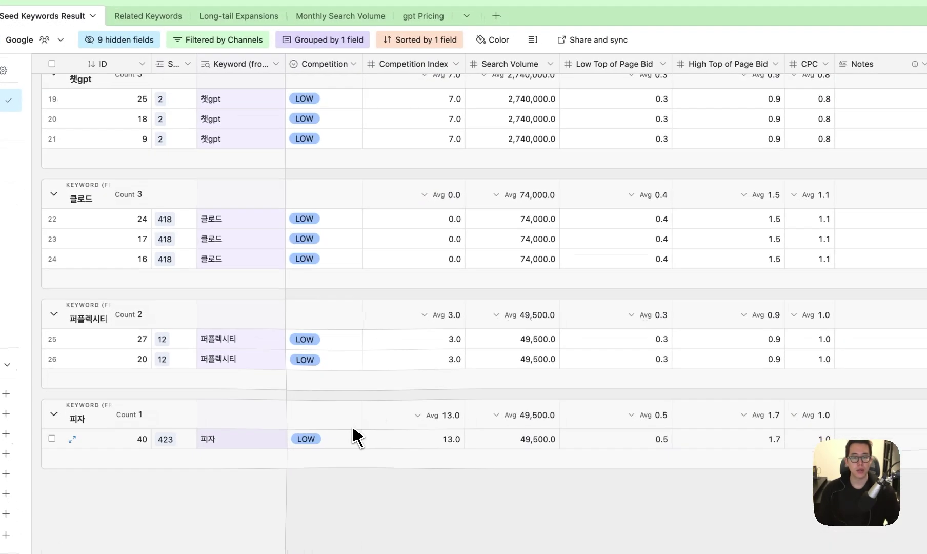
pyautogui.click(485, 439)
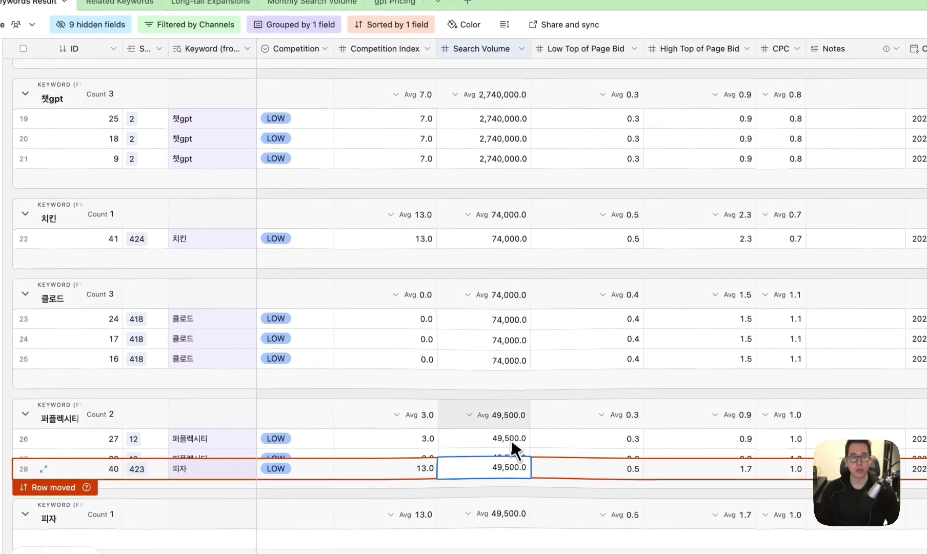
pyautogui.click(518, 410)
pyautogui.click(519, 354)
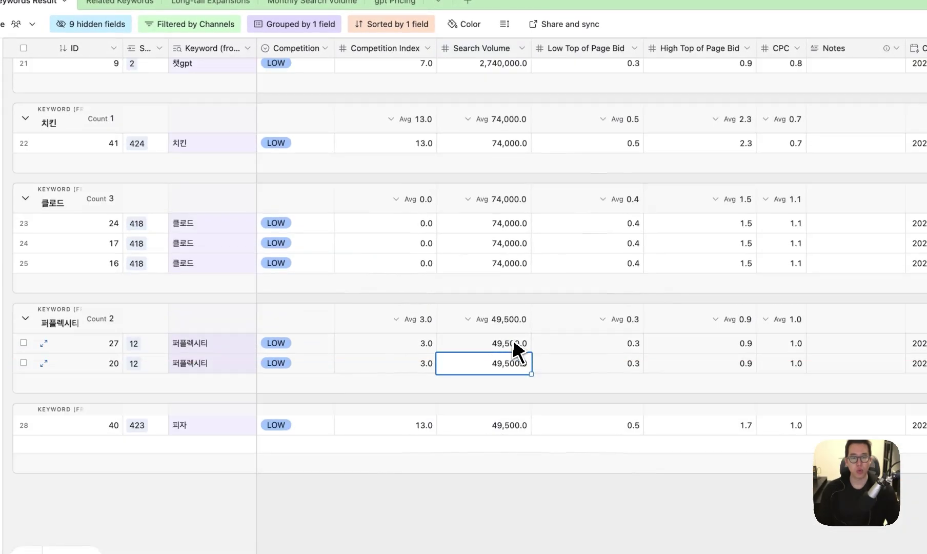
pyautogui.scroll(1, 511, 433)
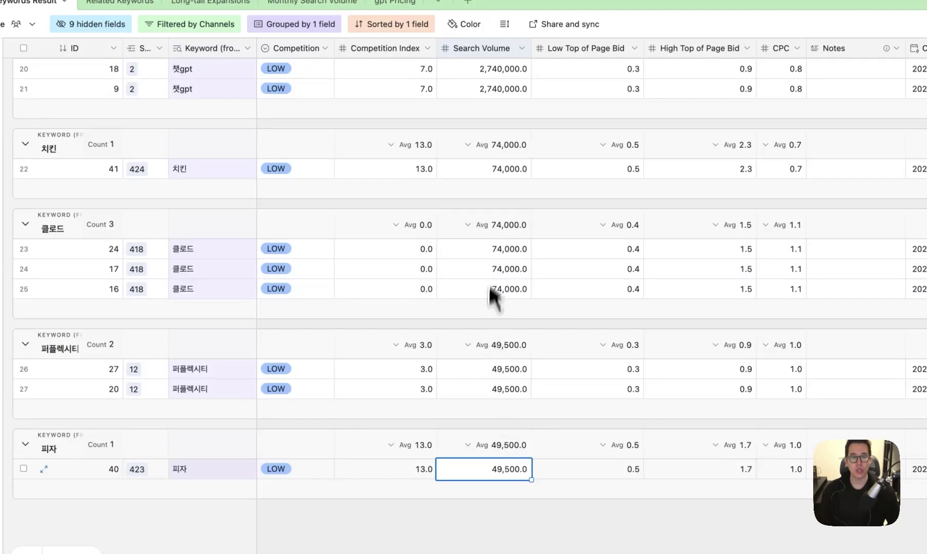
pyautogui.click(309, 173)
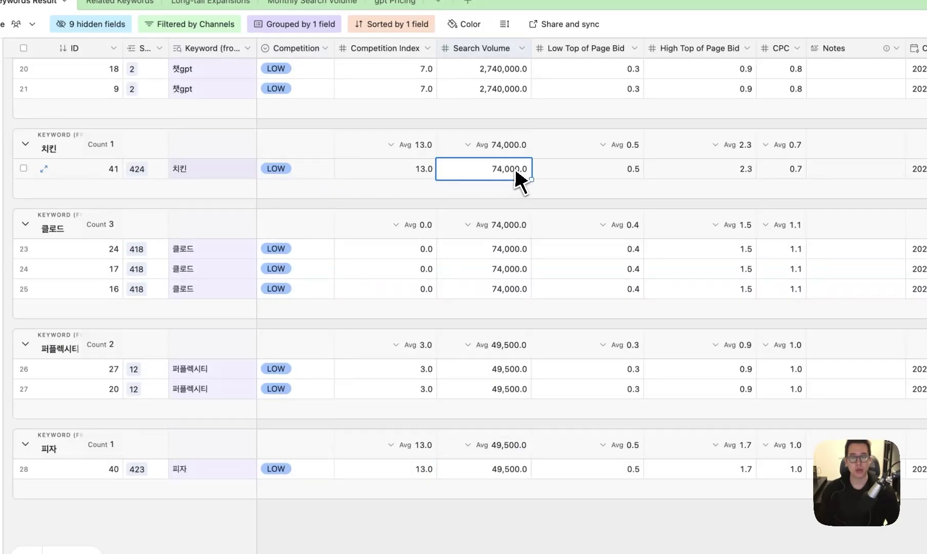
pyautogui.click(570, 177)
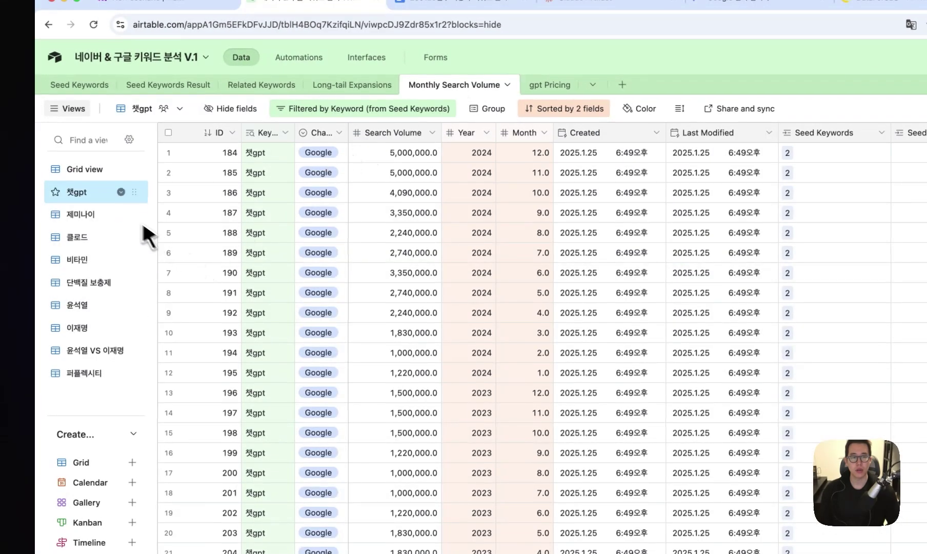
# Duplicate the 챗gpt view of the Monthly Search Volume table and name the copy 피자
pyautogui.click(121, 192)
pyautogui.click(208, 265)
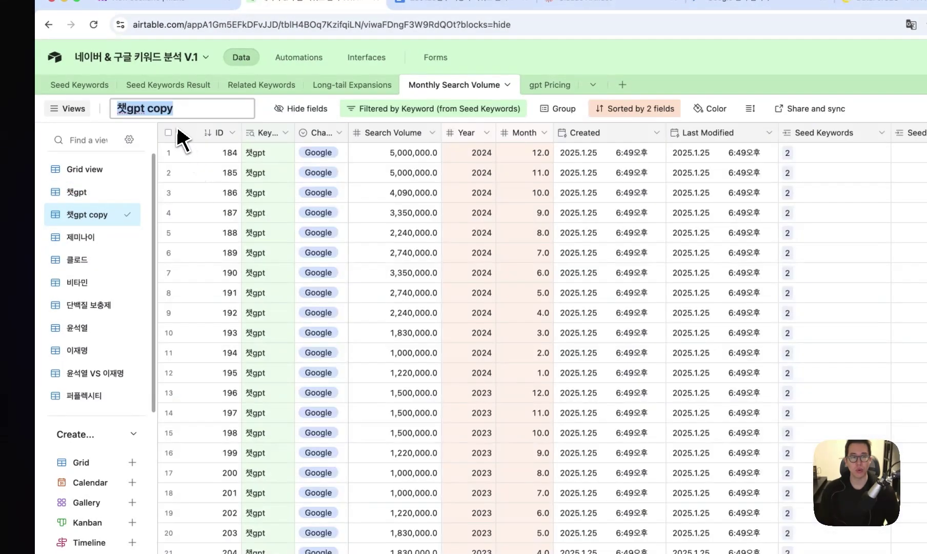
pyautogui.write('피자')
pyautogui.press('Return')
# Filter the 피자 view to Keyword (from Seed Keywords) is 피자 and check its most recent month
pyautogui.click(317, 110)
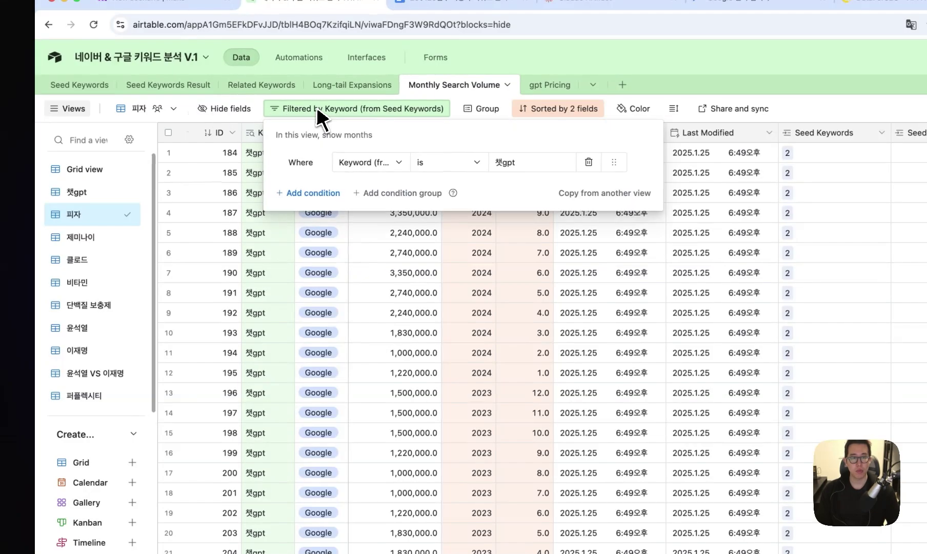
pyautogui.write('피자')
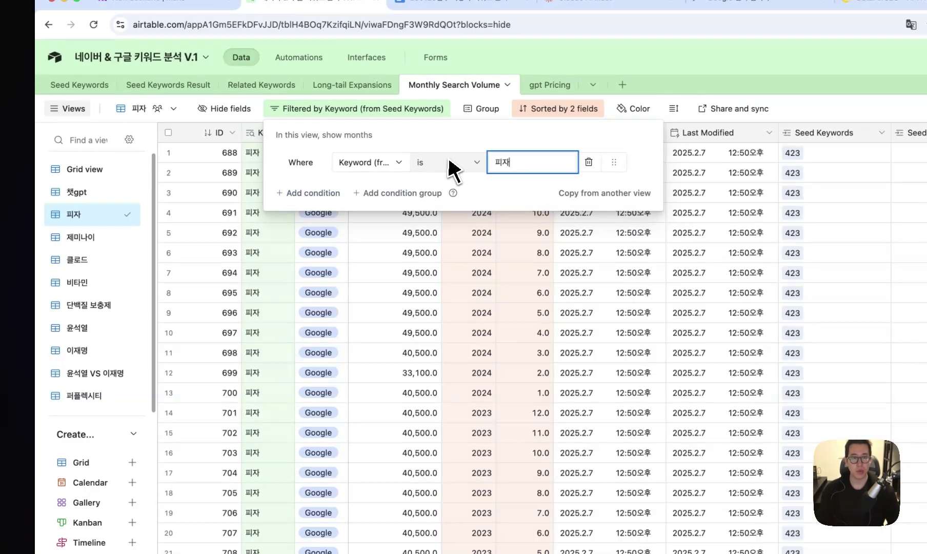
pyautogui.click(481, 173)
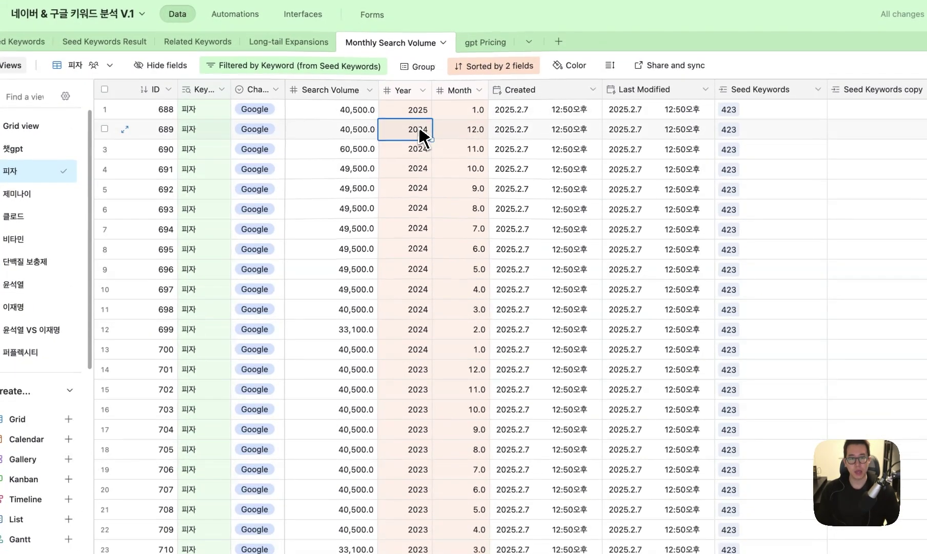
pyautogui.click(419, 116)
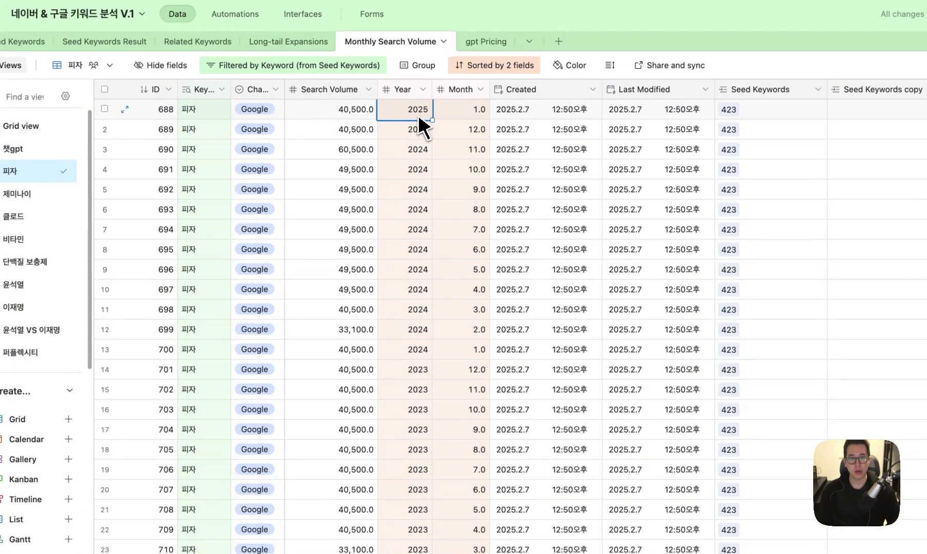
pyautogui.click(468, 111)
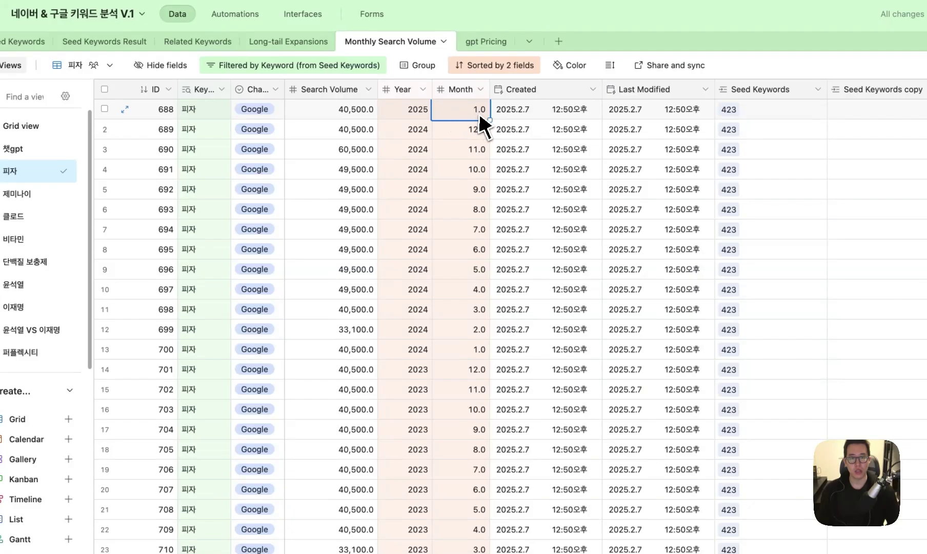
# Review the 피자 view's monthly Google search volumes from January 2025 back through the earlier months
pyautogui.click(374, 112)
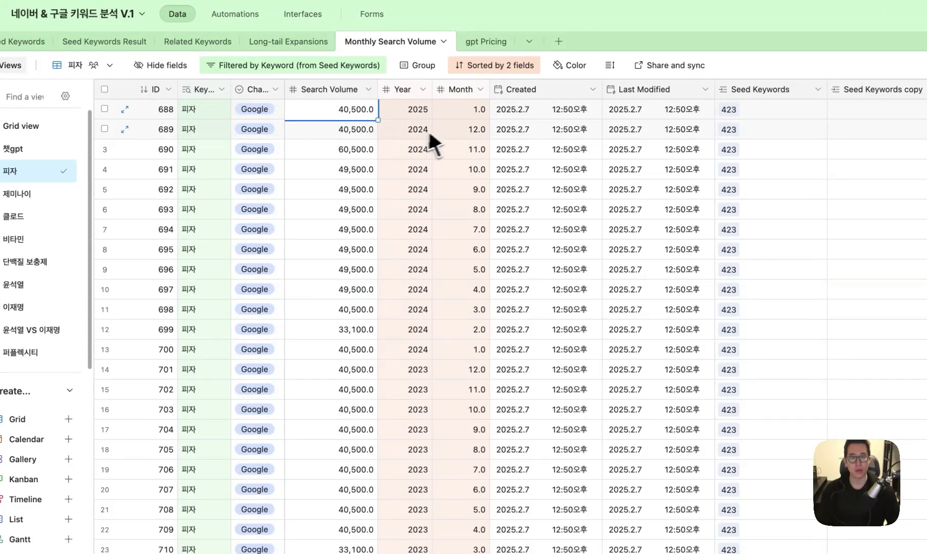
pyautogui.click(476, 112)
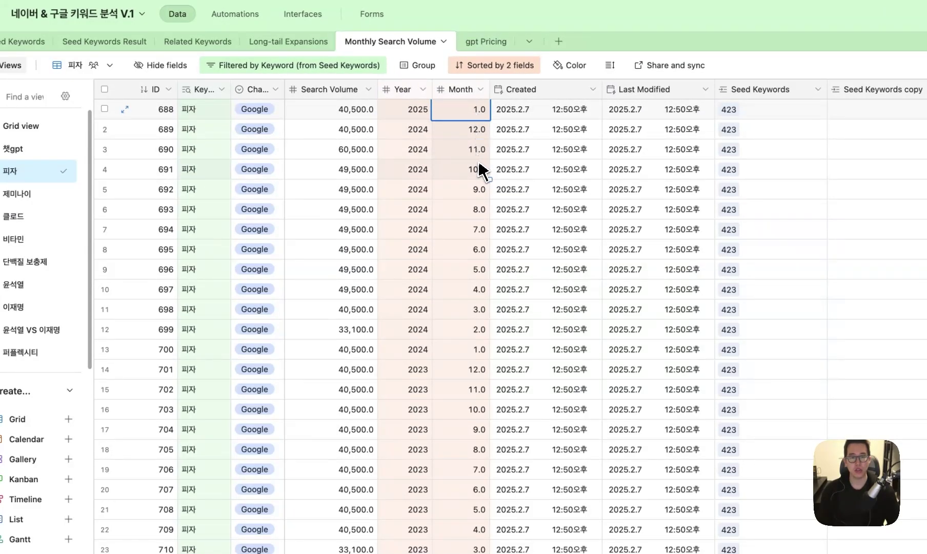
pyautogui.click(483, 266)
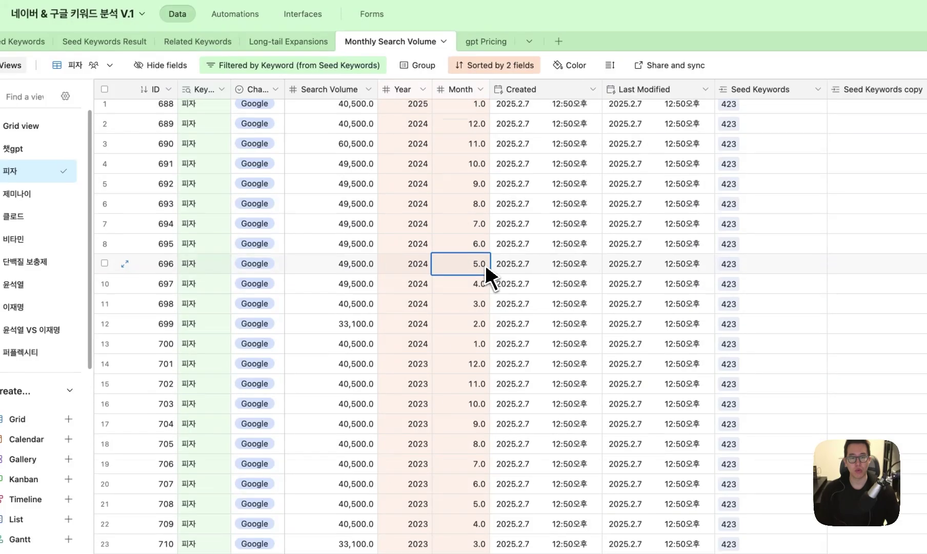
pyautogui.scroll(-5, 484, 273)
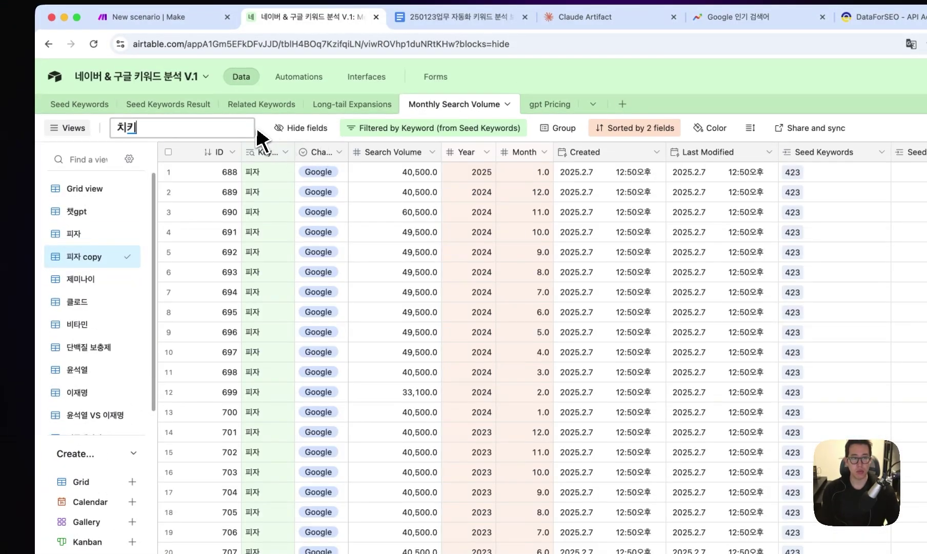
# Duplicate the 피자 view, name the copy 치킨, and filter it to Keyword (from Seed Keywords) is 치킨
pyautogui.press('Return')
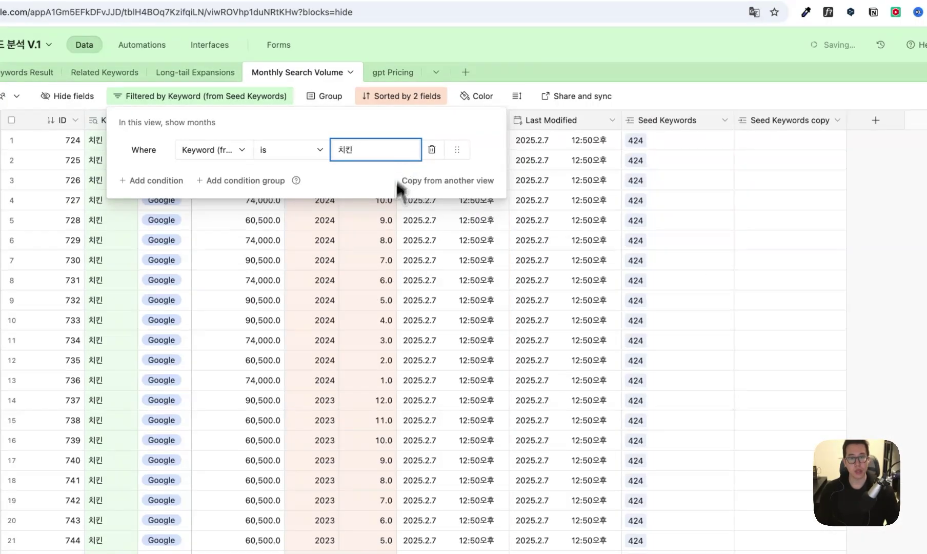
# Add a Search Volume 9 → 1 sort to the 치킨 view and place it ahead of Year and Month
pyautogui.click(400, 96)
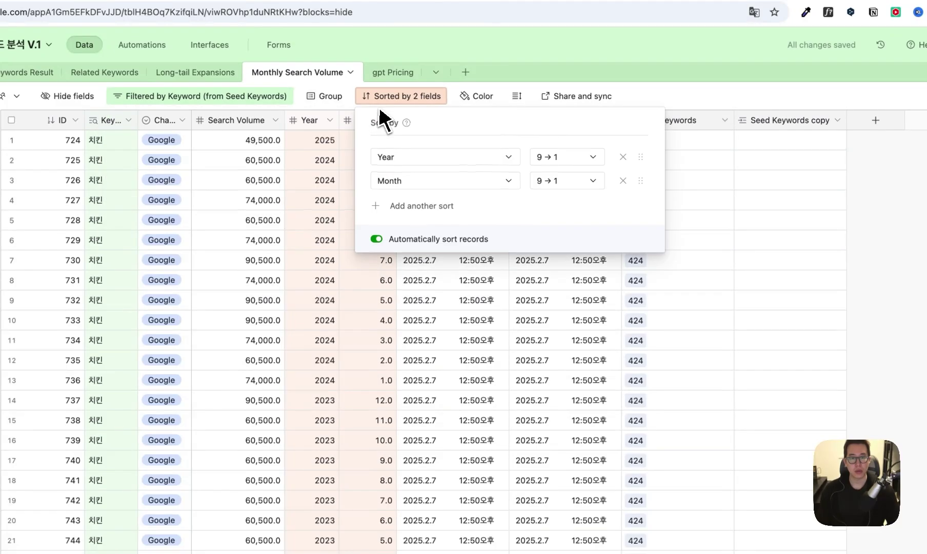
pyautogui.click(415, 206)
pyautogui.click(451, 242)
pyautogui.click(567, 204)
pyautogui.click(582, 240)
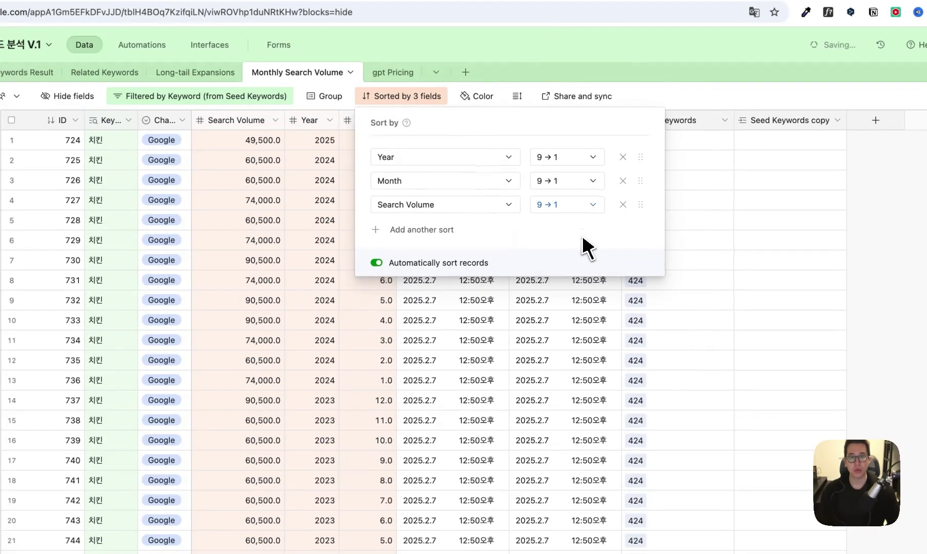
pyautogui.moveTo(640, 204); pyautogui.dragTo(641, 159)
pyautogui.click(333, 161)
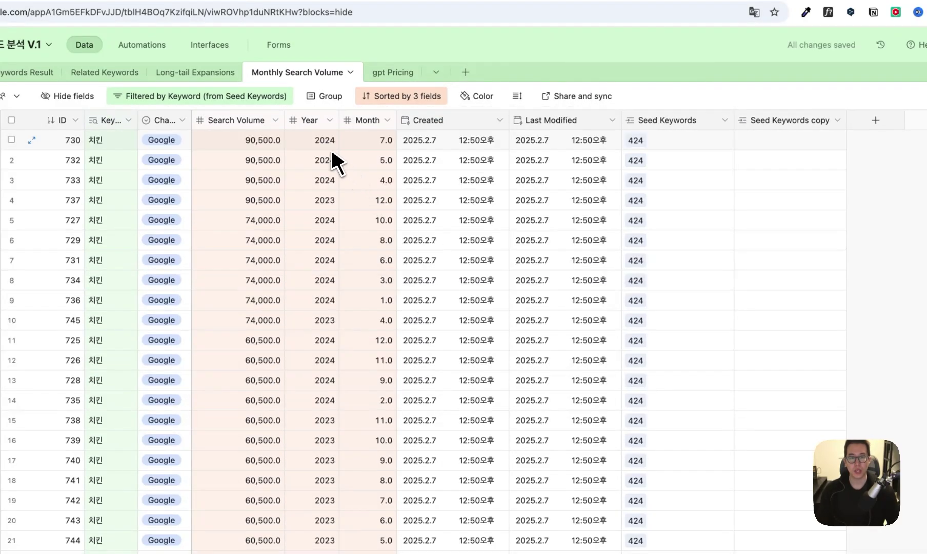
# Check which months have 치킨's highest search volumes and where January 2025 ranks
pyautogui.click(368, 143)
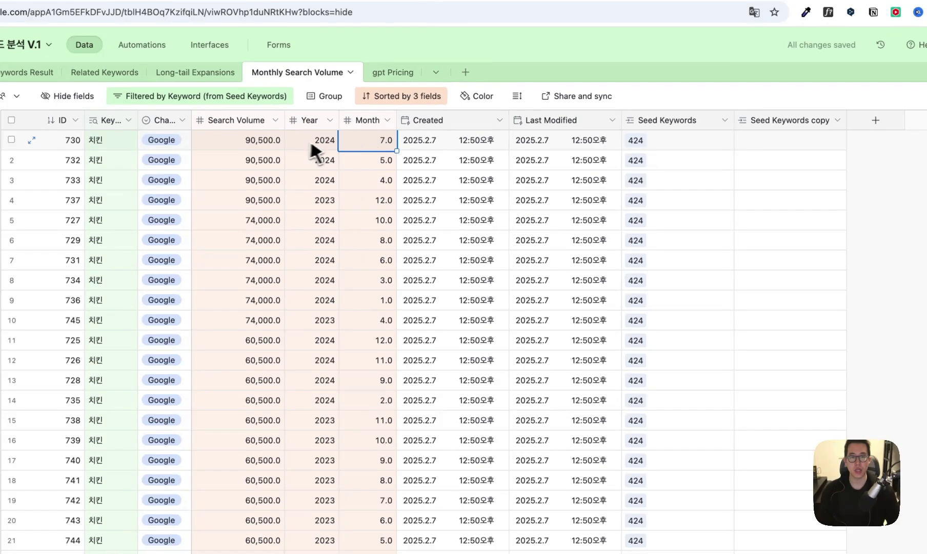
pyautogui.click(308, 161)
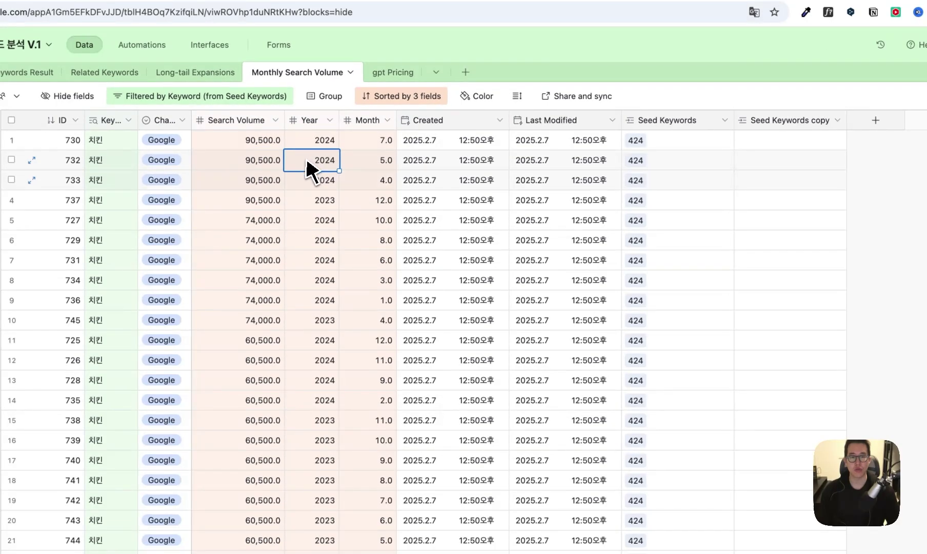
pyautogui.scroll(-5, 318, 338)
pyautogui.click(441, 397)
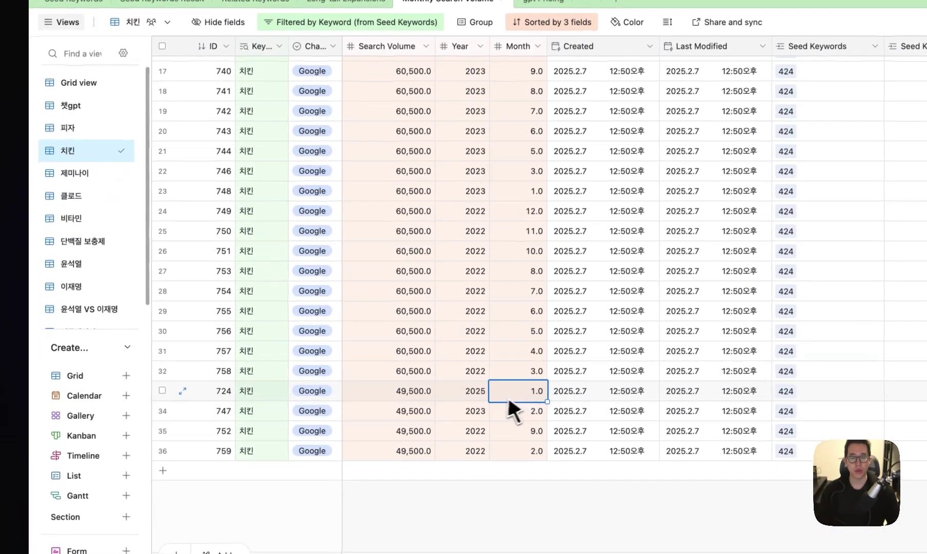
pyautogui.click(496, 392)
pyautogui.click(419, 395)
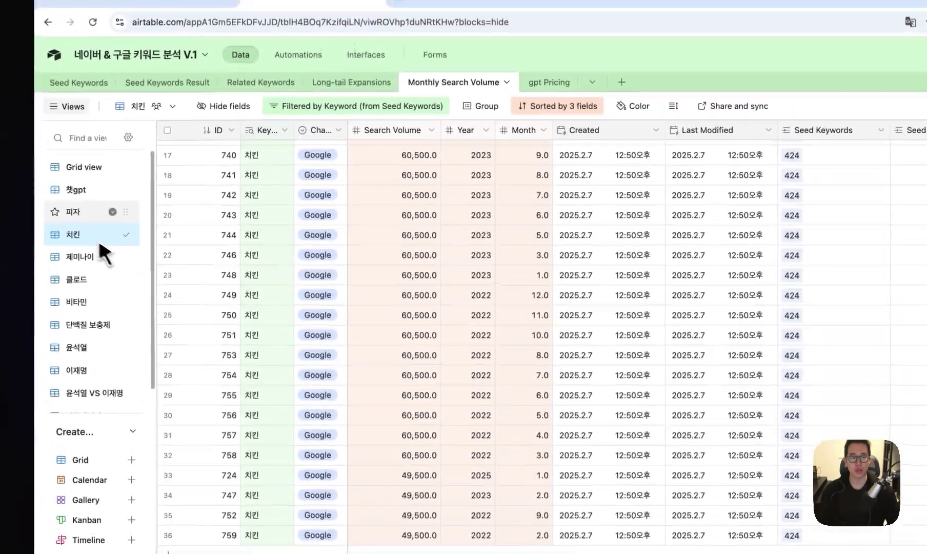
# Sort the 피자 view by Search Volume 9 → 1 ahead of Year and Month, and check its peak month and January 2025
pyautogui.click(67, 128)
pyautogui.click(497, 75)
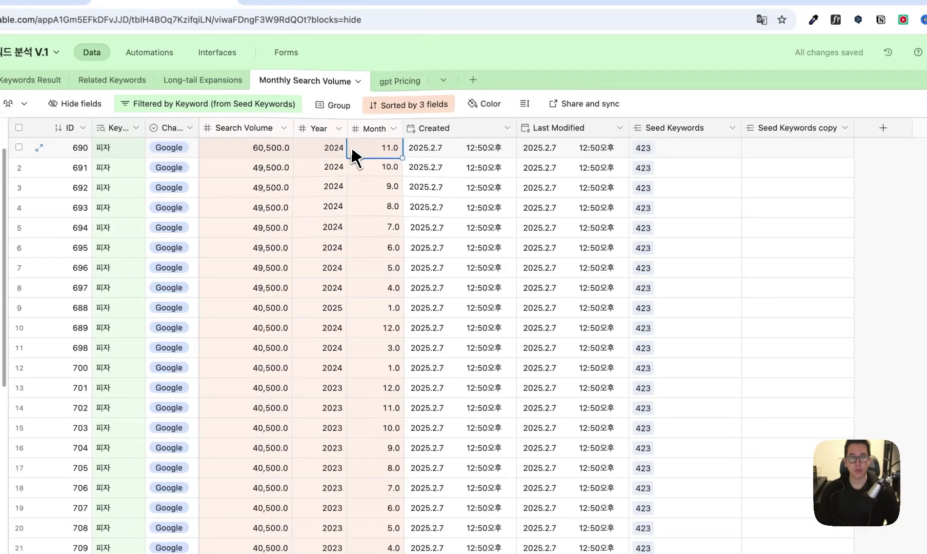
pyautogui.click(322, 148)
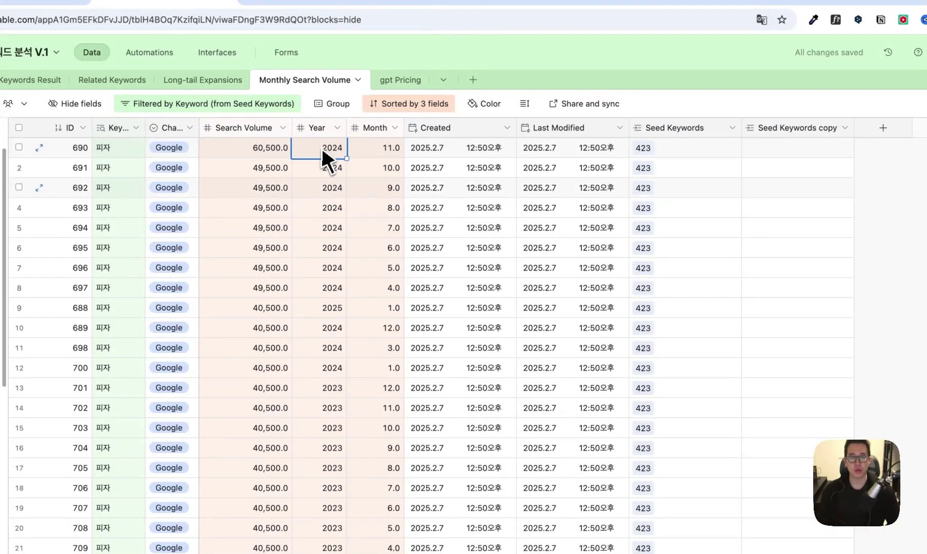
pyautogui.scroll(-5, 308, 206)
pyautogui.scroll(5, 323, 287)
pyautogui.click(361, 310)
pyautogui.click(345, 314)
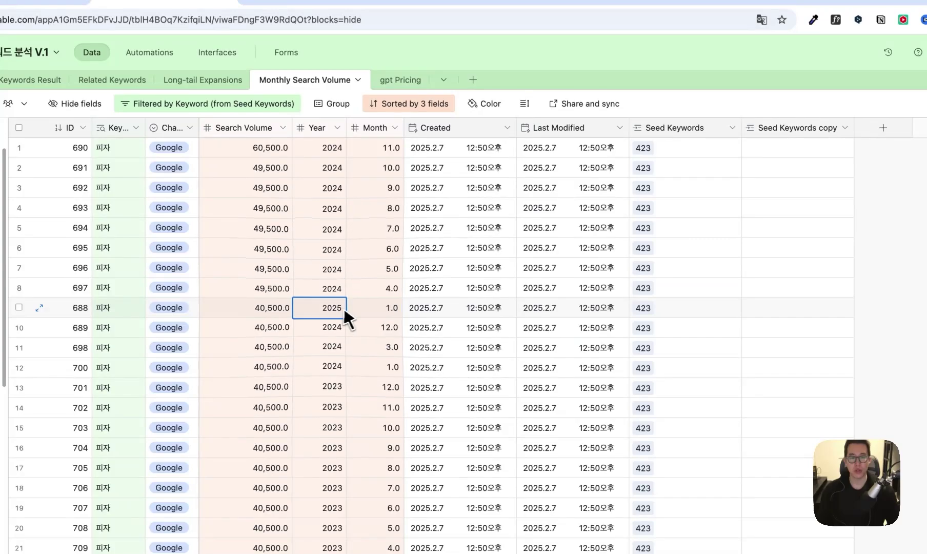
pyautogui.press('Left')
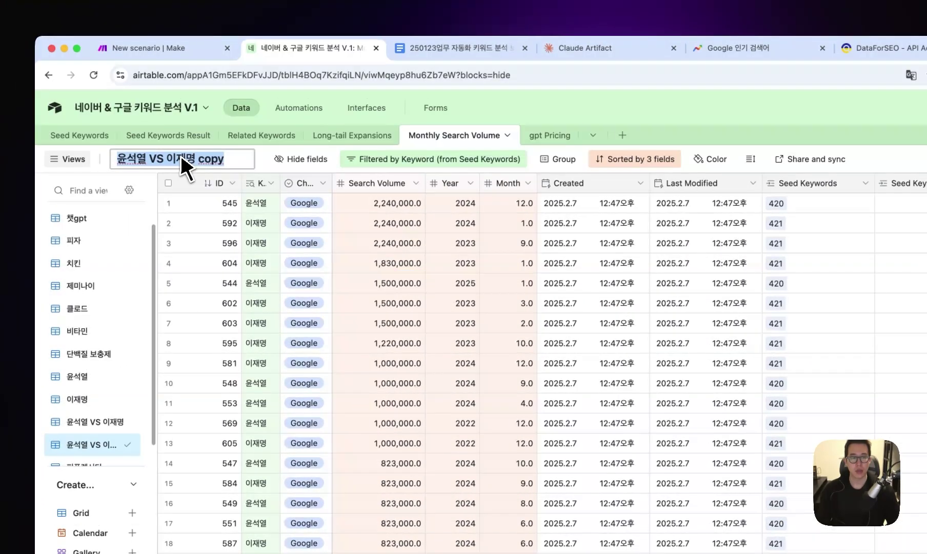
# Duplicate the 윤석열 VS 이재명 view and name the copy 피자 VS 치킨
pyautogui.write('피나')
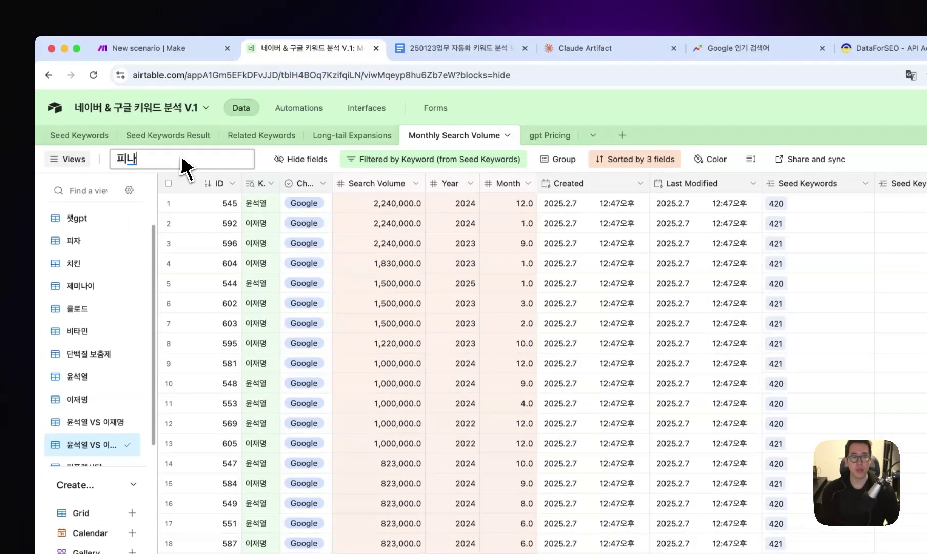
pyautogui.write(' VS 치킨')
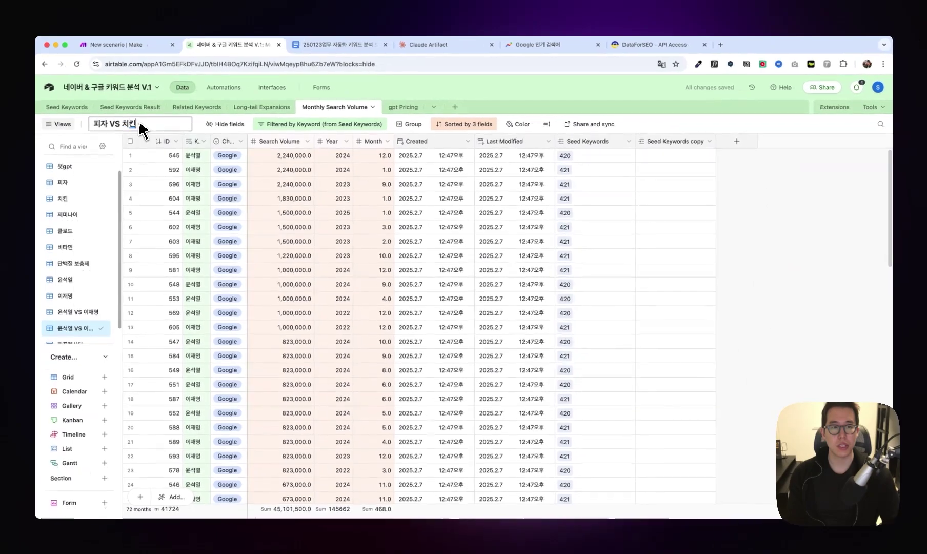
# Set the first filter condition of the 피자 VS 치킨 view to Keyword (from Seed Keywords) is 피자
pyautogui.click(418, 164)
pyautogui.write('피')
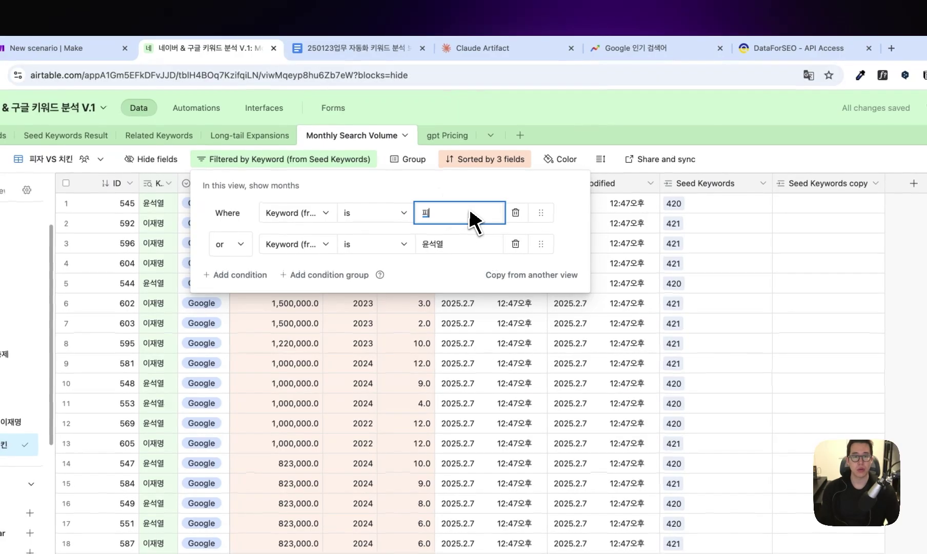
pyautogui.write('자')
pyautogui.press('Tab')
# Set the second filter condition of the 피자 VS 치킨 view to Keyword (from Seed Keywords) is 윤석열
pyautogui.write('clzl')
pyautogui.press('BackSpace')
pyautogui.press('BackSpace')
pyautogui.press('BackSpace')
pyautogui.press('BackSpace')
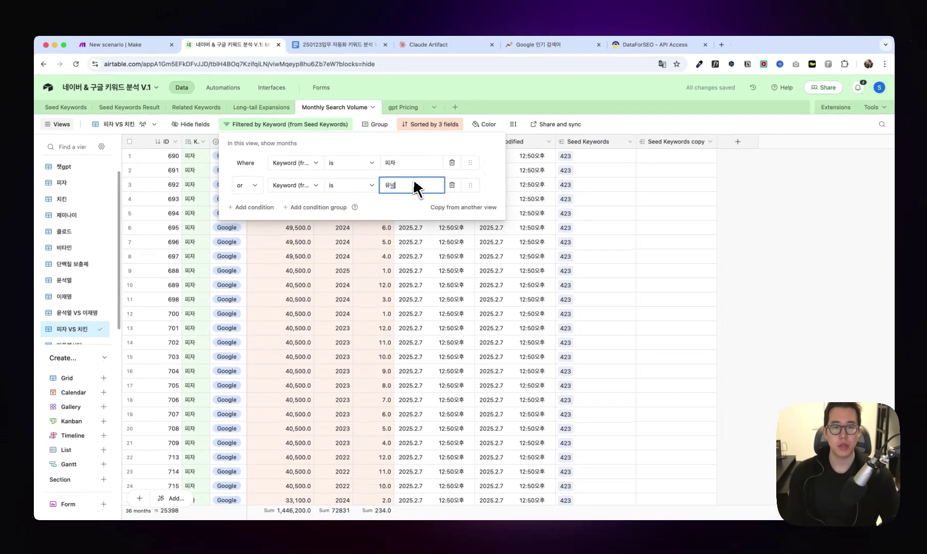
pyautogui.write('유ㄴ석열')
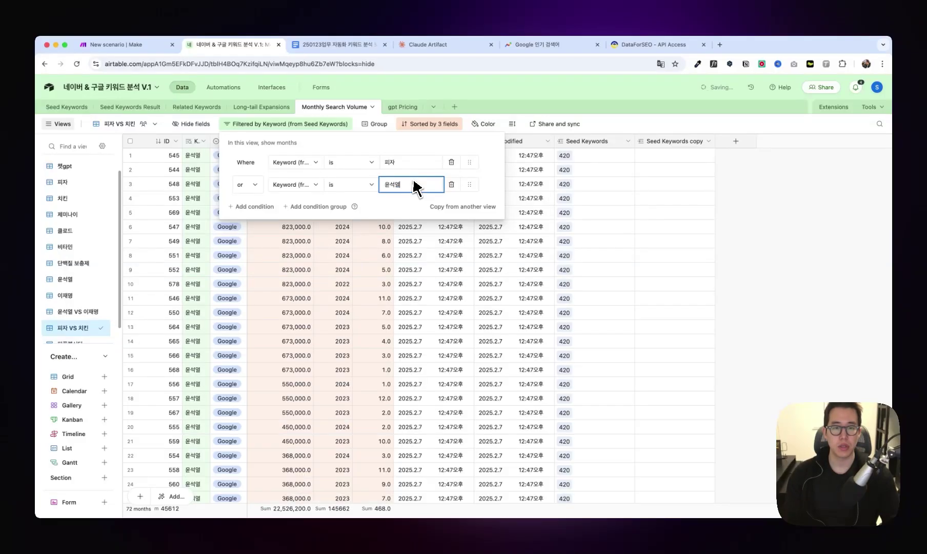
pyautogui.click(359, 230)
# Look through the ranked months of the 피자 VS 치킨 view to check which keywords it includes
pyautogui.click(378, 157)
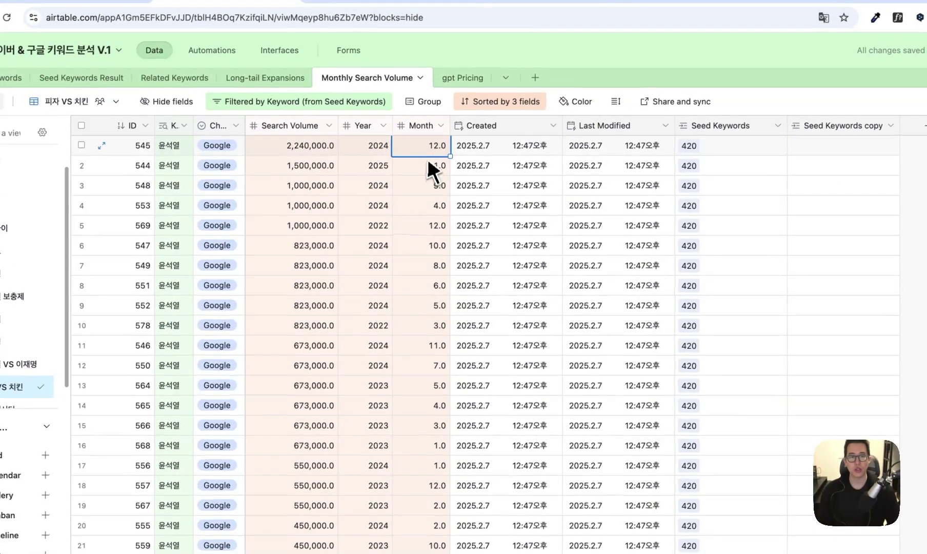
pyautogui.click(328, 148)
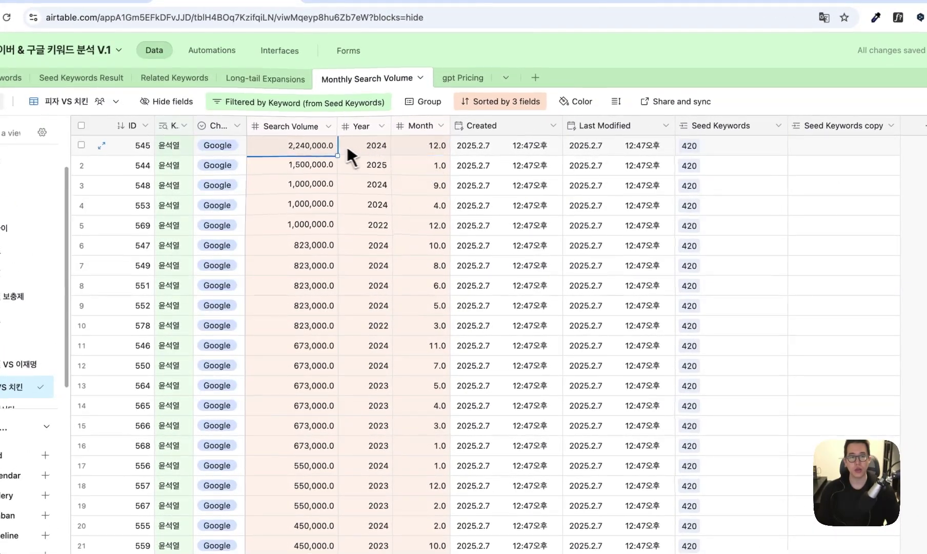
pyautogui.scroll(-8, 331, 241)
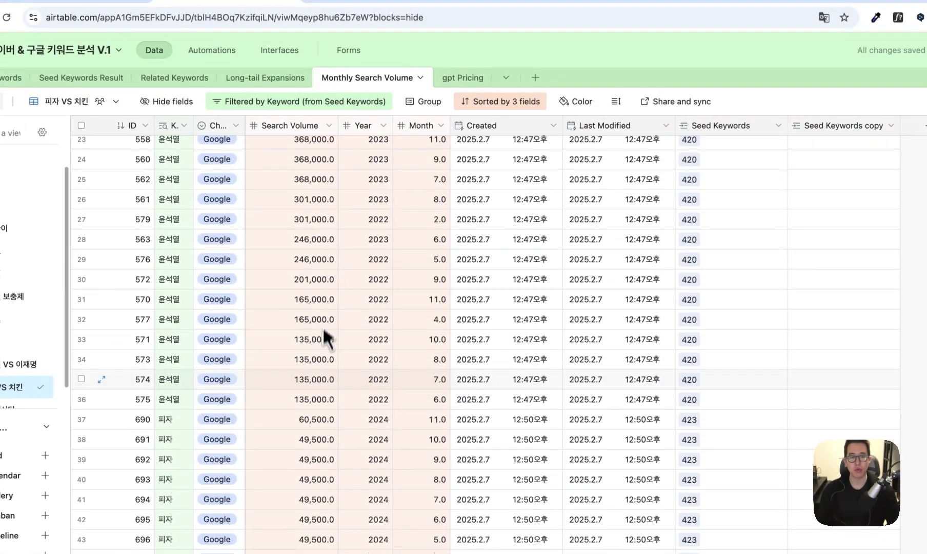
pyautogui.scroll(-3, 323, 395)
pyautogui.scroll(10, 323, 403)
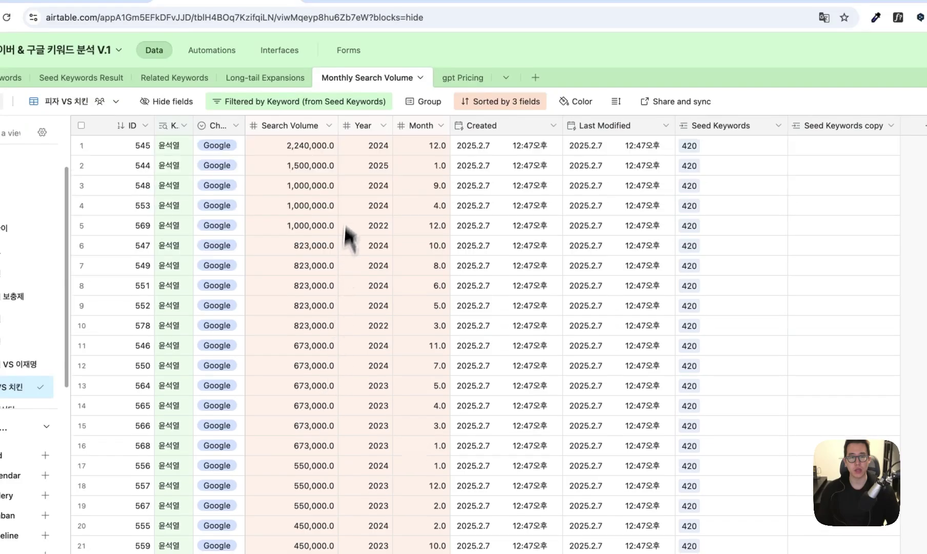
# Change the second filter condition of the 피자 VS 치킨 view to Keyword (from Seed Keywords) is 치킨
pyautogui.click(299, 101)
pyautogui.doubleClick(488, 188)
pyautogui.write('치킨')
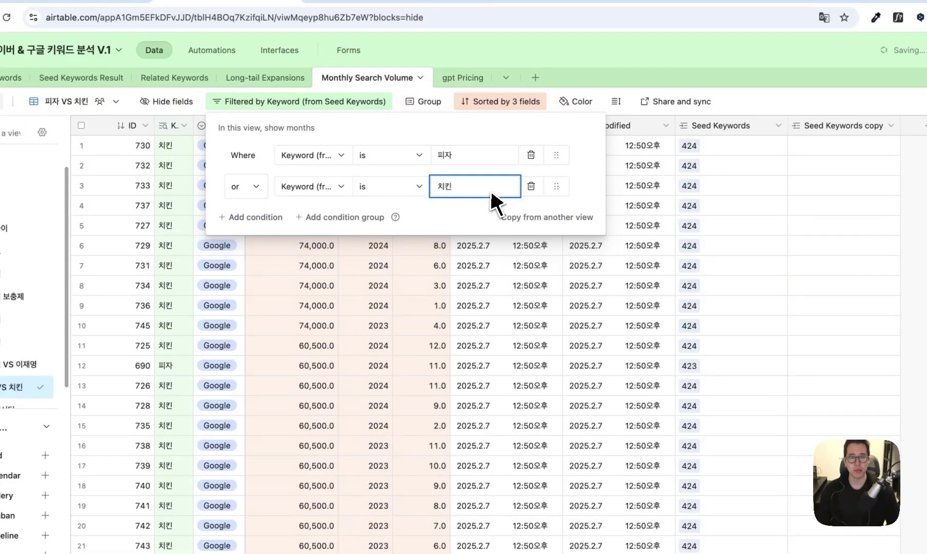
pyautogui.press('Escape')
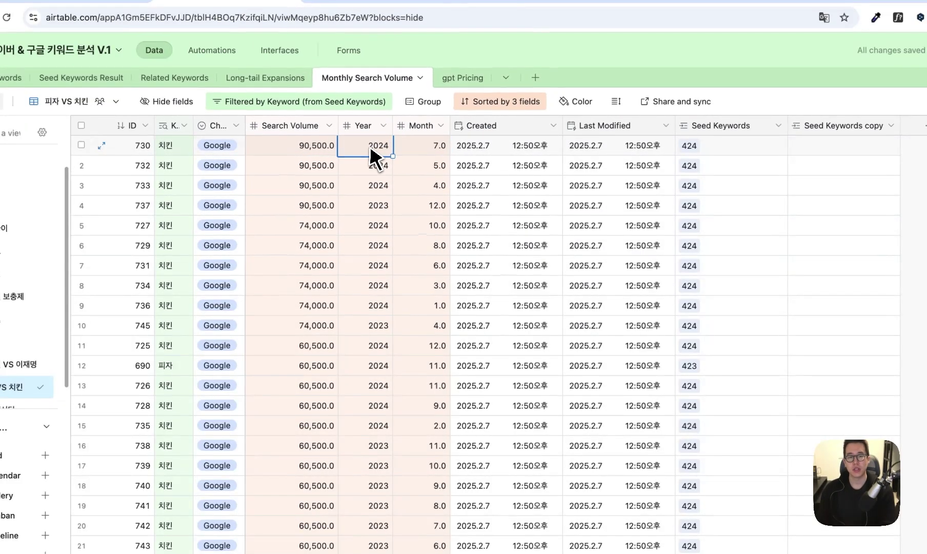
# Check the volume, year and month of the highest-ranked records in the 피자 VS 치킨 view
pyautogui.click(405, 148)
pyautogui.click(327, 148)
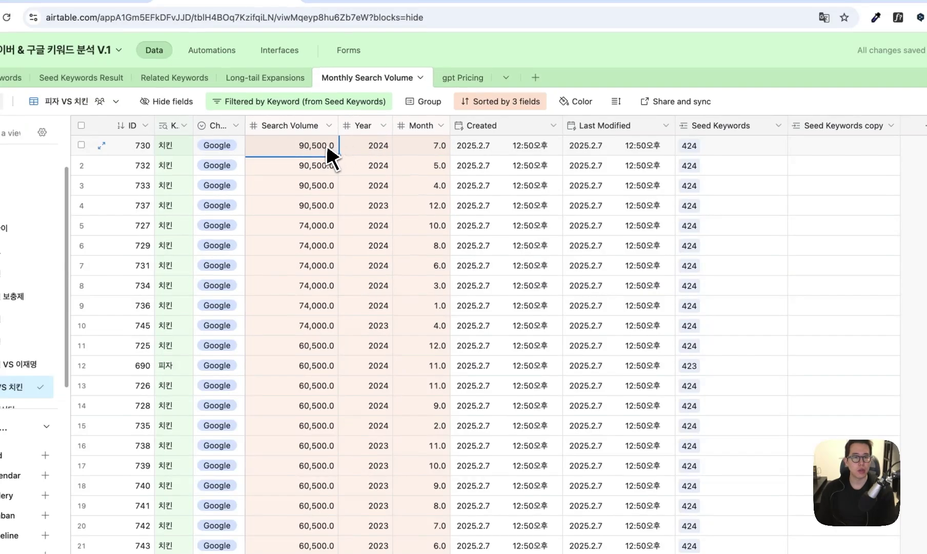
pyautogui.click(351, 145)
pyautogui.press('Right')
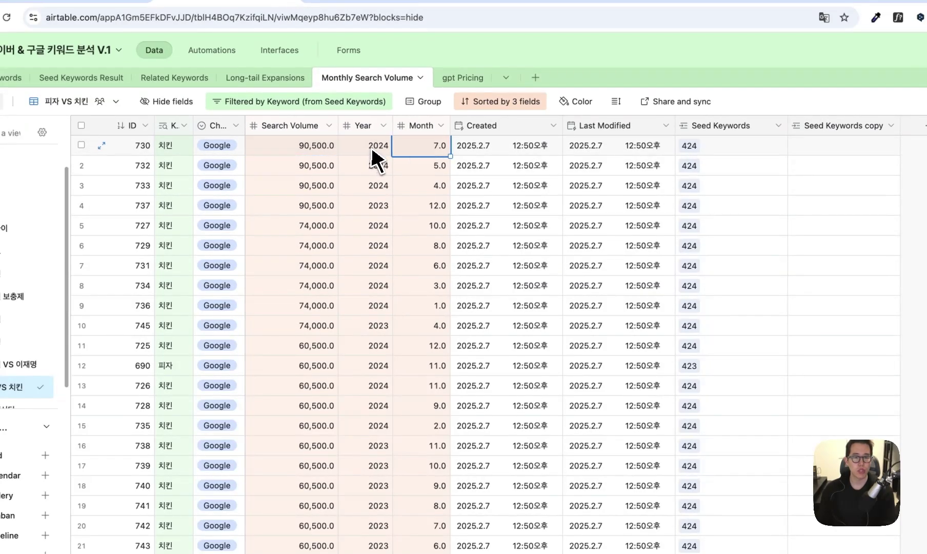
pyautogui.click(313, 148)
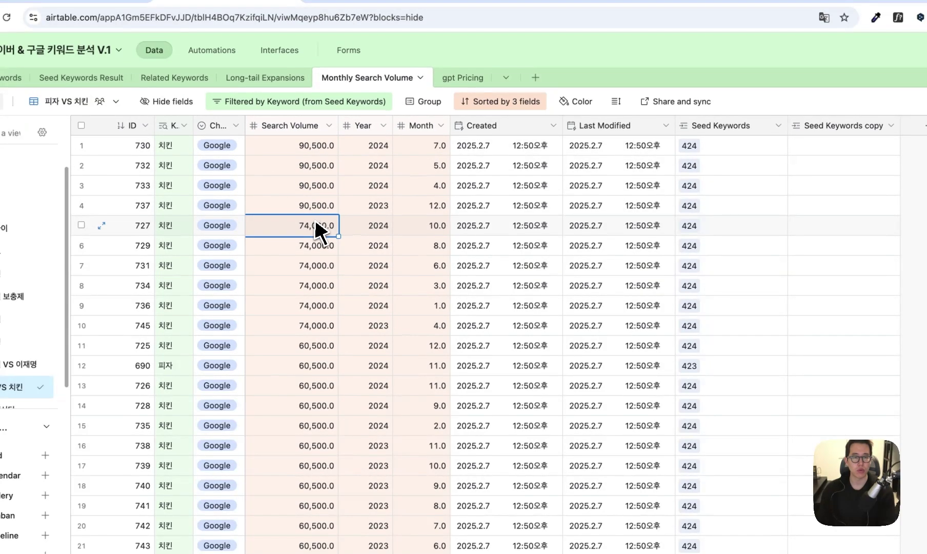
pyautogui.scroll(-2, 316, 338)
pyautogui.scroll(2, 314, 341)
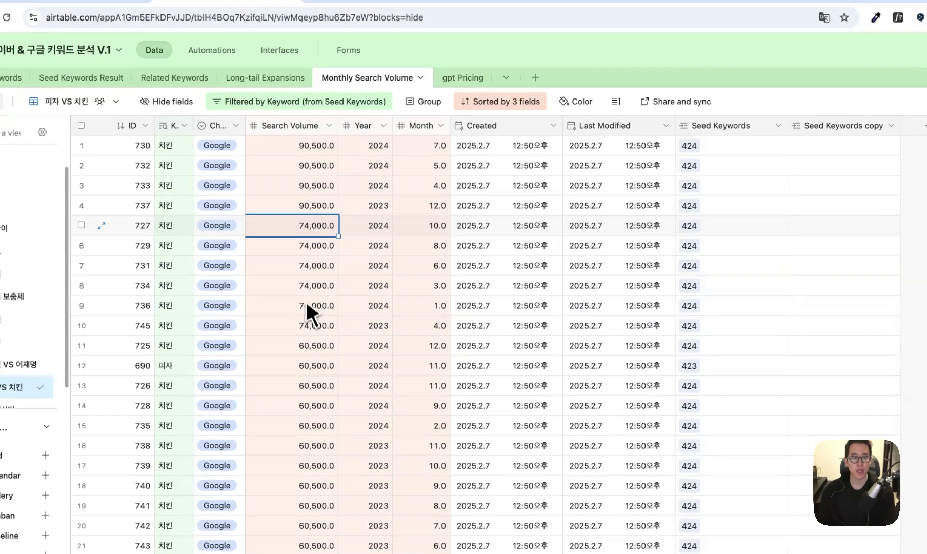
# Check where 피자's best month ranks against 치킨 and review the lowest search volumes of the combined view
pyautogui.click(323, 371)
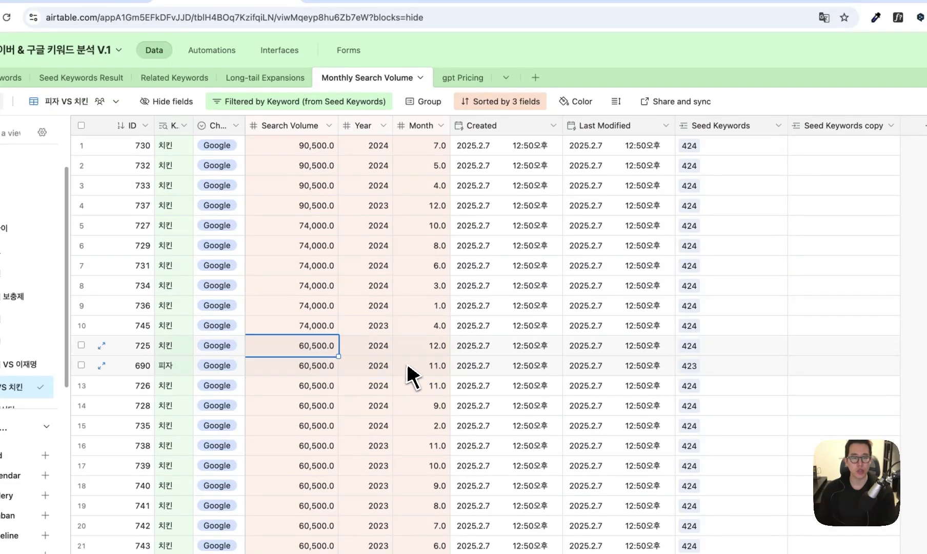
pyautogui.scroll(-2, 413, 377)
pyautogui.scroll(2, 412, 378)
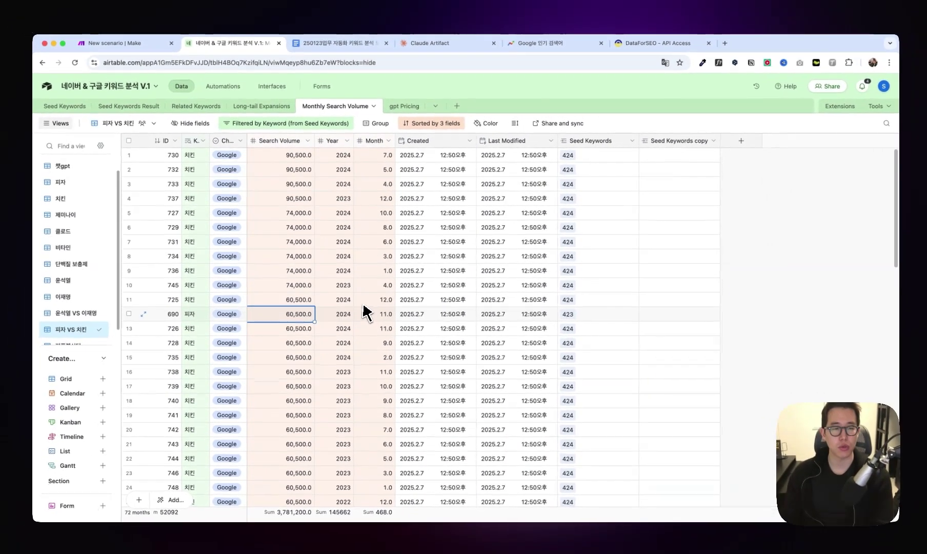
pyautogui.scroll(-10, 362, 307)
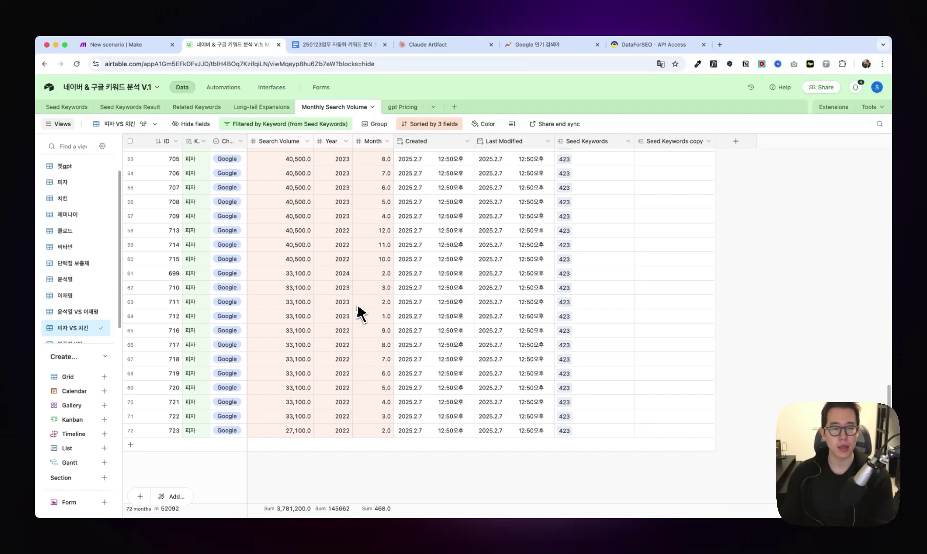
pyautogui.scroll(10, 362, 313)
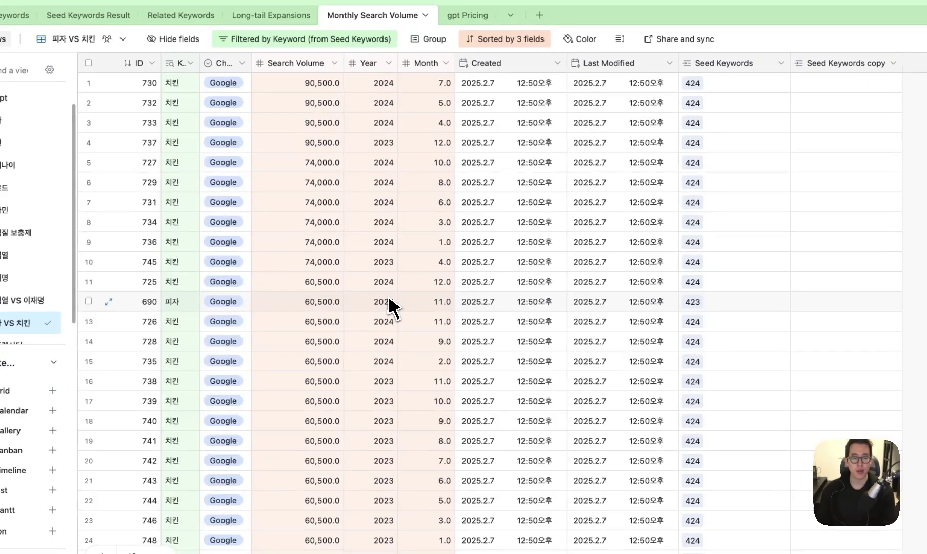
# Compare the year and month of 피자's best record with 치킨's top-ranked months in the 피자 VS 치킨 view
pyautogui.click(347, 313)
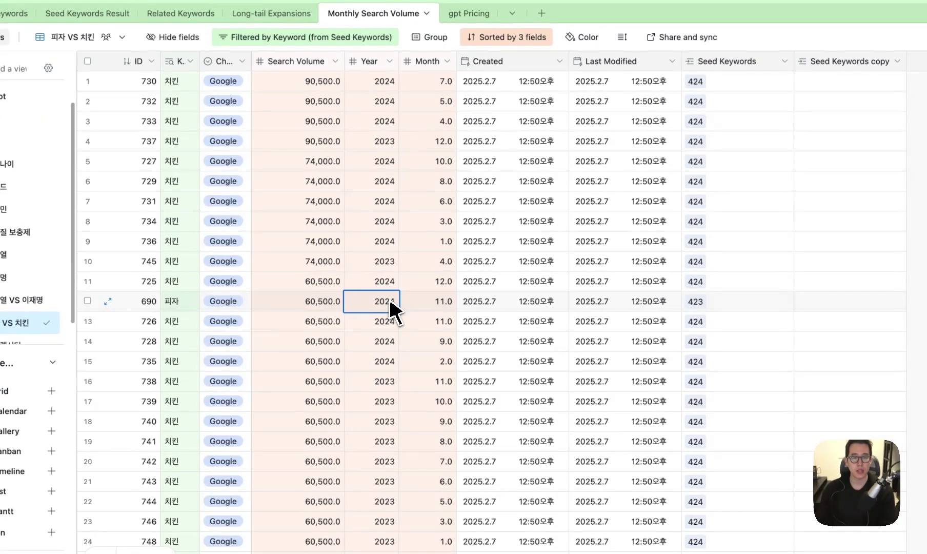
pyautogui.press('Left')
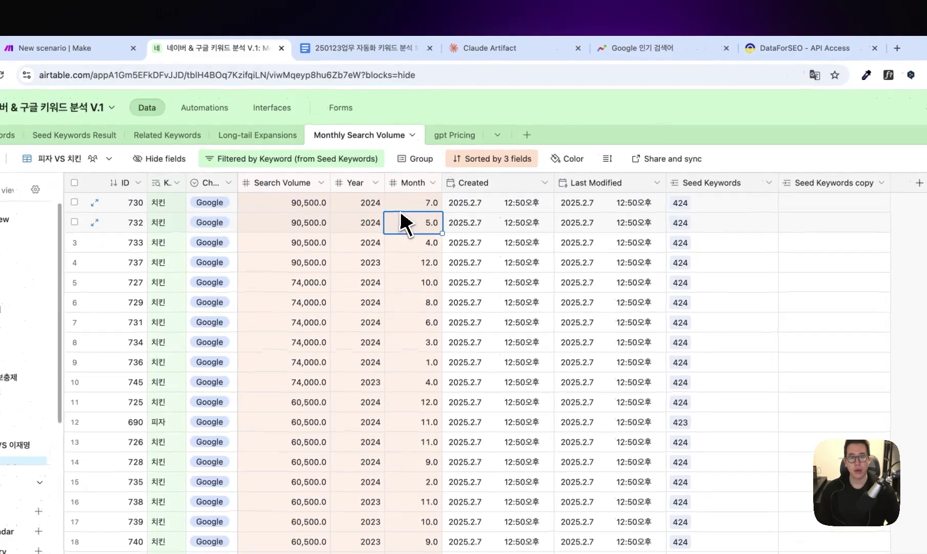
pyautogui.click(361, 171)
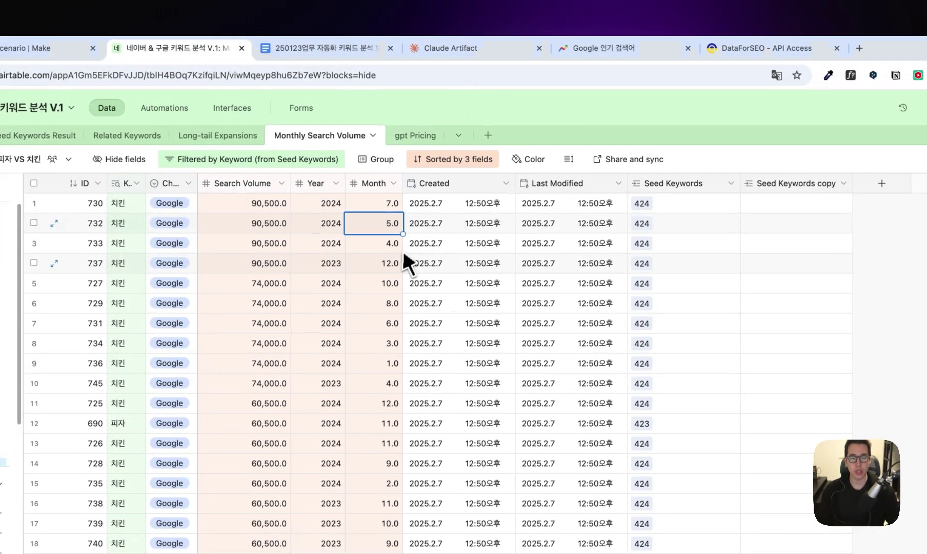
pyautogui.click(398, 243)
pyautogui.click(398, 225)
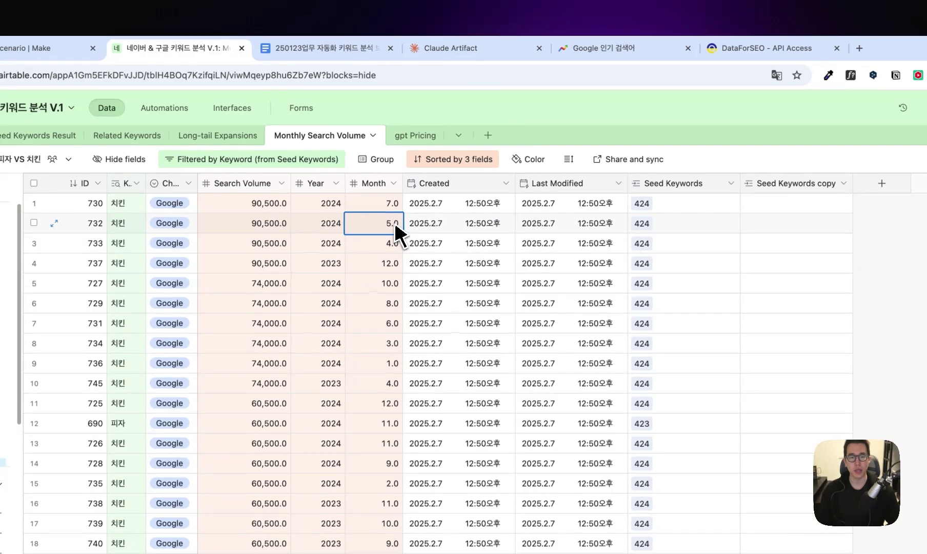
pyautogui.click(385, 341)
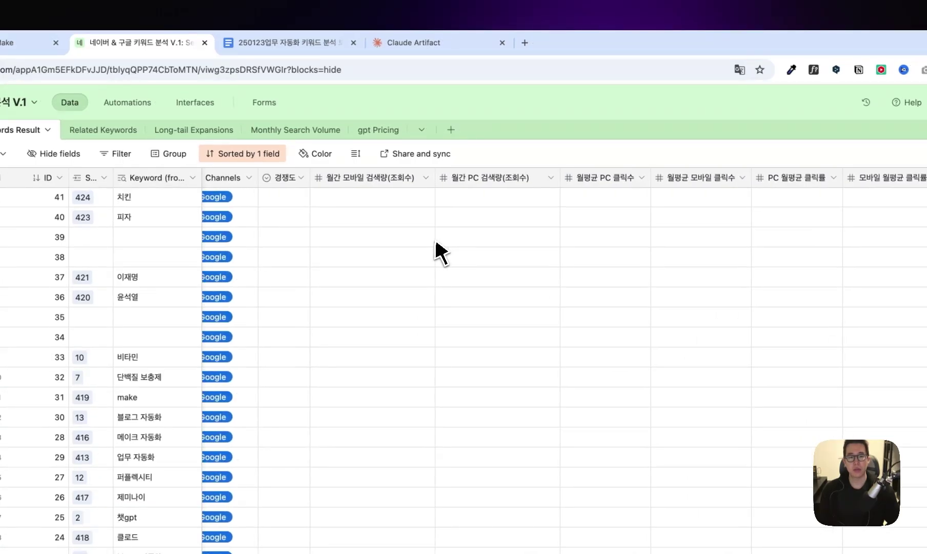
# Review 치킨's Competition, Competition Index, Search Volume, Low and High Top of Page Bid and CPC in the Seed Keywords Result table
pyautogui.click(256, 197)
pyautogui.hscroll(10, 334, 211)
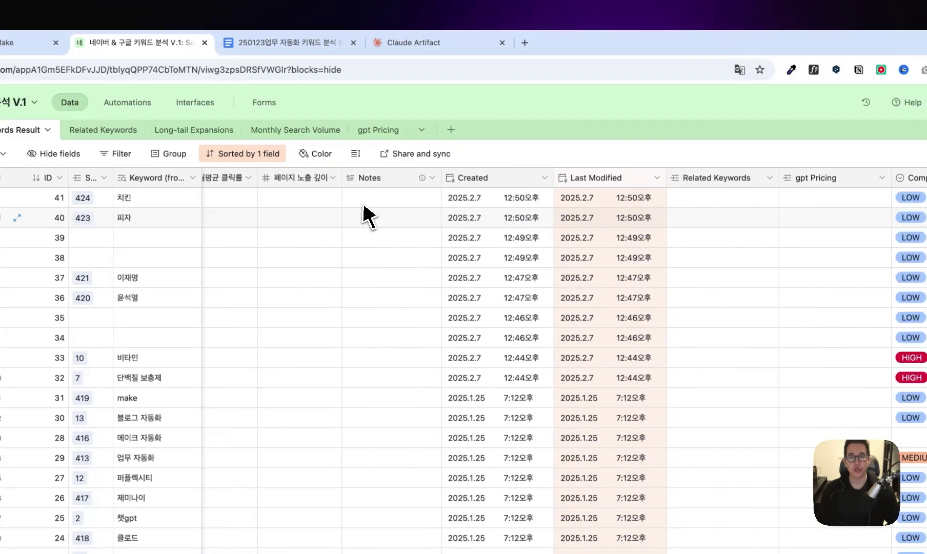
pyautogui.hscroll(10, 372, 211)
pyautogui.click(377, 197)
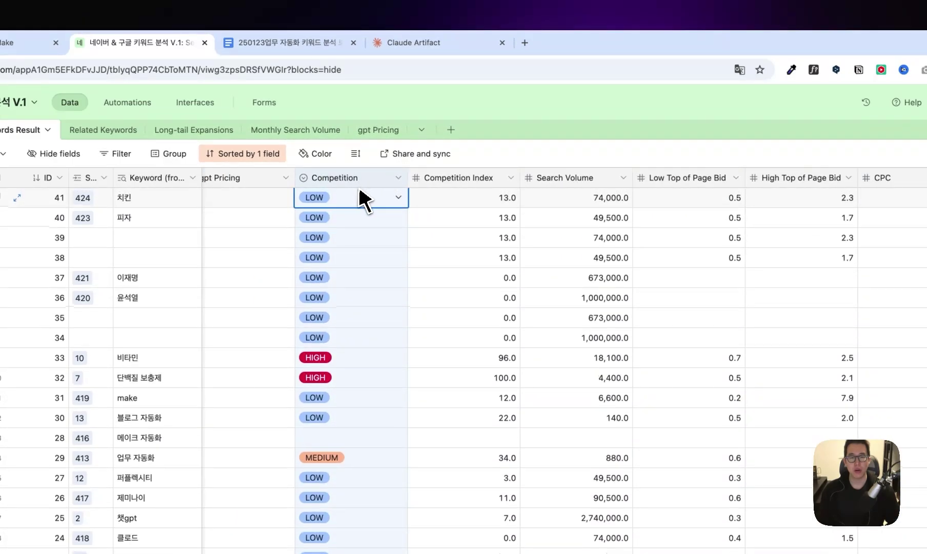
pyautogui.click(426, 196)
pyautogui.hscroll(3, 493, 194)
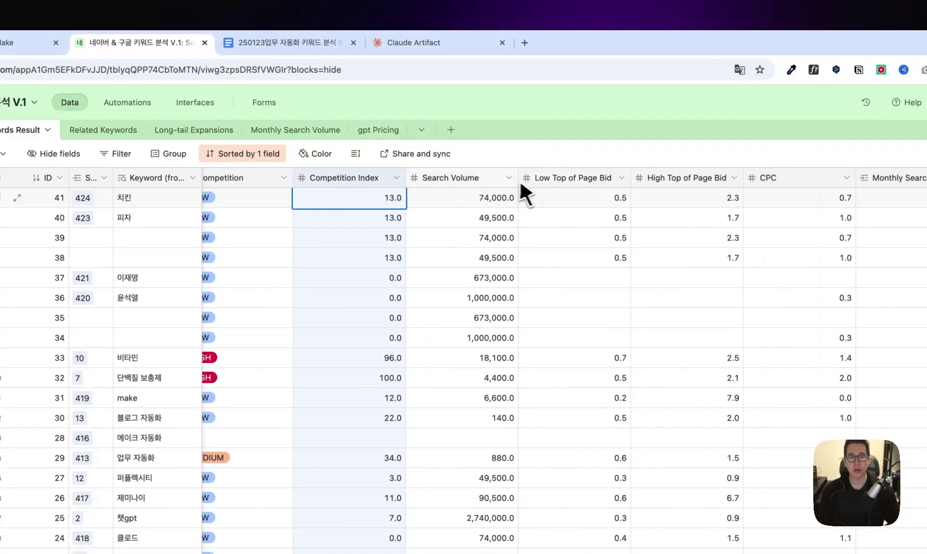
pyautogui.click(488, 194)
pyautogui.click(580, 194)
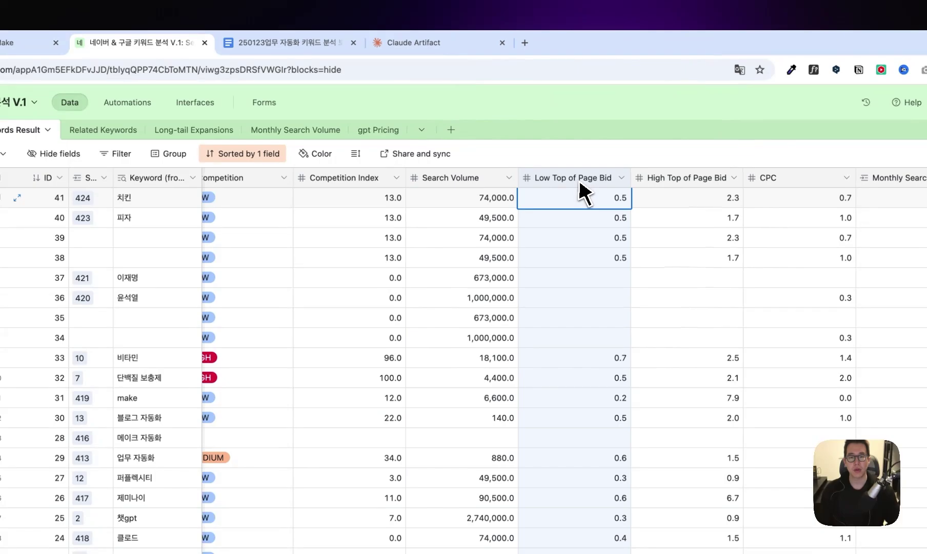
pyautogui.click(642, 194)
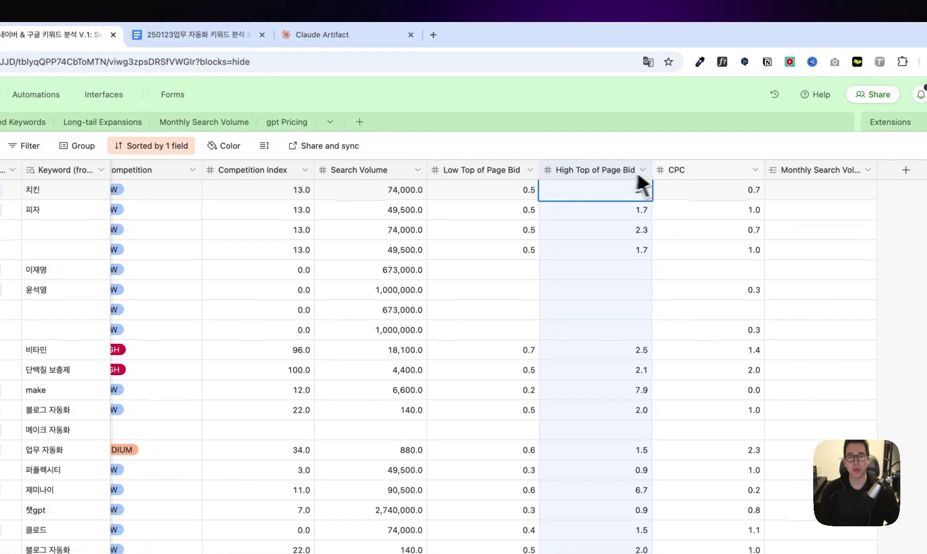
pyautogui.click(700, 186)
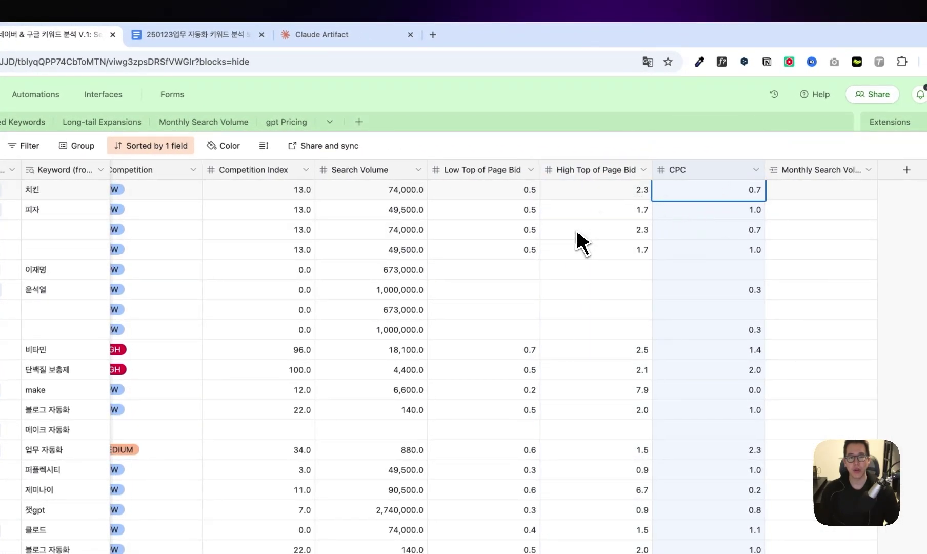
pyautogui.hscroll(-2, 578, 233)
# Open the Grid view of the Monthly Search Volume table and examine the settings of the Keyword (from Seed Keywords) lookup field
pyautogui.click(218, 121)
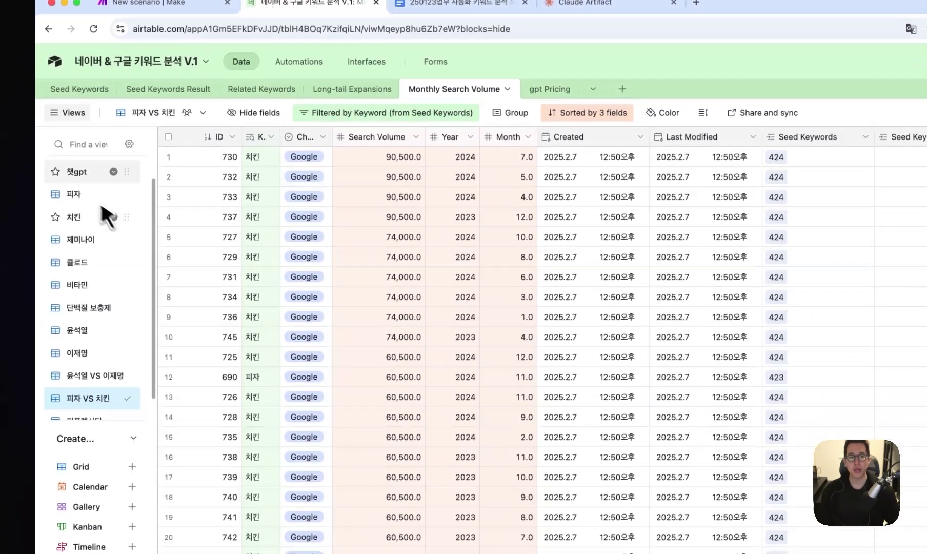
pyautogui.scroll(-1, 79, 354)
pyautogui.scroll(2, 82, 410)
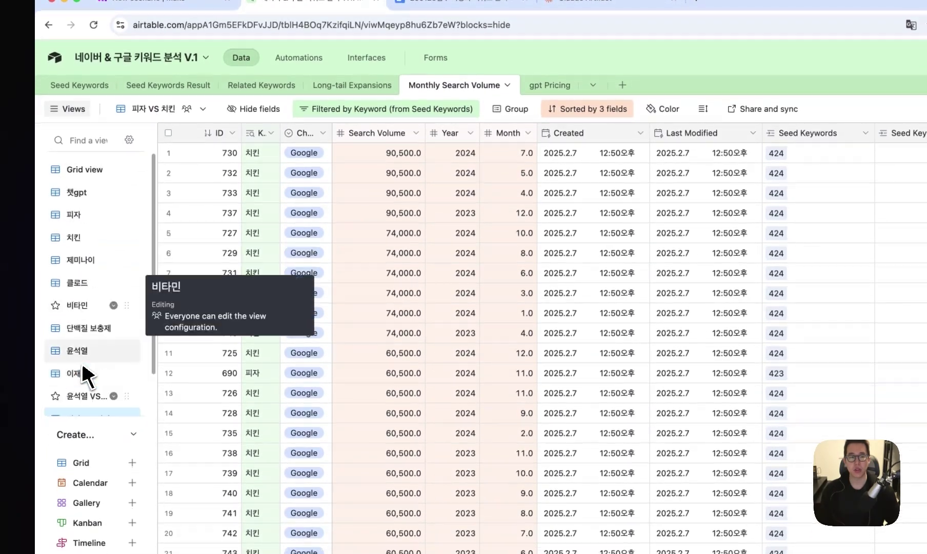
pyautogui.click(84, 169)
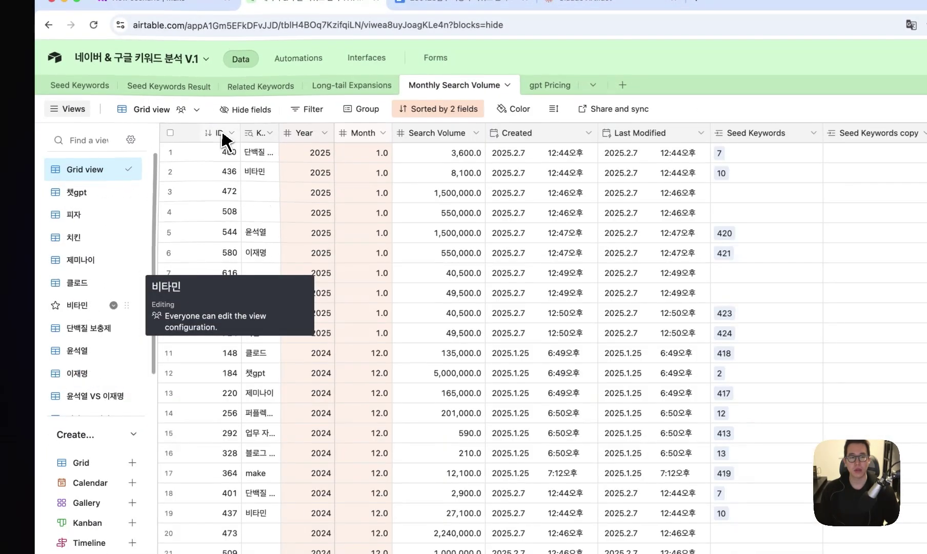
pyautogui.doubleClick(225, 142)
pyautogui.click(255, 142)
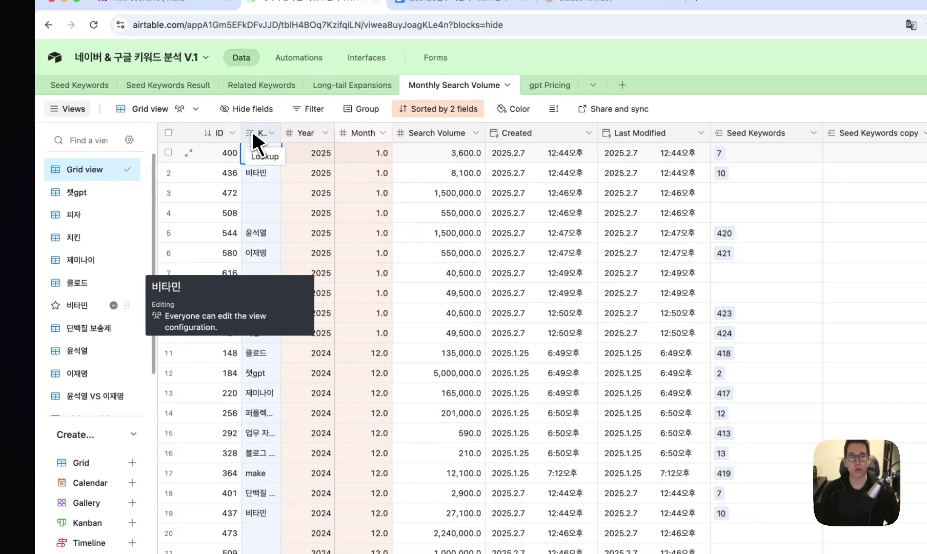
pyautogui.doubleClick(256, 143)
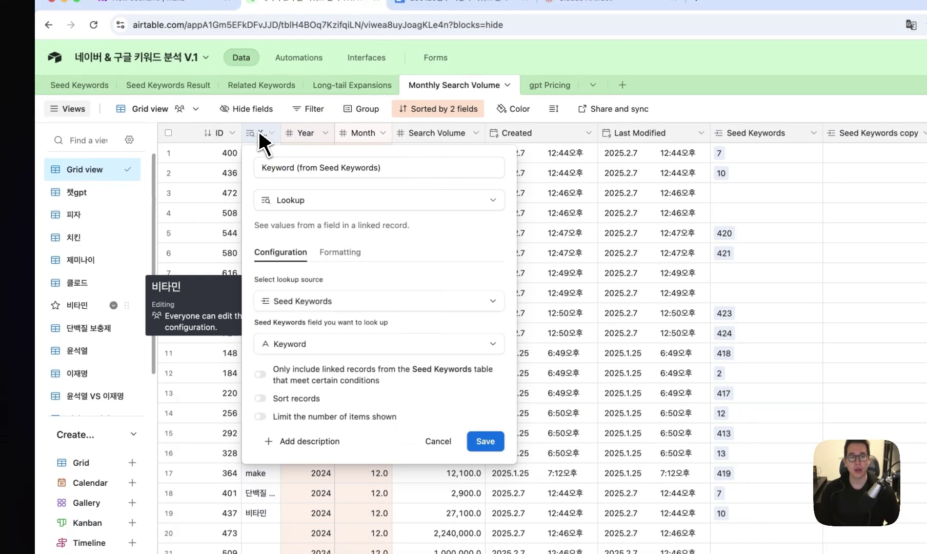
pyautogui.click(311, 168)
pyautogui.click(317, 170)
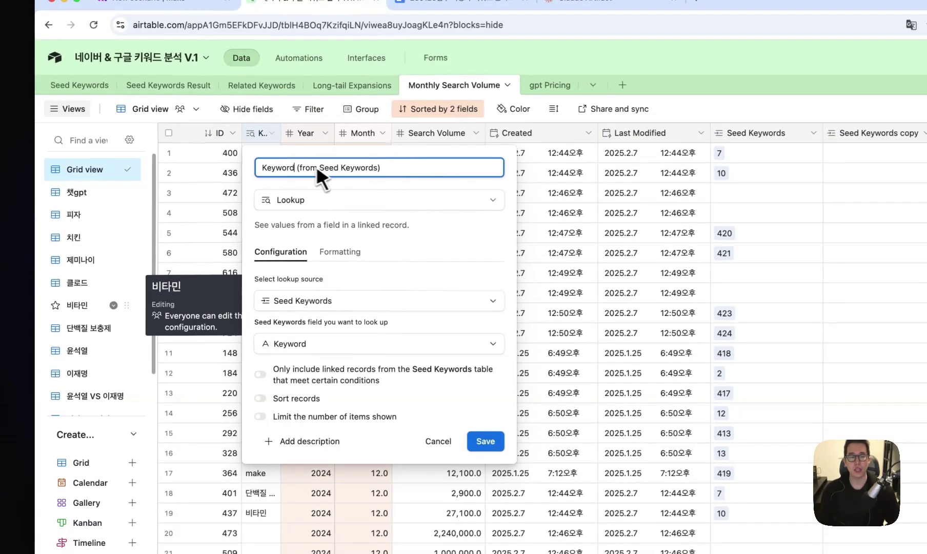
# Check the Year, Month, Search Volume and Last Modified fields of the Monthly Search Volume table
pyautogui.doubleClick(304, 134)
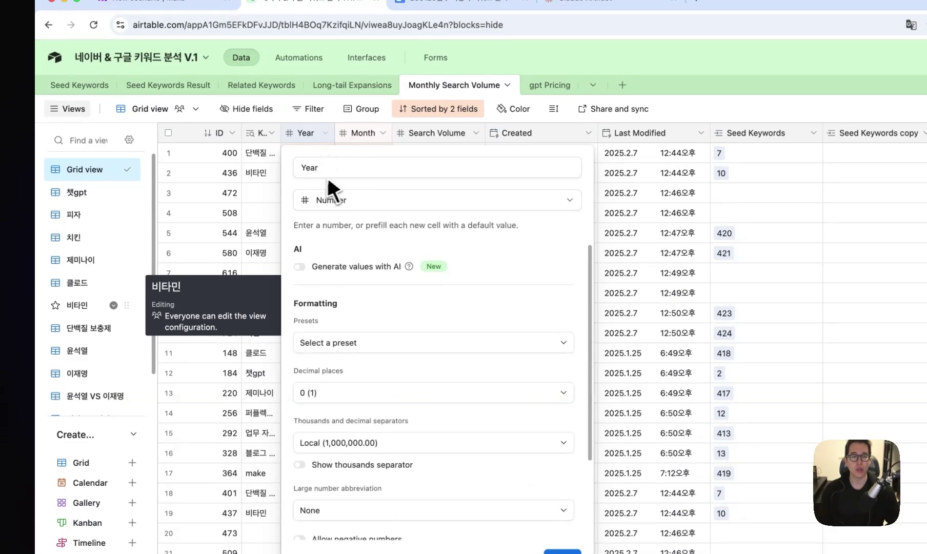
pyautogui.doubleClick(362, 134)
pyautogui.click(427, 146)
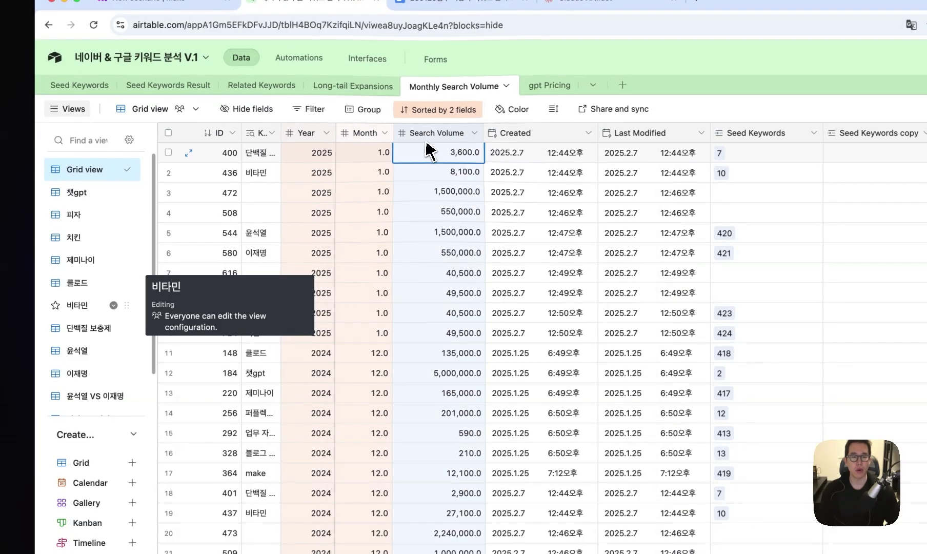
pyautogui.doubleClick(434, 134)
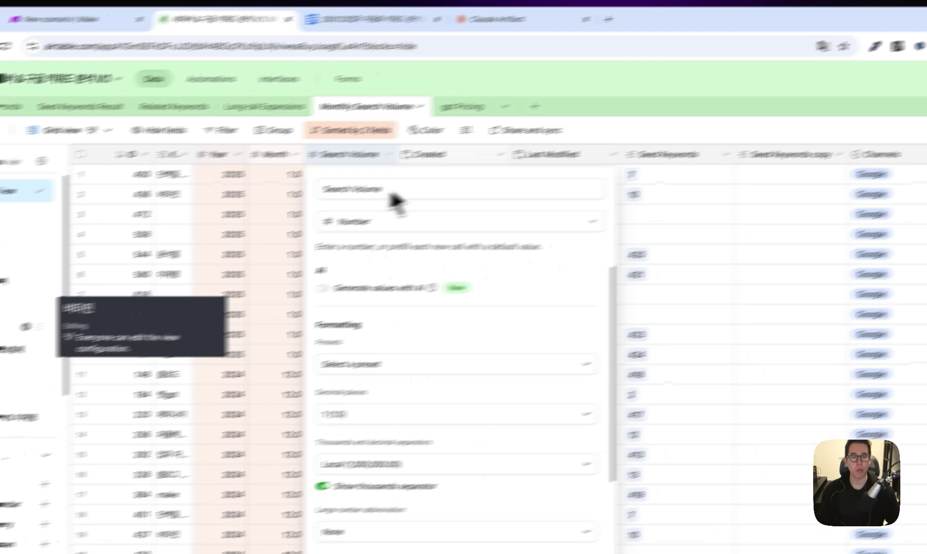
pyautogui.press('Escape')
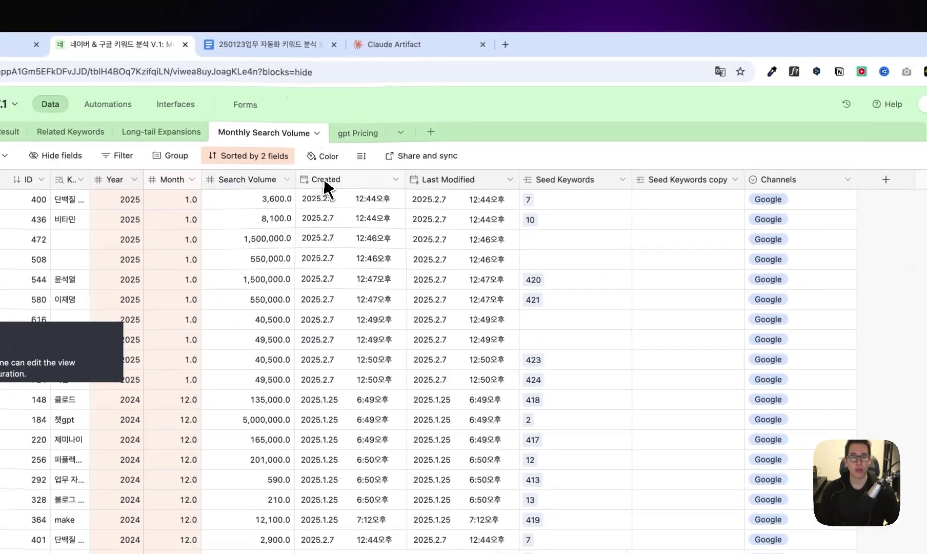
pyautogui.click(464, 181)
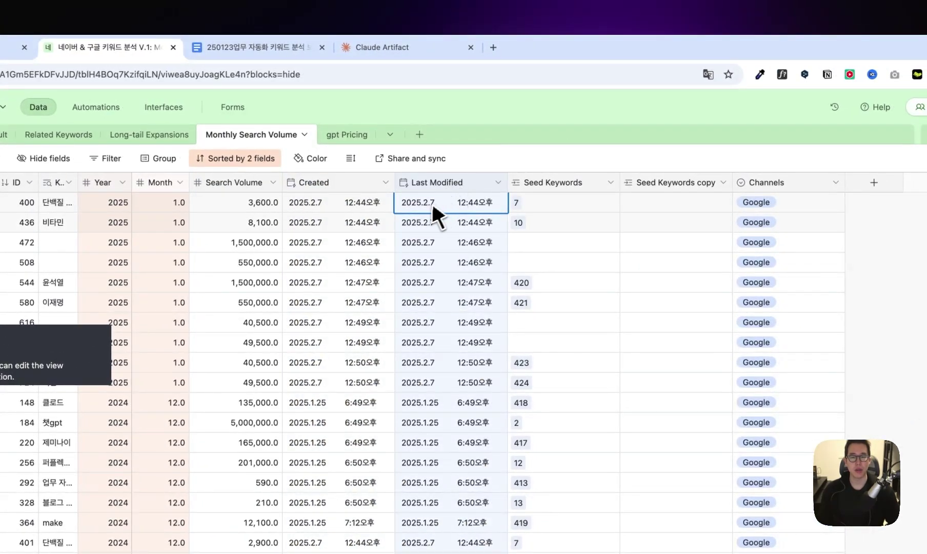
# Move the Channels field directly before Seed Keywords and narrow its column to fit the Google labels
pyautogui.moveTo(790, 183); pyautogui.dragTo(553, 202)
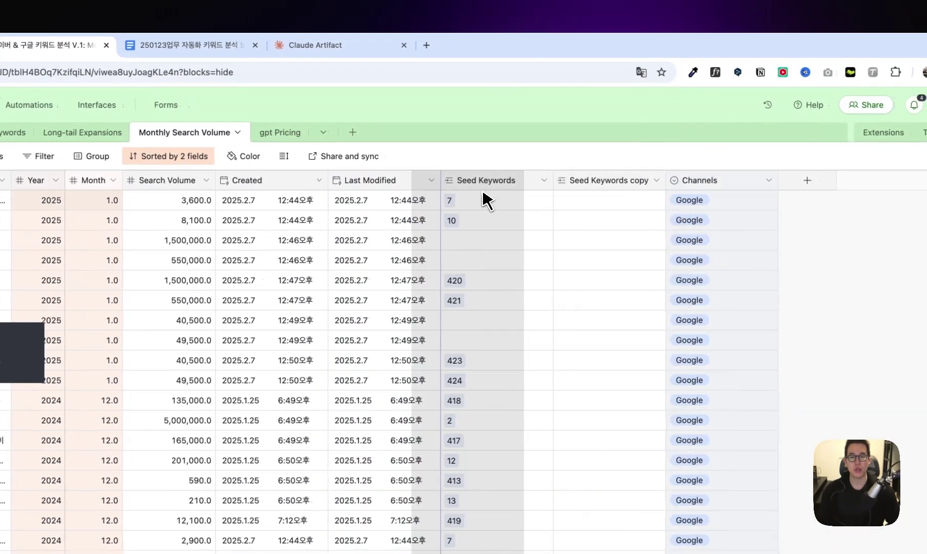
pyautogui.moveTo(484, 193); pyautogui.dragTo(472, 215)
pyautogui.moveTo(547, 185); pyautogui.dragTo(510, 189)
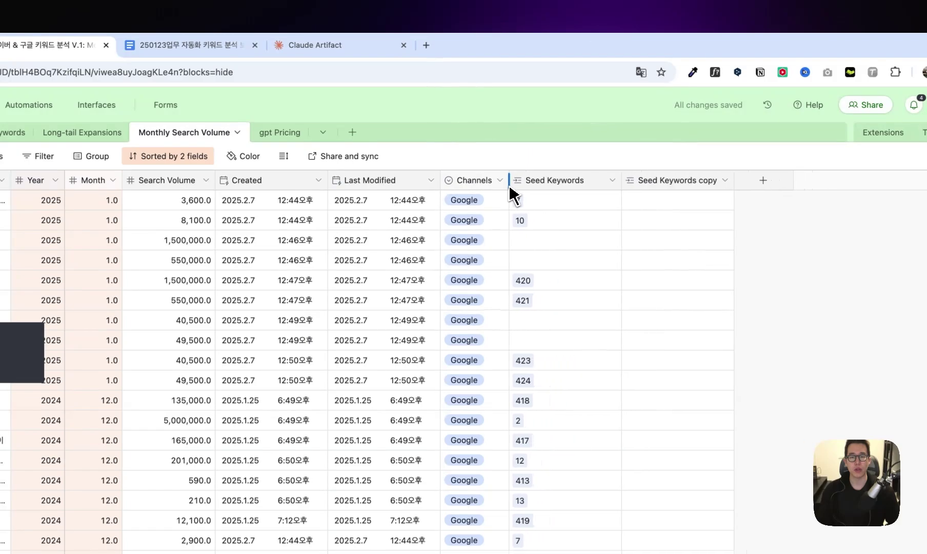
pyautogui.click(468, 220)
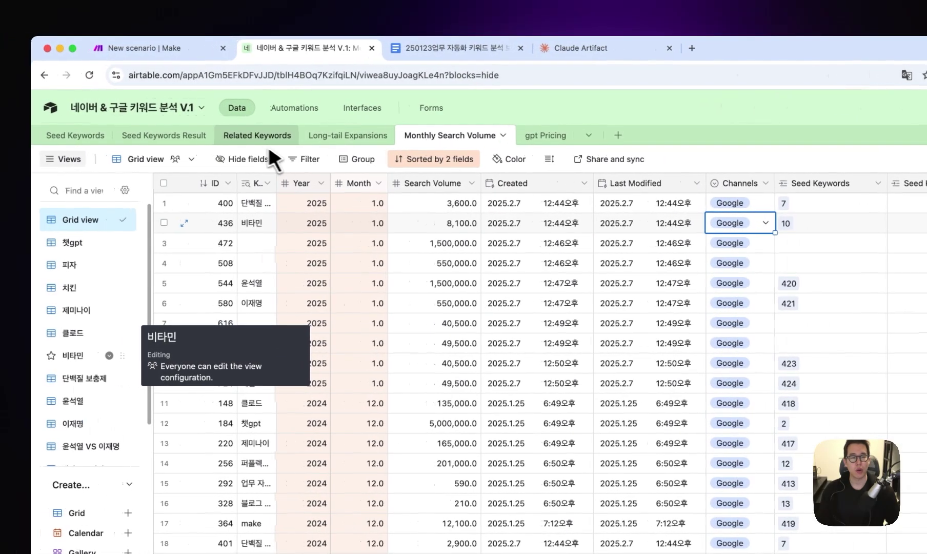
# Open the 시나리오 다운로드 page of the Quantum Jump Club membership and look through the downloadable automation scenarios
pyautogui.click(580, 47)
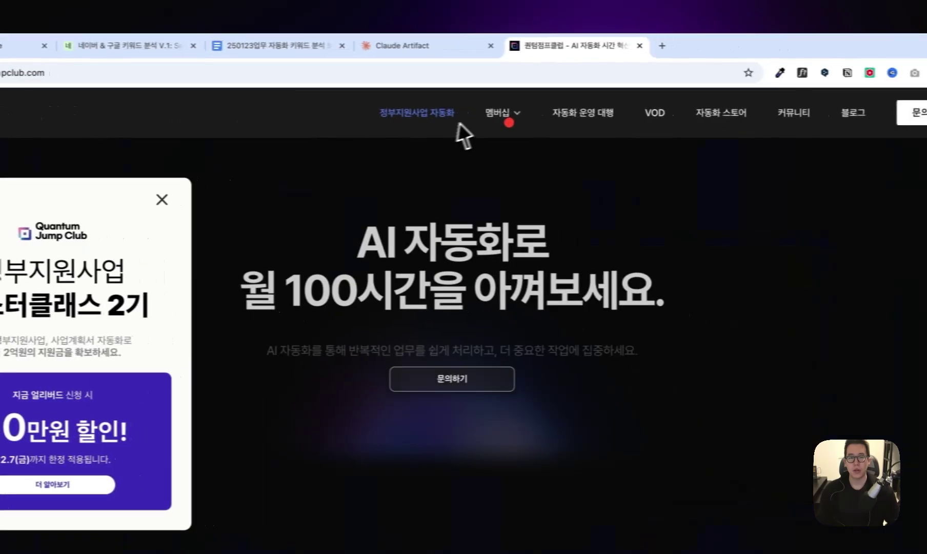
pyautogui.moveTo(505, 104)
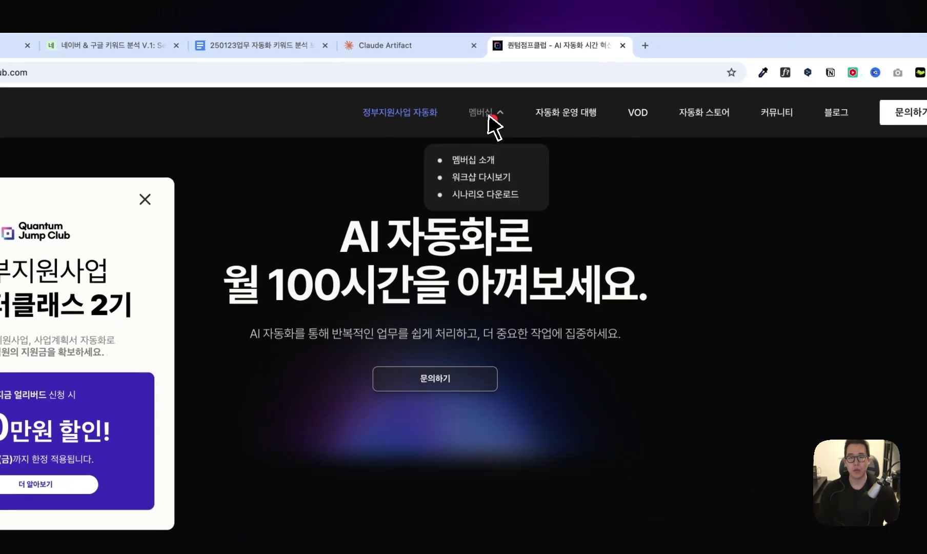
pyautogui.click(491, 181)
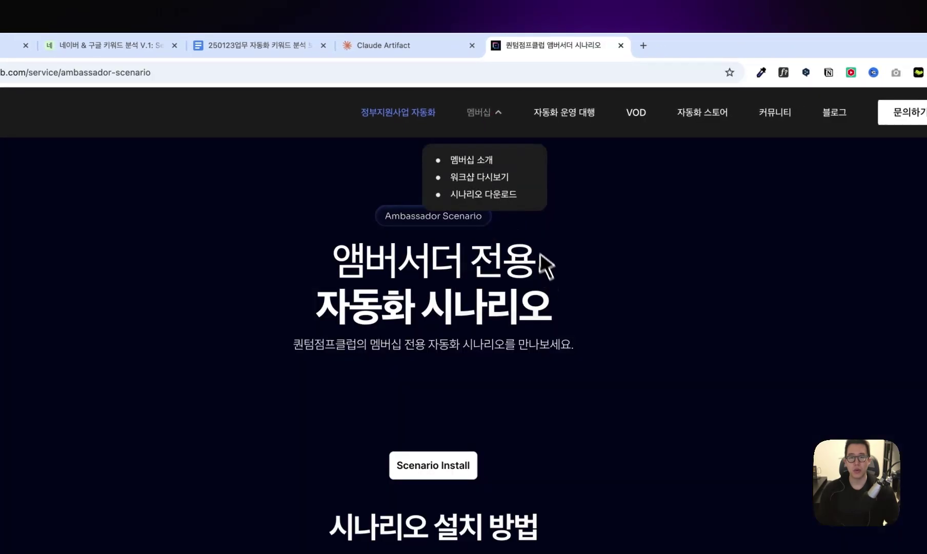
pyautogui.scroll(-15, 629, 306)
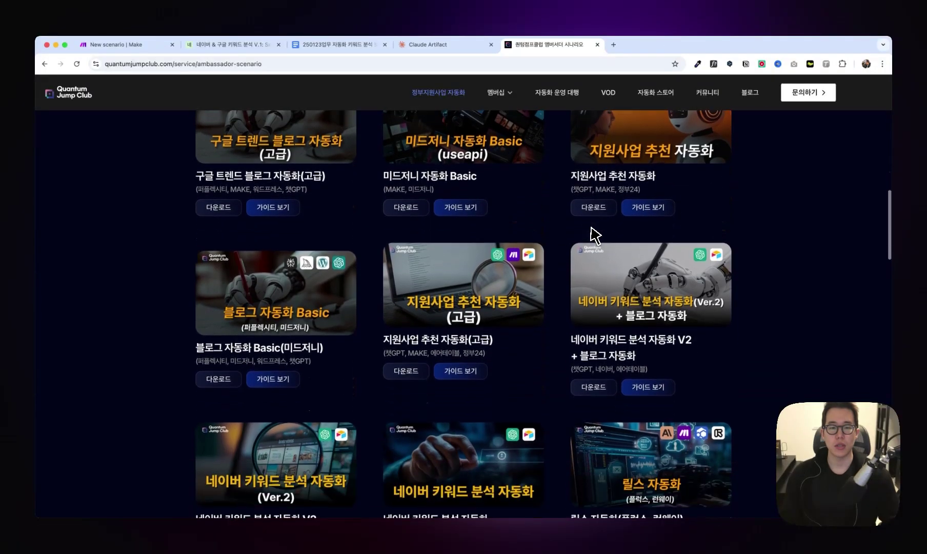
pyautogui.scroll(-8, 595, 235)
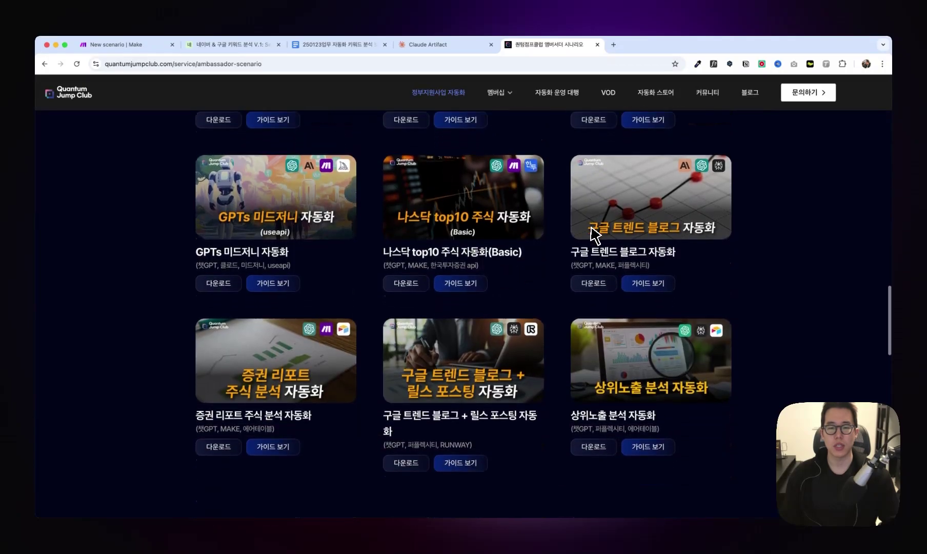
pyautogui.scroll(10, 594, 235)
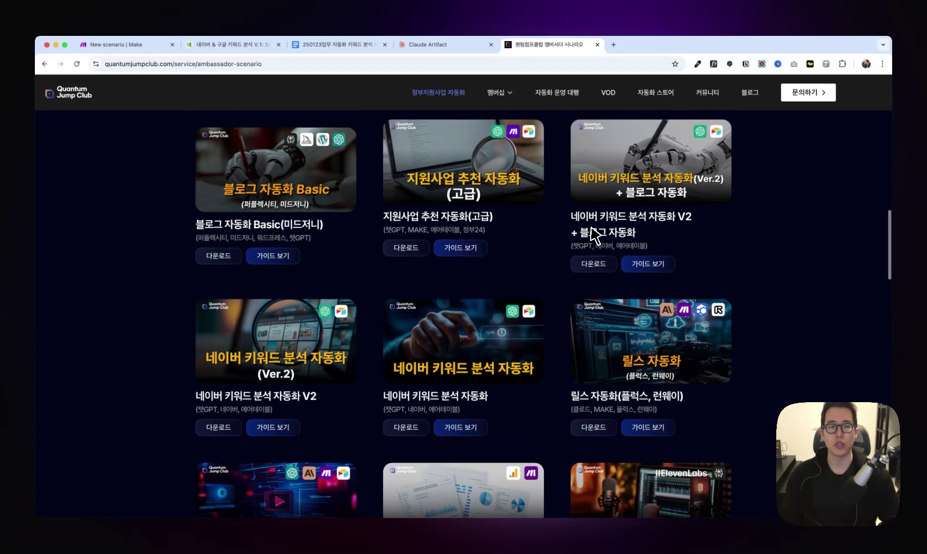
pyautogui.scroll(2, 595, 236)
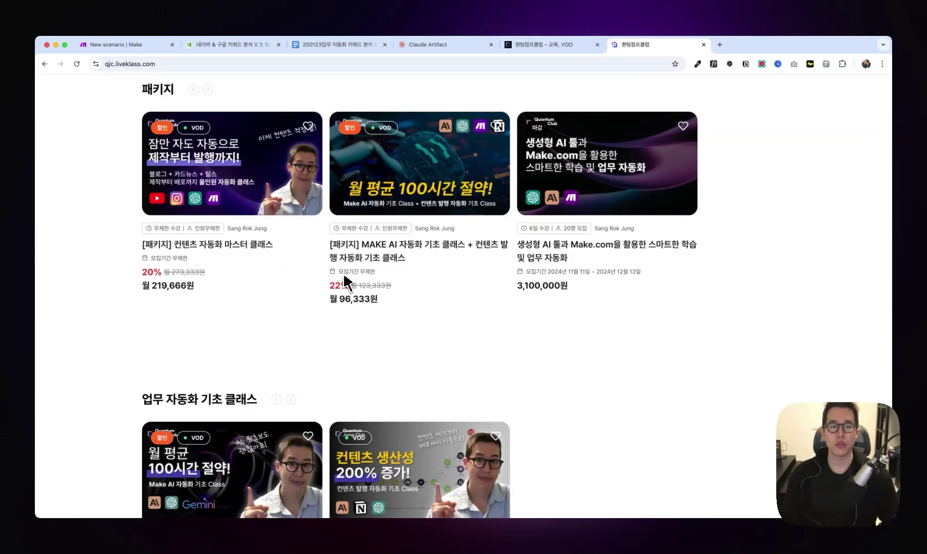
# Look through the 패키지 and 업무 자동화 기초 클래스 VOD listings and return to the Claude Artifact page
pyautogui.scroll(2, 346, 282)
pyautogui.scroll(-3, 347, 283)
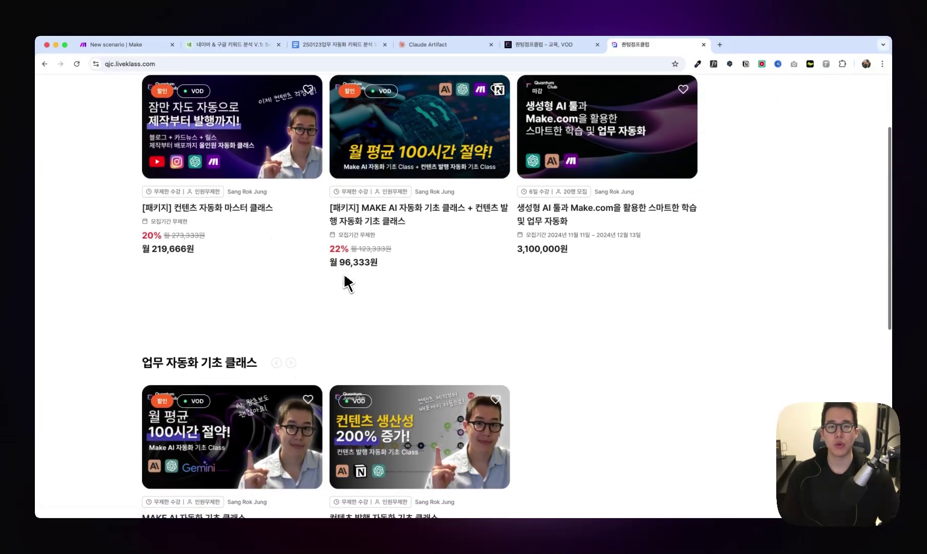
pyautogui.scroll(3, 347, 282)
pyautogui.scroll(-1, 346, 282)
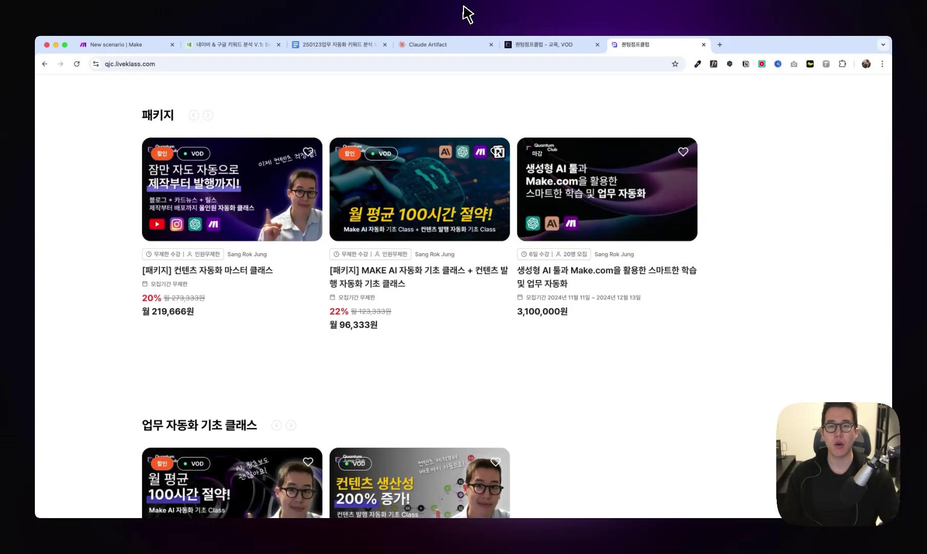
pyautogui.hotkey('ctrl', 'shift', 'Tab')
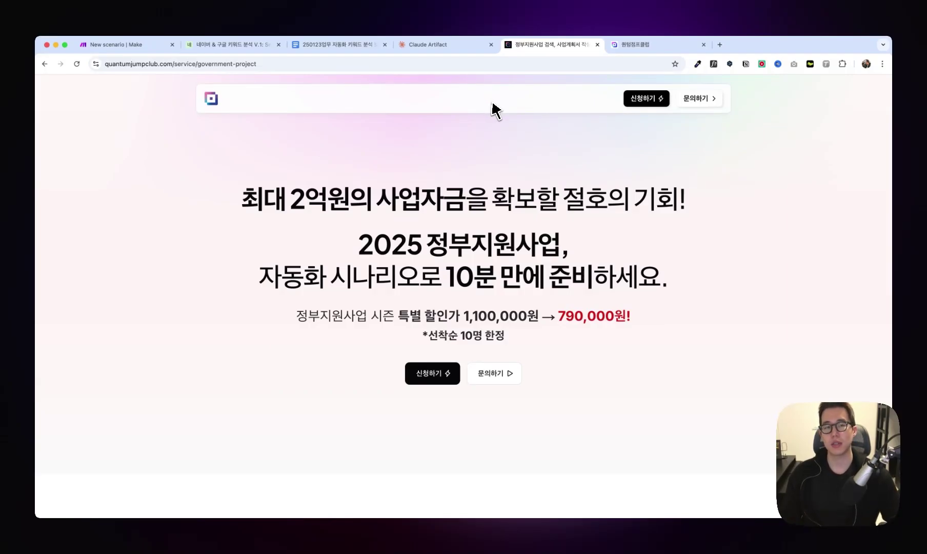
pyautogui.click(417, 46)
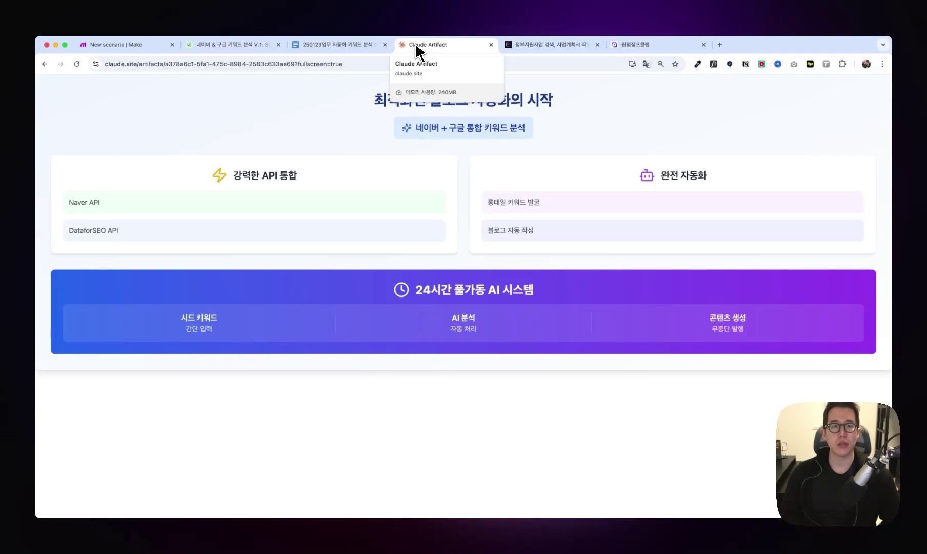